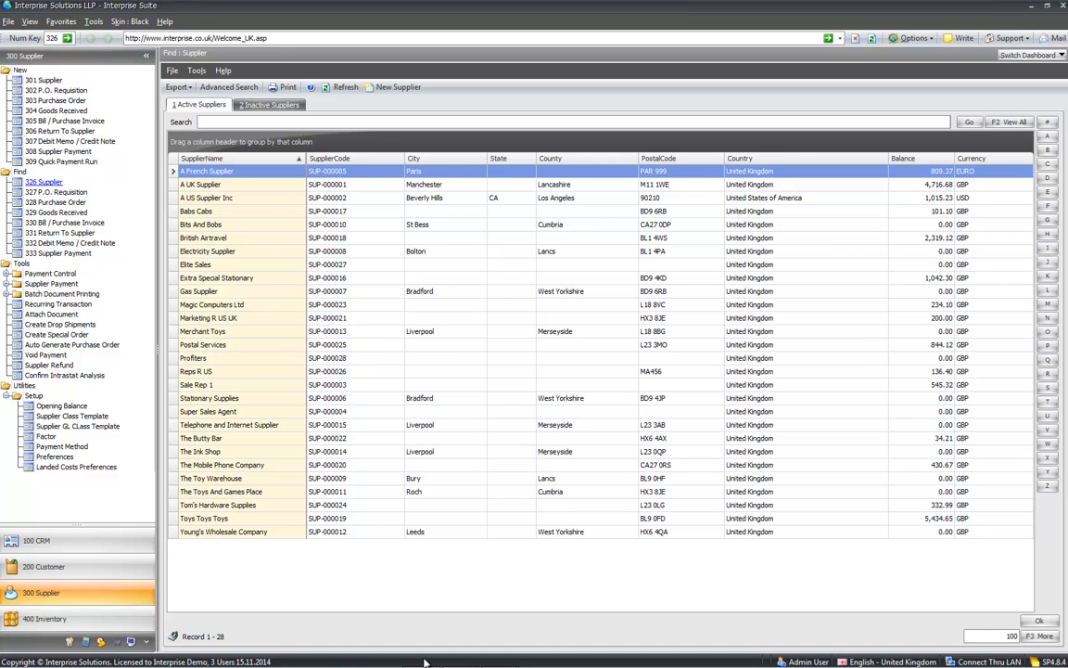
Step: Open the A UK Supplier record and review its trading figures, recent history and contacts
key("Down")
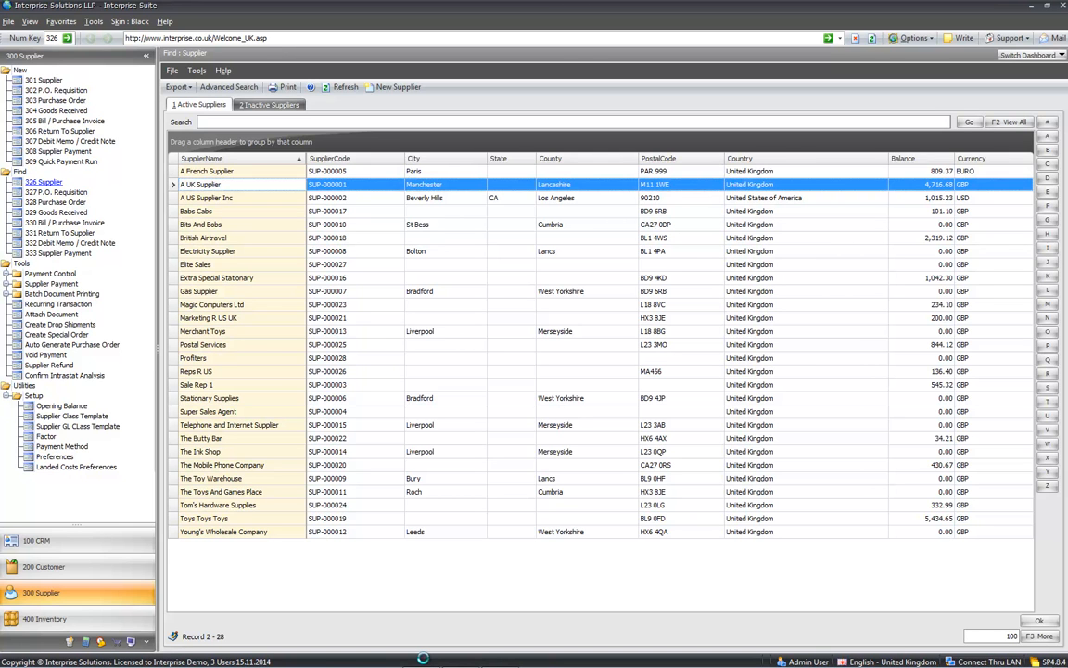
key("Return")
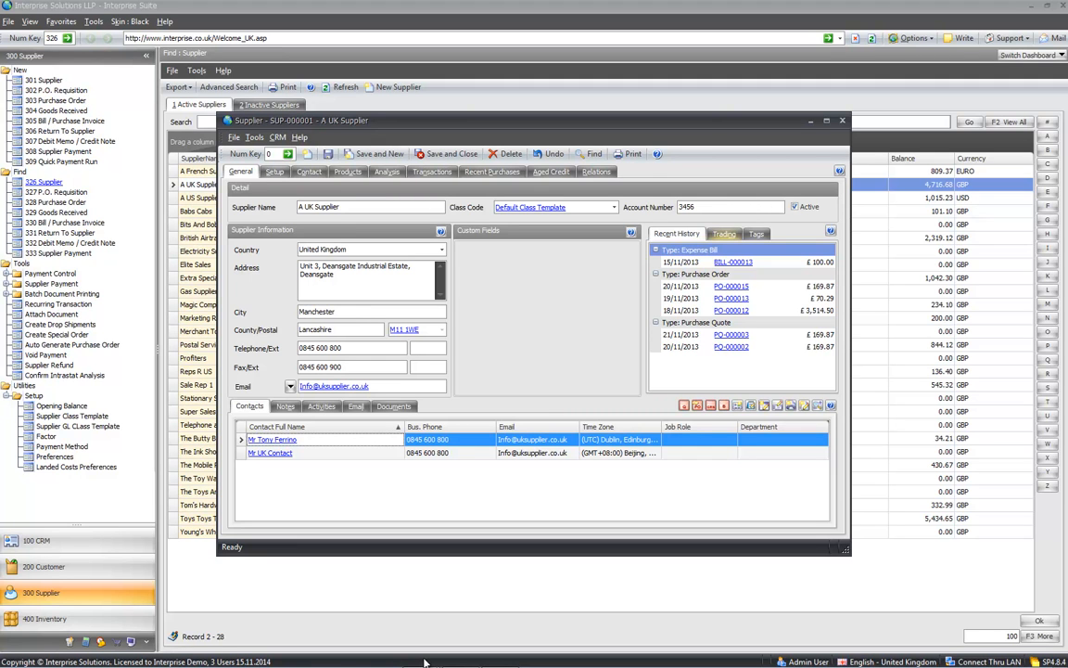
left_click(725, 234)
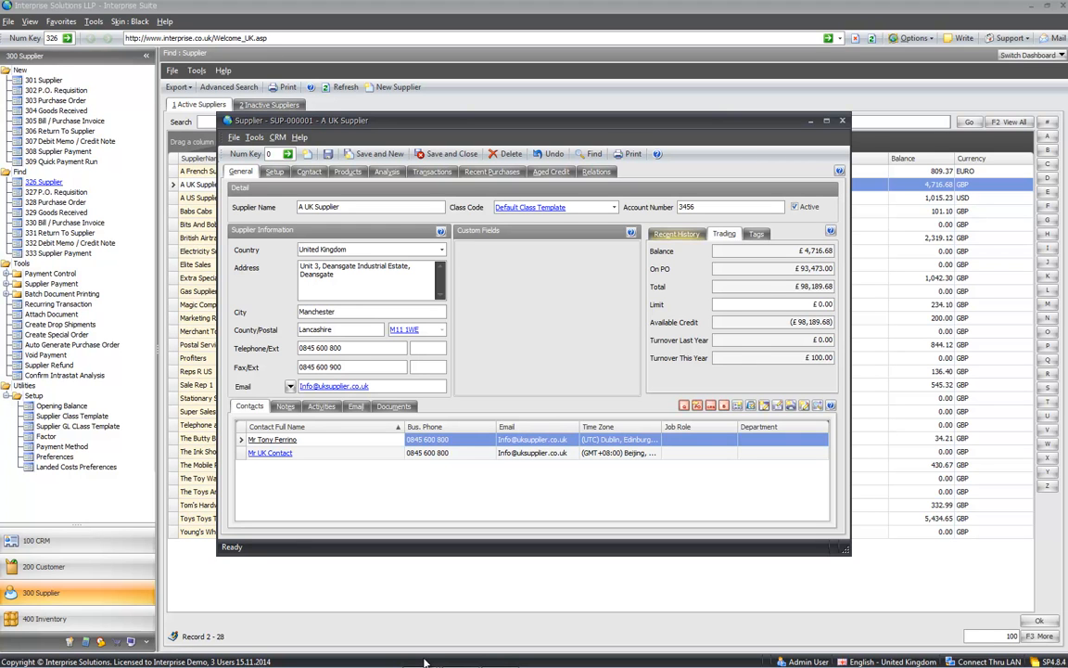
left_click(677, 234)
left_click(724, 207)
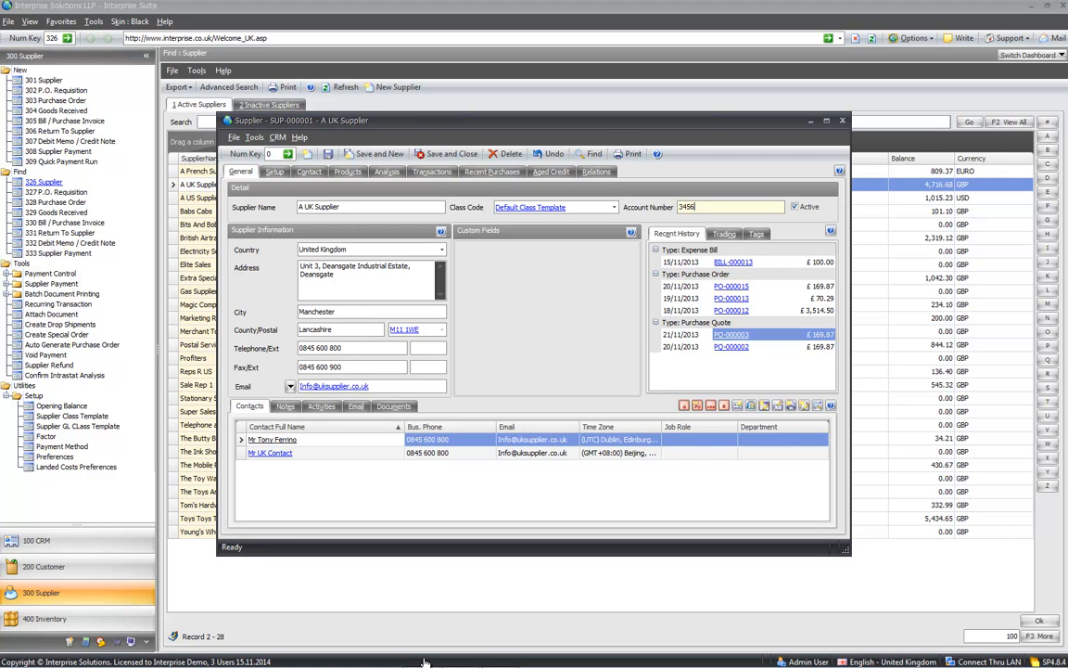
left_click(273, 439)
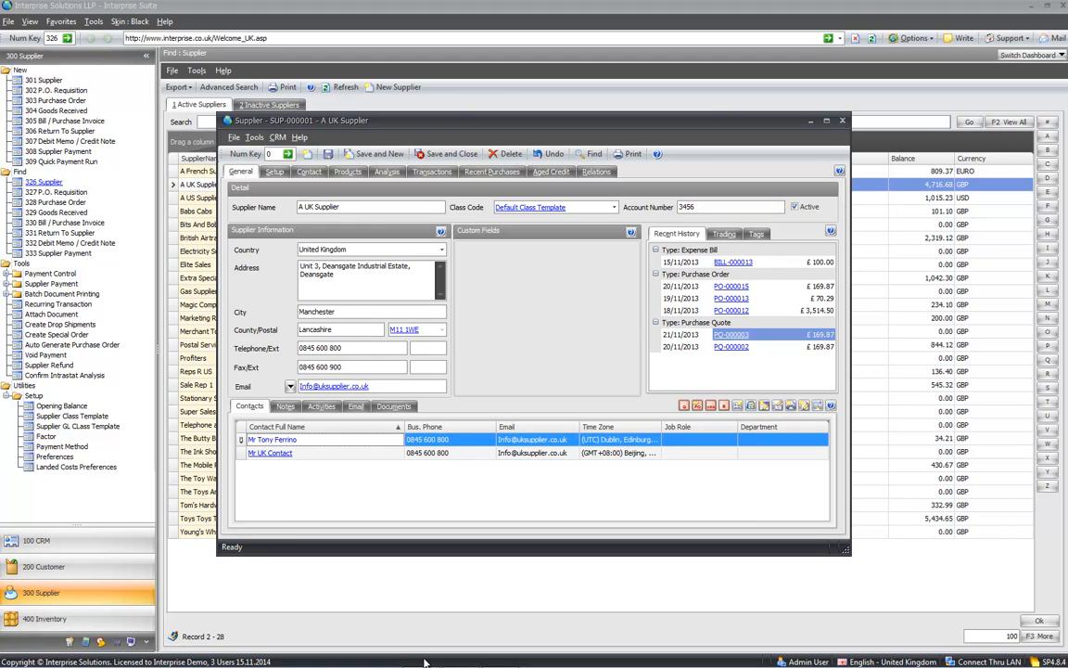
Step: Add a note to the supplier titled "offered me special price" with the detail text "h4hh6", and save it
left_click(285, 406)
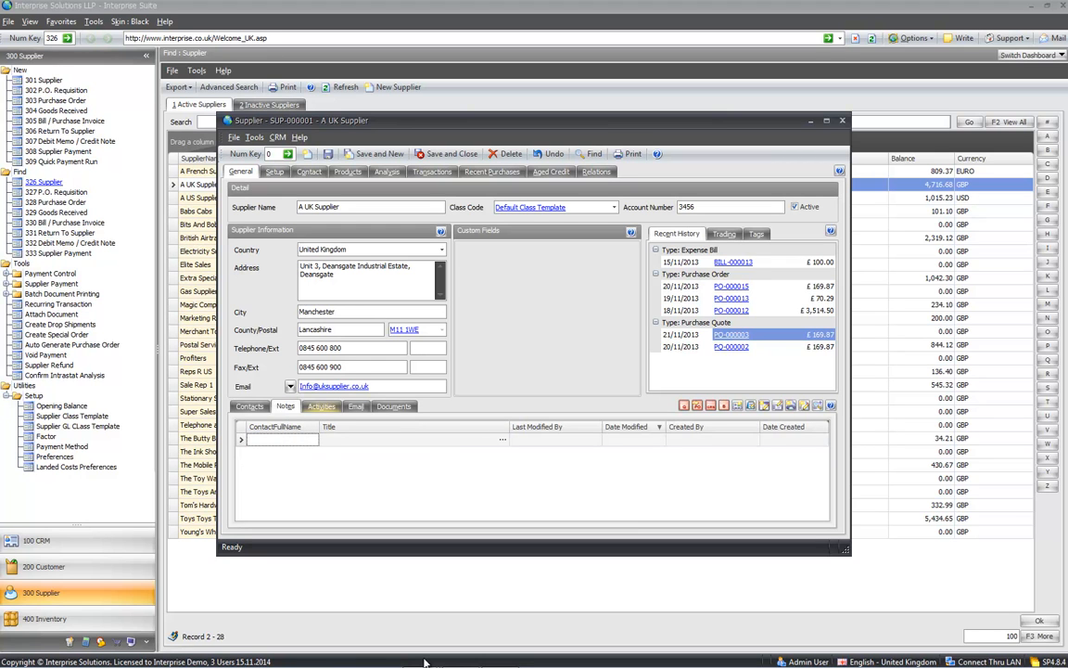
left_click(320, 406)
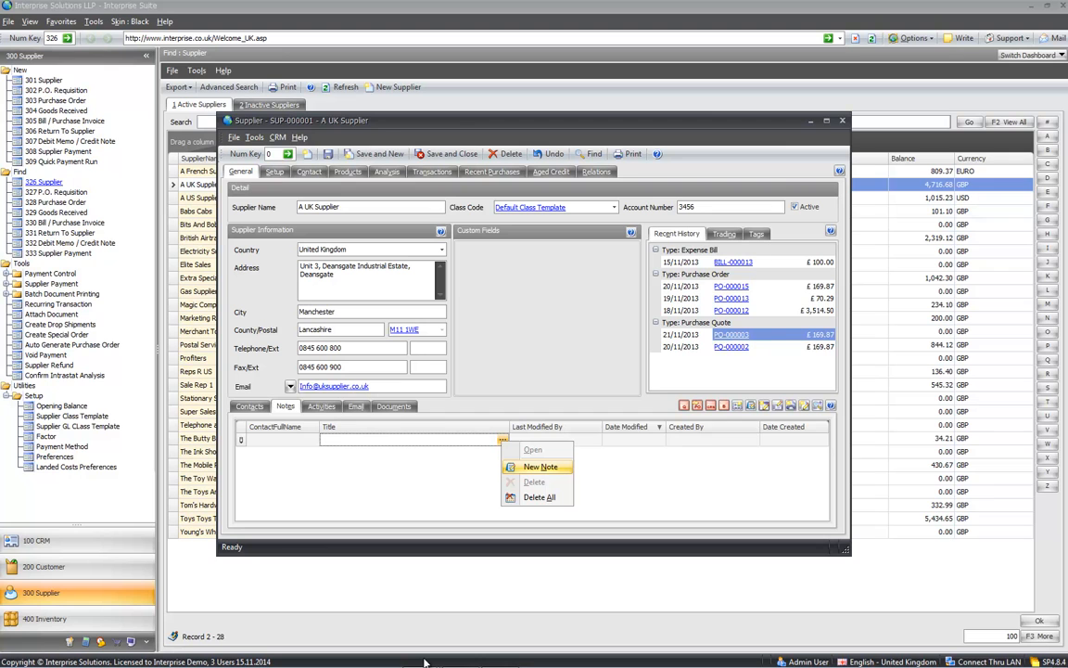
key("Return")
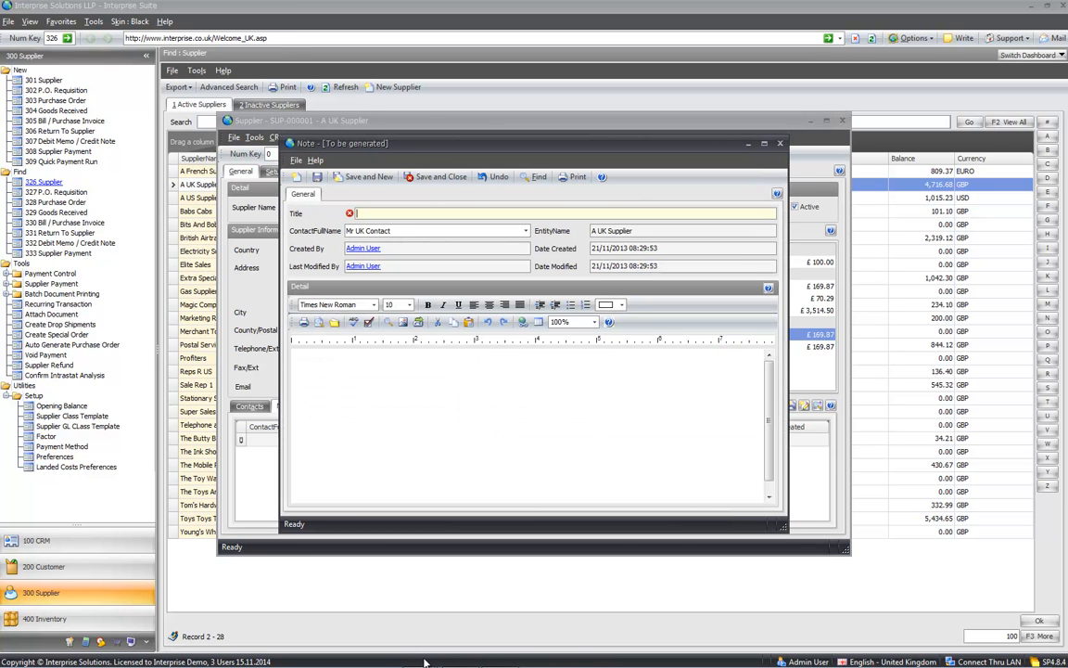
type("offered me special price")
key("Tab")
type("h4hh6")
left_click(437, 176)
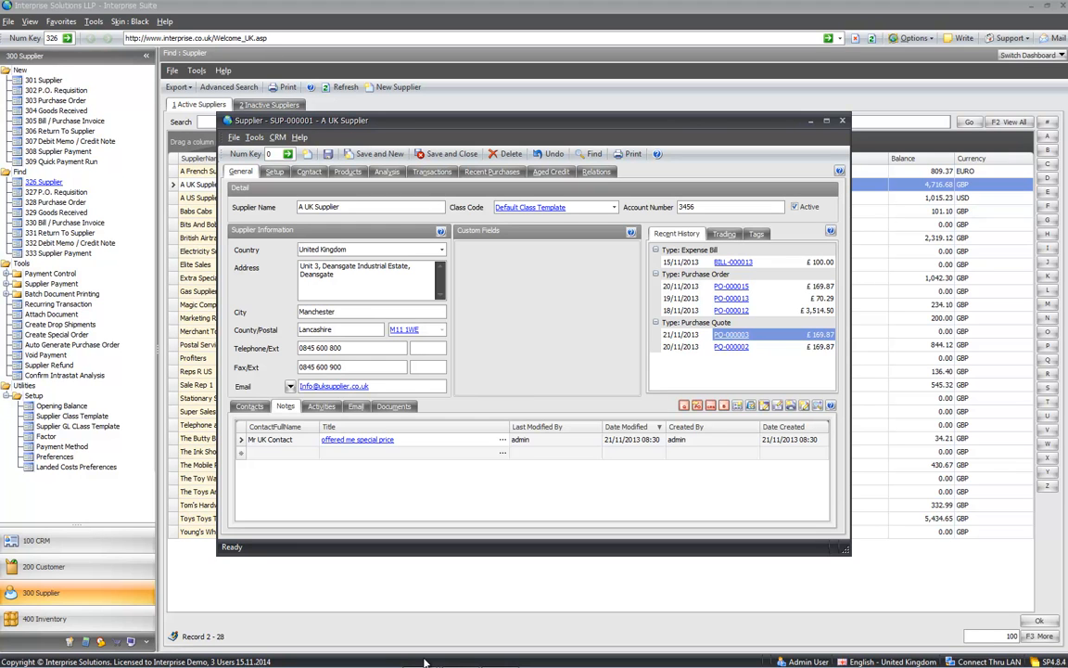
Step: Start a new Call activity for the supplier with the subject "about pricing" and the details "gg4g45"
left_click(322, 406)
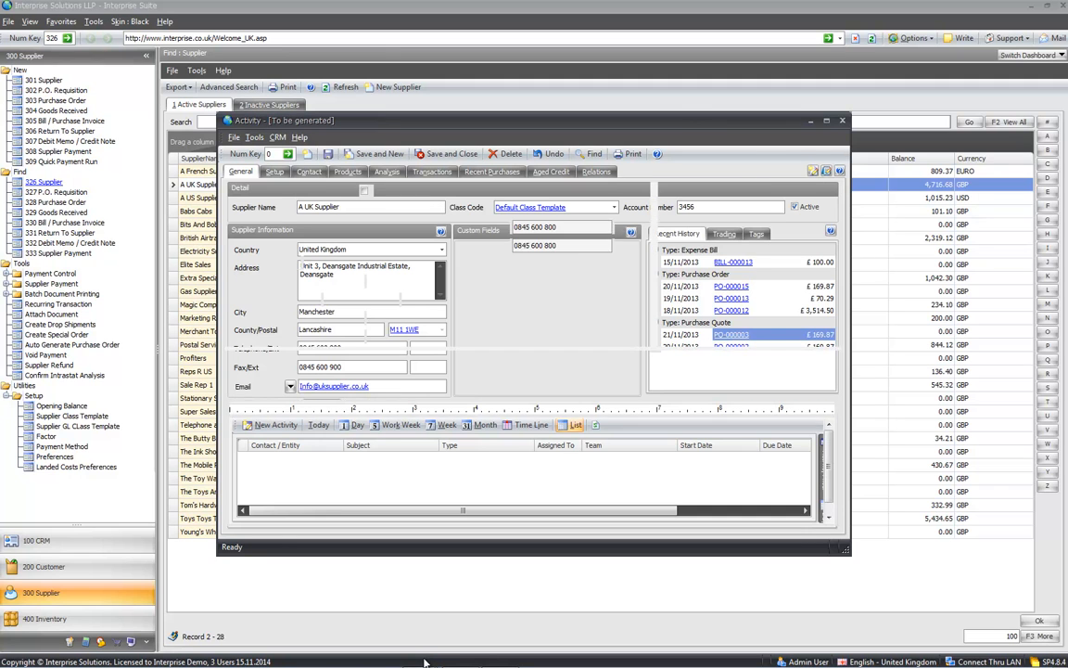
left_click(349, 191)
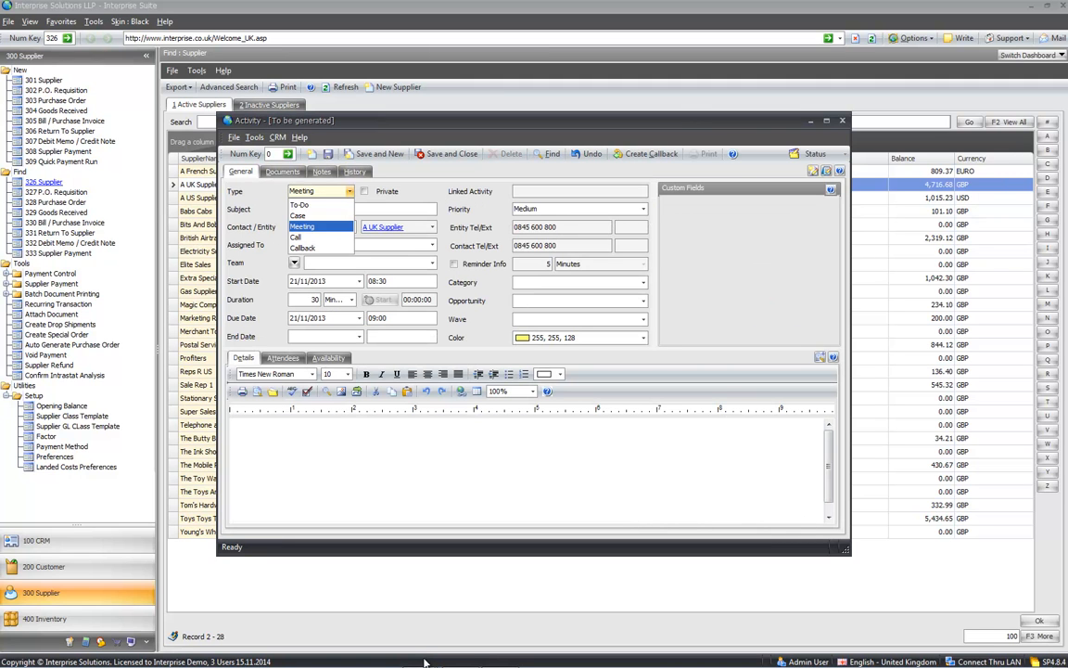
left_click(311, 238)
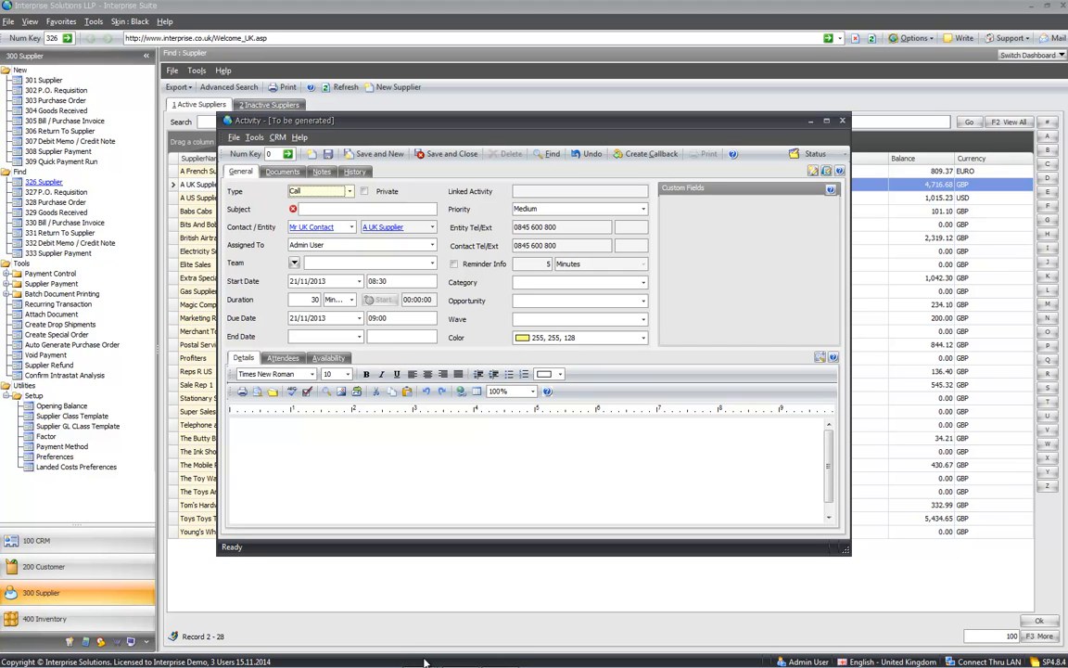
left_click(362, 210)
type("about pricing")
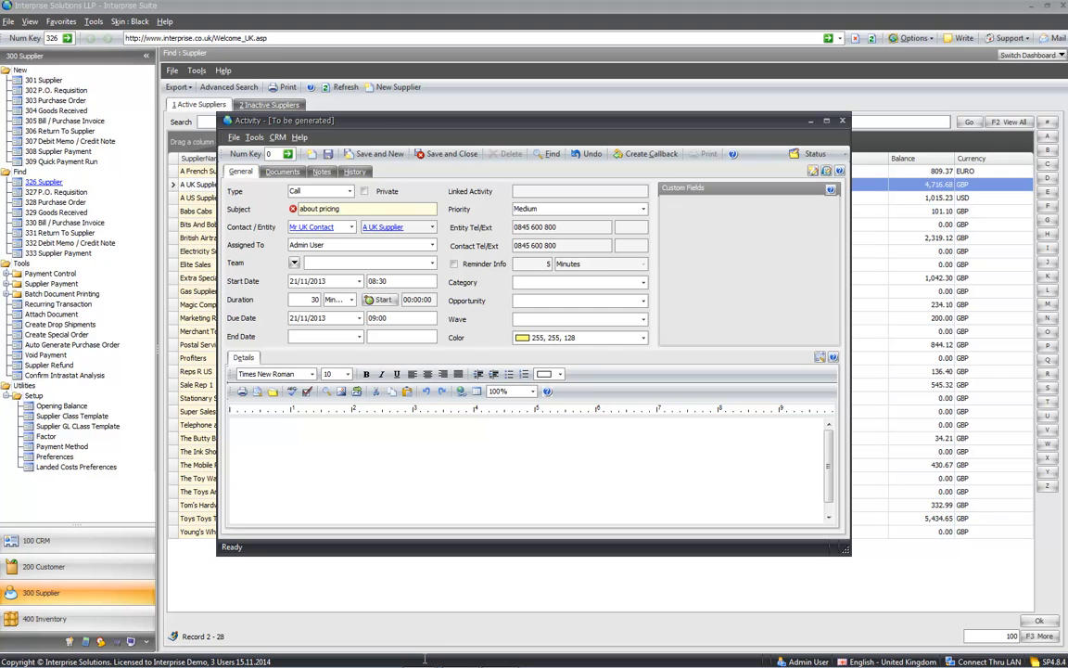
left_click(315, 445)
type("gg4g45")
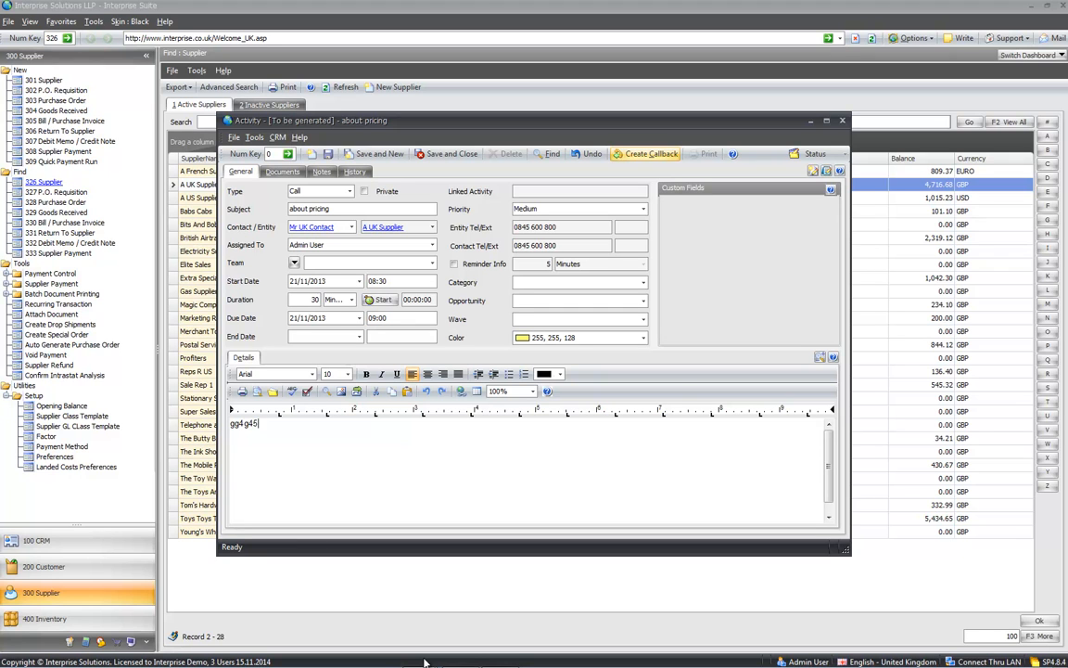
Step: Save the call, create a callback from it scheduled after 1 week, and save and close the callback activity
left_click(646, 154)
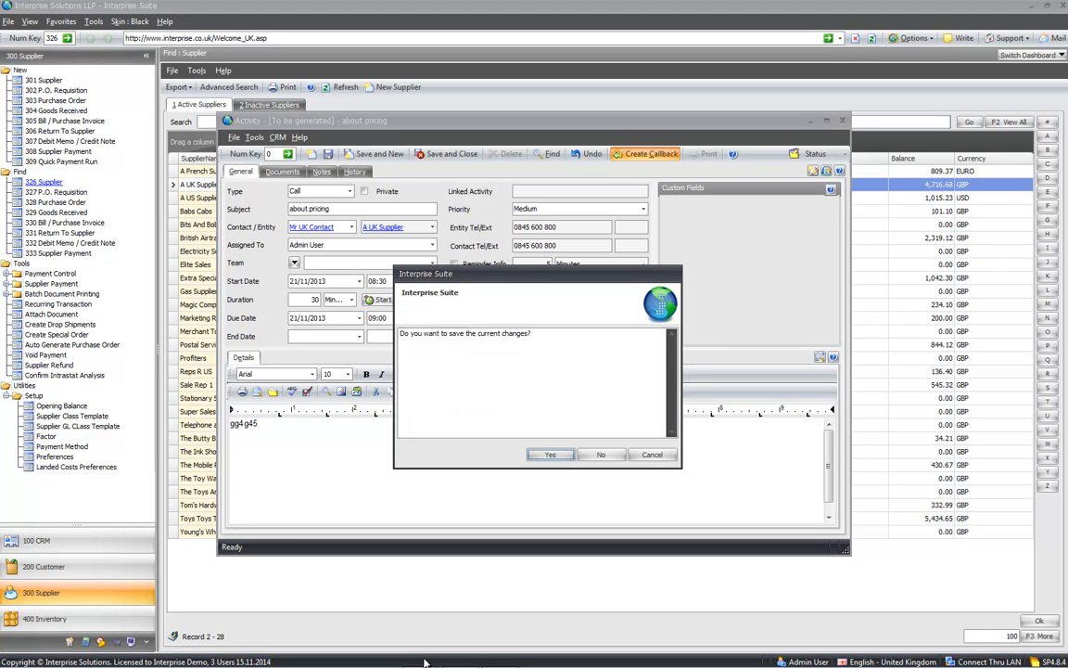
key("Return")
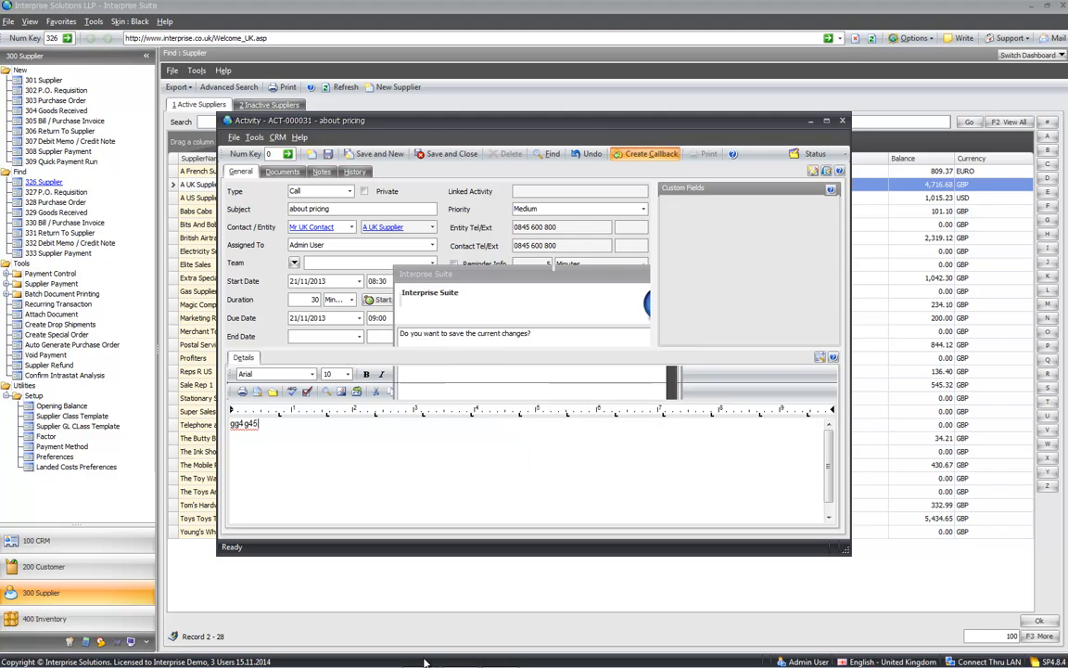
left_click(609, 319)
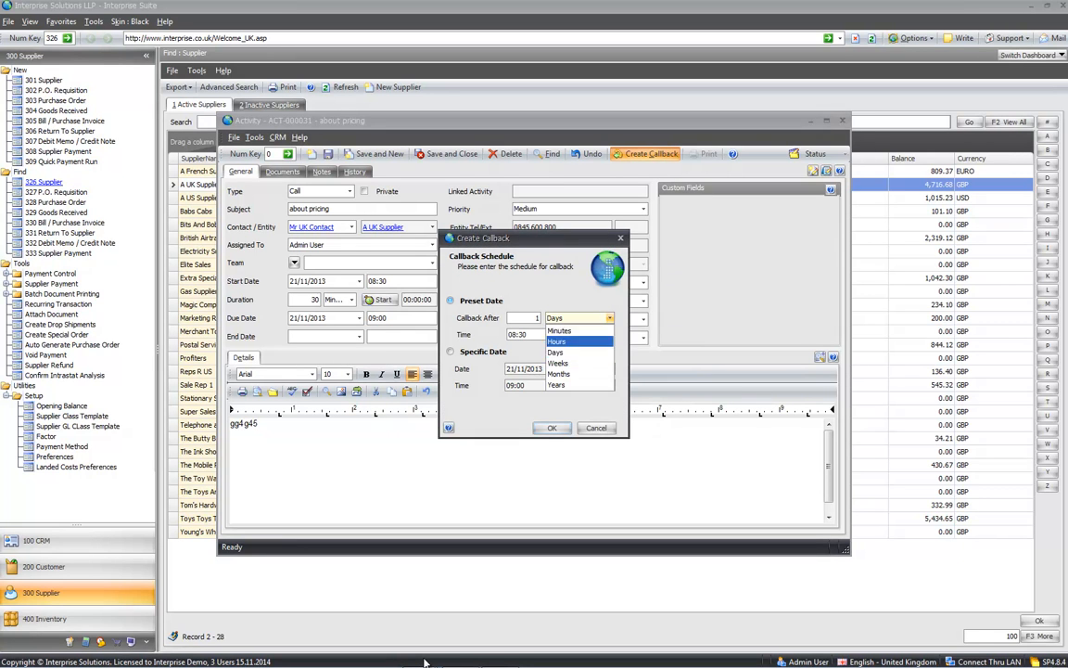
left_click(564, 363)
key("Return")
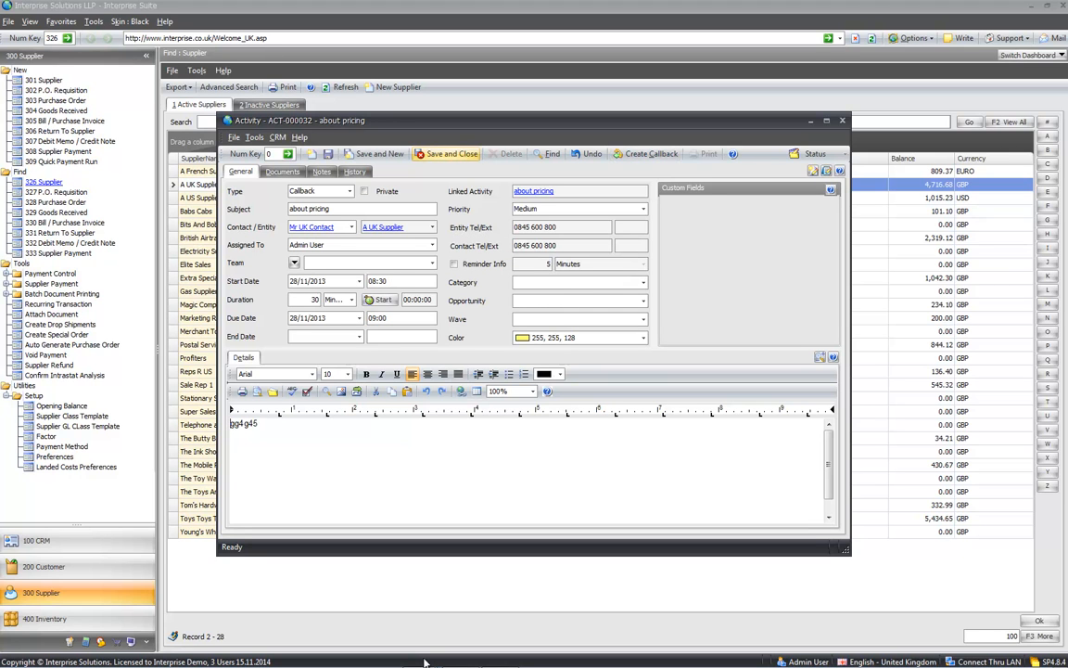
left_click(447, 153)
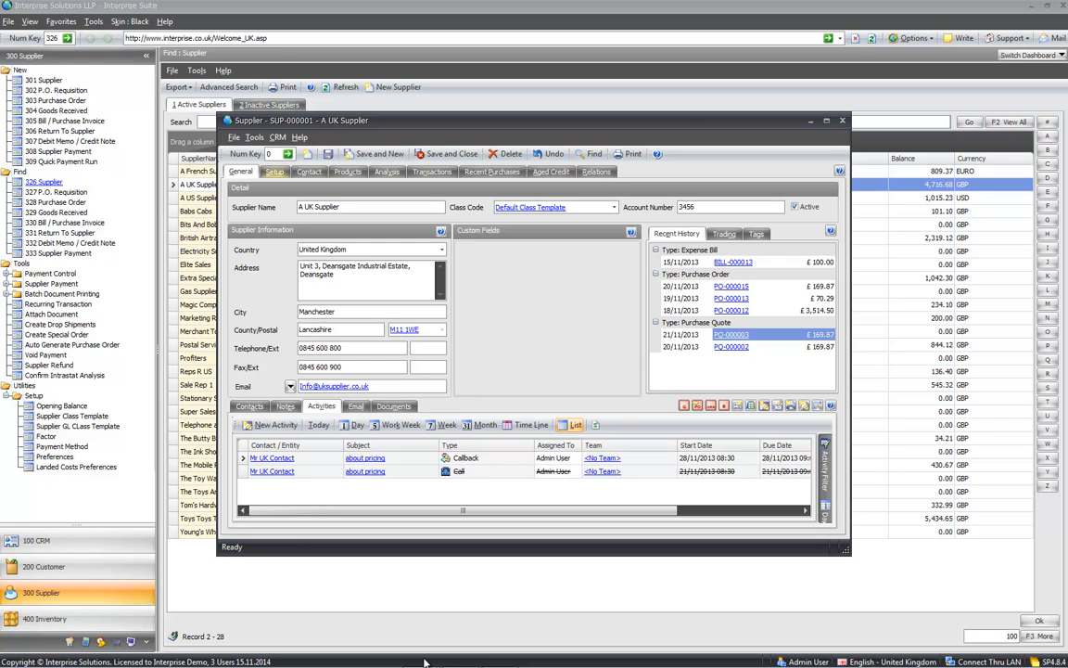
Step: Review the supplier's setup details, including the credit limit, source and available payment methods for the payment group
left_click(274, 172)
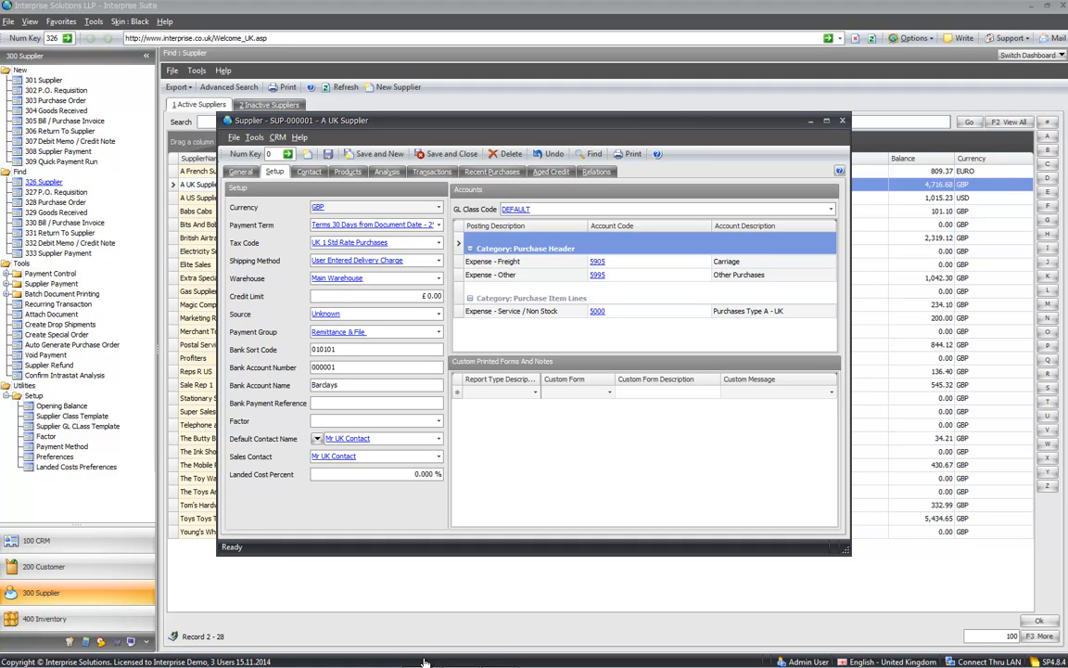
left_click(426, 296)
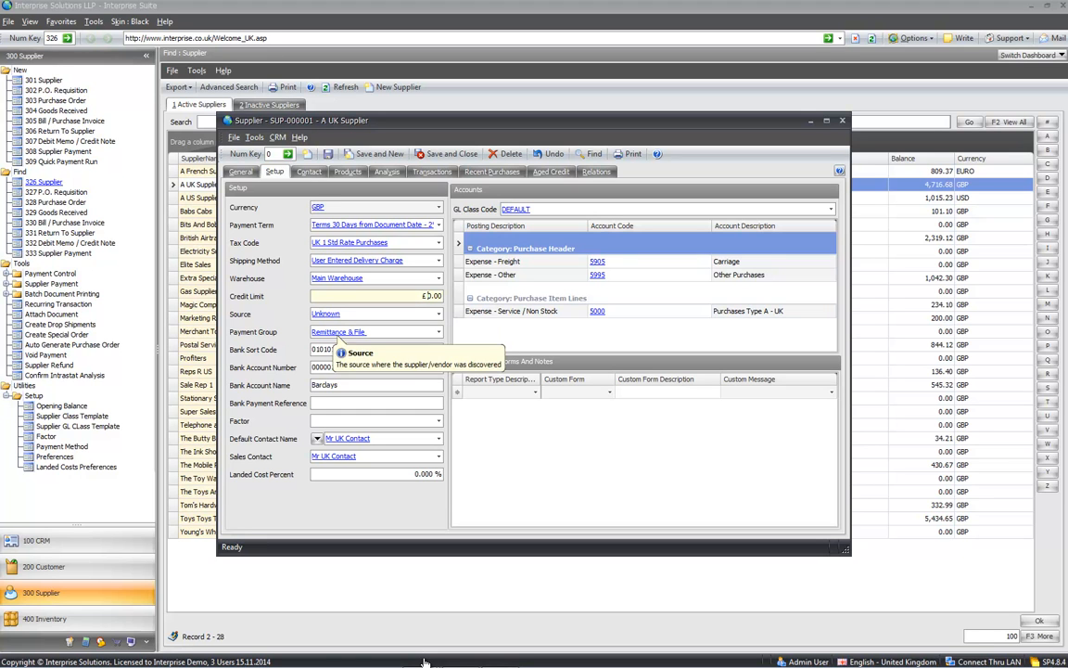
key("Tab")
key("Tab")
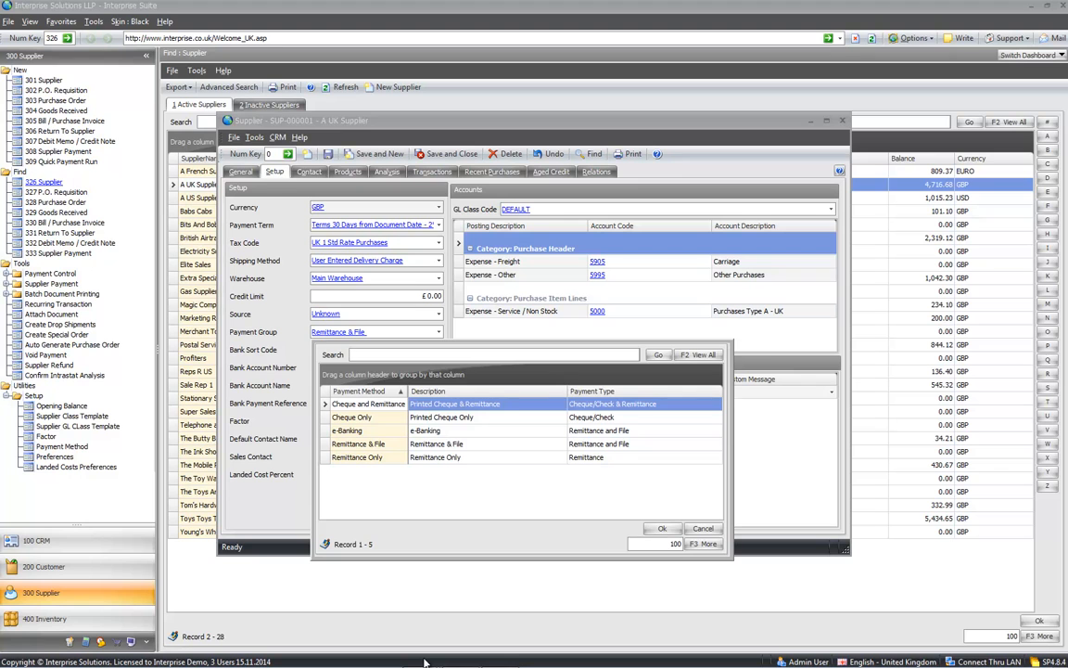
key("Escape")
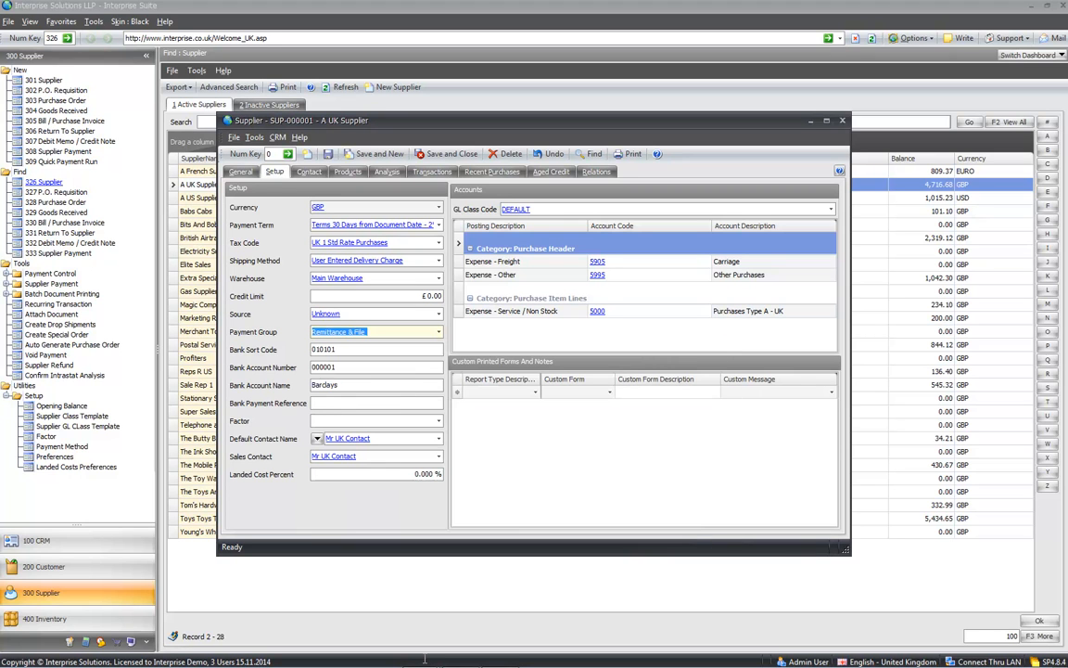
Step: Examine the supplier's bank account name, available factors, default contact name types and landed cost percent in the setup details
left_click(324, 385)
key("Tab")
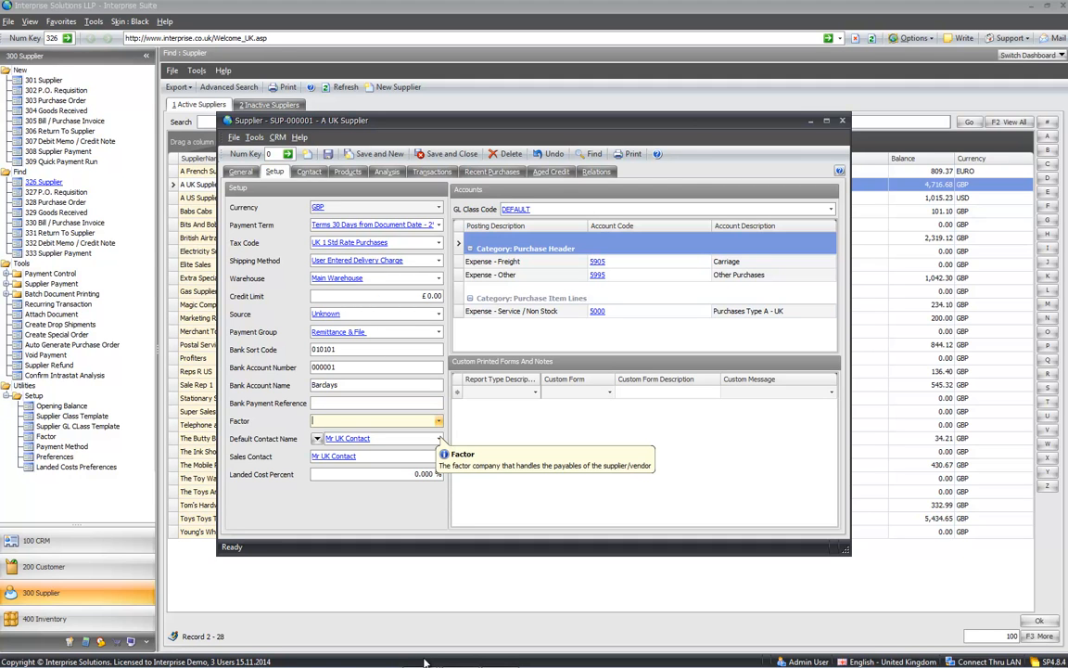
key("alt+Down")
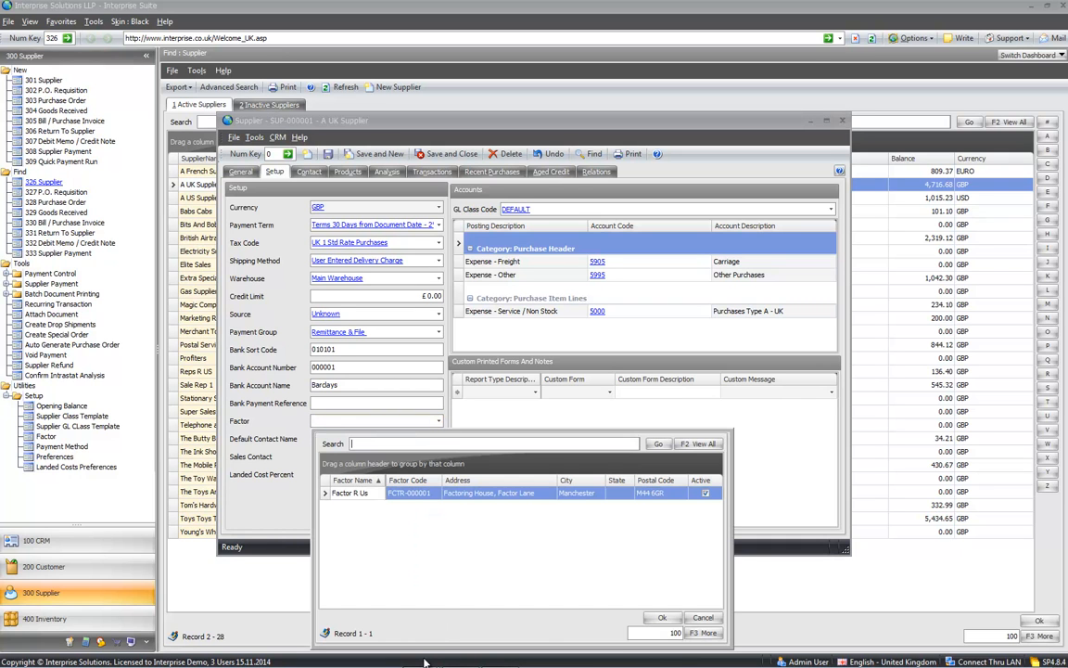
key("Escape")
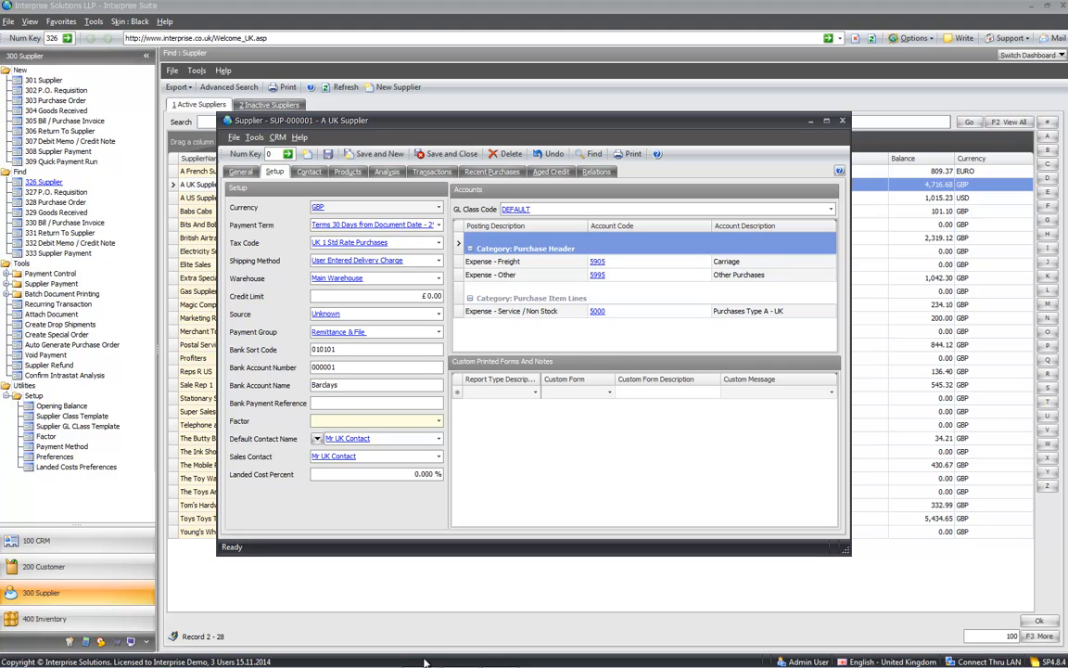
key("Tab")
key("space")
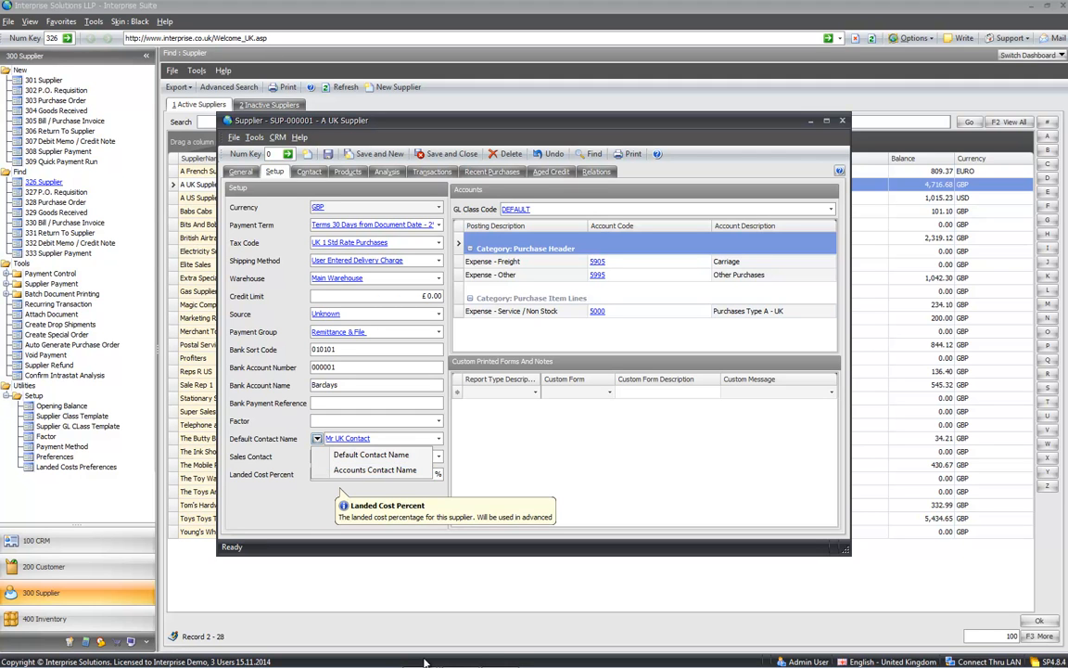
left_click(425, 662)
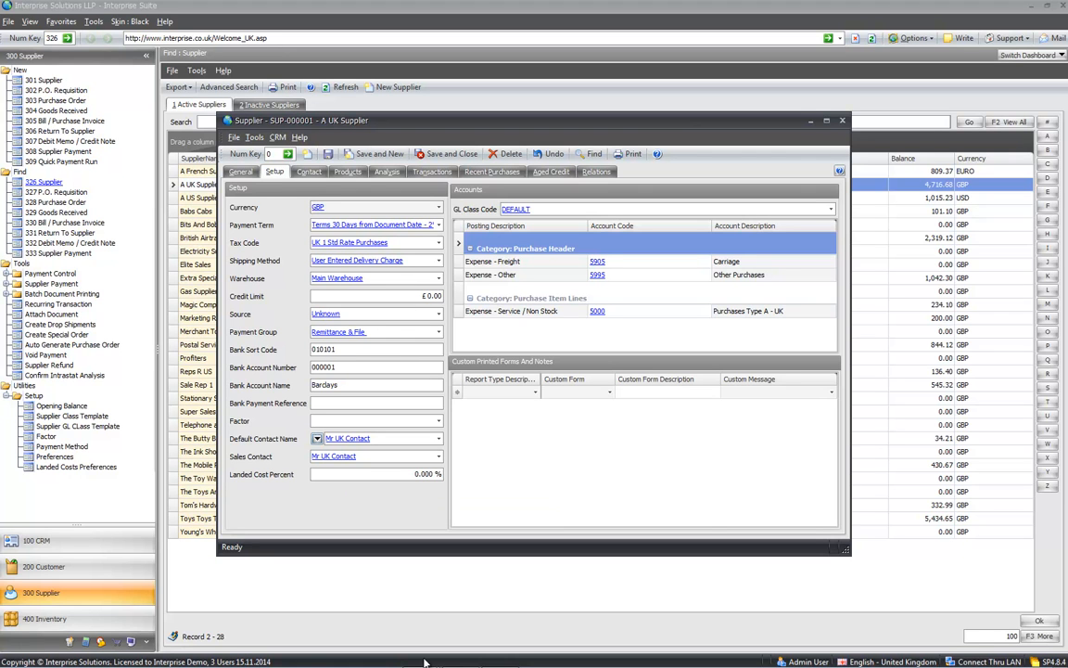
key("Tab")
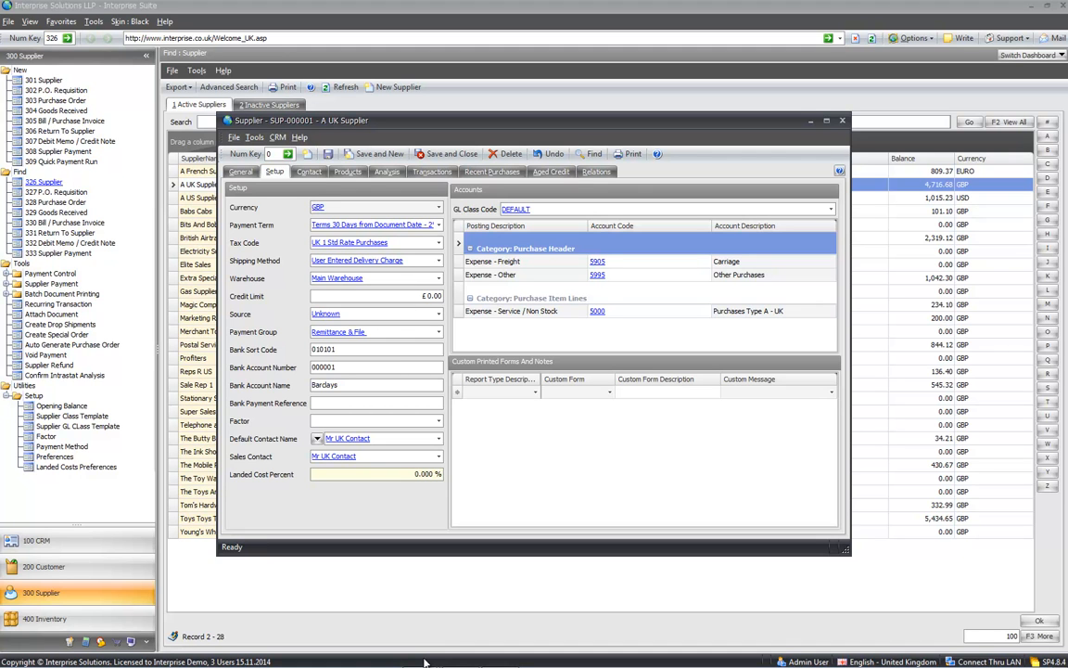
Step: Examine the supplier's contact information and the Hand Gun's special pricing, including quantity price breaks for the EACH and Case unit measures
left_click(309, 172)
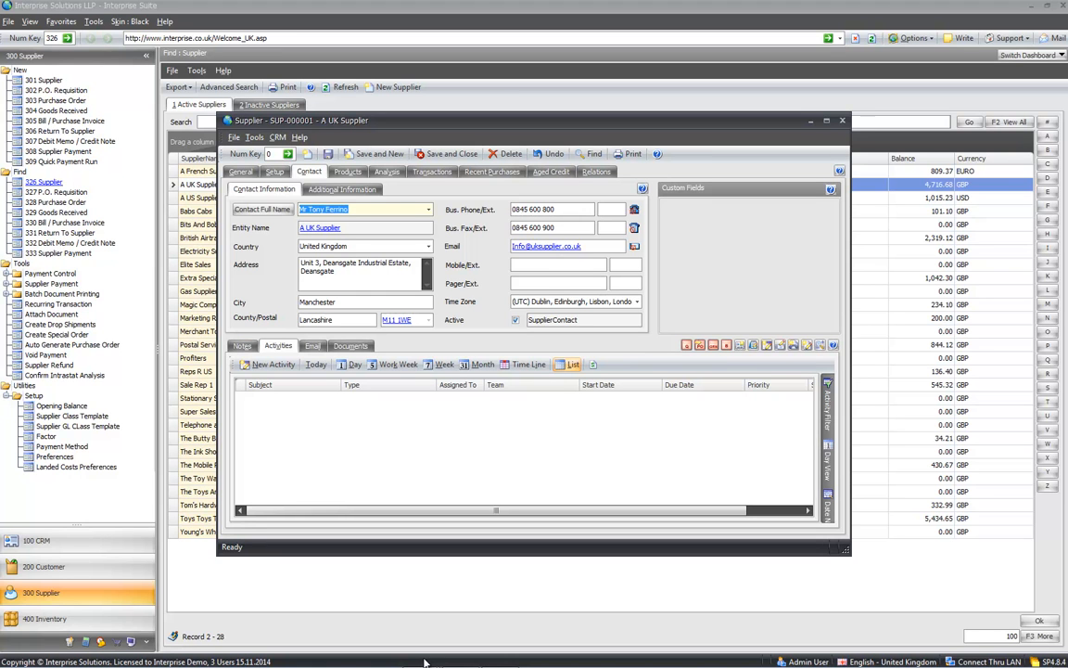
key("alt+g")
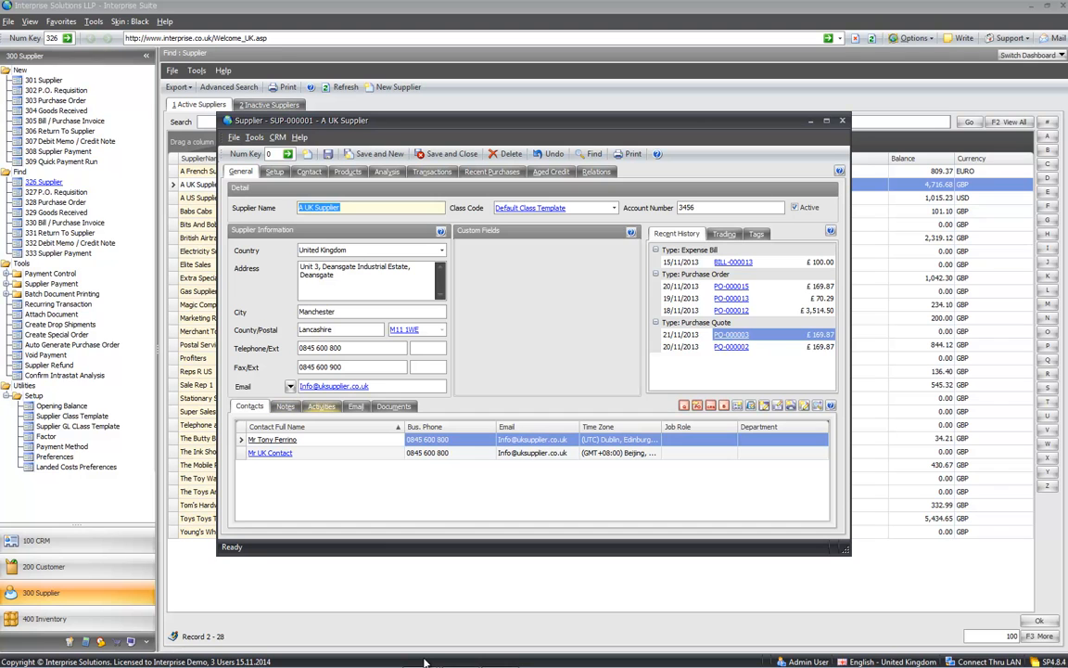
key("alt+p")
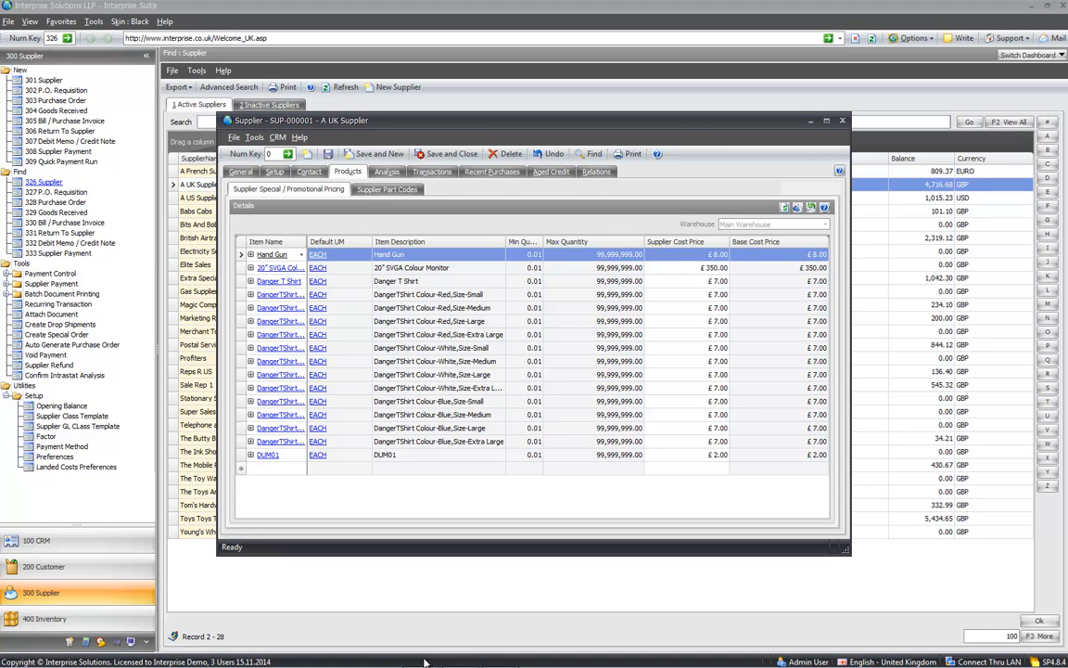
key("Tab")
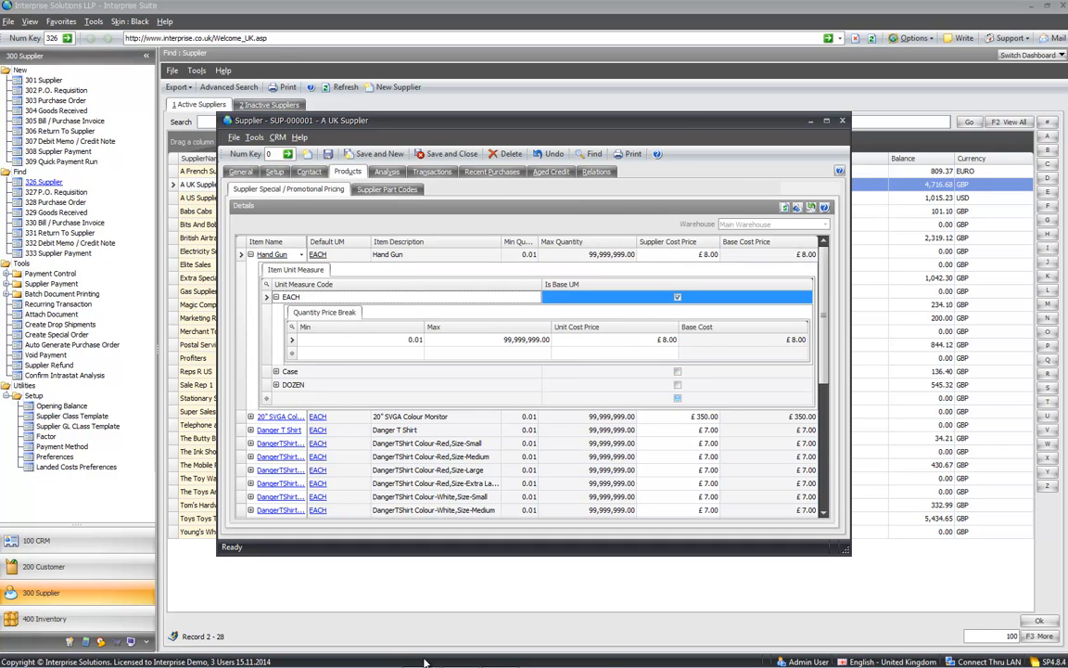
key("ctrl+minus")
left_click(276, 311)
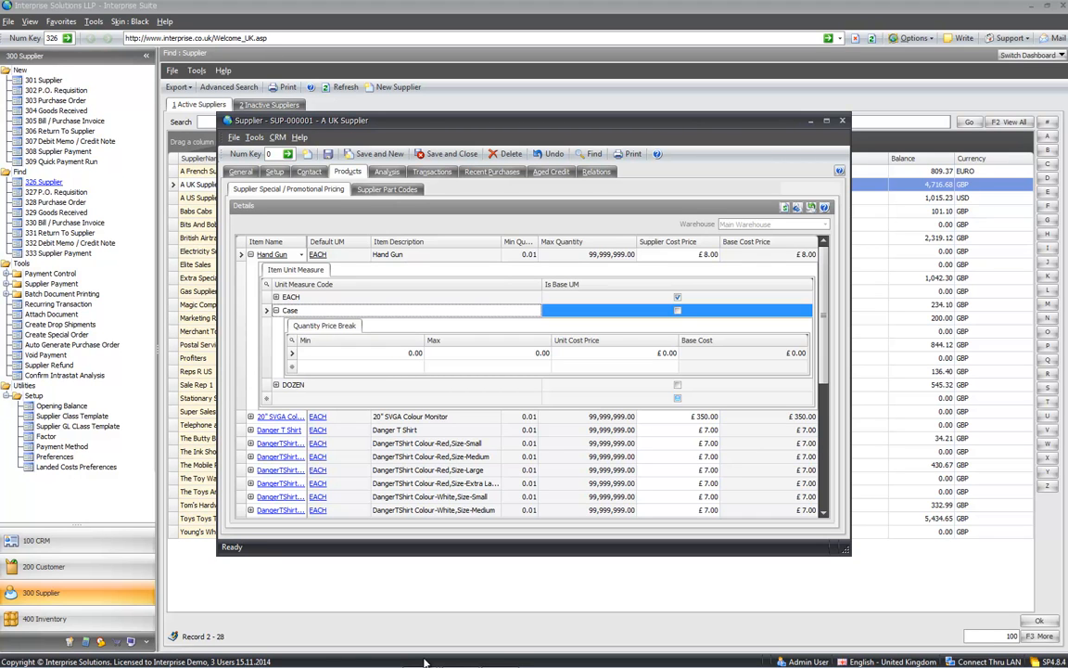
left_click(276, 310)
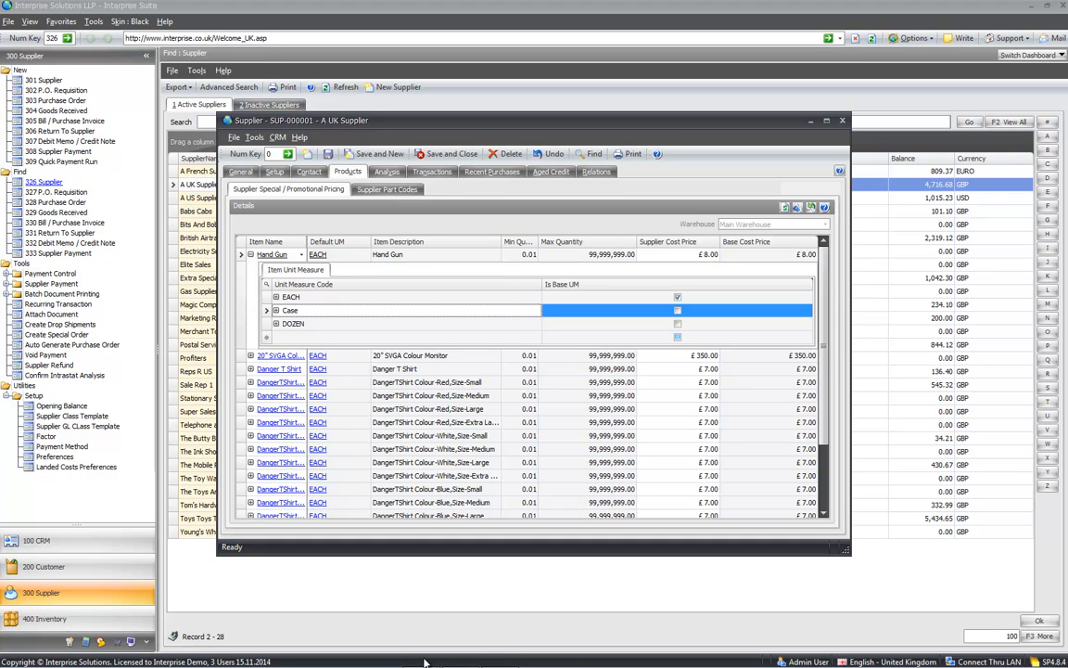
Step: Recheck the quantity price break for the EACH unit measure and collapse the Hand Gun's unit measure details
left_click(276, 297)
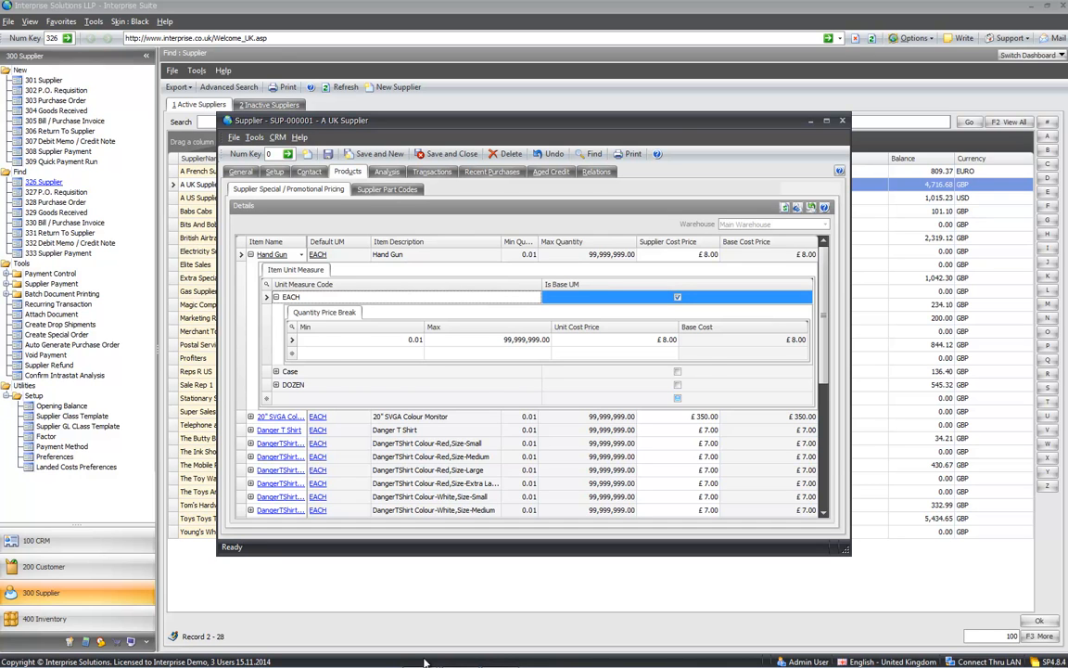
key("Left")
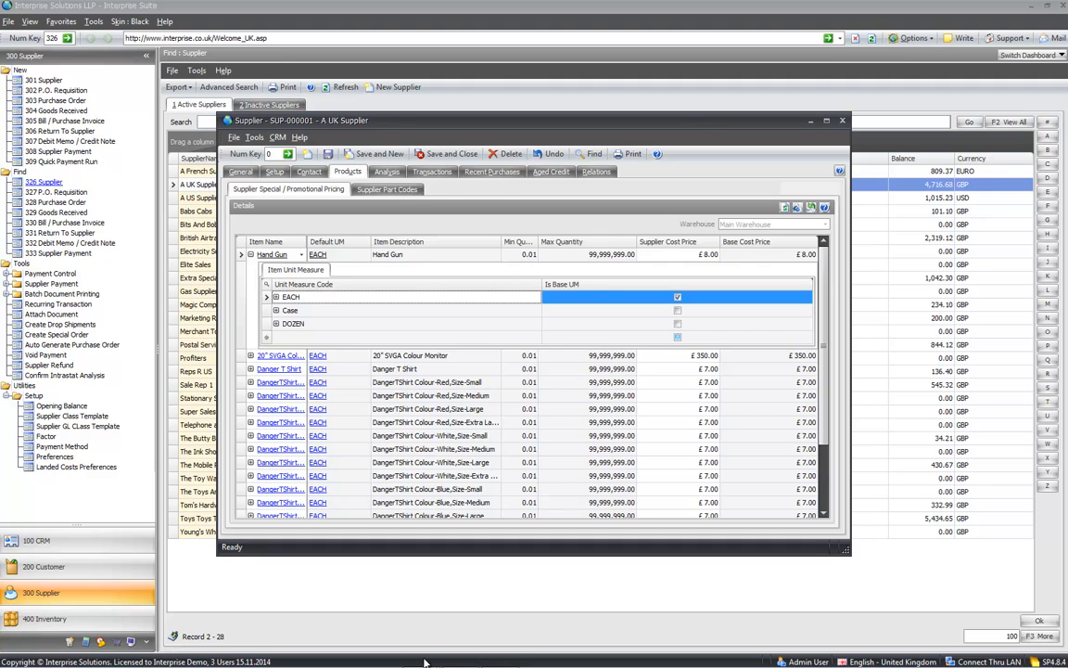
key("Left")
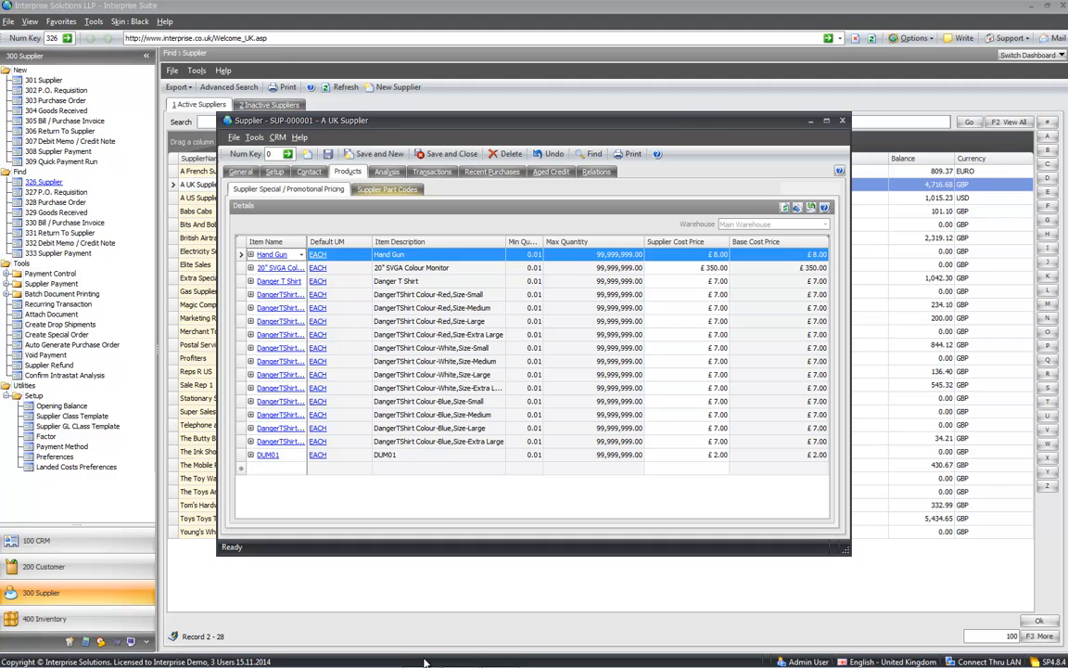
Step: Review the supplier part code, supplier description and lead time fields for the supplier's items, and return to the special pricing list
left_click(386, 189)
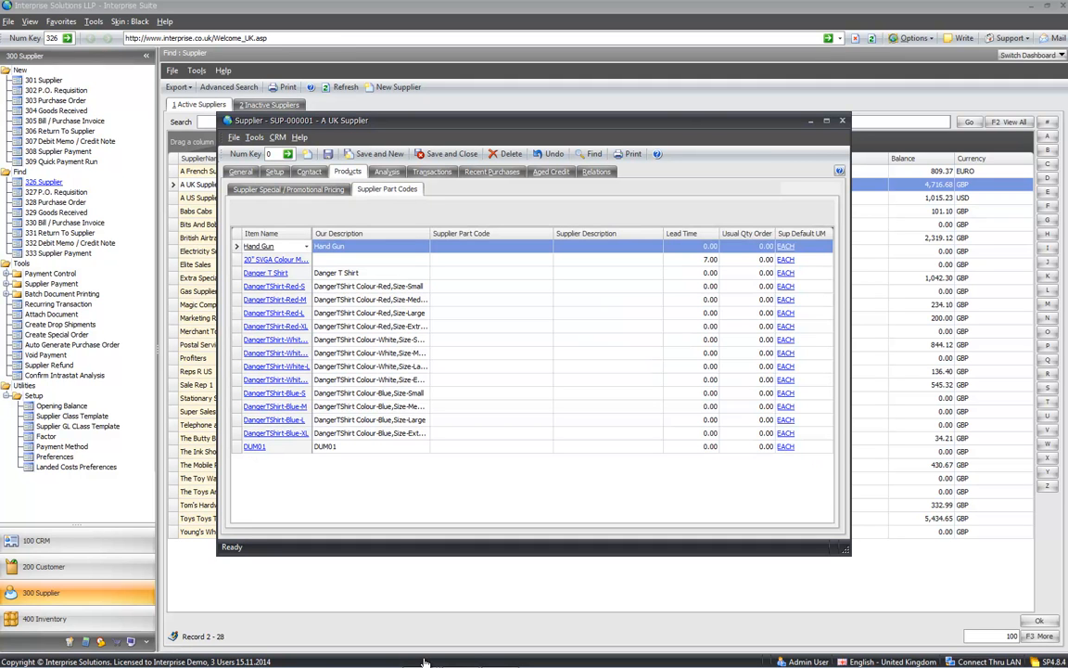
left_click(491, 247)
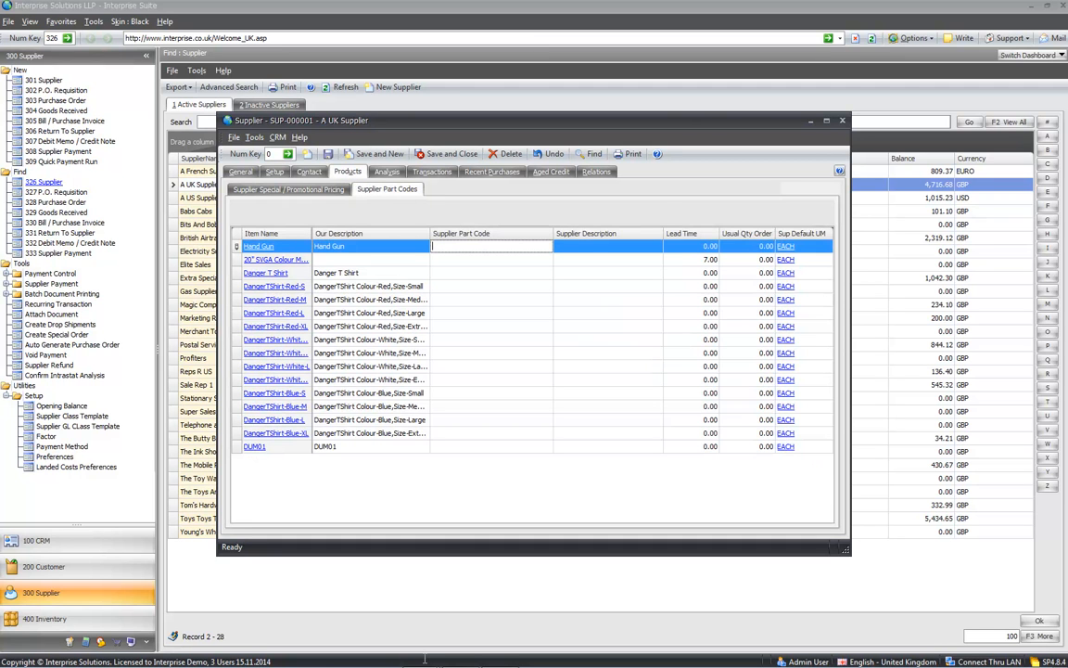
left_click(608, 247)
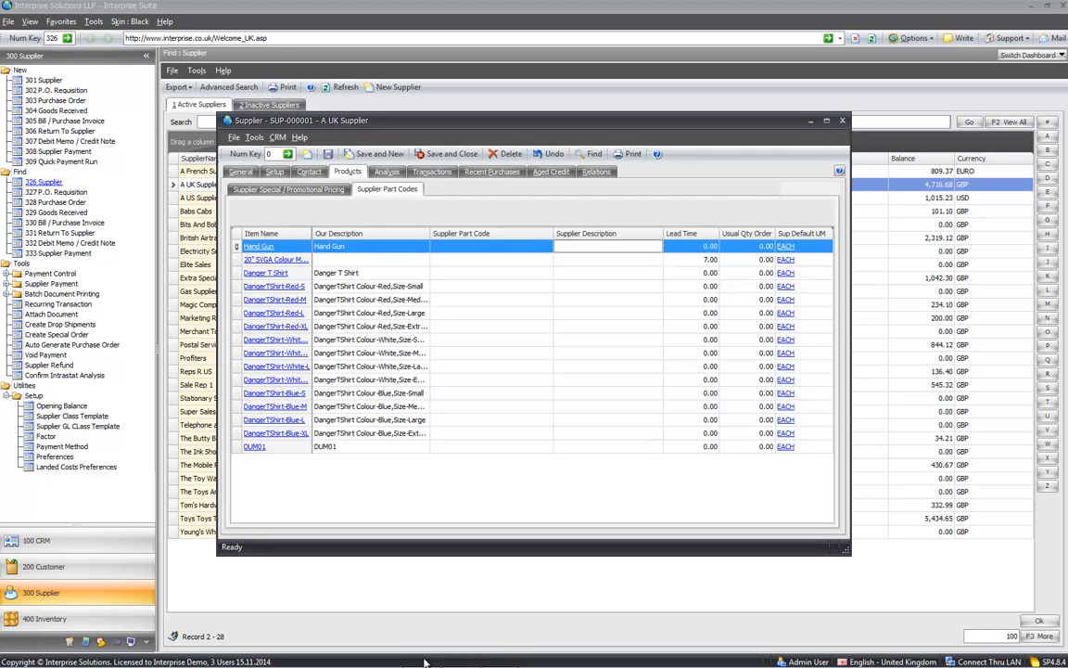
left_click(702, 260)
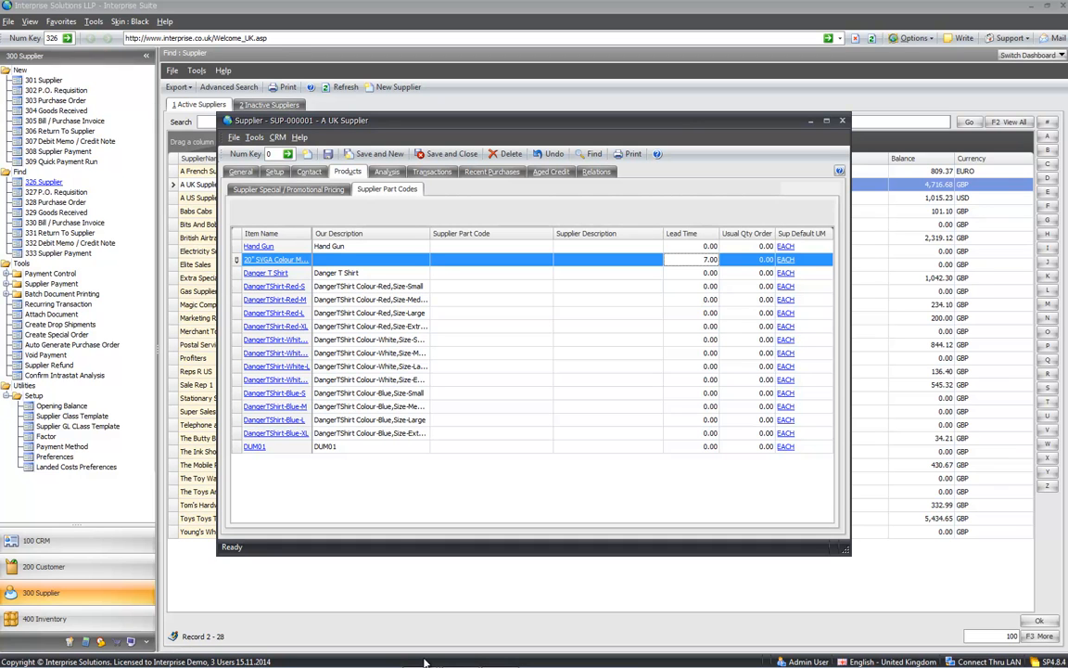
left_click(289, 189)
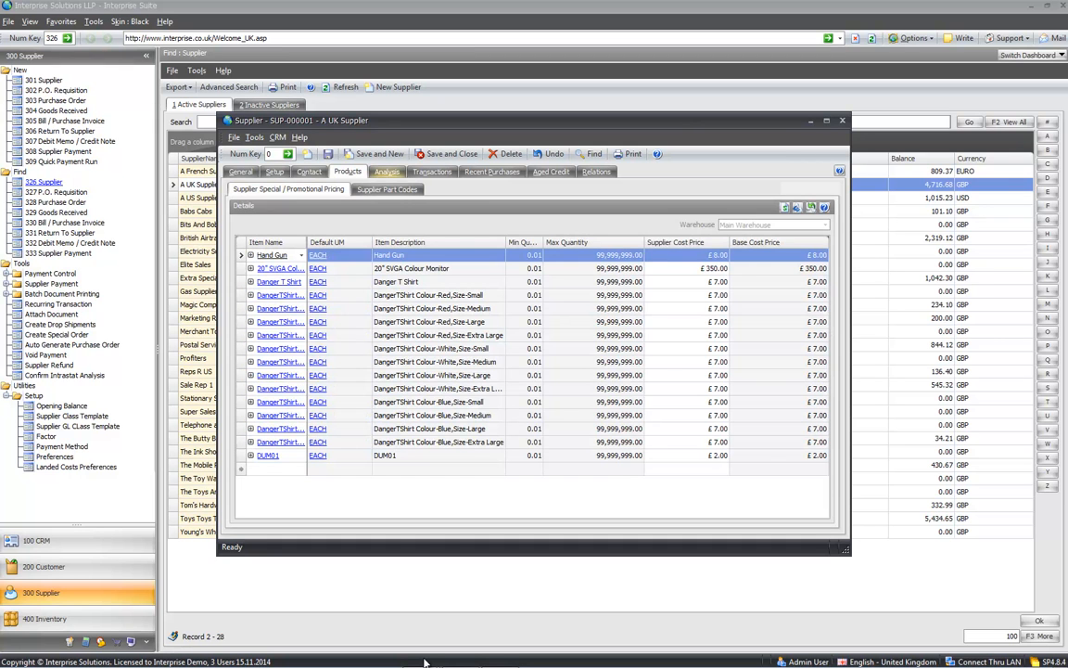
Step: Review the supplier's monthly trading chart and the turnover analysis with its turnover details
left_click(387, 171)
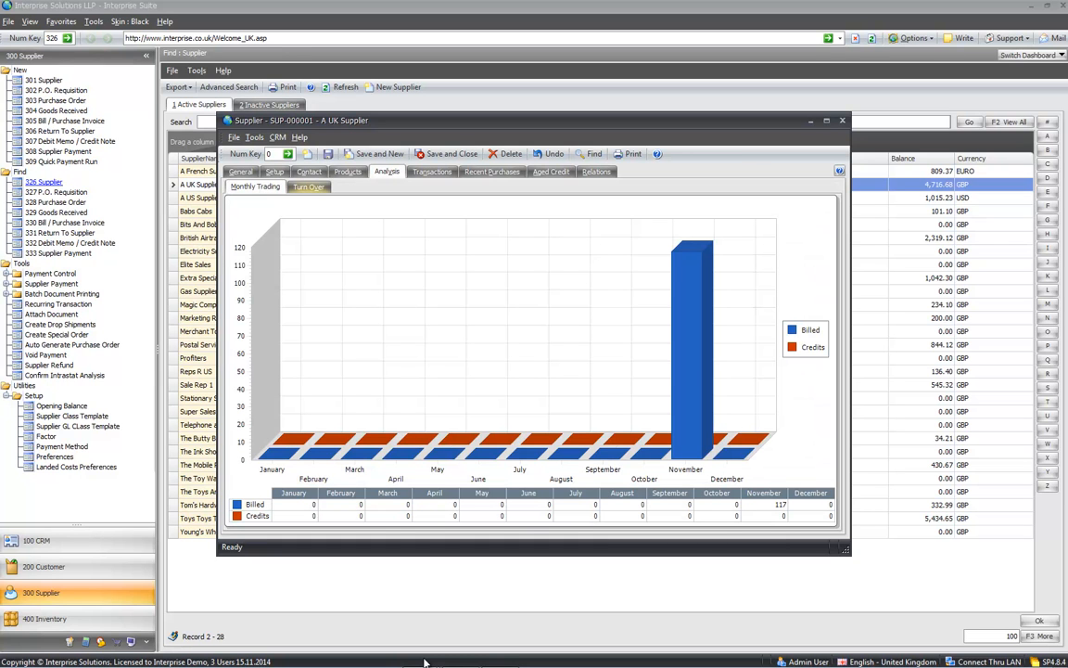
left_click(308, 187)
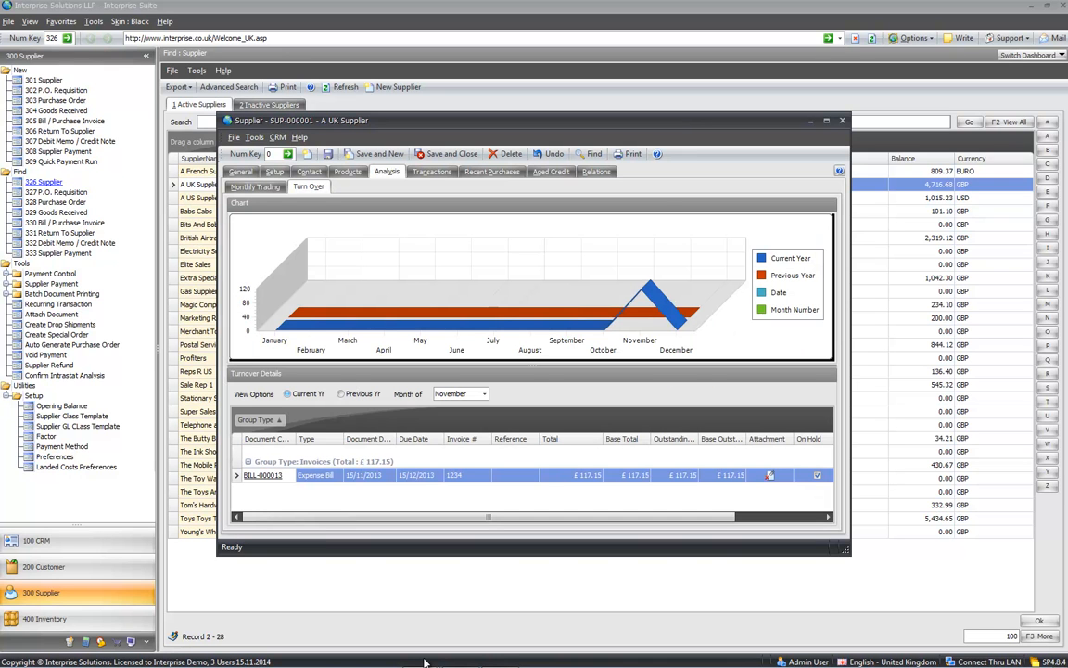
Step: Browse the supplier's requisitions, purchase orders and goods received, and check the available view options for goods received
left_click(432, 171)
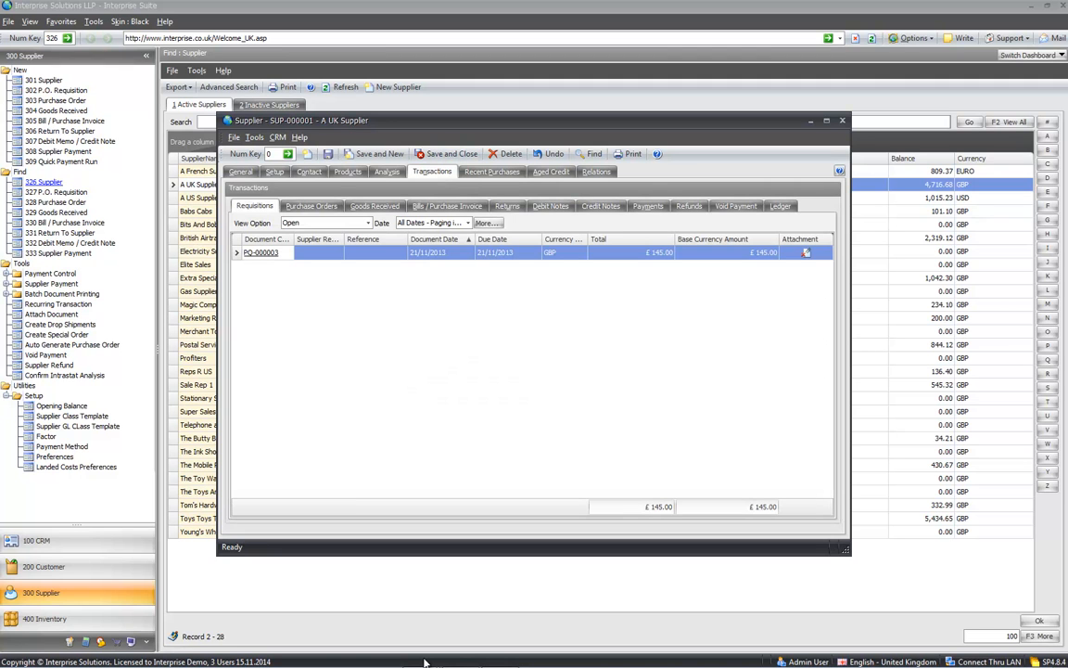
left_click(310, 206)
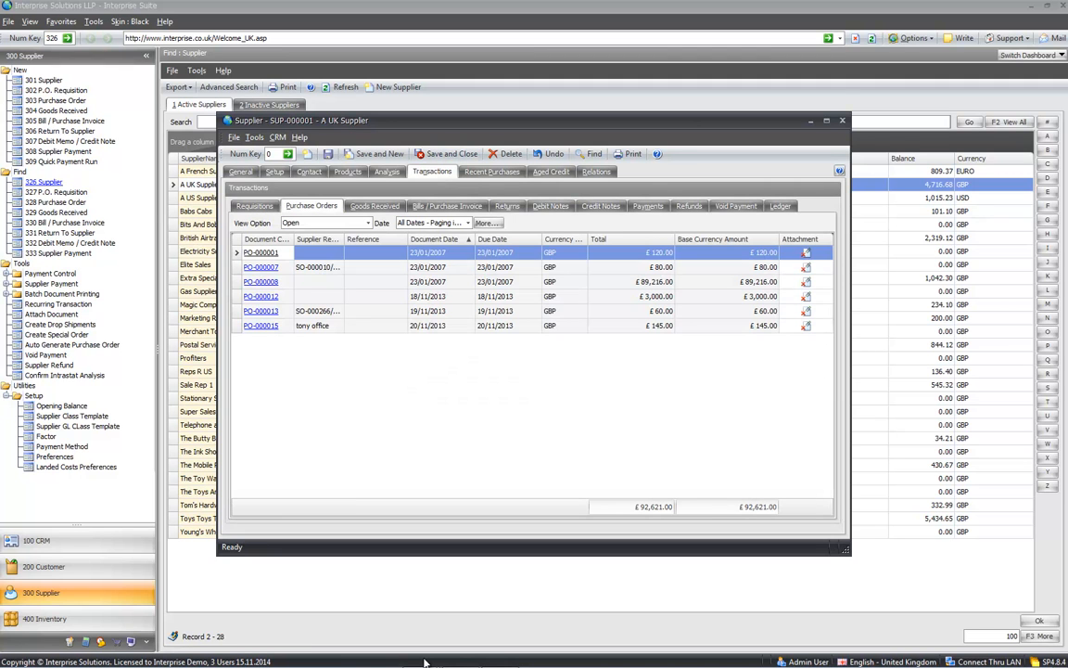
left_click(375, 206)
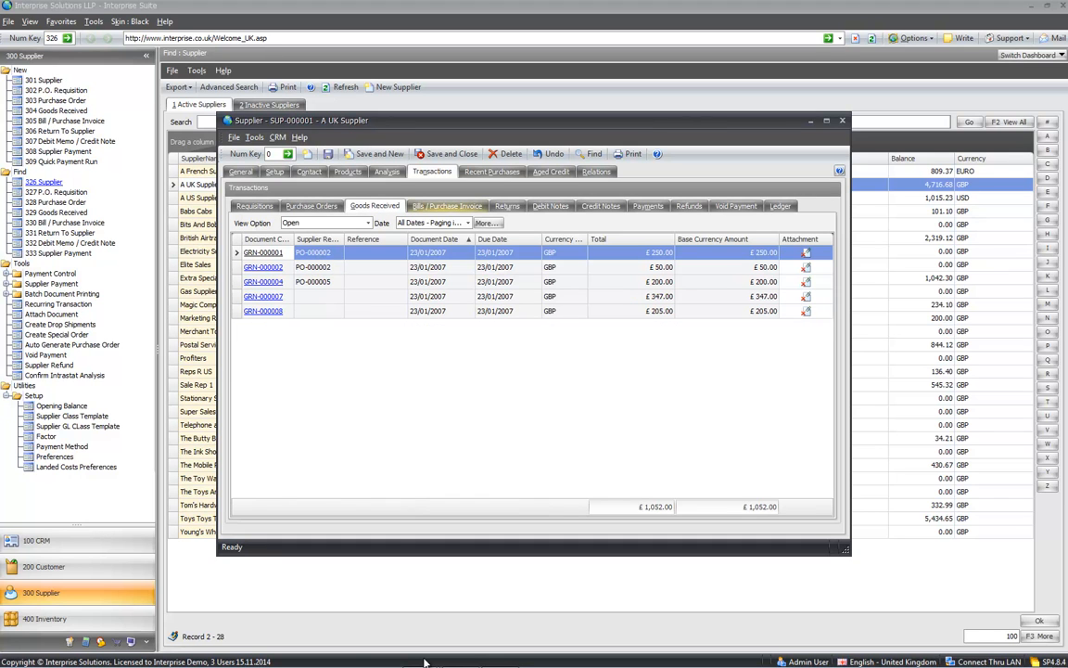
left_click(369, 222)
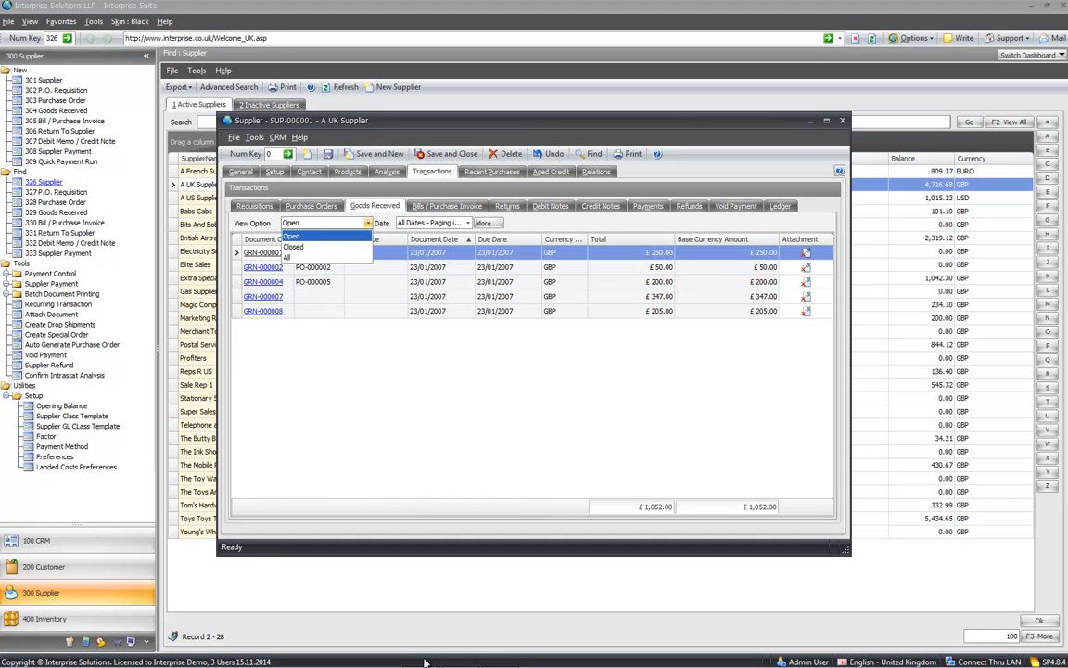
left_click(368, 222)
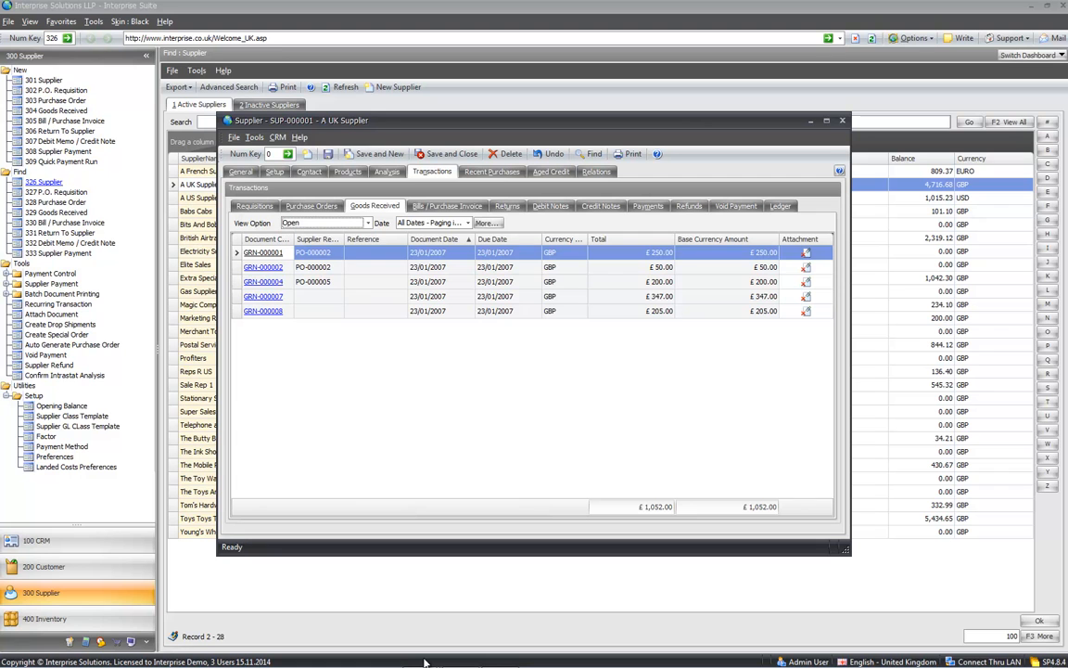
Step: Show the supplier's transaction ledger and widen the supplier window on both sides to fit all ledger columns
left_click(780, 205)
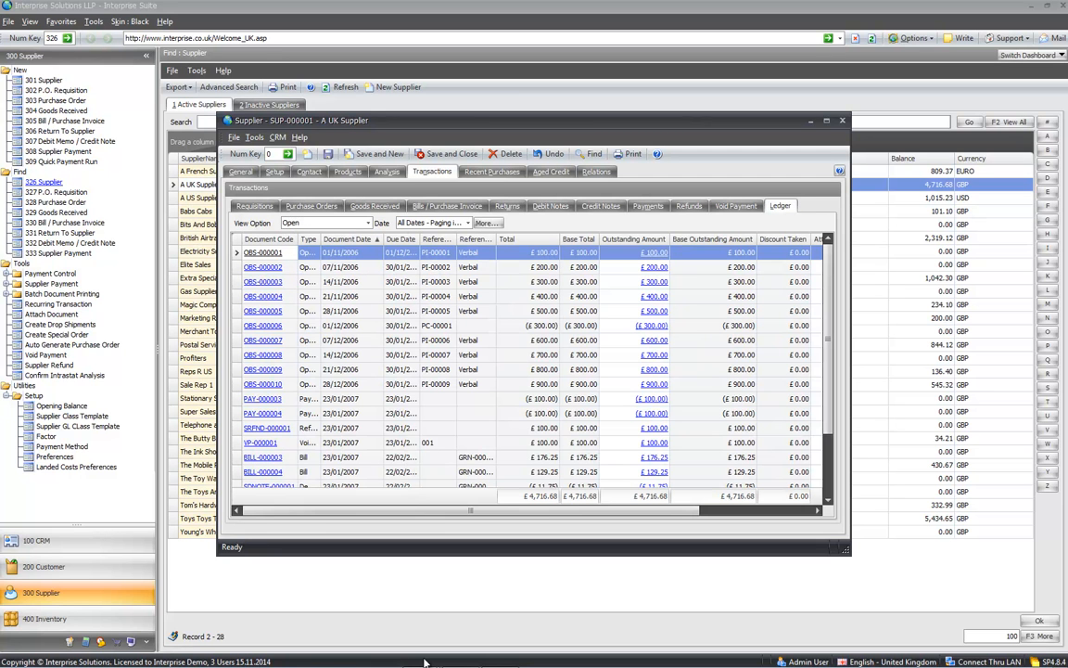
left_click_drag(218, 334, 97, 333)
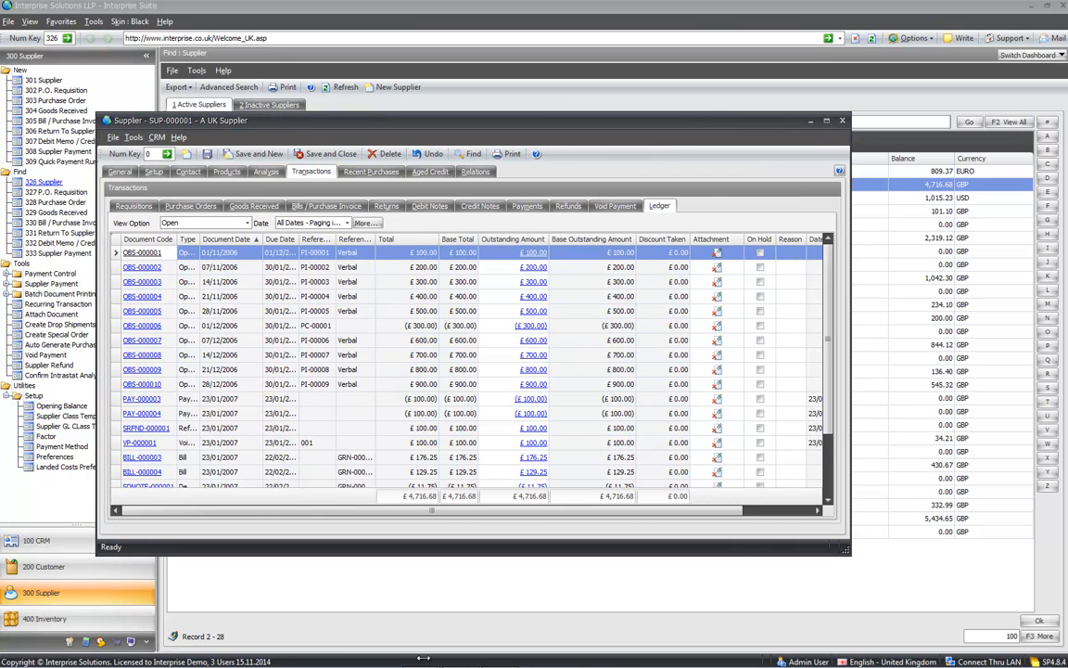
left_click_drag(851, 334, 935, 334)
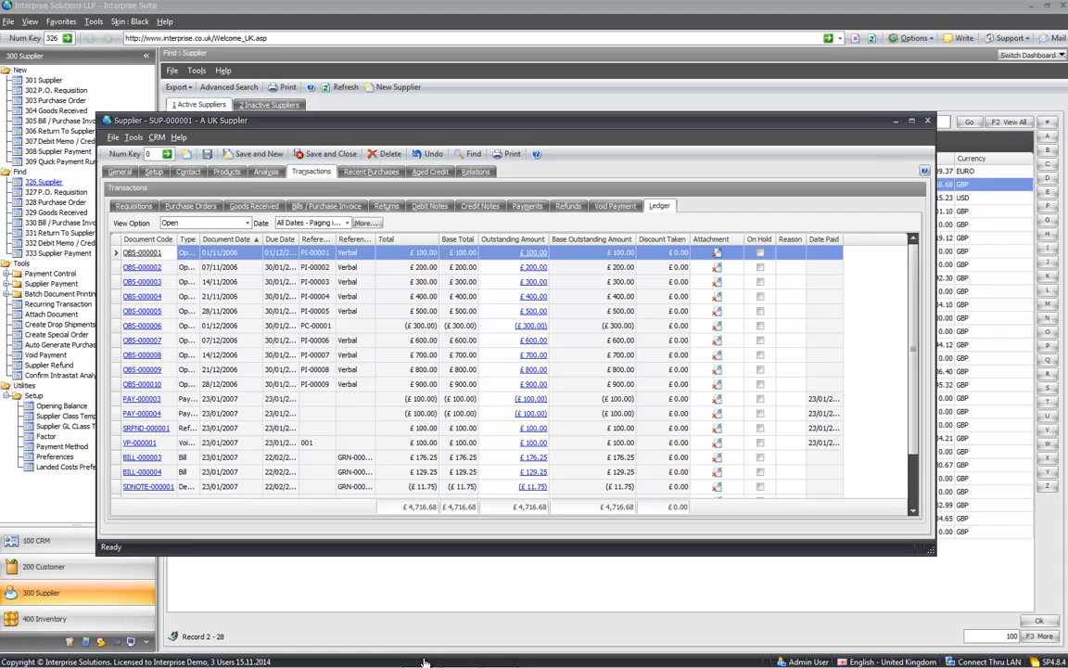
Step: Examine the £176.25 bill's ledger entry, including its dates, references, totals, outstanding amounts, discount taken and attachment
left_click(142, 457)
left_click(232, 457)
left_click(281, 457)
left_click(317, 443)
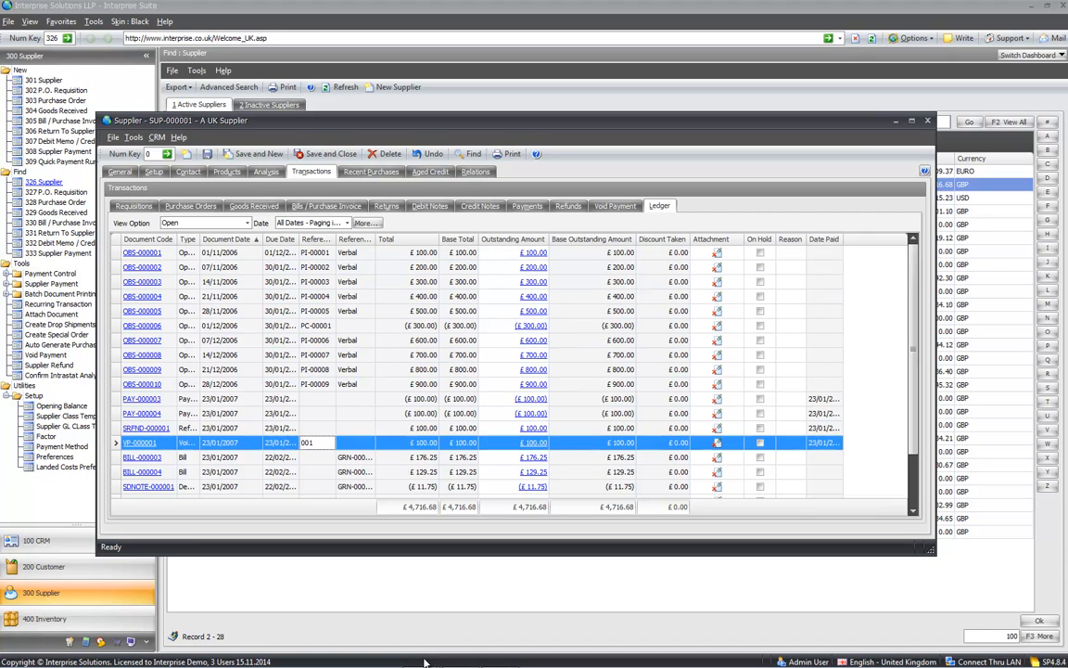
left_click(317, 457)
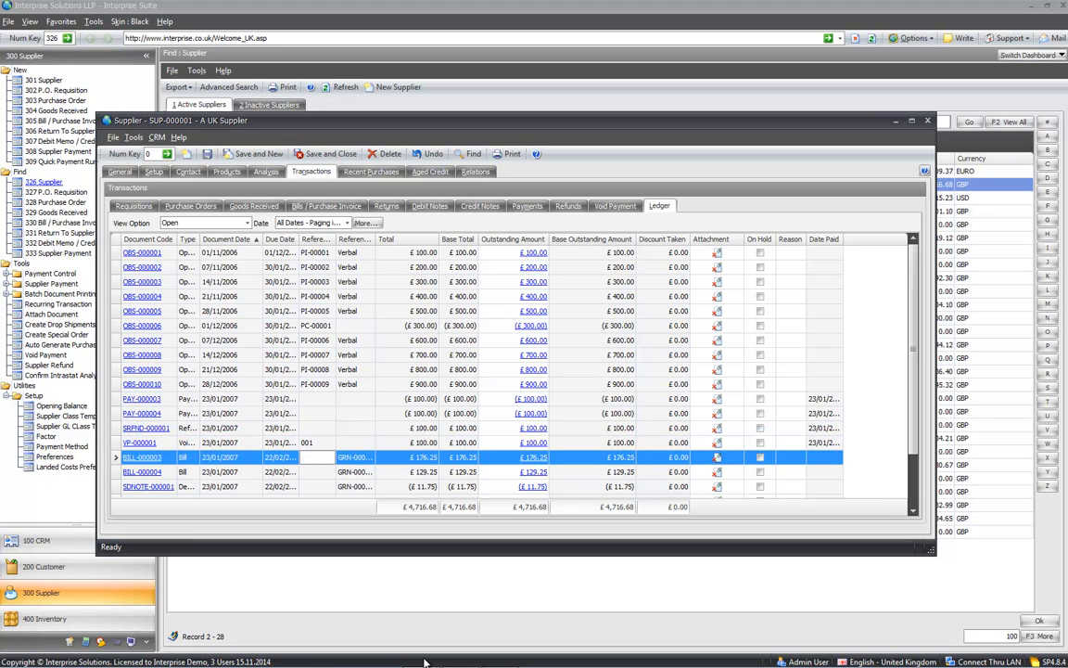
left_click(407, 458)
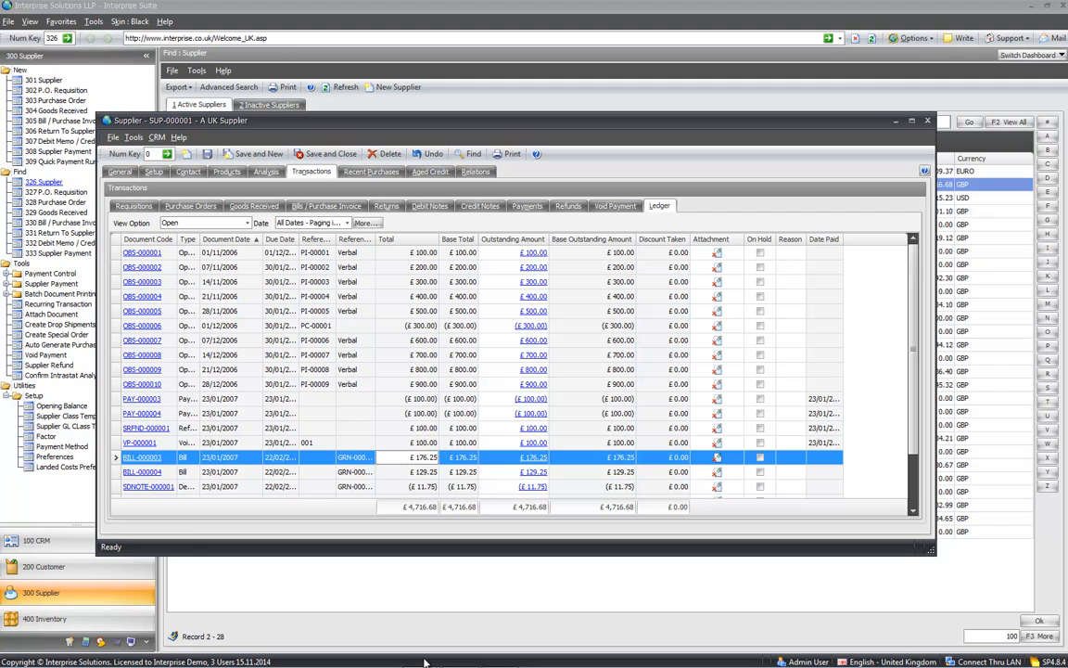
left_click(459, 457)
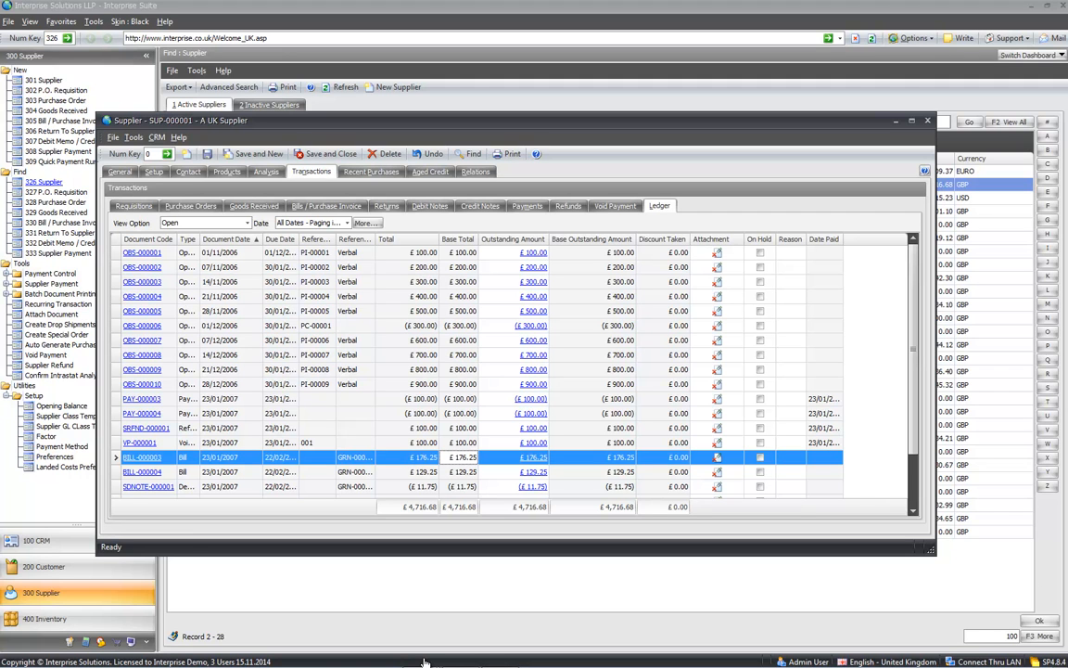
left_click(520, 457)
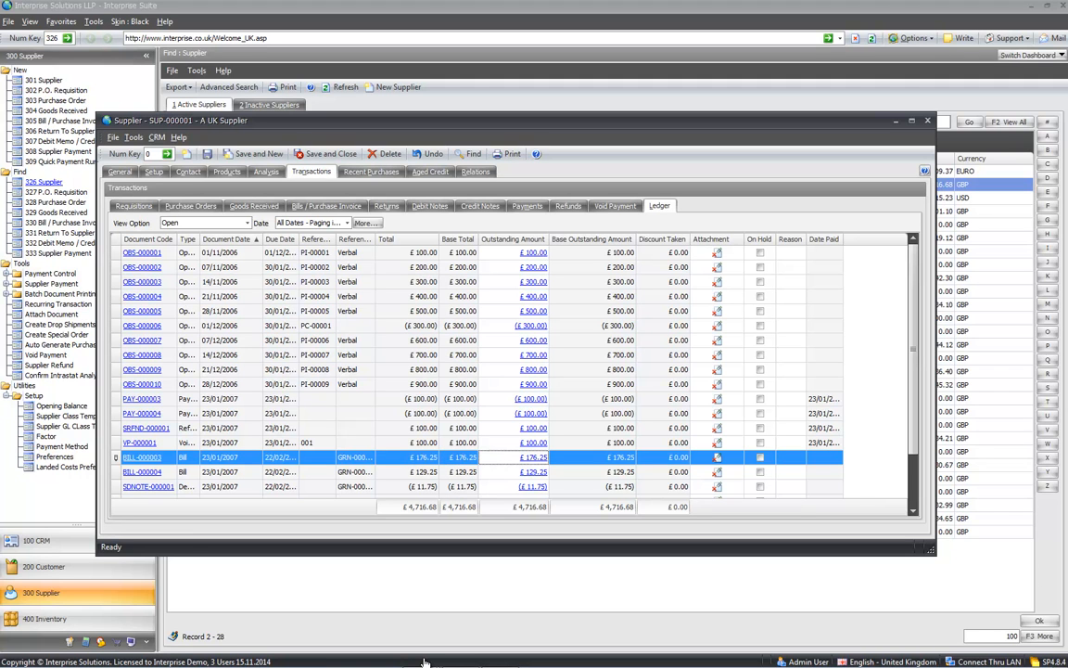
key("Tab")
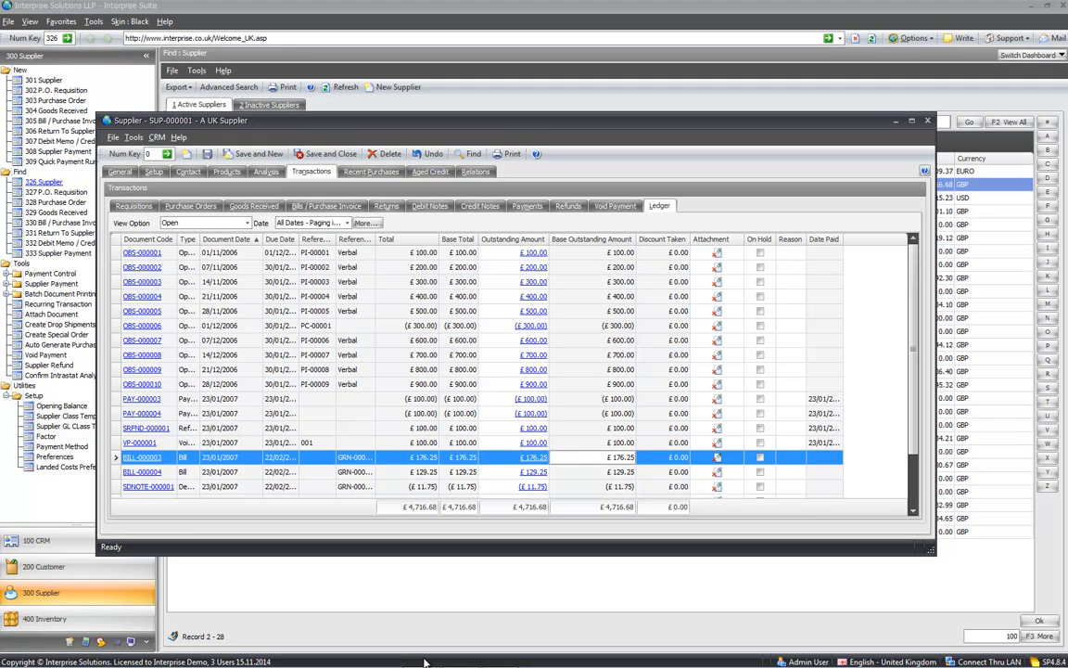
key("Tab")
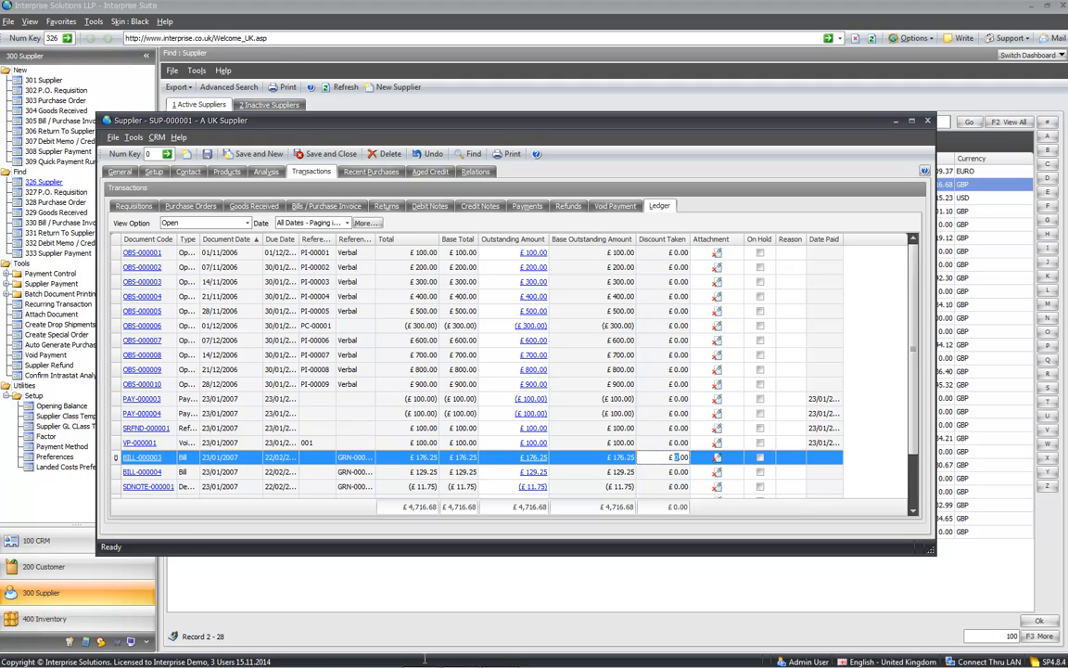
key("Tab")
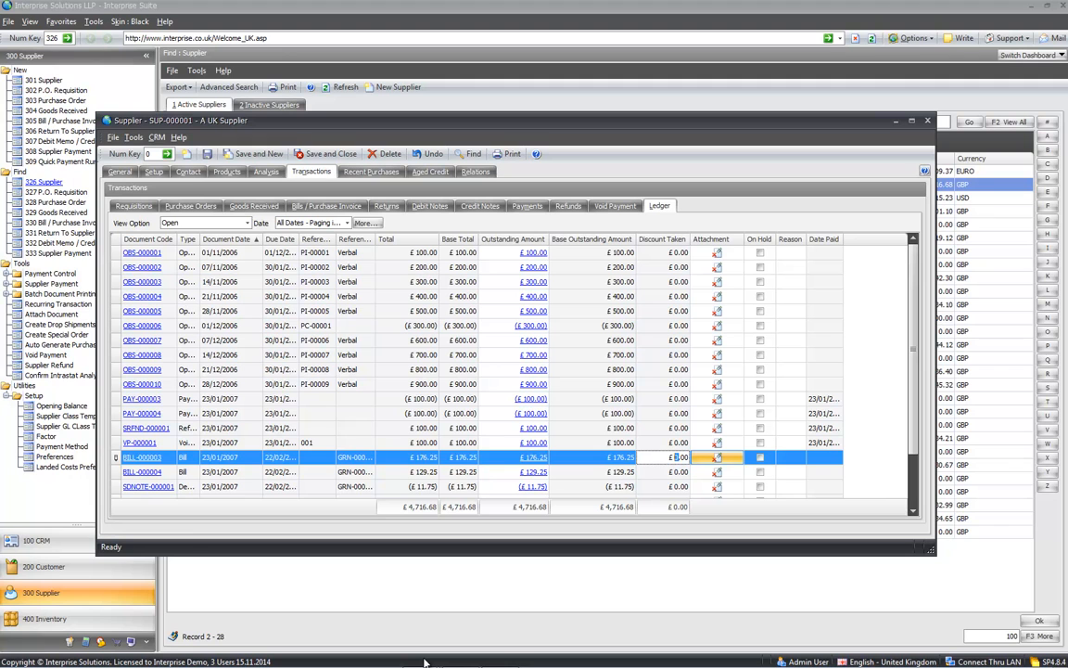
Step: Try putting the £176.25 bill on hold in the ledger and open its hold reason, cancelling the change
key("Tab")
key("space")
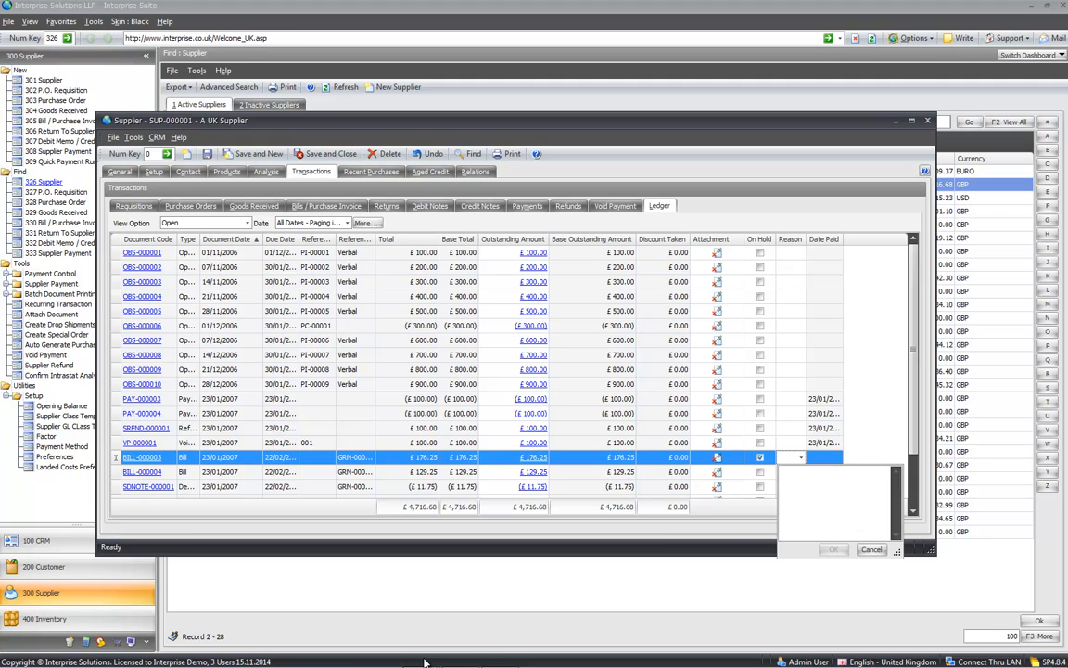
key("Escape")
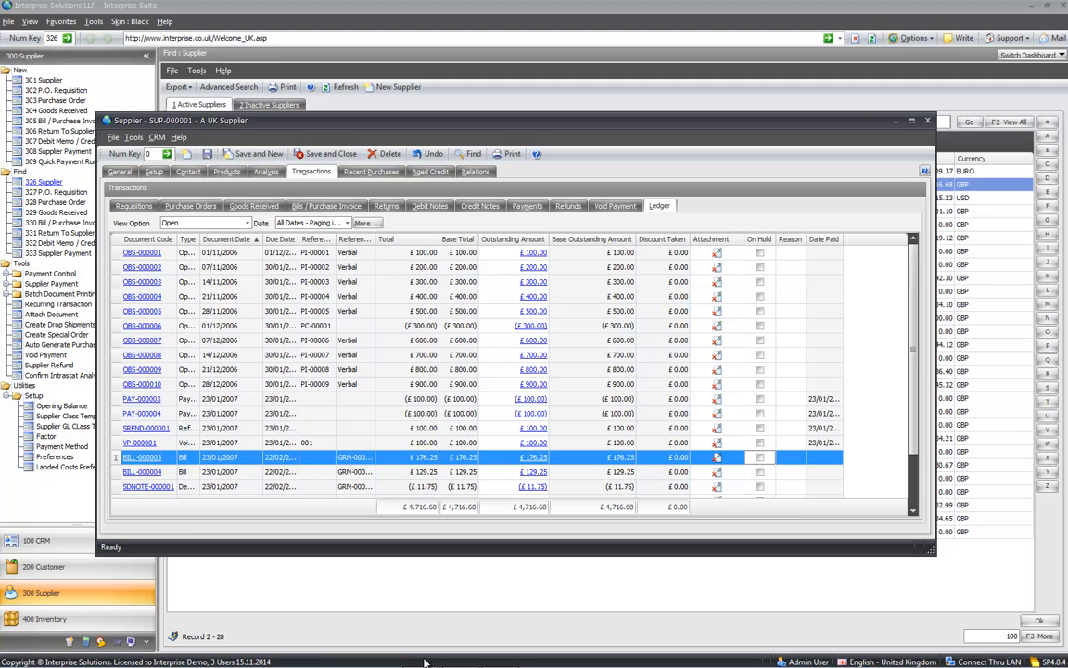
Step: Check the ledger's view options while keeping Open, and inspect the £176.25 bill's full details before closing it
left_click(246, 222)
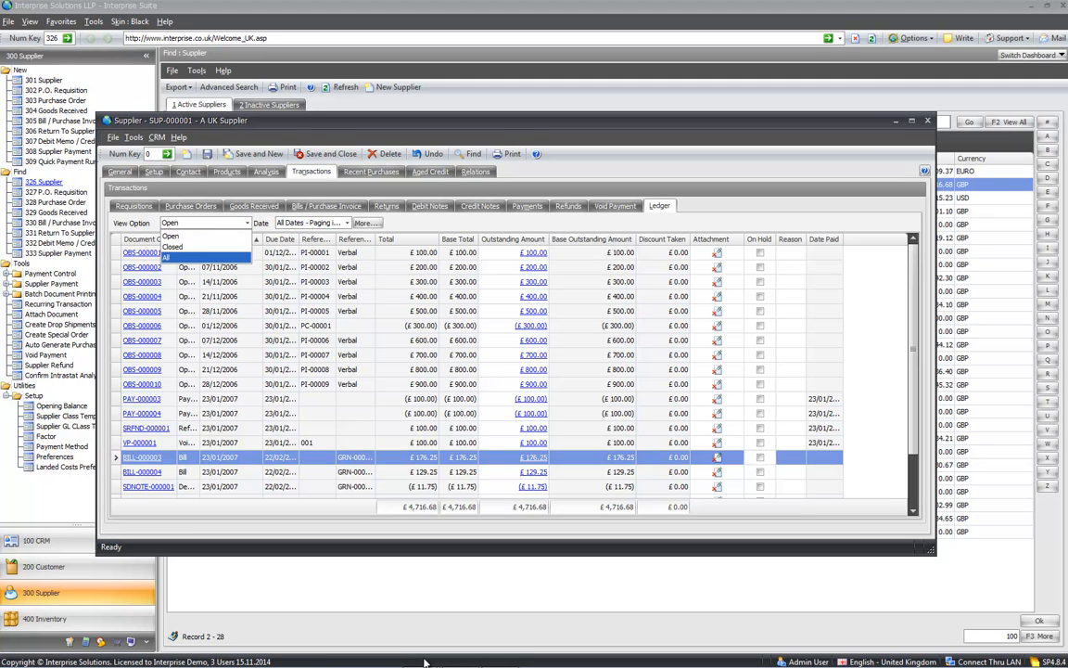
left_click(170, 236)
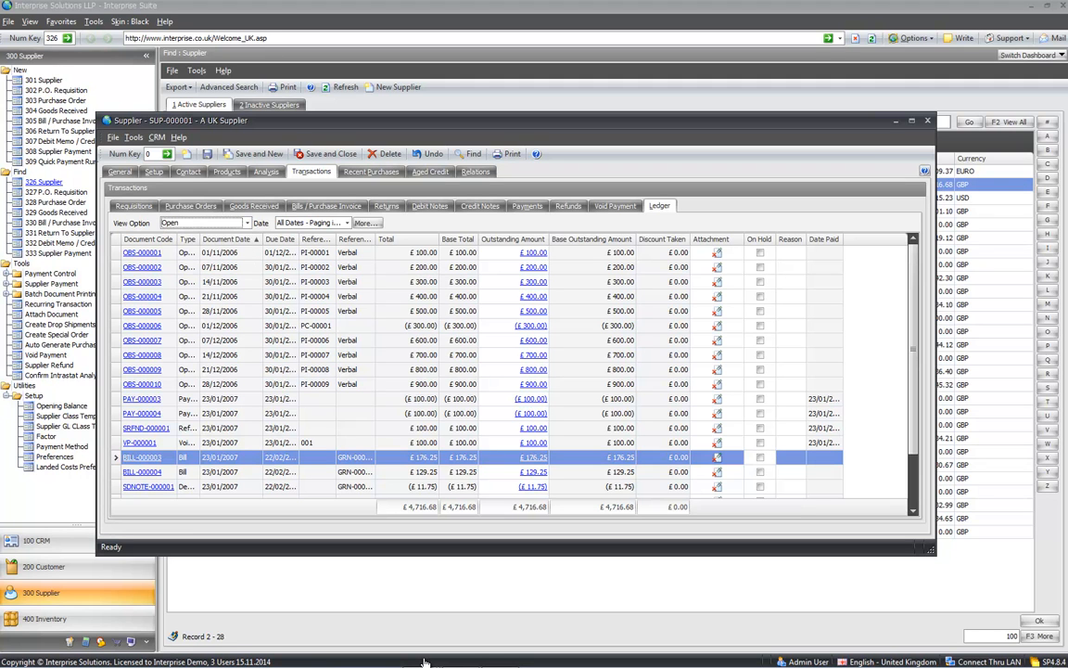
left_click(142, 458)
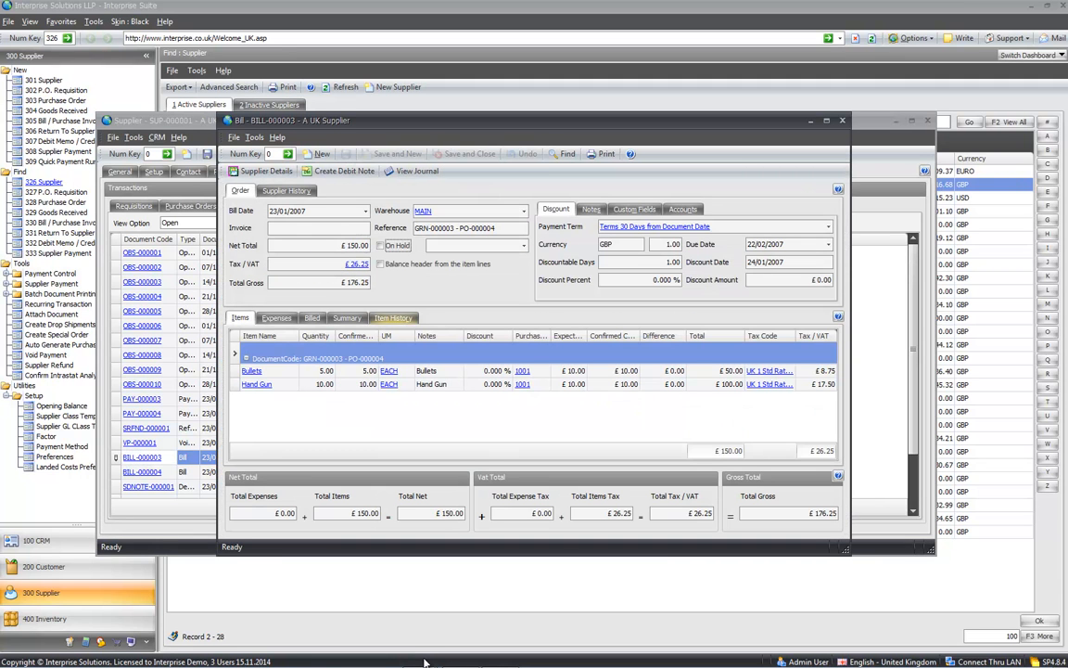
key("Escape")
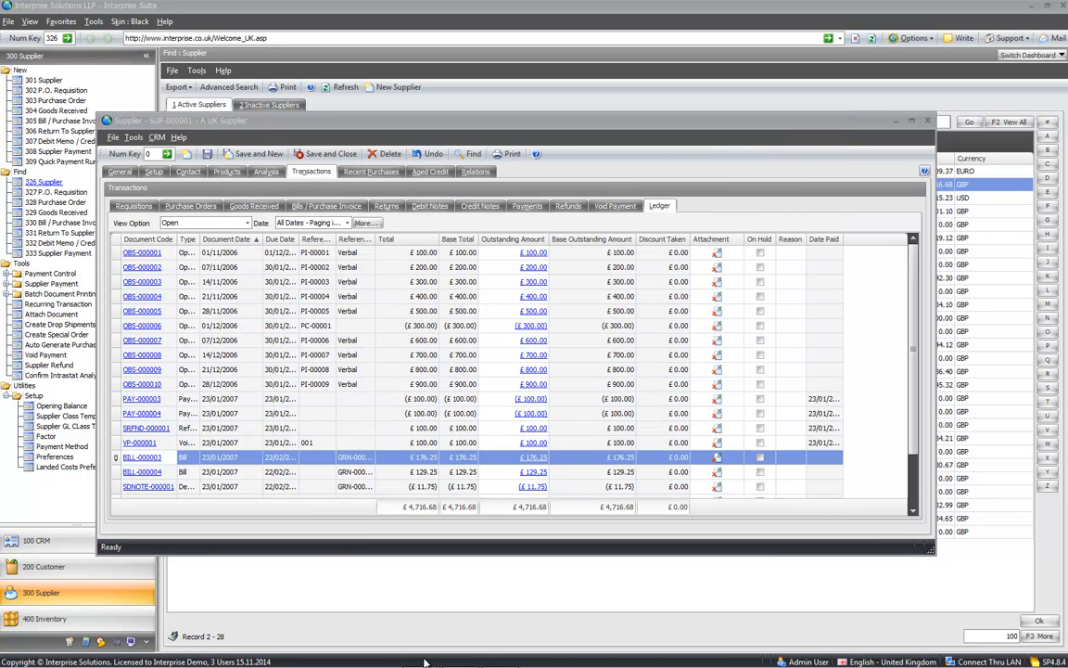
Step: Show the supplier's recent purchases with the view option Ordered and the date filter All Dates
left_click(371, 171)
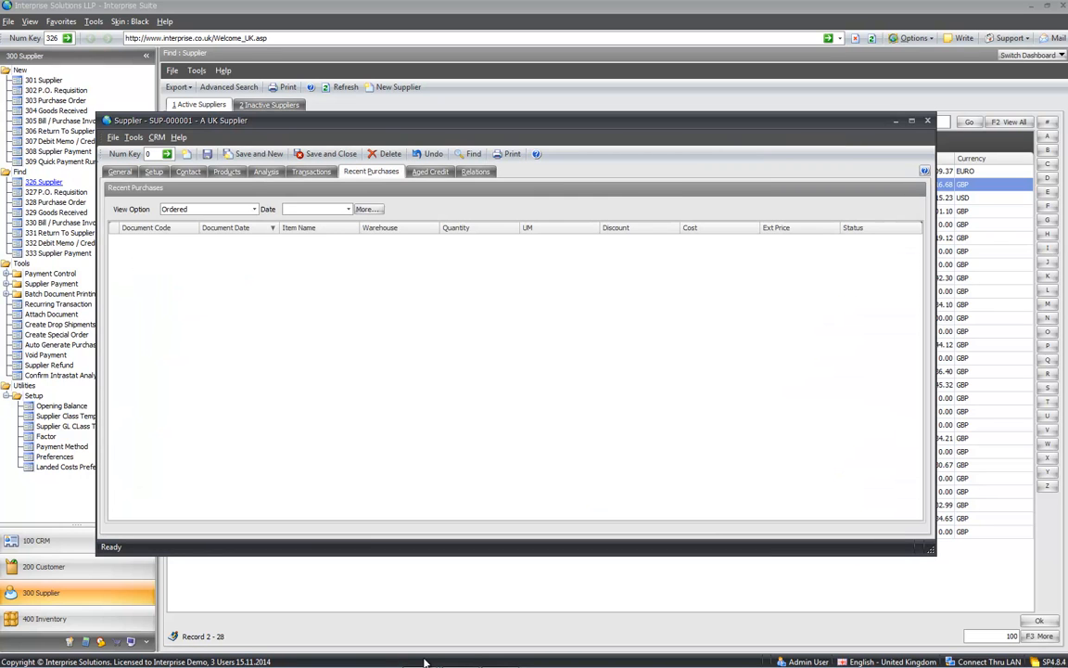
left_click(254, 209)
left_click(185, 232)
left_click(254, 208)
left_click(185, 220)
left_click(348, 208)
left_click(310, 239)
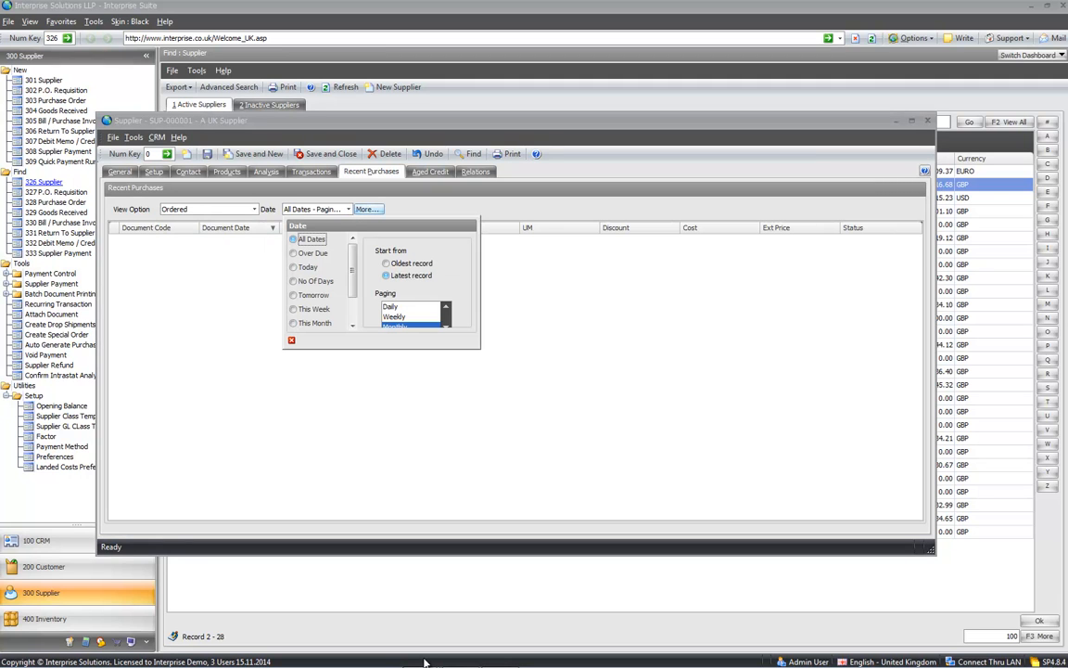
left_click(259, 304)
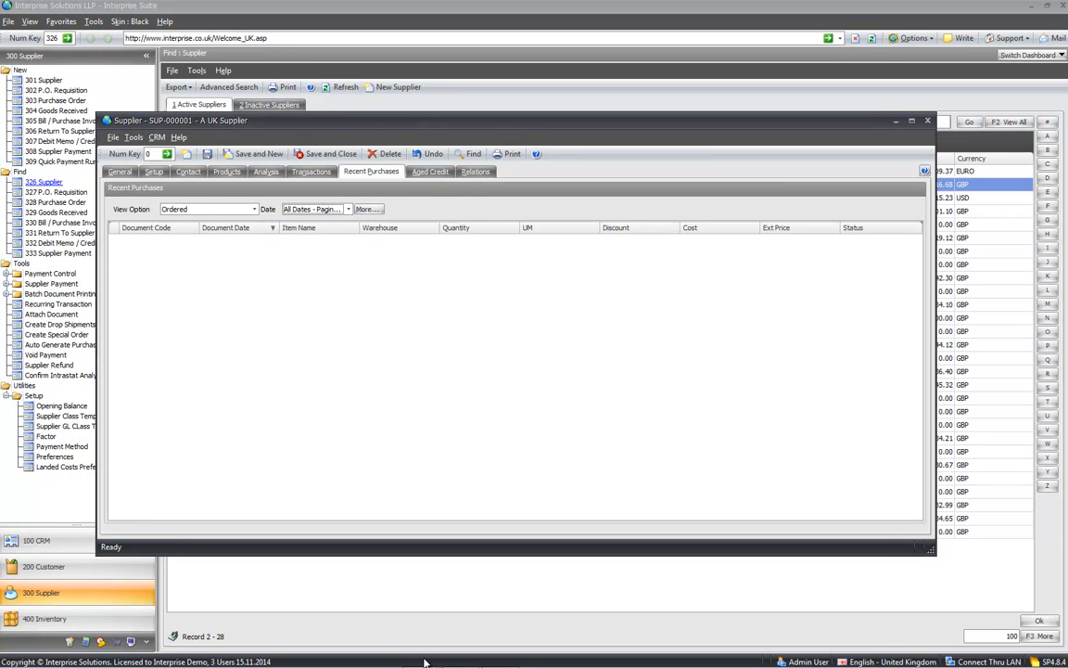
Step: Show all of the supplier's recent purchases with the view option All and examine the hand gun bill and debit memo lines
left_click(254, 209)
left_click(185, 243)
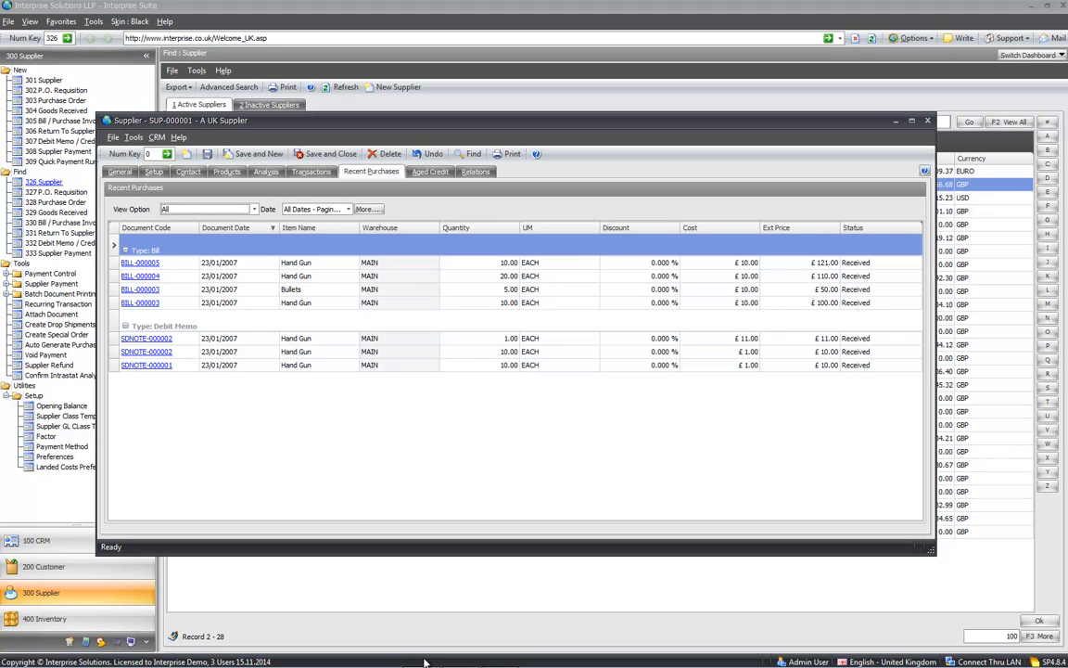
left_click(140, 262)
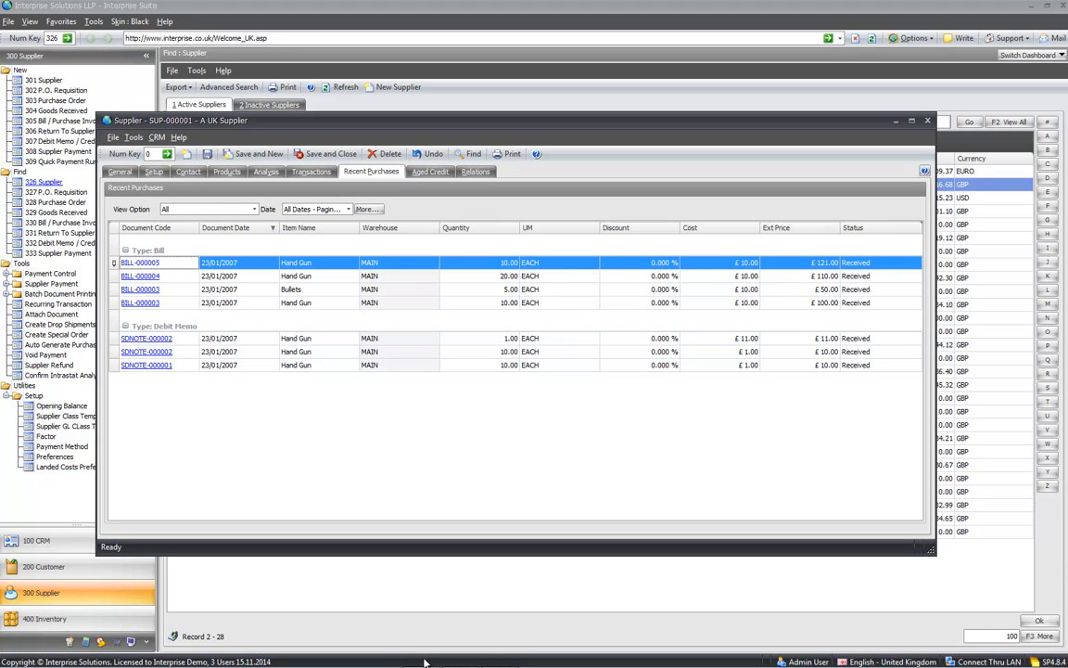
left_click(295, 264)
key("Tab")
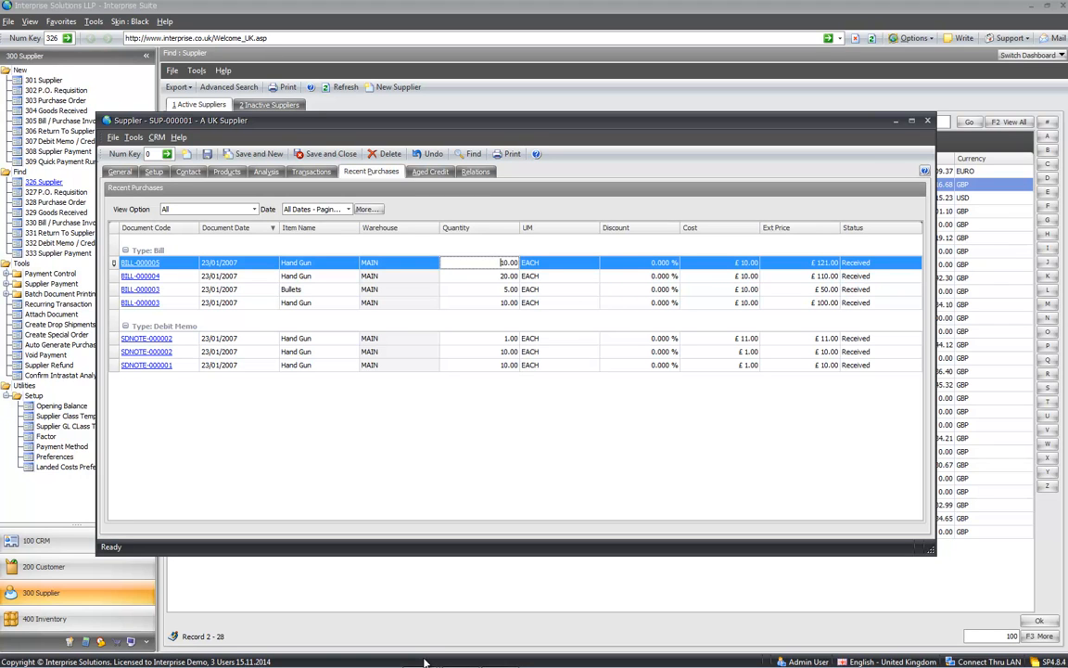
left_click(220, 339)
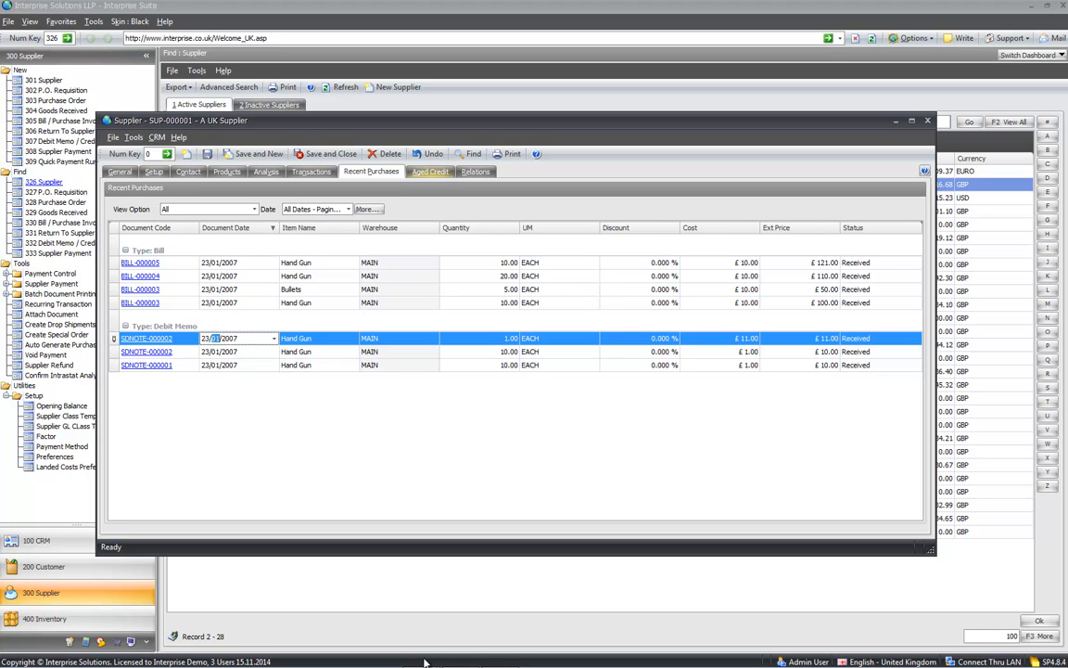
Step: Open the supplier's aged credit and check the currency and date reference choices, keeping Supplier and Due Date
left_click(430, 171)
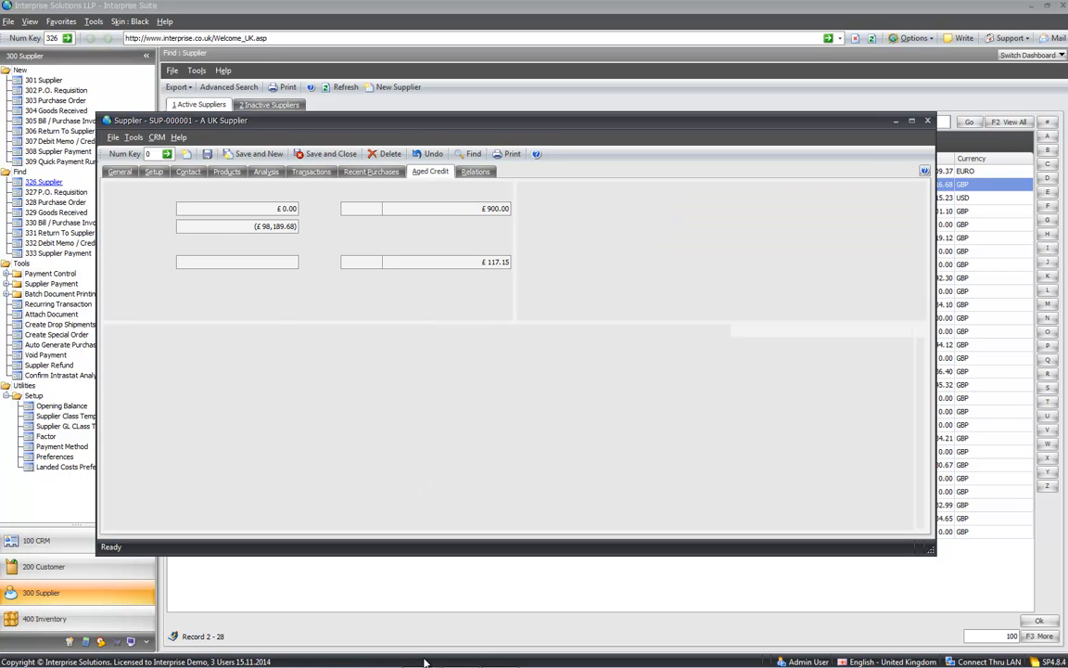
double_click(402, 191)
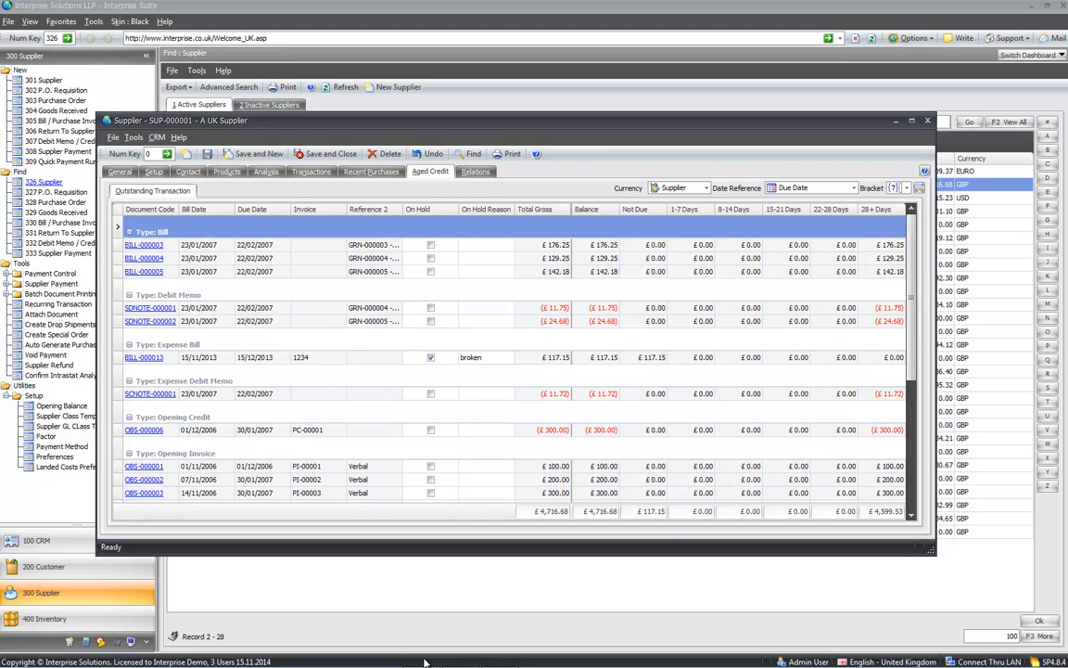
key("alt+Down")
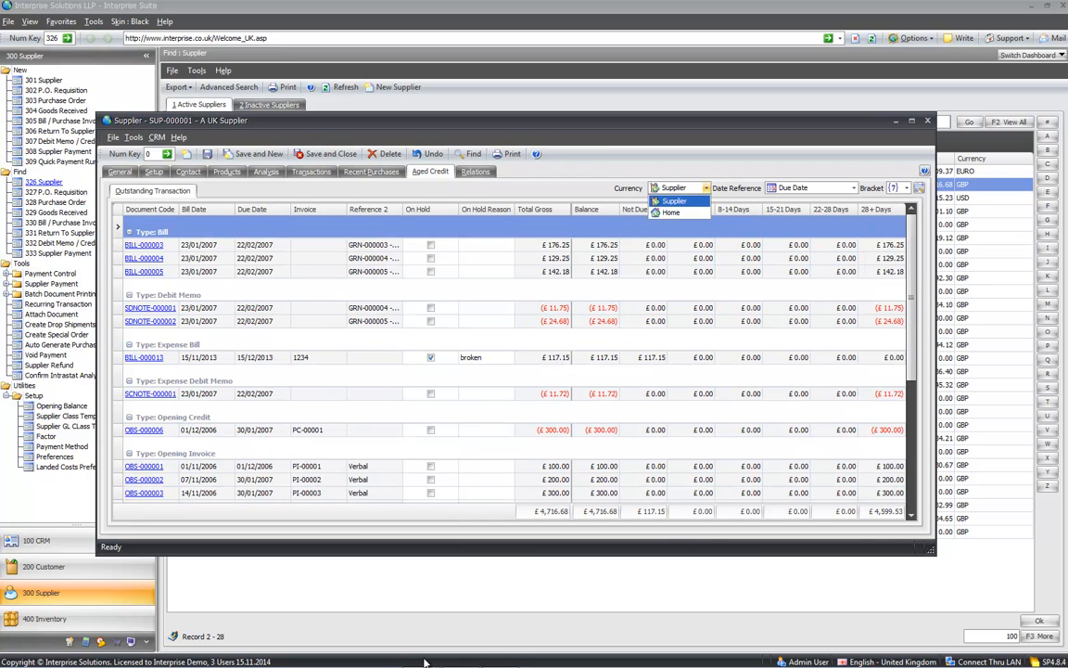
key("Tab")
key("alt+Down")
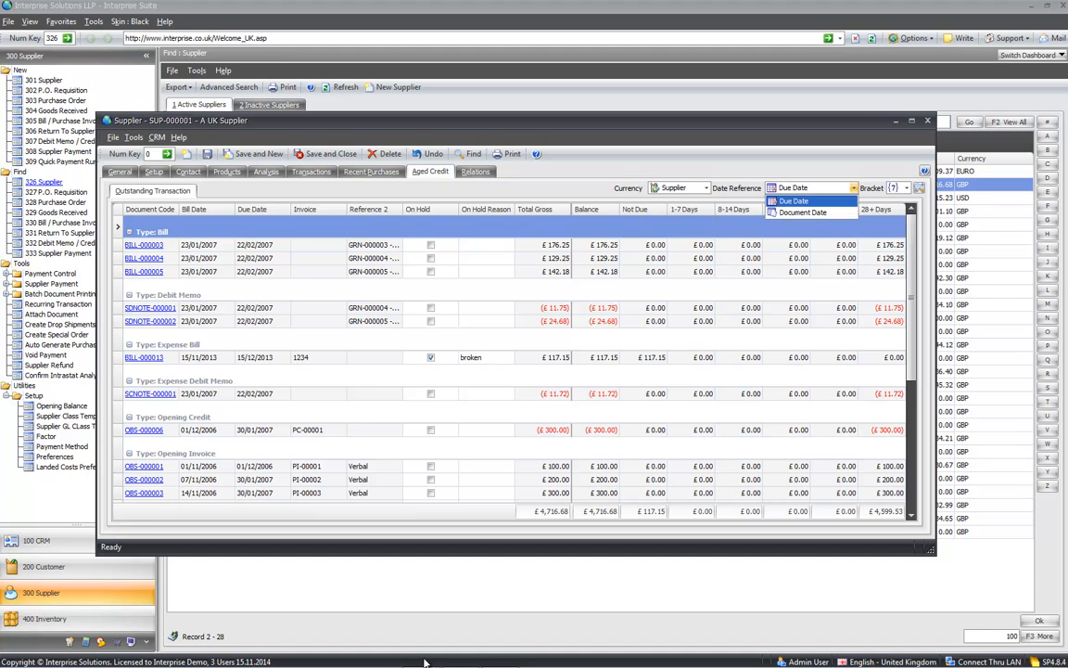
key("Escape")
Step: Age the outstanding transactions in 30-day brackets instead of weekly ones
key("Tab")
key("alt+Down")
key("Down")
key("Down")
key("Up")
key("Down")
key("Down")
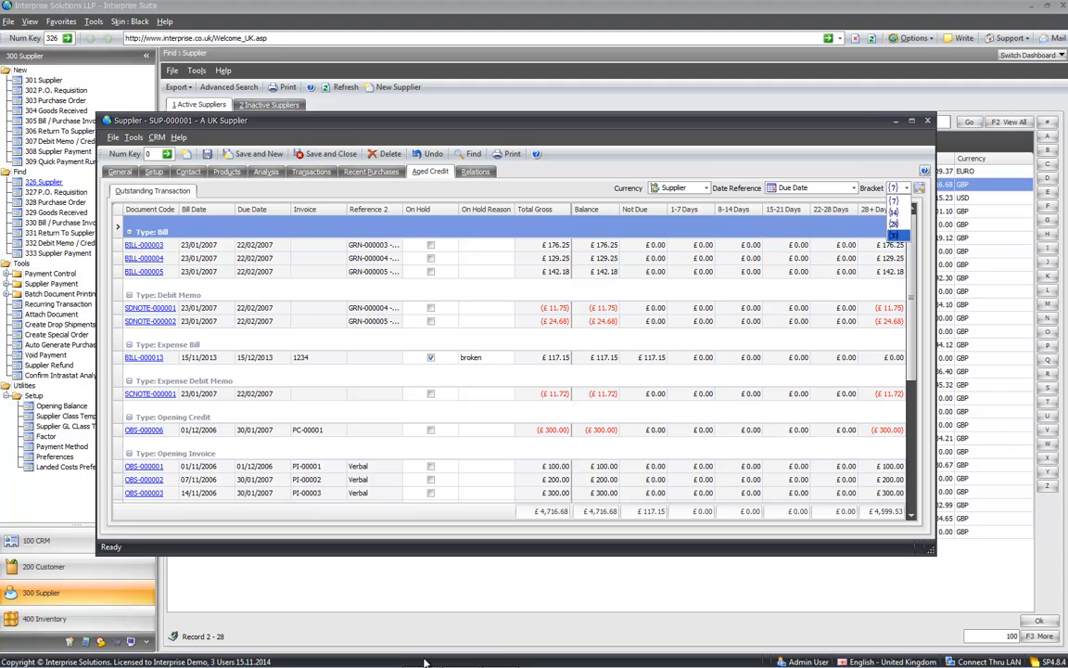
key("Return")
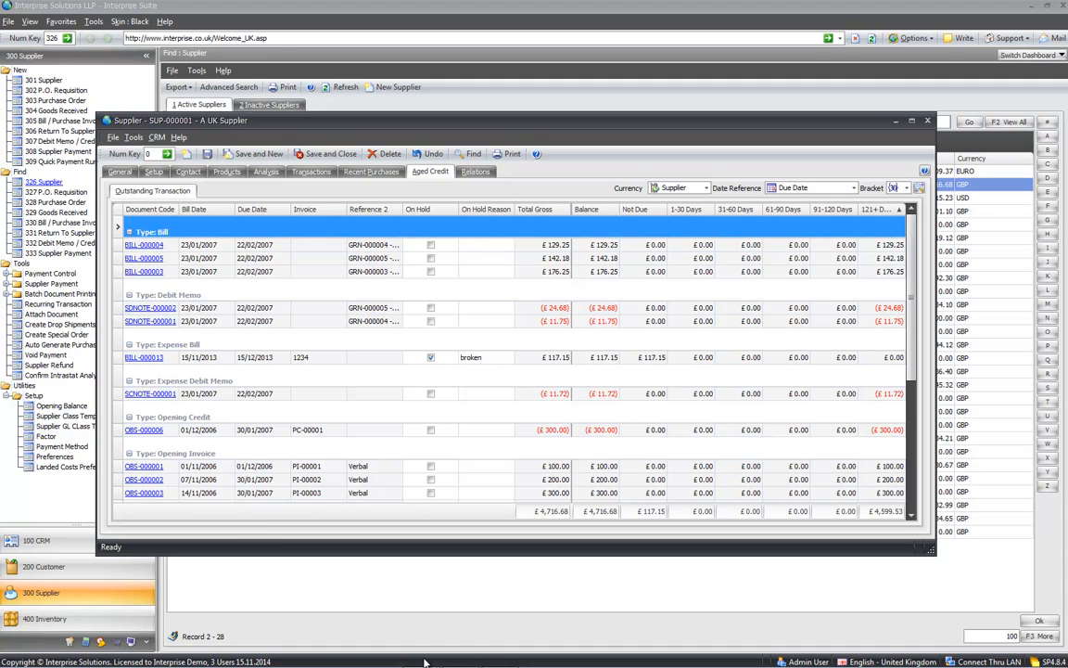
Step: Examine the first aged bill, return to the supplier's general details and close the record
key("Down")
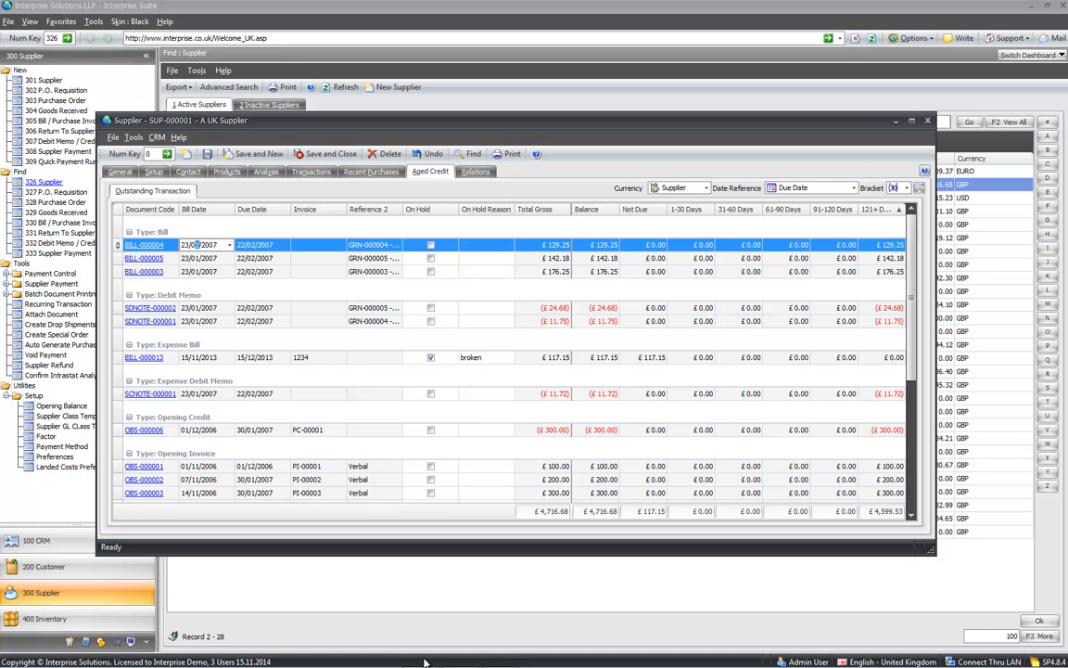
key("ctrl+z")
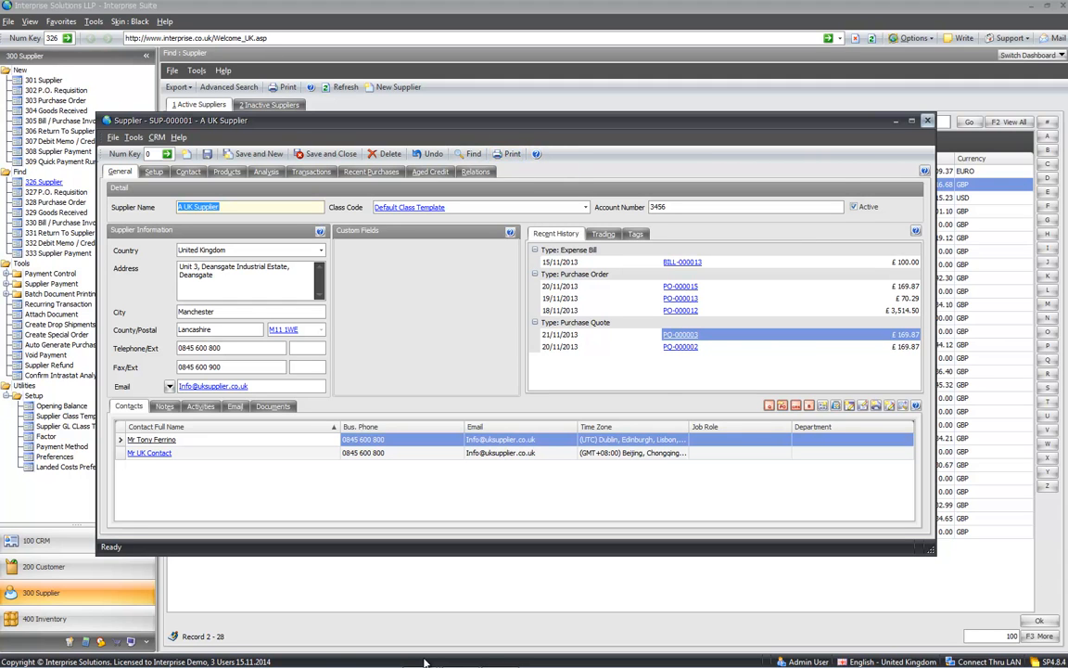
left_click(927, 121)
Step: Start a new supplier named A New Supplier Ltd with the default contact's full name and the Default Class Template
left_click(533, 455)
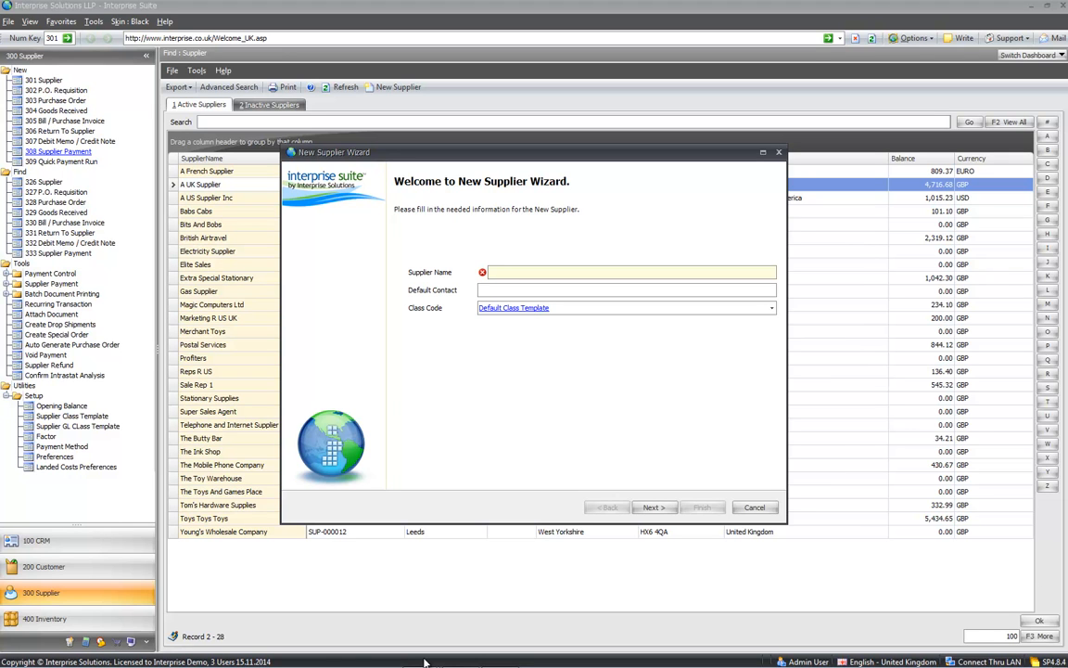
type("A New Supplier Ltd")
key("Tab")
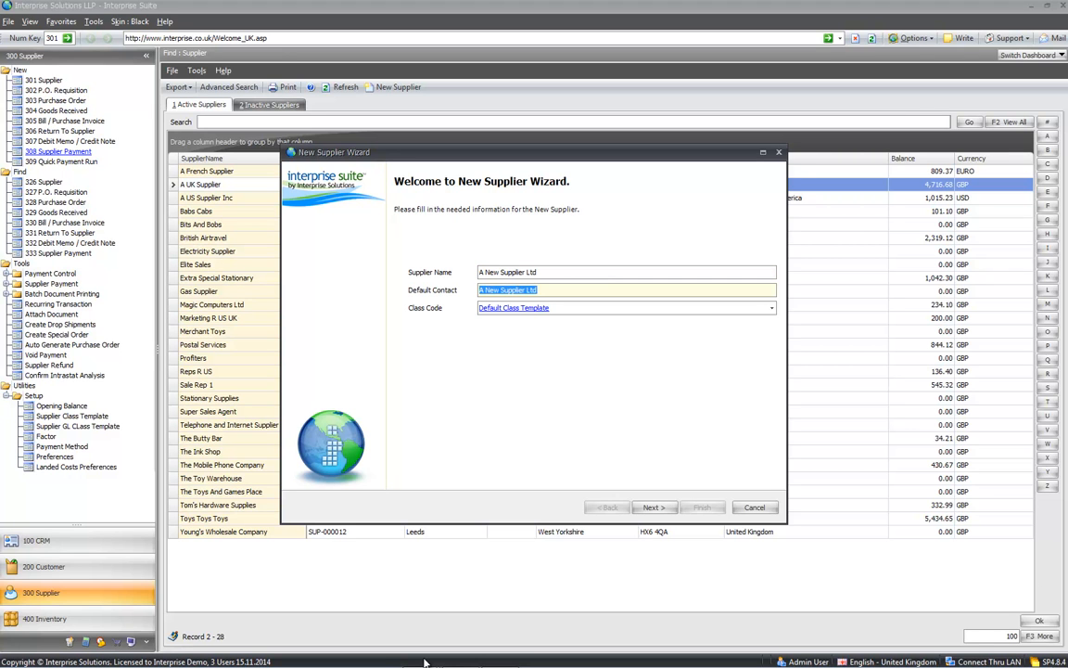
type("Mr Alan Partridge")
key("Tab")
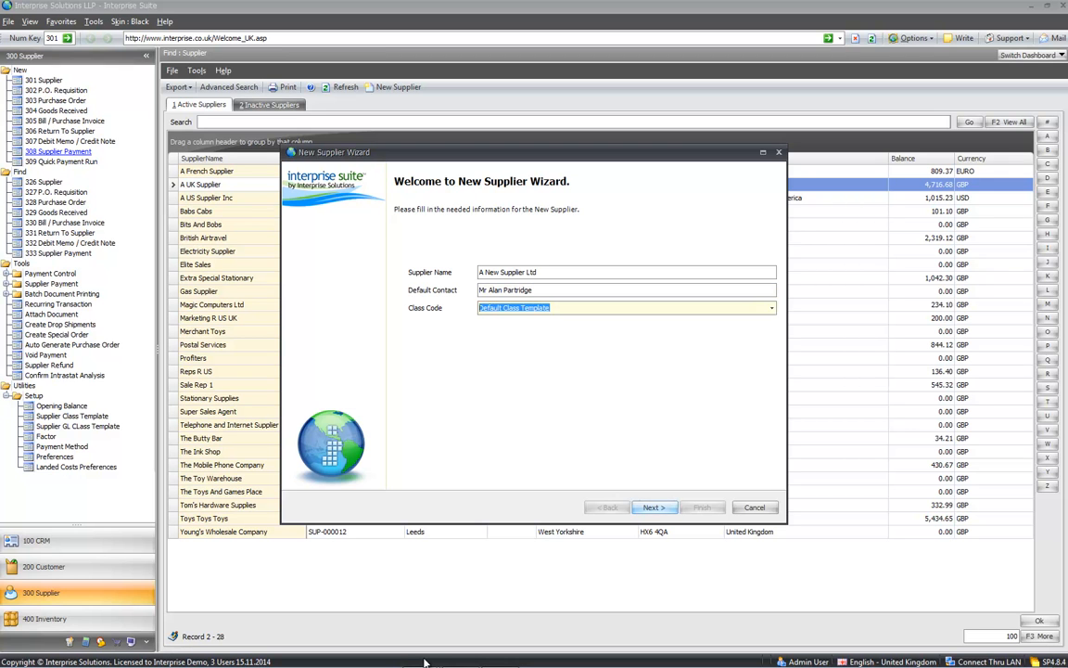
key("Return")
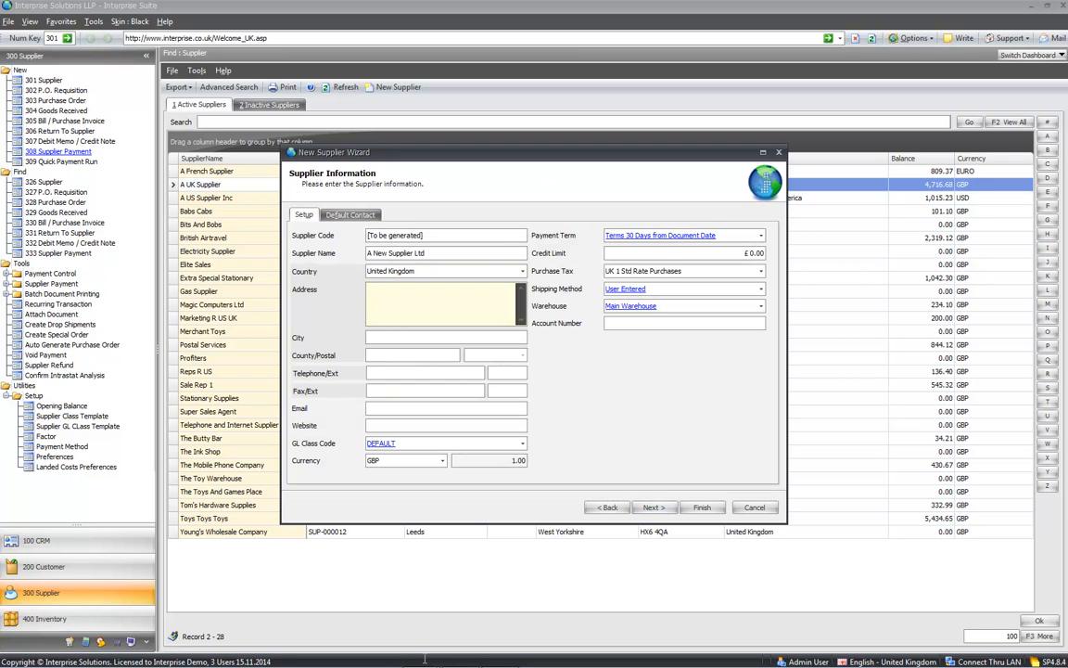
Step: Set the new supplier's country to United States of America by searching for "states"
key("Tab")
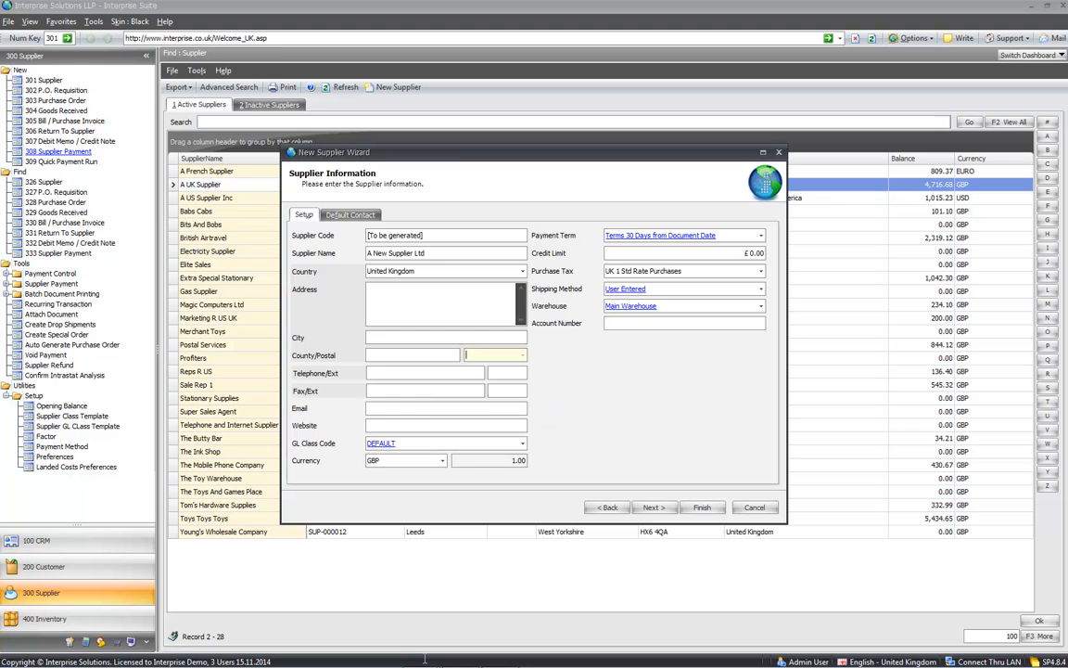
key("Tab")
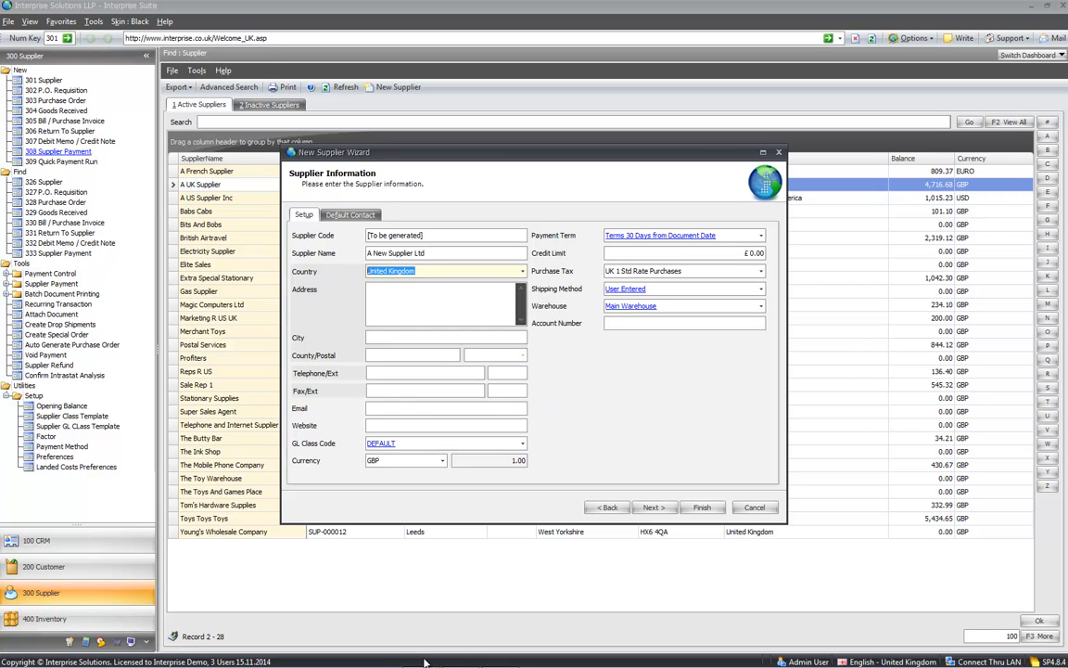
type("states")
key("Tab")
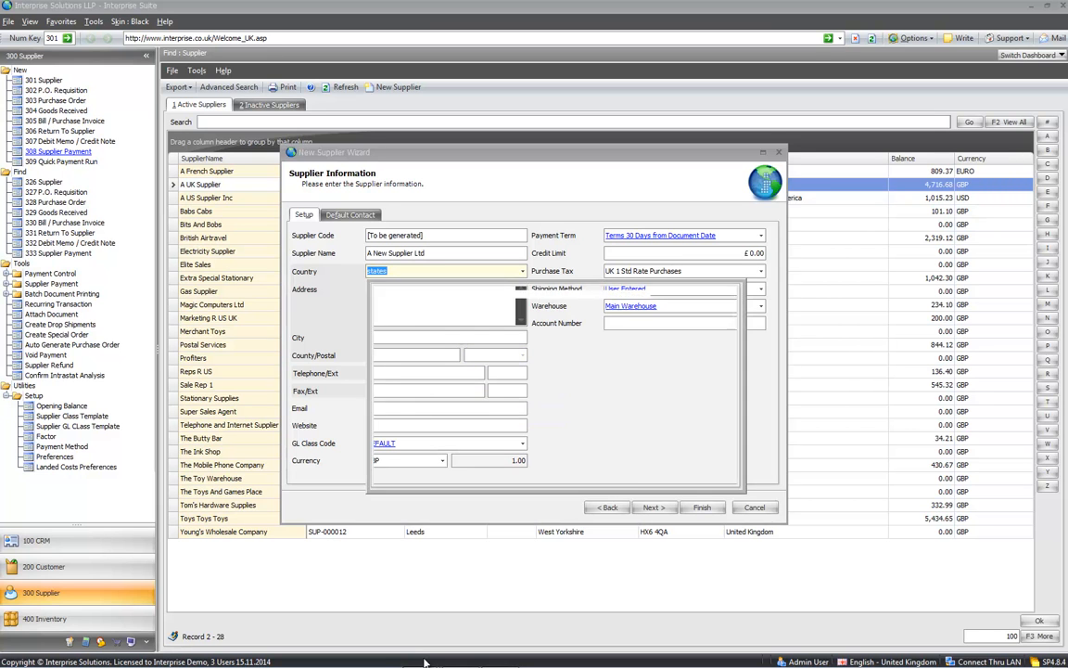
key("Down")
key("Down")
key("Return")
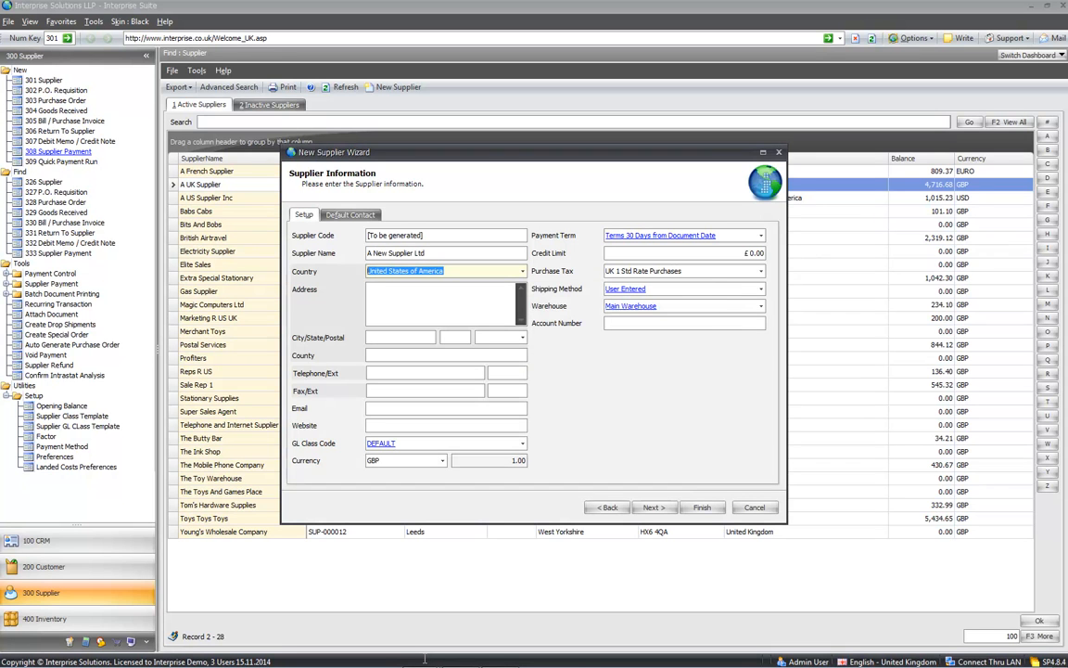
Step: Enter the supplier's postal code to fill in its city, state and county
key("Tab")
key("Tab")
type("90210")
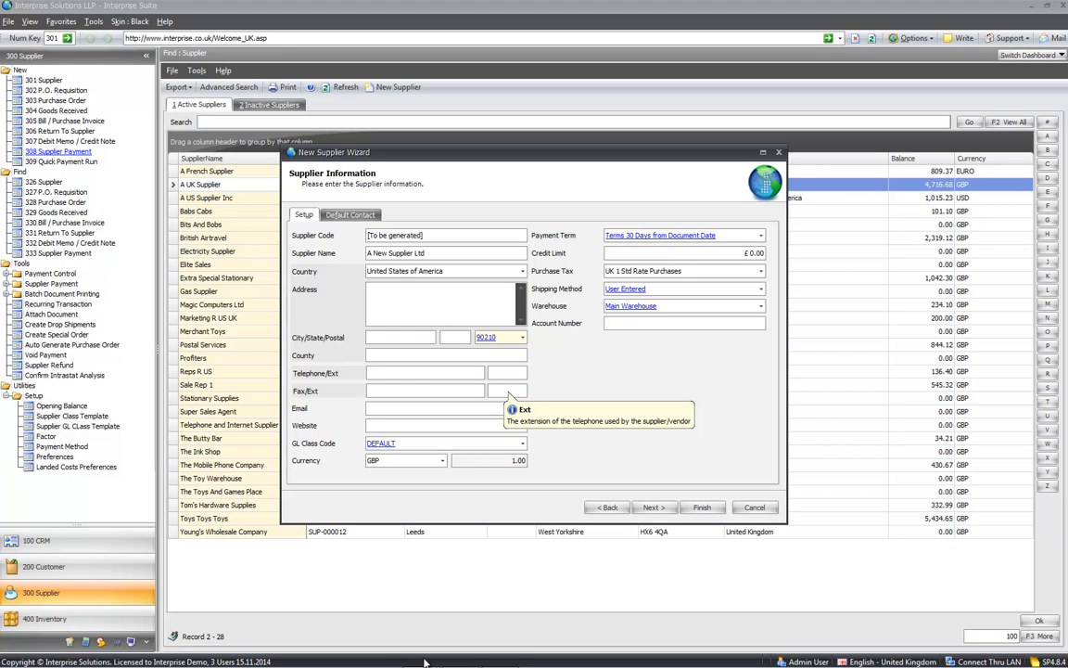
key("Tab")
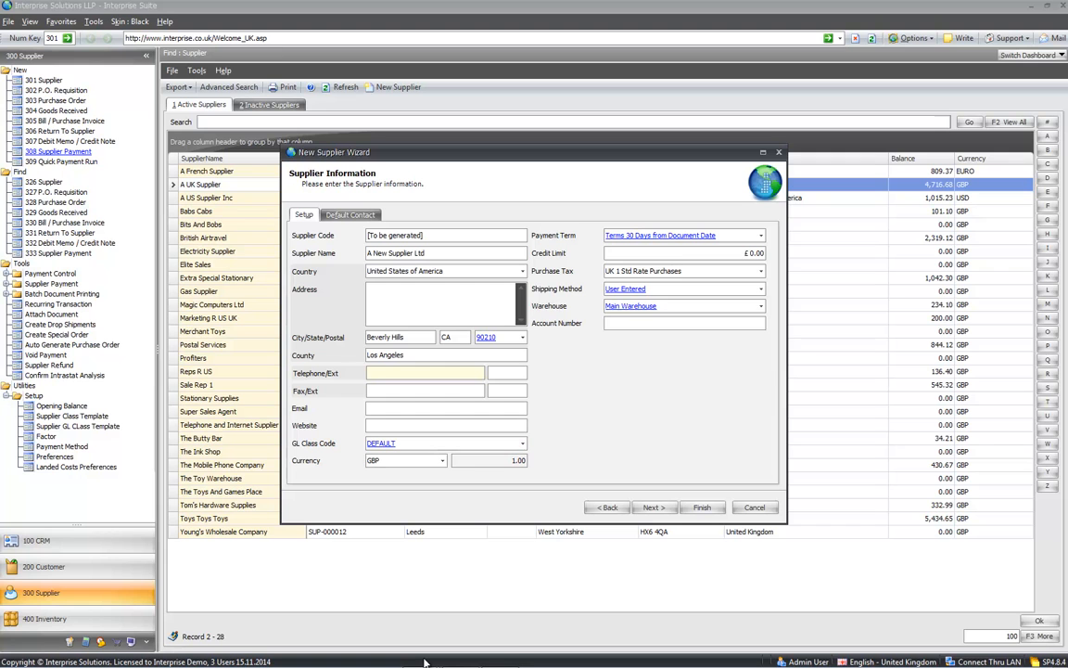
Step: Review the default contact's details, finish creating the supplier, and save and close its record
left_click(655, 508)
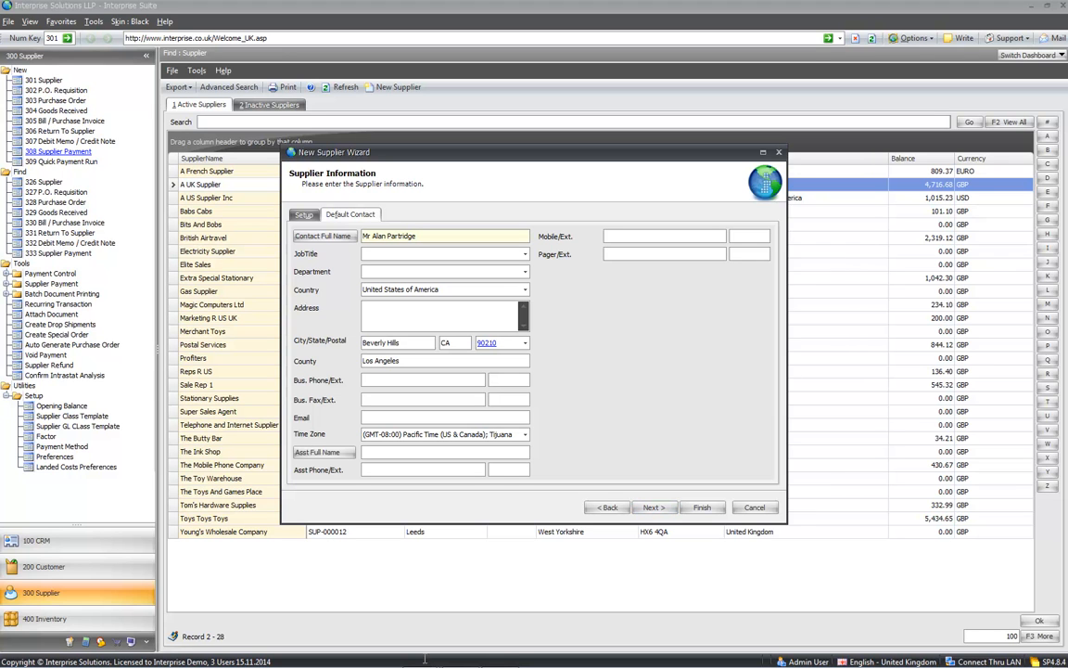
key("Tab")
left_click(423, 381)
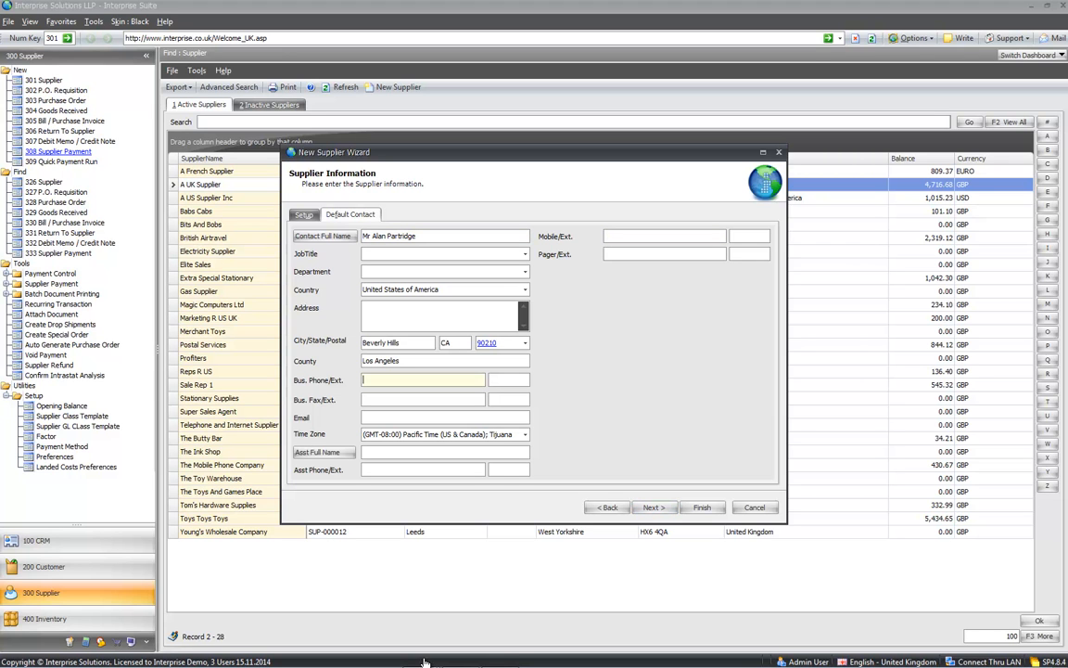
left_click(702, 508)
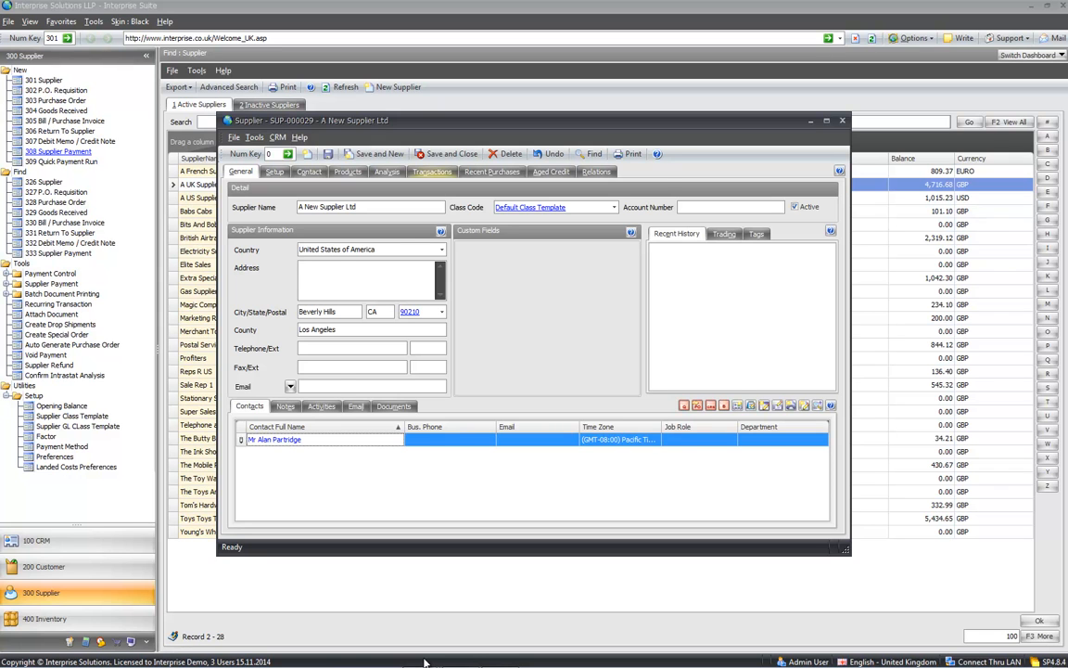
left_click(447, 153)
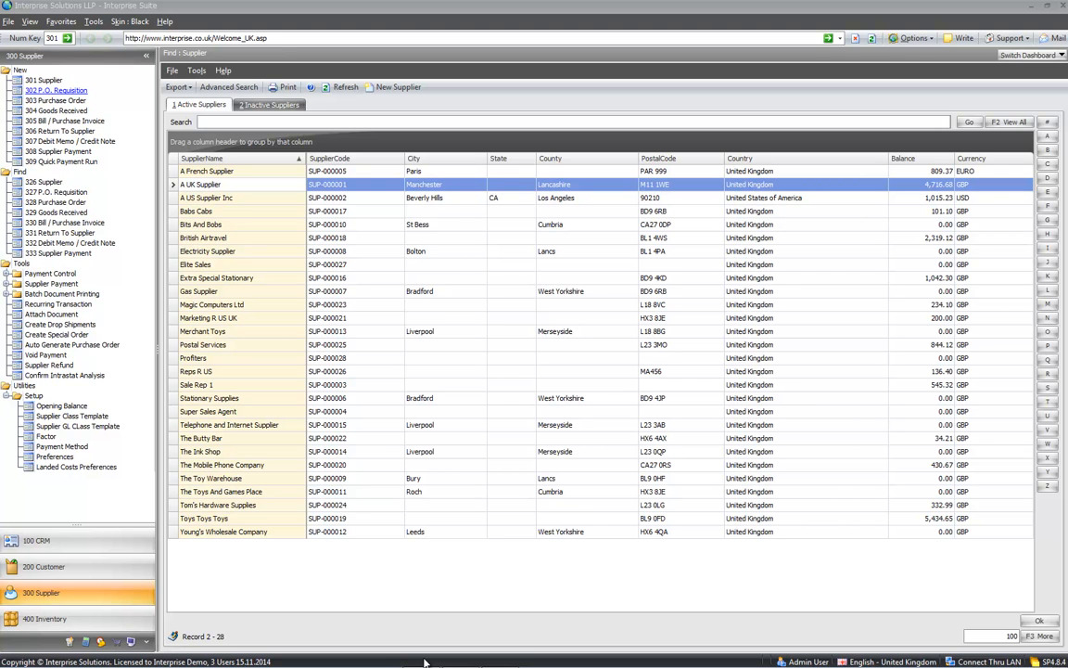
Step: Start a new P.O. requisition for A New Supplier Ltd
left_click(55, 91)
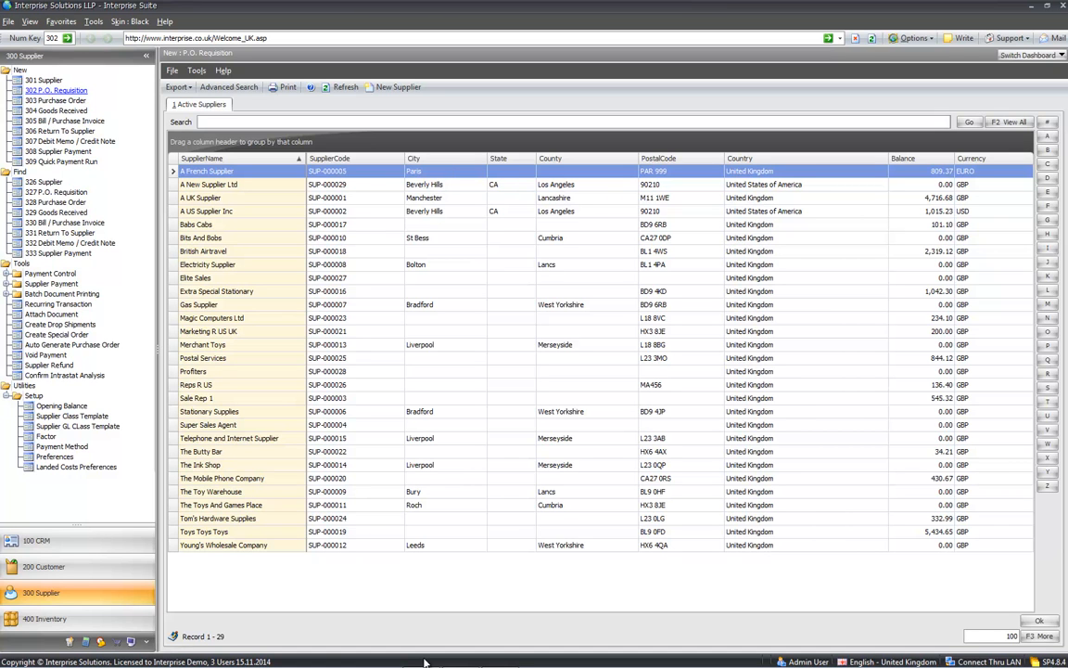
key("Down")
key("Return")
key("Tab")
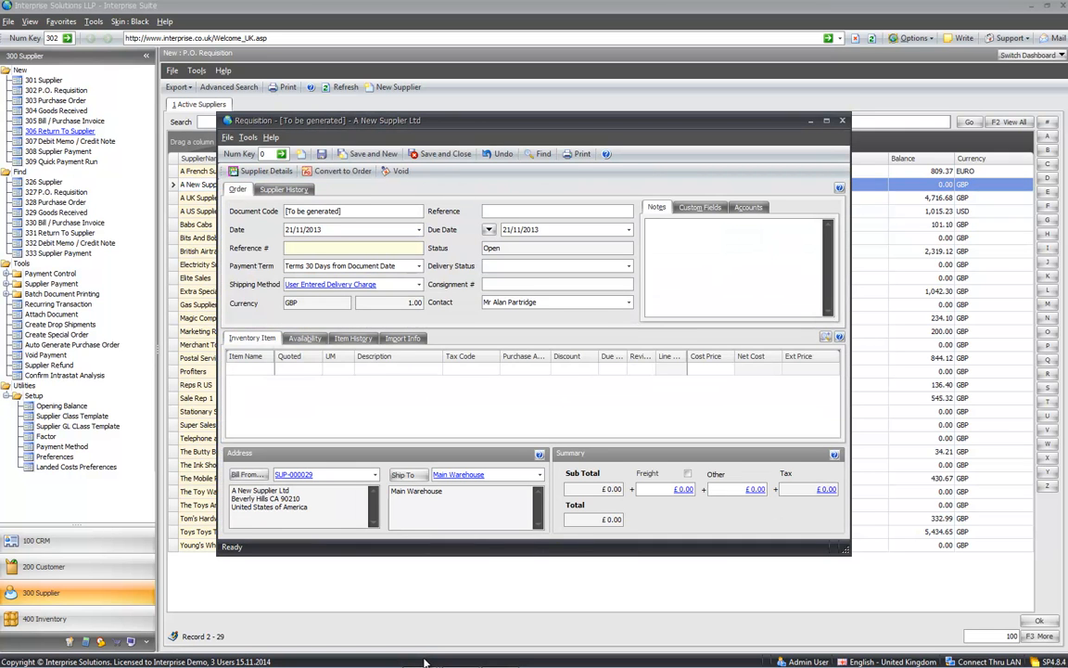
Step: Enter the requester's first name as the requisition's reference number and add the note "i really need these"
type("tony")
key("Tab")
key("Tab")
type("i relly wa")
key("BackSpace")
key("BackSpace")
key("BackSpace")
key("BackSpace")
key("BackSpace")
key("BackSpace")
type("ally need these")
key("Tab")
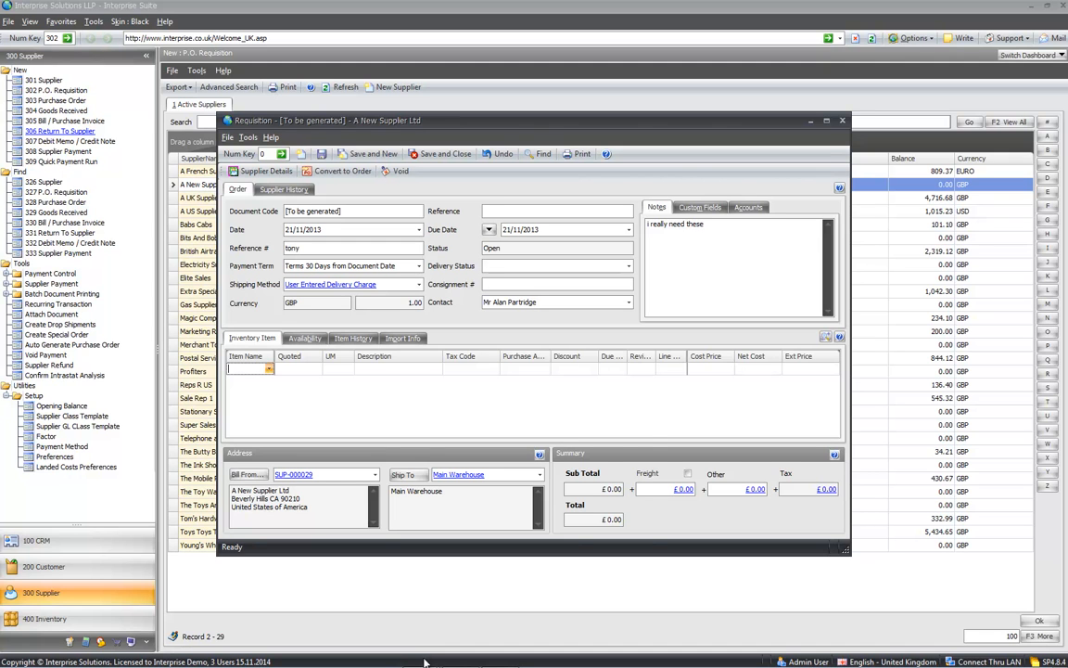
Step: Add the stock items 17" Wheels and 19" SVGA Colour Monitor to the requisition
key("F4")
key("Down")
key("space")
key("Down")
key("space")
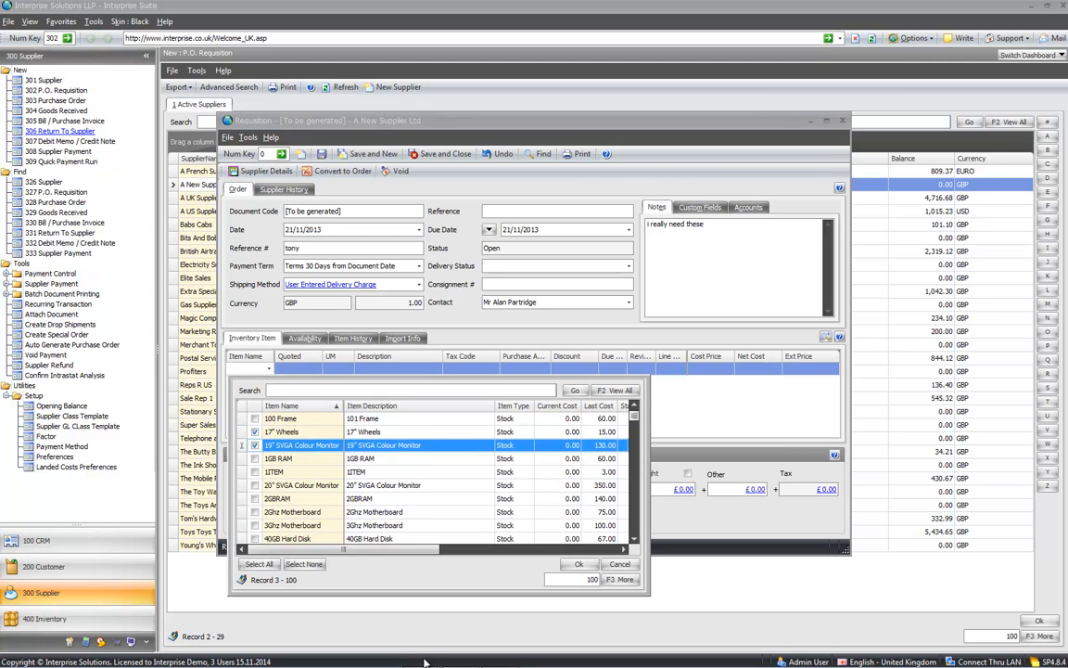
key("Return")
Step: Add a NONSTOCK line with quantity 2, description "service" and a cost price of £100
key("Tab")
type("2")
key("Tab")
key("Tab")
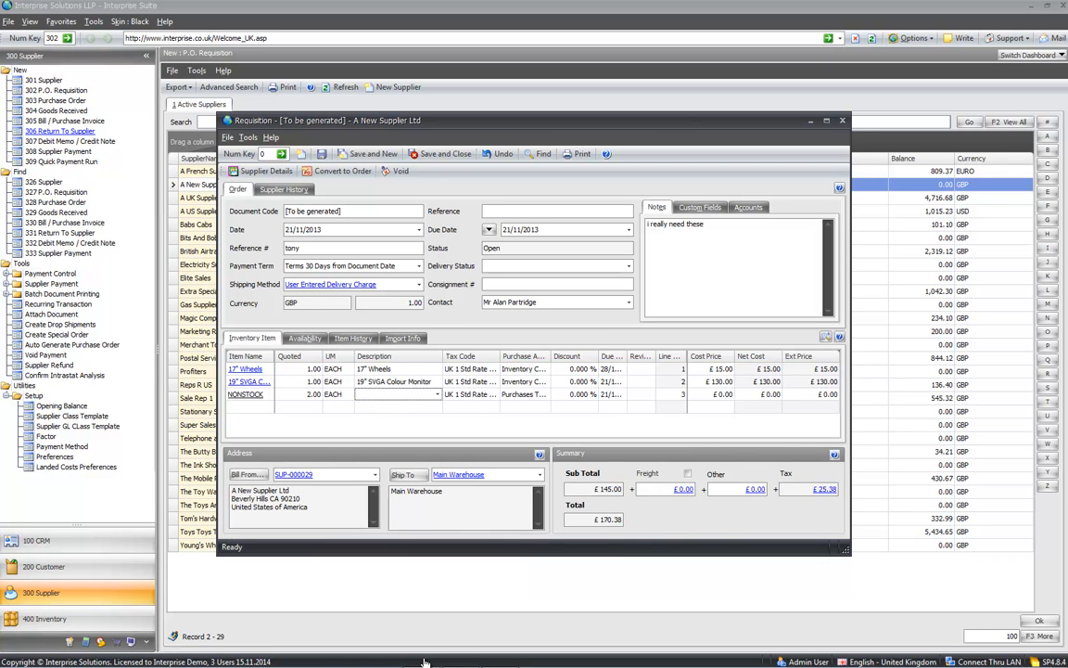
key("F4")
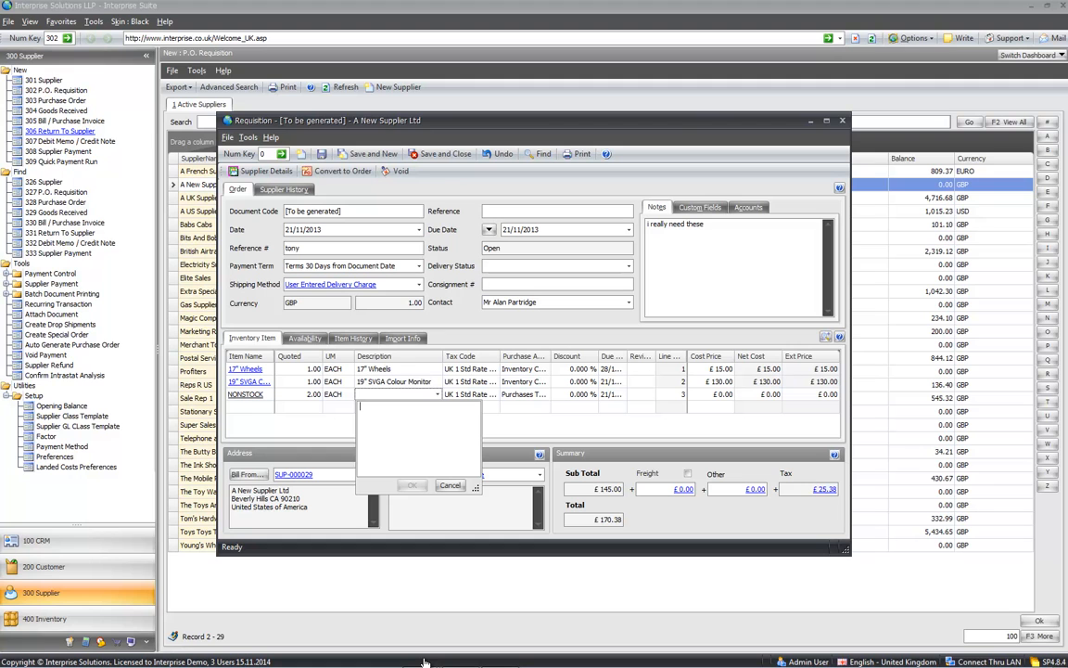
type("service")
key("ctrl+Return")
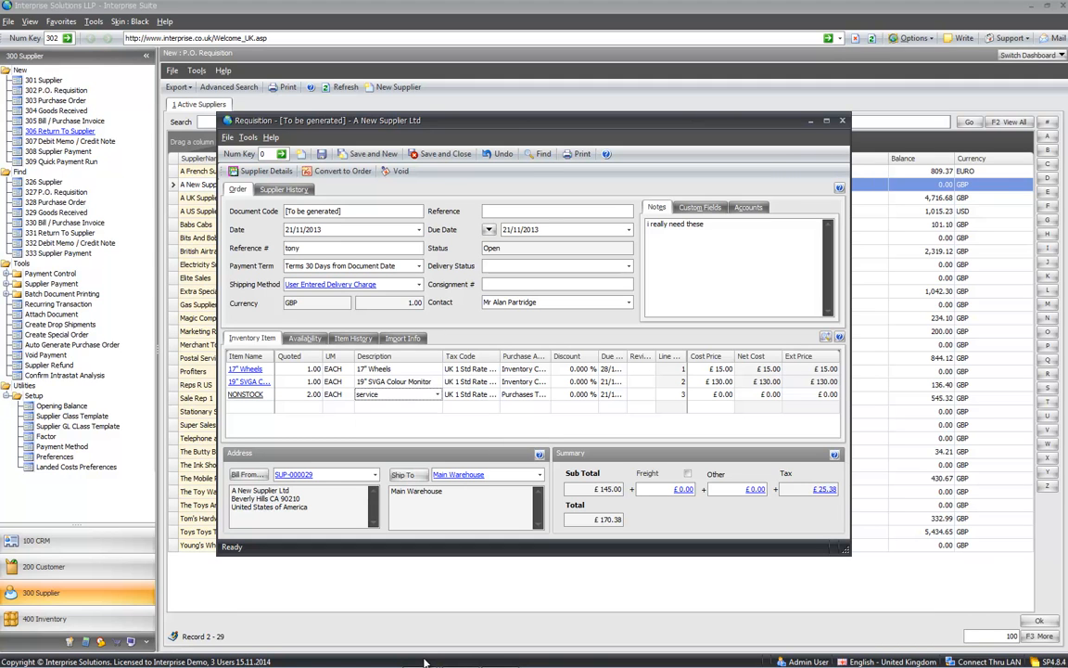
key("Tab")
type("100")
key("Return")
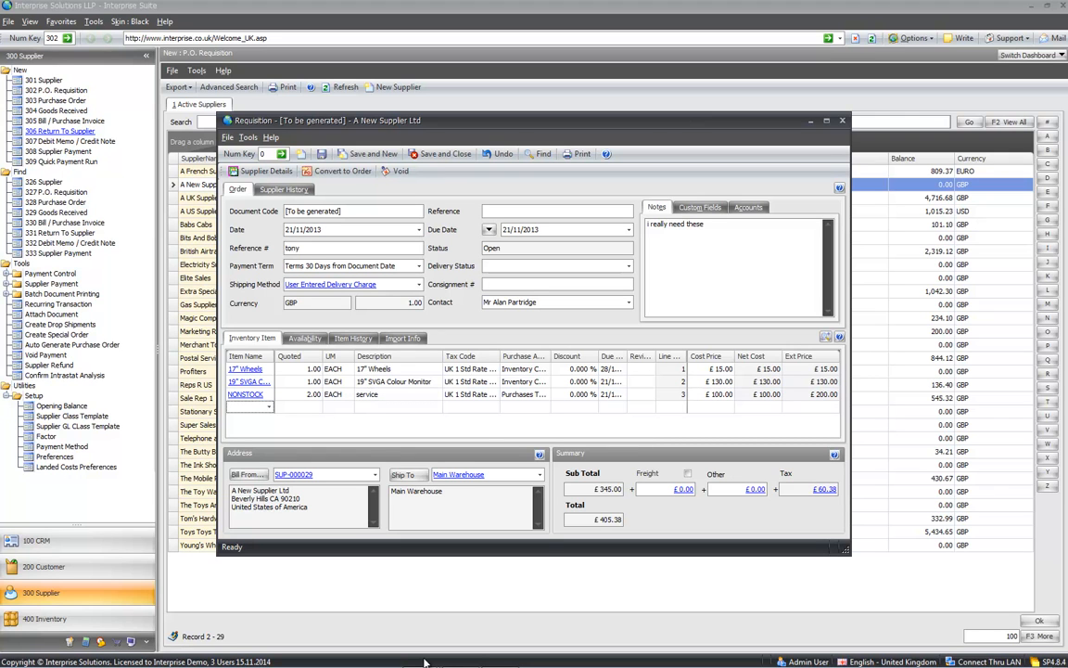
Step: Append "gygfyf giuer" to the description of the 19" SVGA Colour Monitor line
left_click(398, 381)
type("gygfyf giuer")
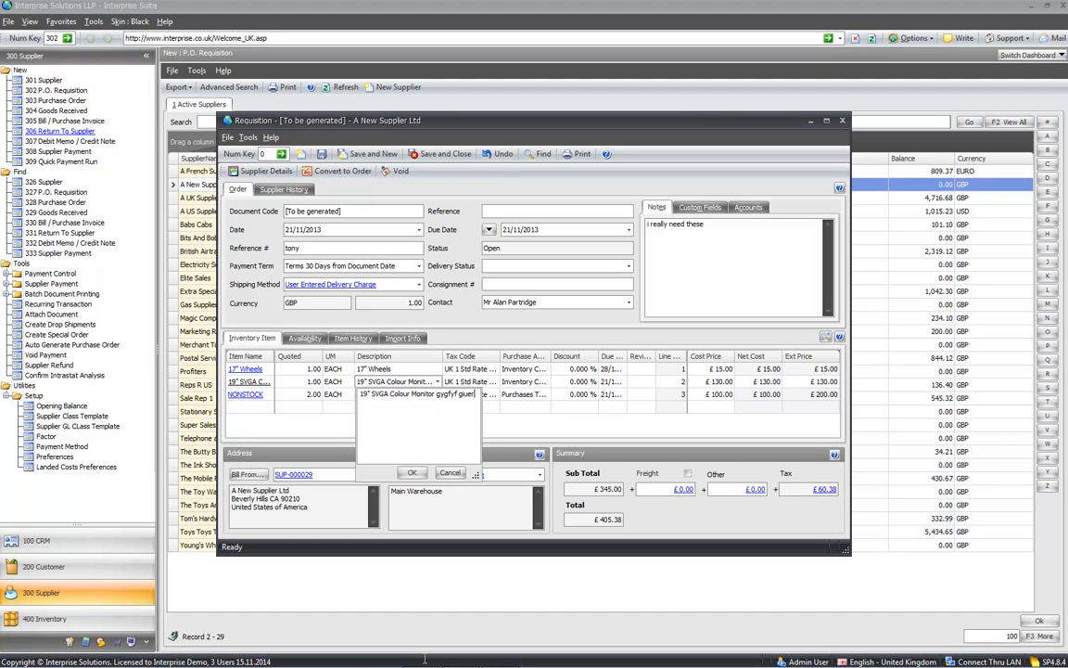
left_click(412, 473)
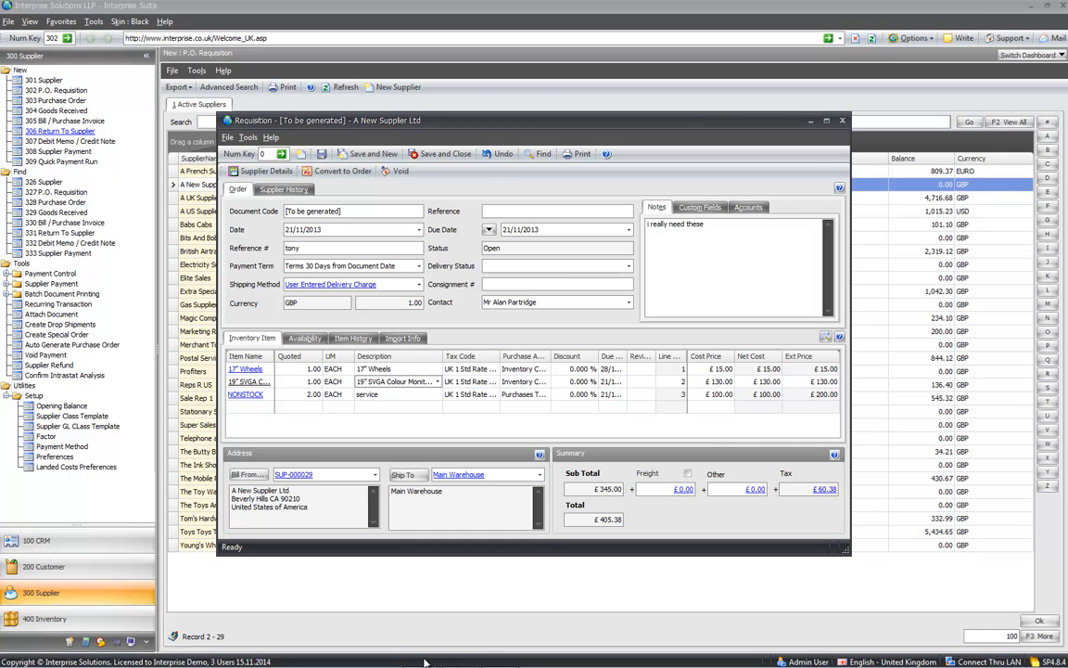
Step: Examine the requisition's due date and cancel date options, and the due date and purchase account fields of the item lines
left_click(489, 230)
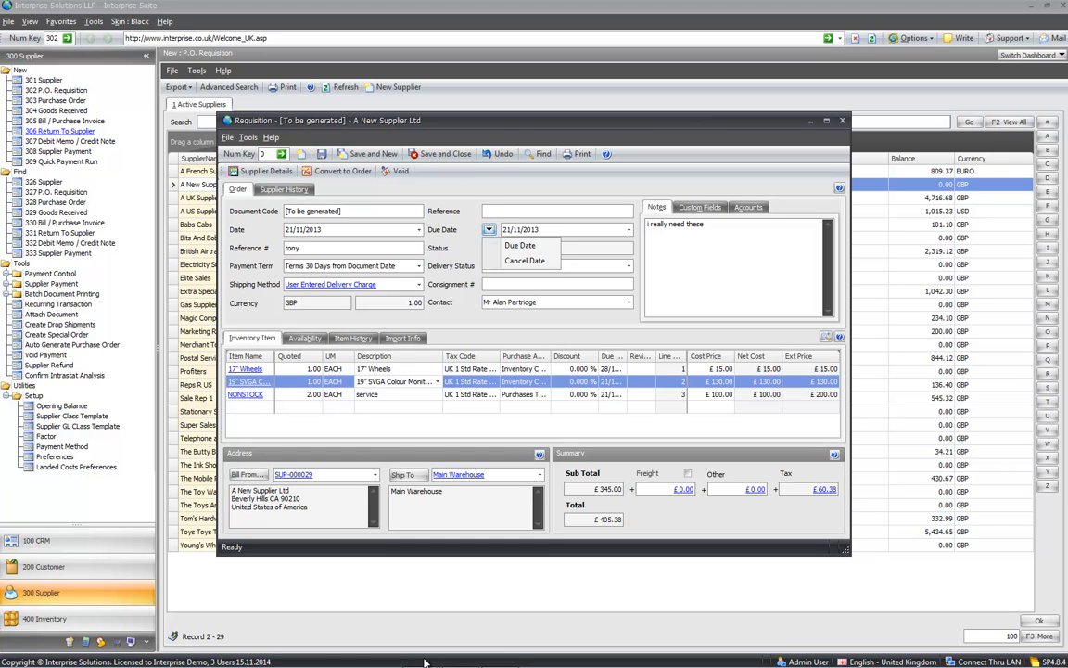
key("Escape")
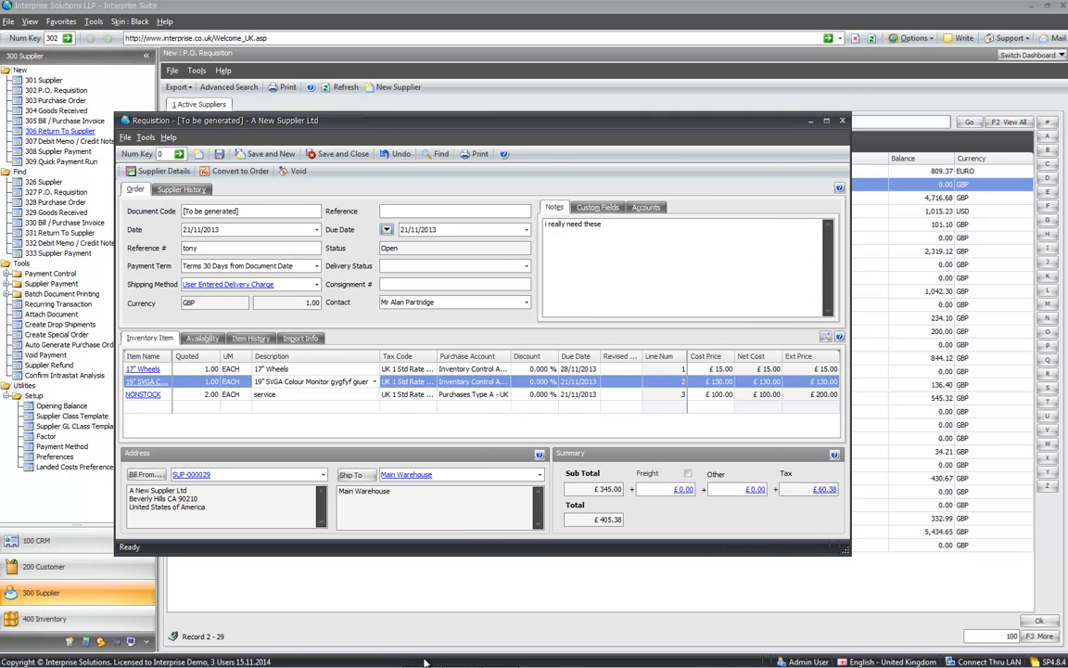
left_click(570, 369)
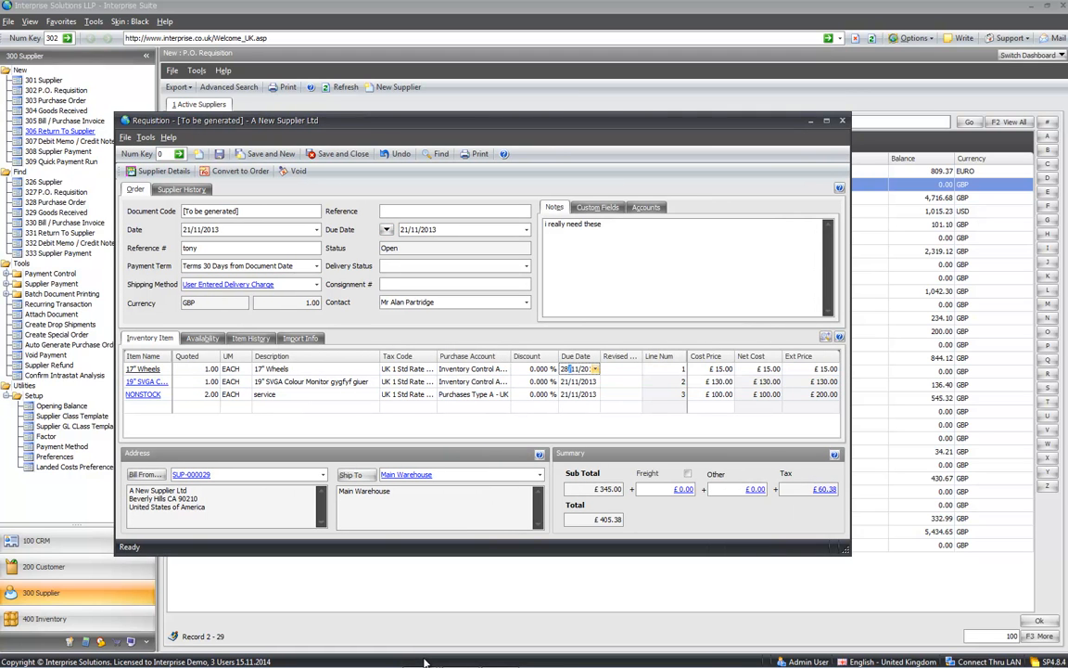
key("Tab")
key("shift+Tab")
key("shift+Tab")
key("shift+Tab")
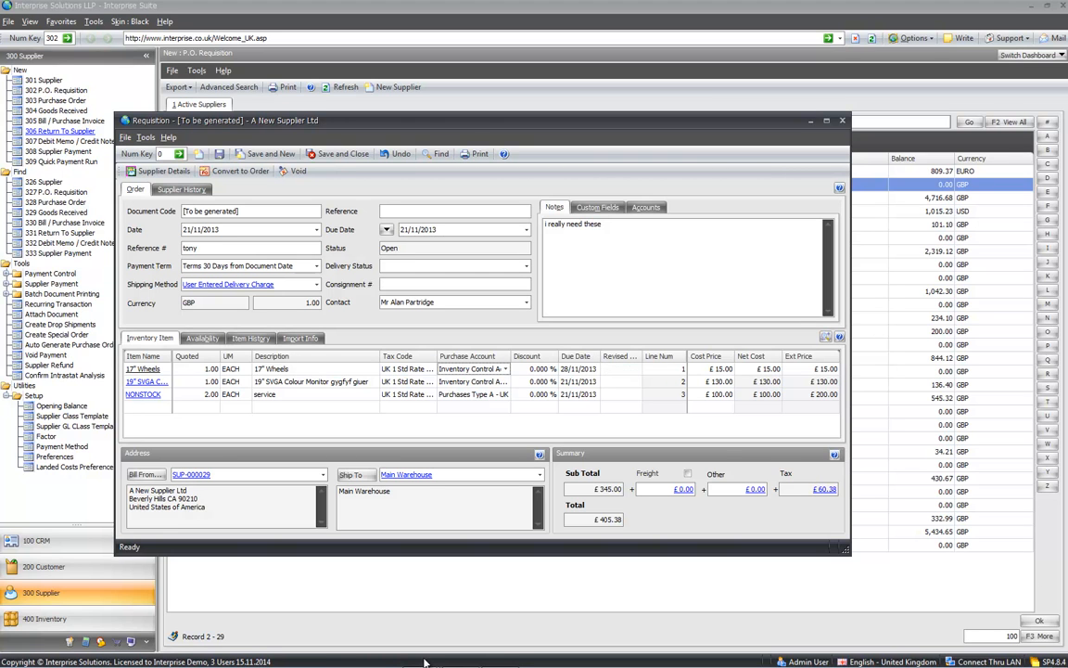
key("Down")
key("Down")
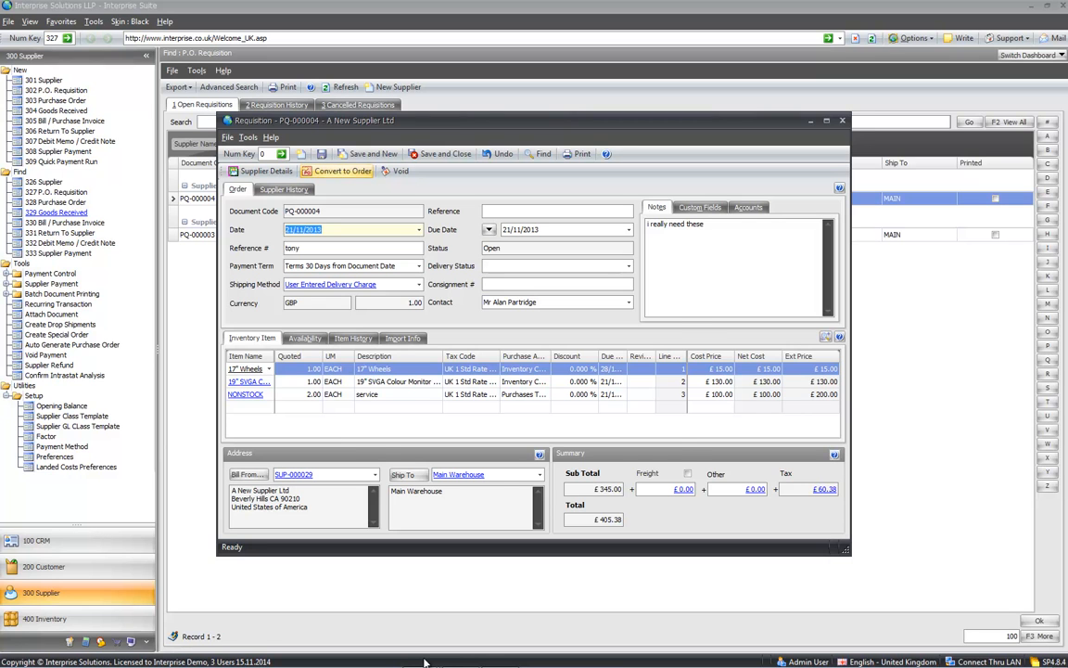
Step: Convert the A New Supplier Ltd requisition into a purchase order and confirm the conversion
key("Return")
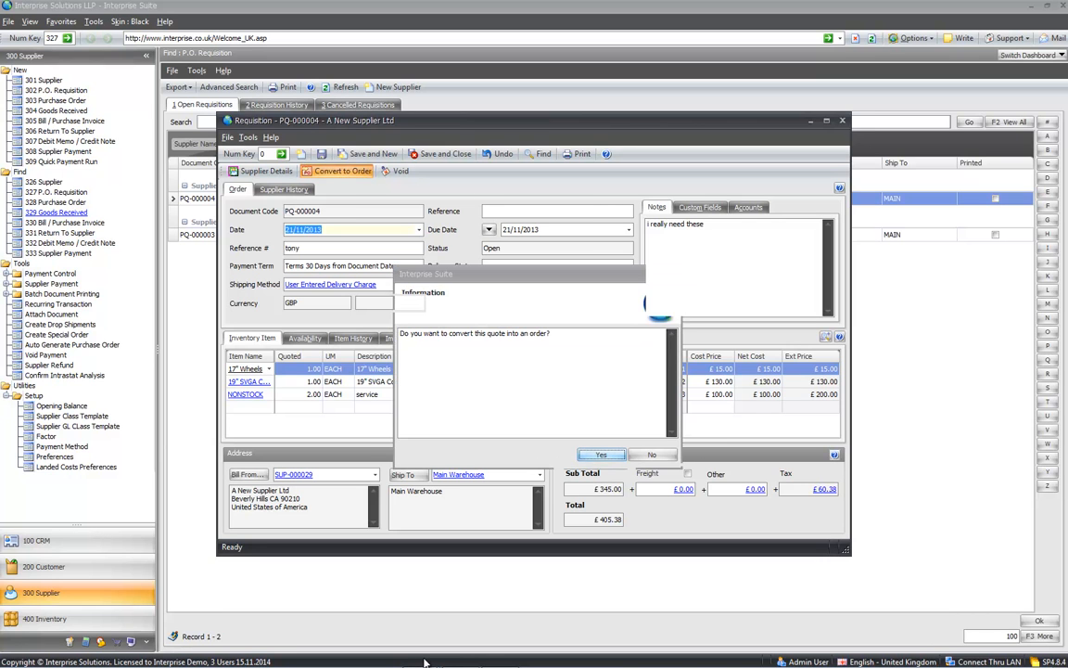
mouse_move(424, 661)
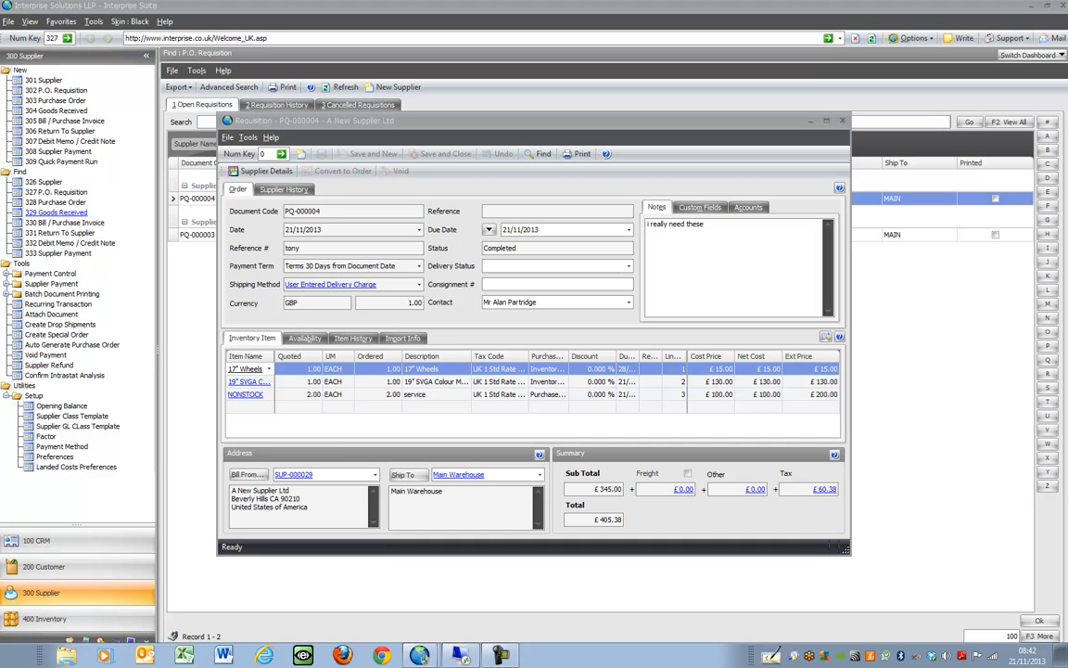
left_click(422, 657)
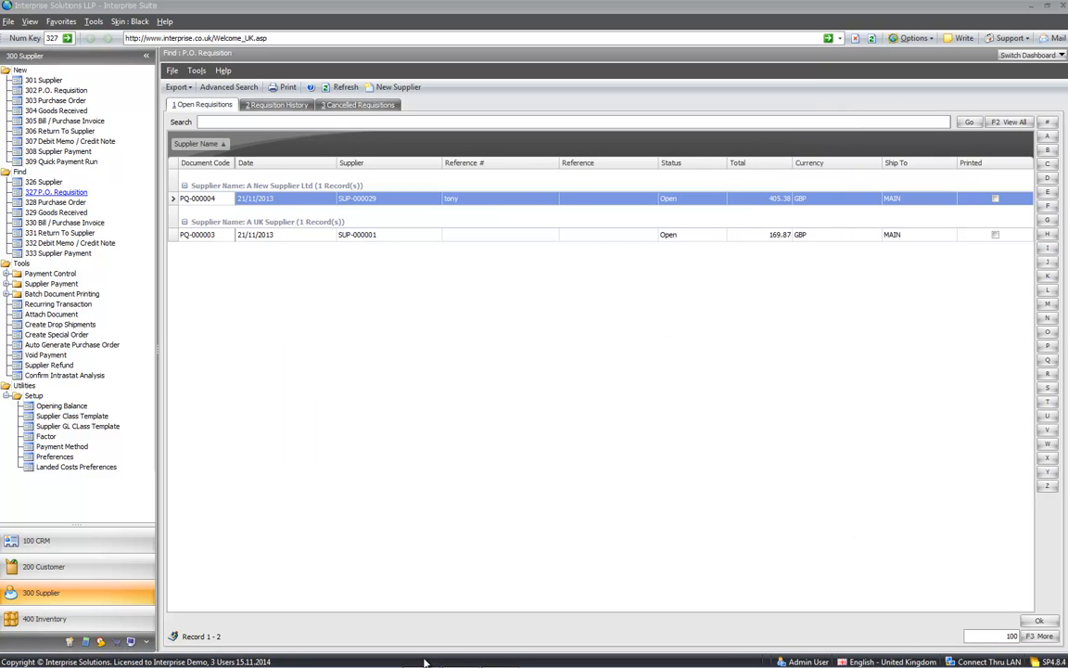
Step: Review all item line columns of the A New Supplier Ltd order among the open purchase orders, and close the order
left_click(56, 202)
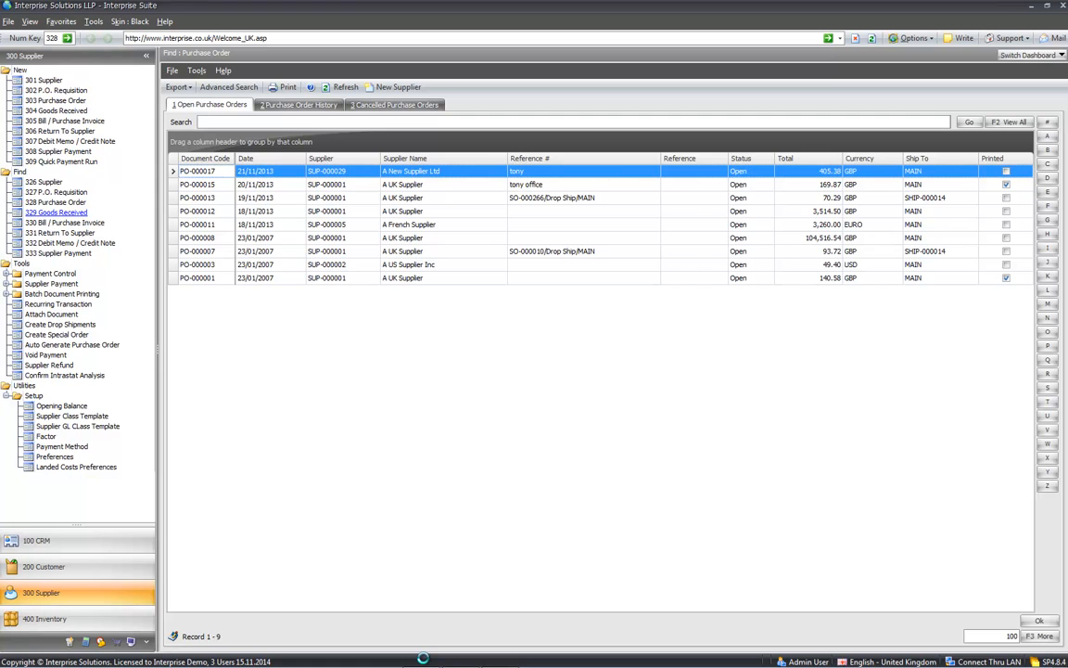
left_click_drag(433, 432, 633, 432)
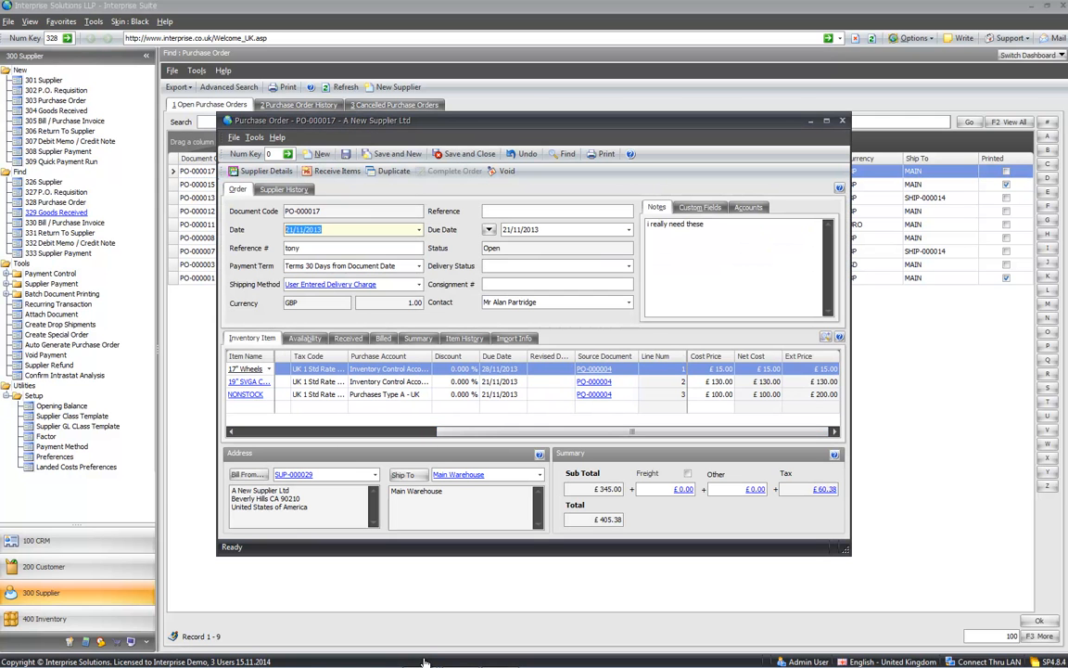
left_click_drag(632, 432, 433, 431)
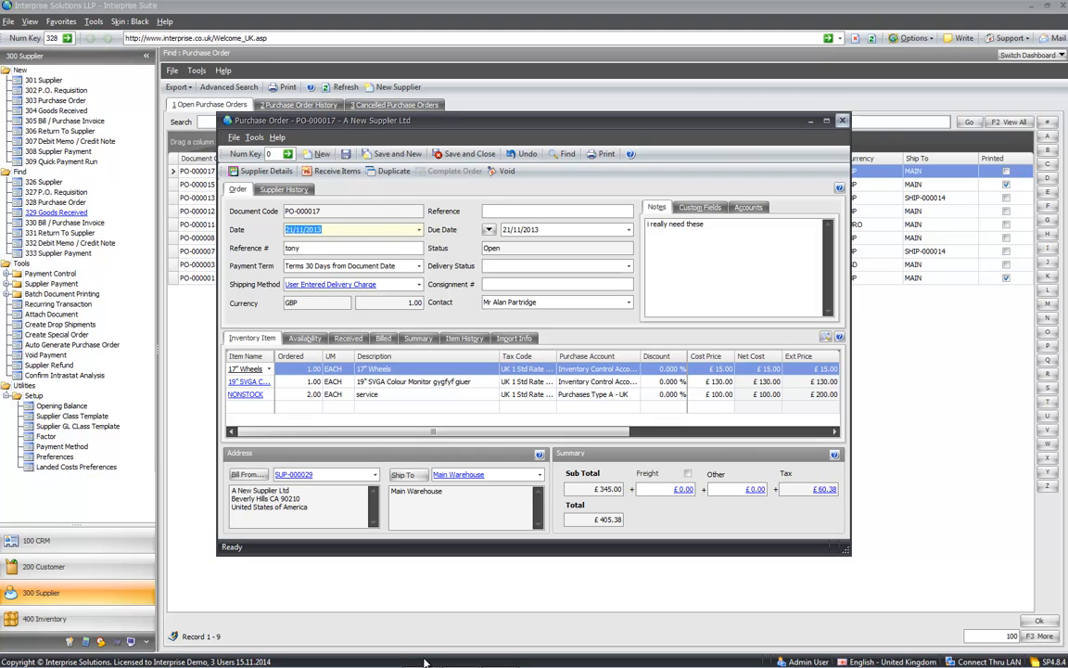
left_click(842, 121)
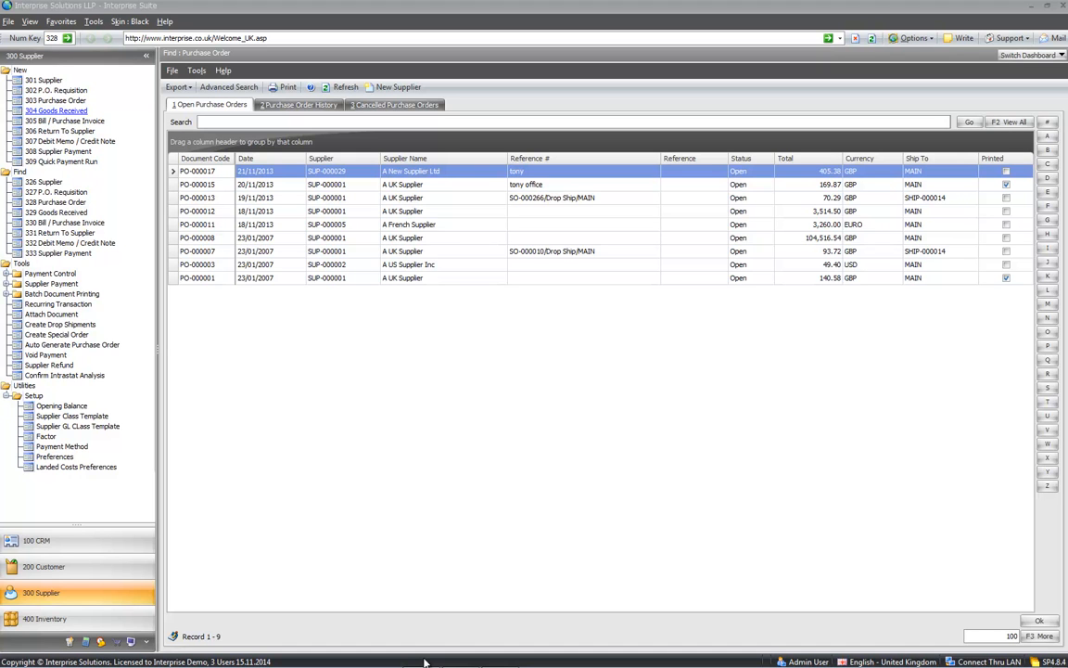
Step: Start a new purchase order for A UK Supplier, discarding the blank order begun for A New Supplier Ltd
left_click(56, 101)
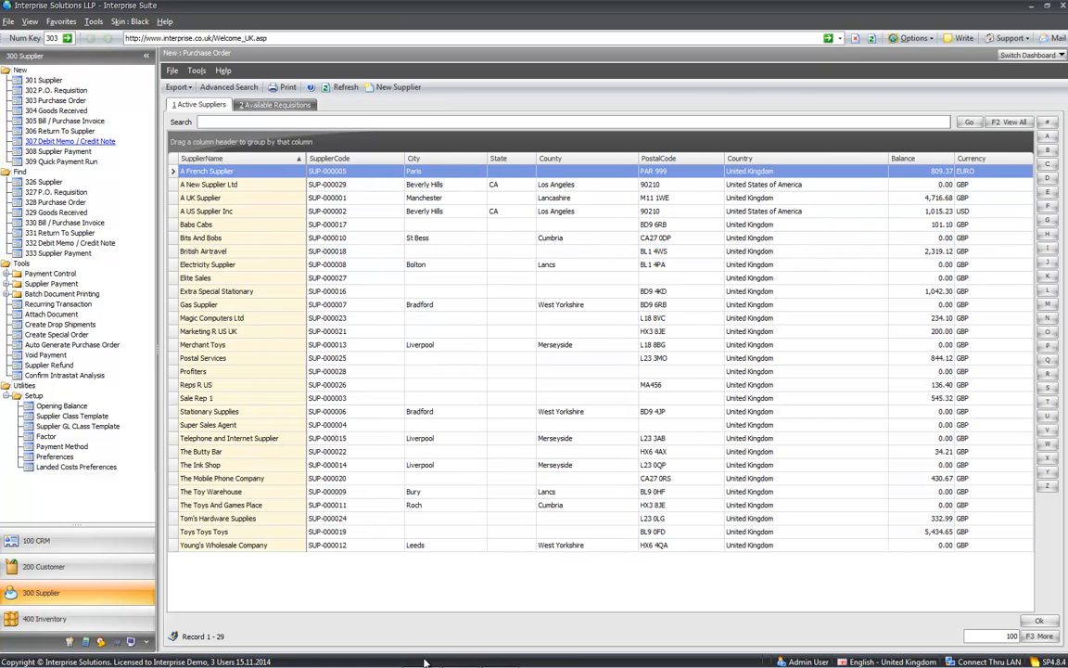
key("Down")
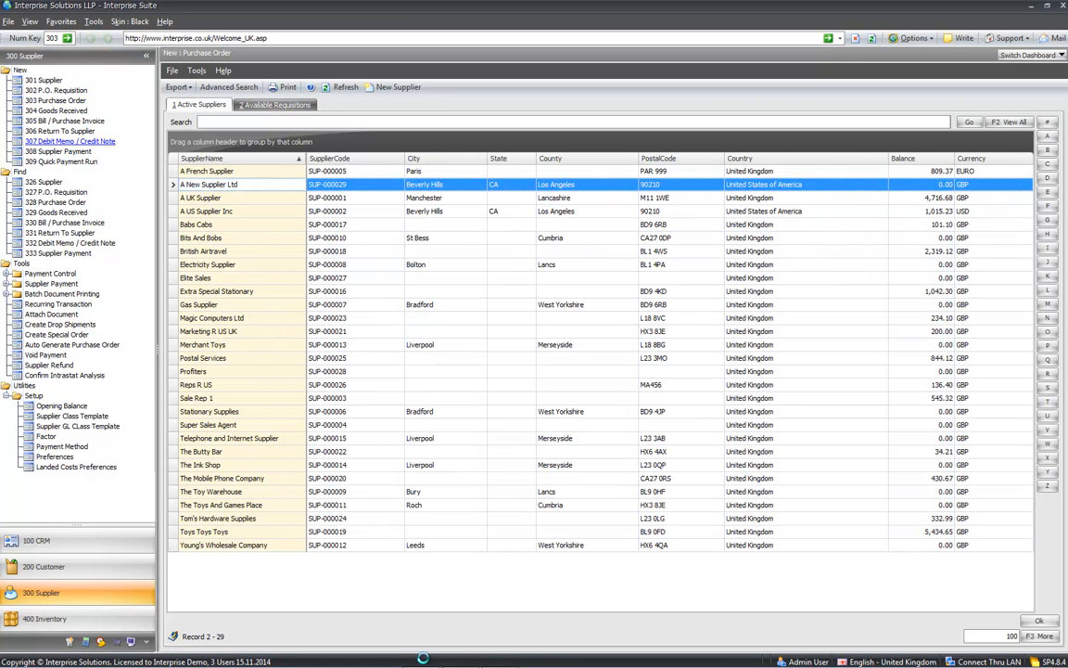
key("Return")
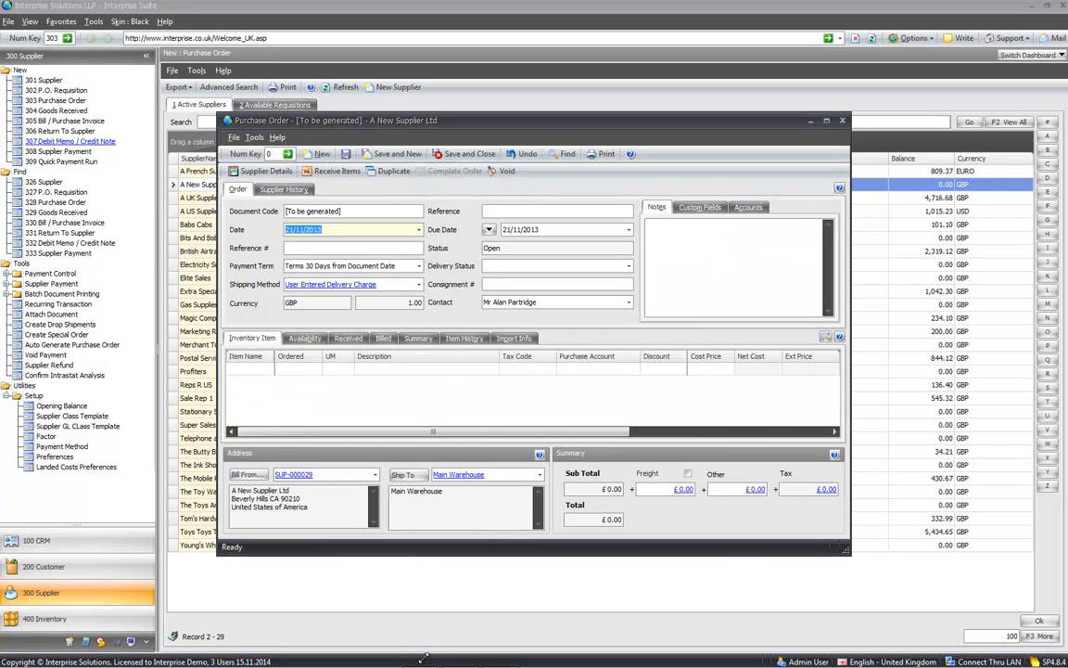
key("Escape")
key("Return")
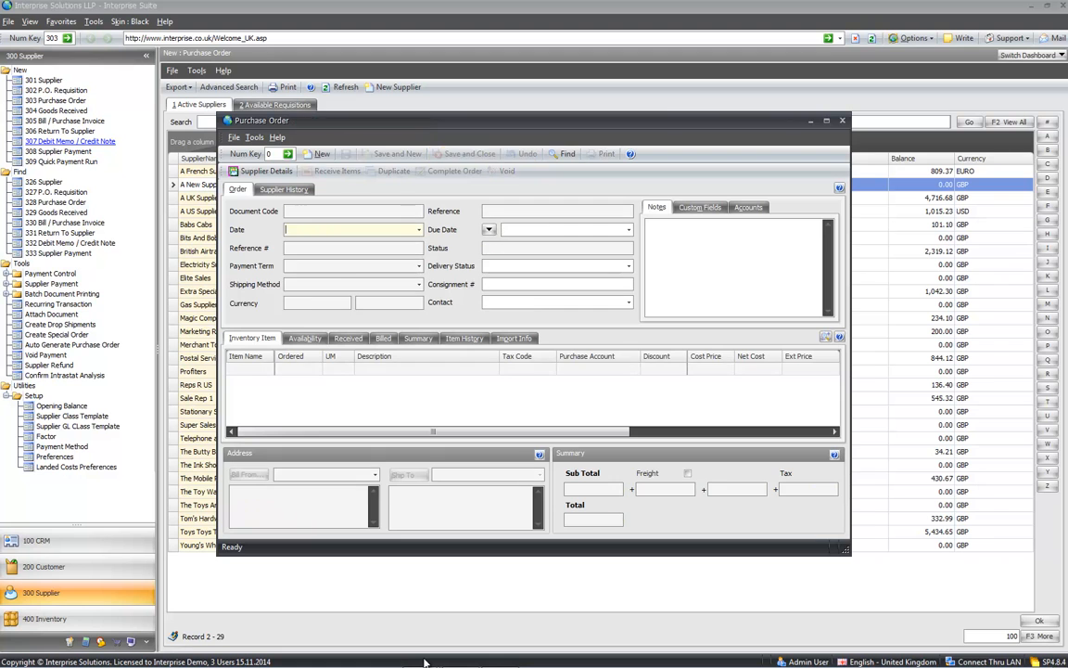
key("Escape")
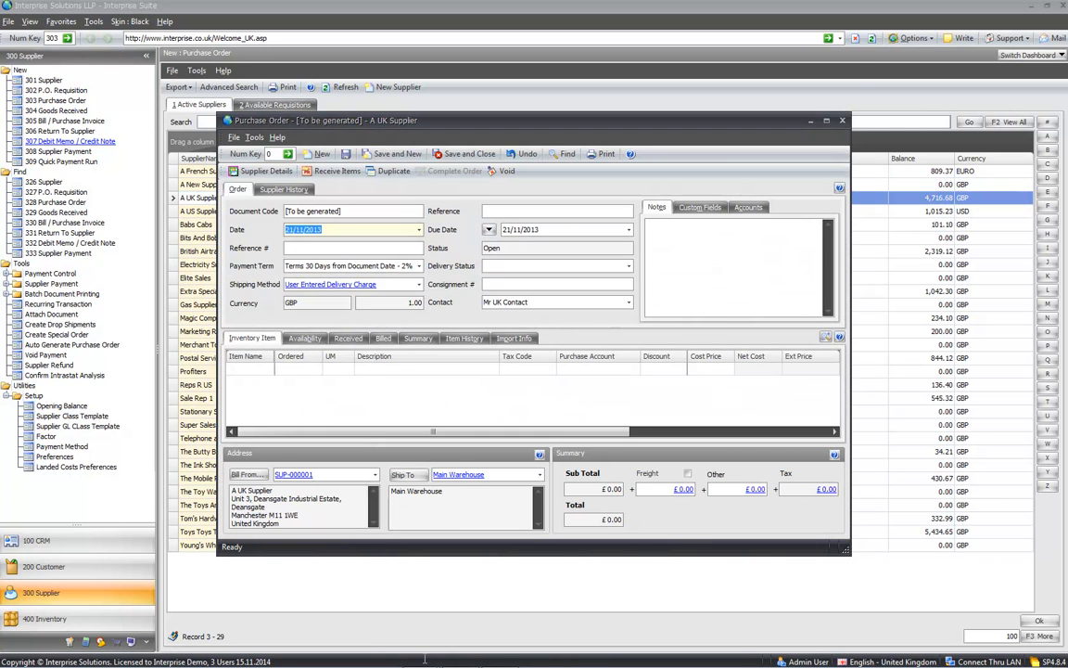
Step: Enter 56567 as the purchase order's reference number, keeping the default payment term
key("Tab")
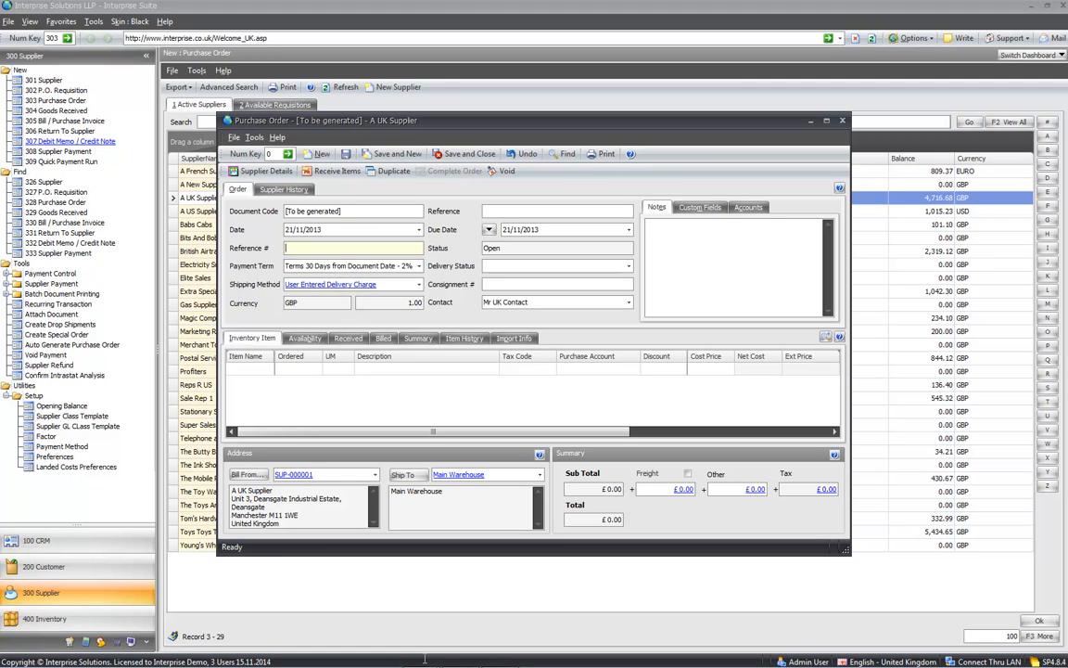
type("56567")
key("Tab")
key("Tab")
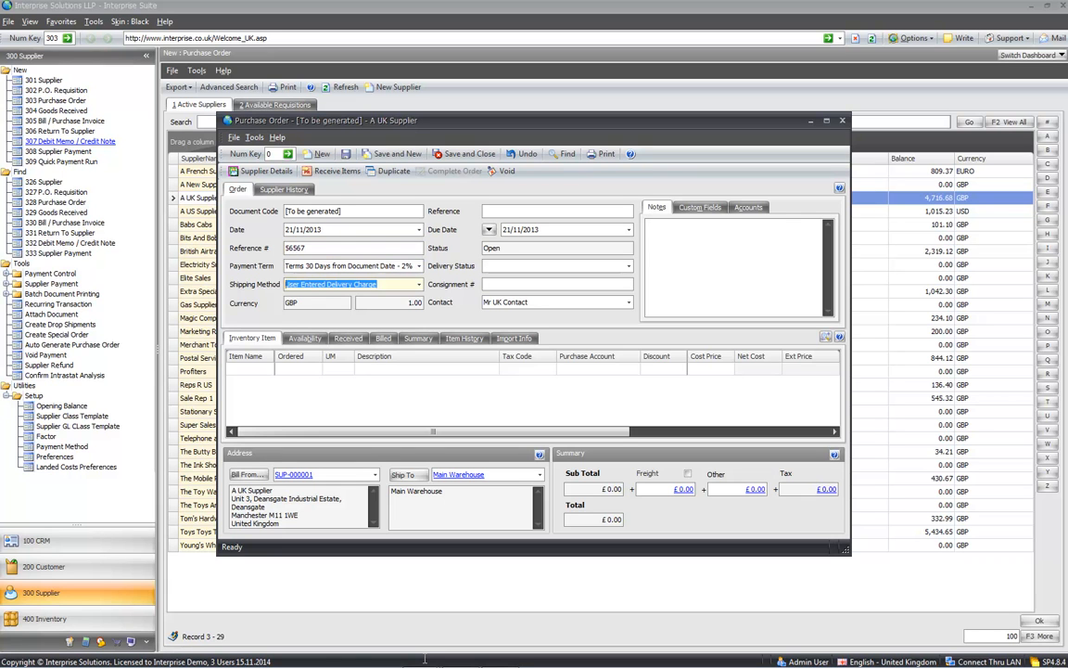
Step: Add the stock items 17" Wheels and 19" SVGA Colour Monitor to the purchase order
key("Tab")
key("F4")
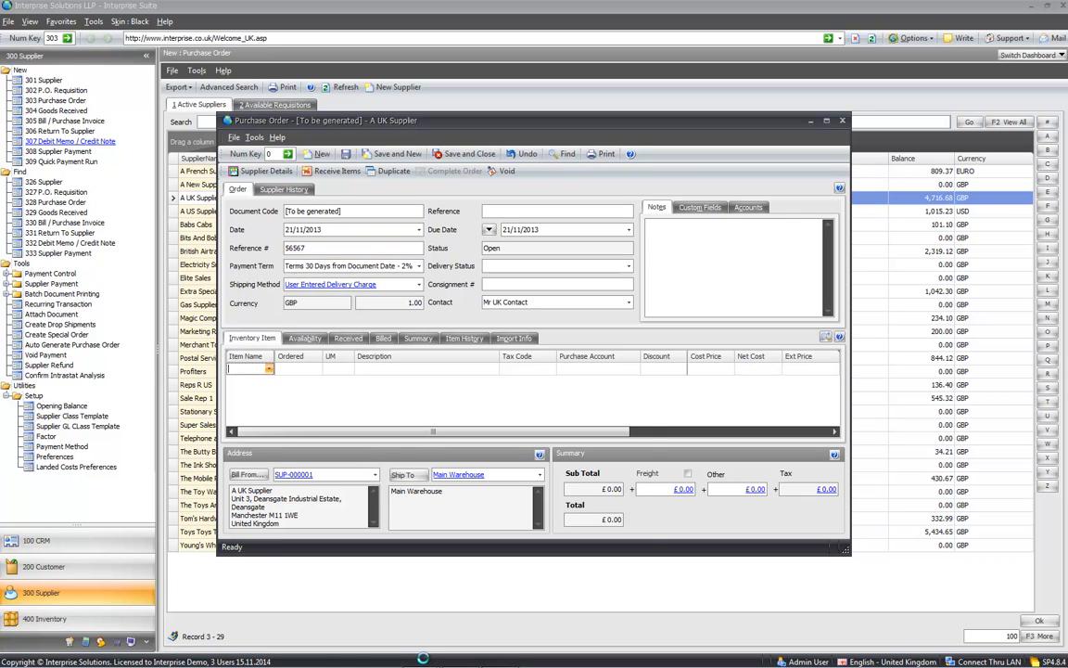
left_click(255, 432)
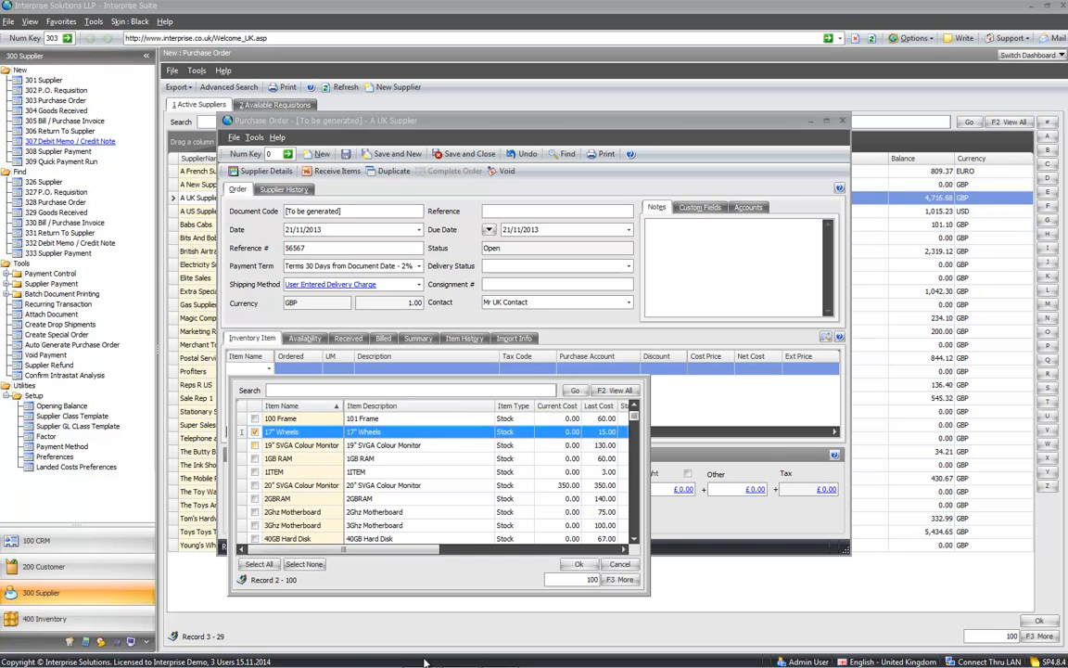
left_click(255, 446)
left_click(579, 564)
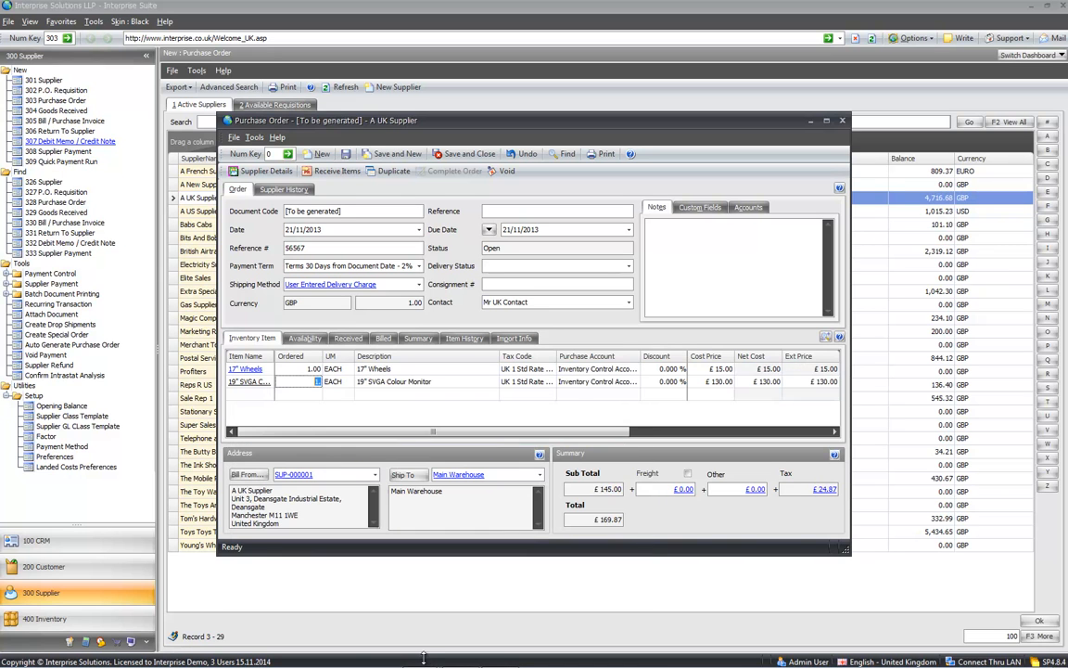
Step: Set the ordered quantity to 10 for both the 17" Wheels and the 19" SVGA Colour Monitor lines
key("Up")
type("10")
key("Down")
type("10")
key("Return")
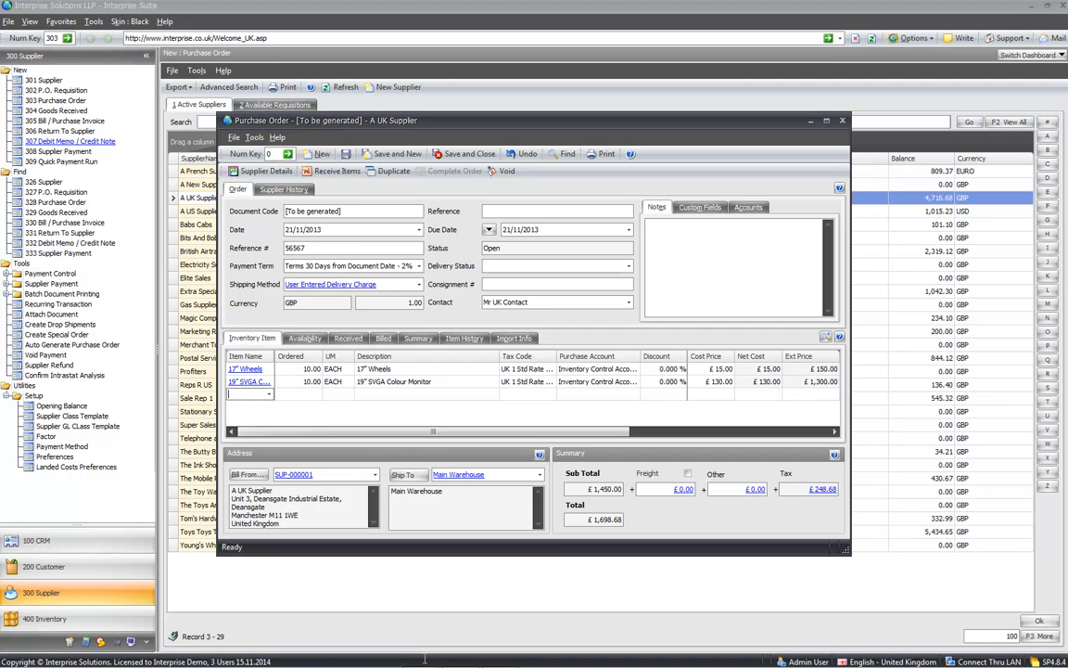
Step: Add a NONSTOCK line with quantity 10, description "free text type item" and a cost price of £10
key("Tab")
type("10")
key("Tab")
key("Tab")
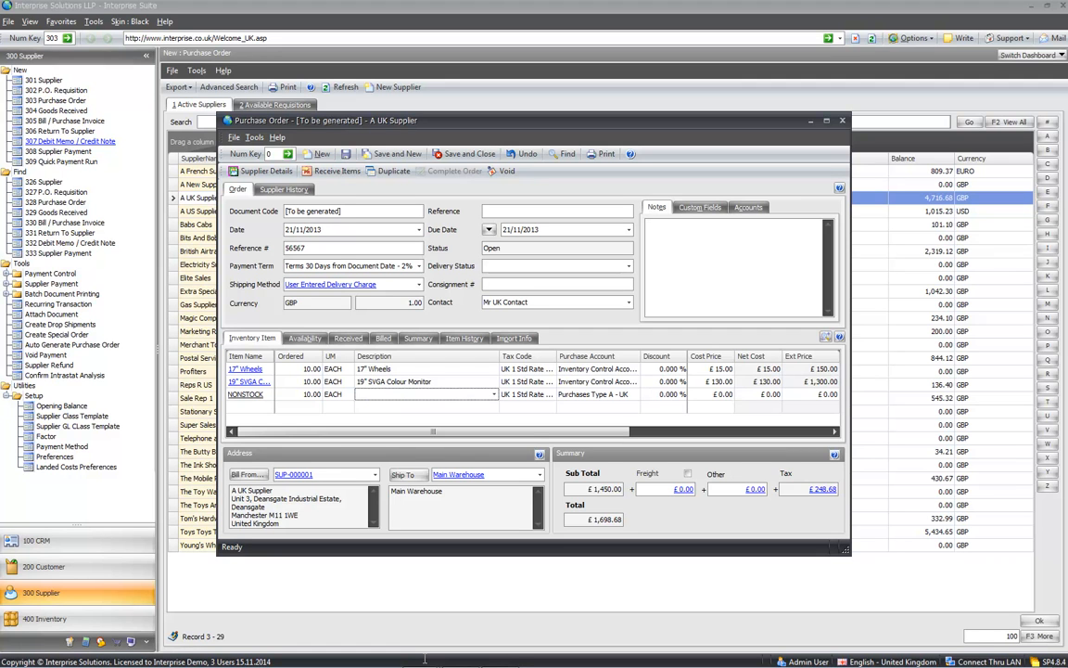
key("F4")
type("free test type item")
key("Tab")
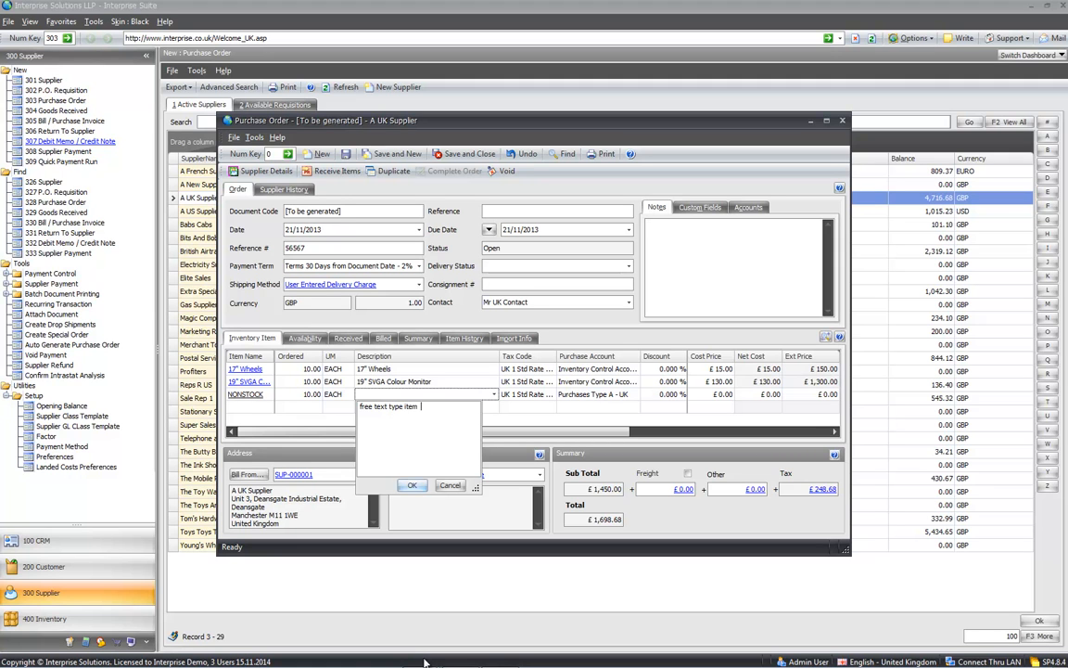
key("Return")
key("Tab")
type("10")
key("Return")
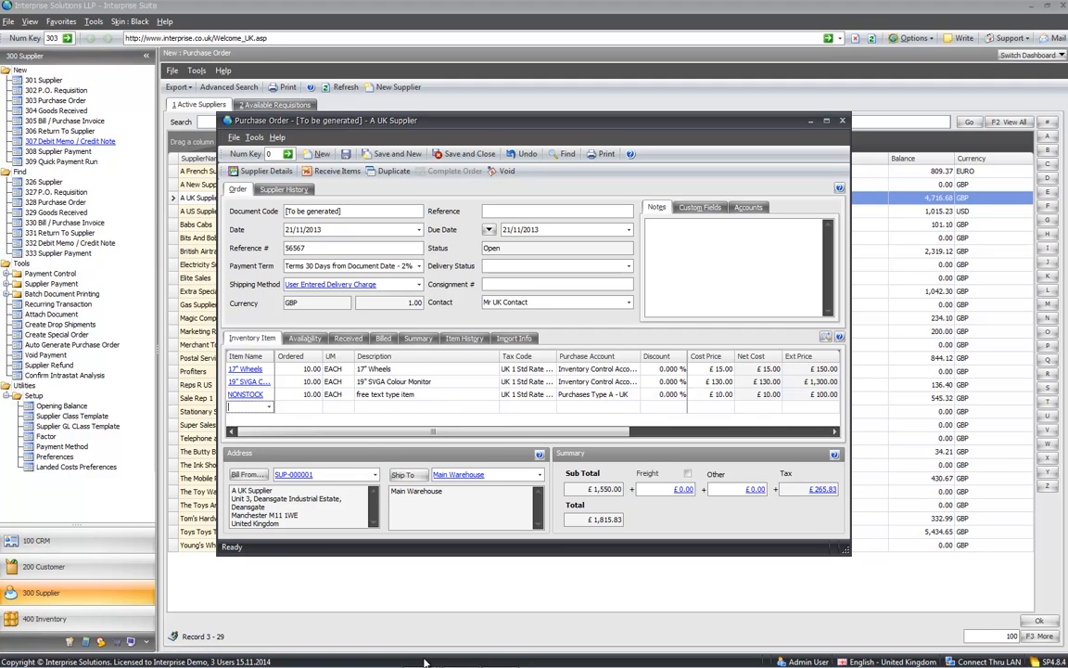
Step: Preview the purchase order printout, look over the page, and close the preview and print settings
left_click(602, 154)
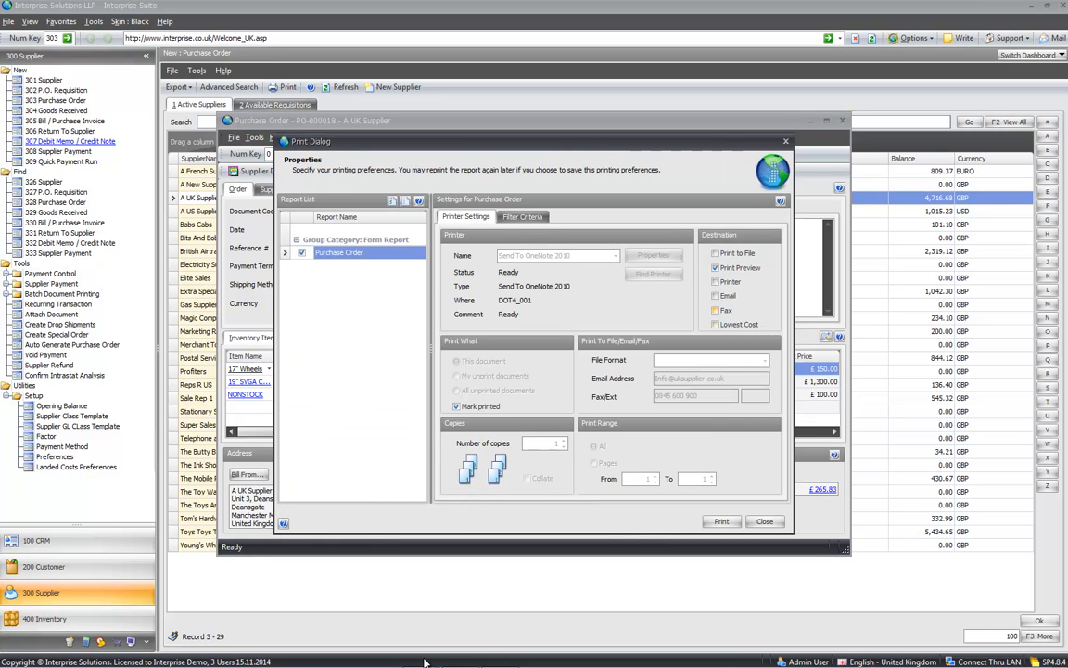
left_click(721, 521)
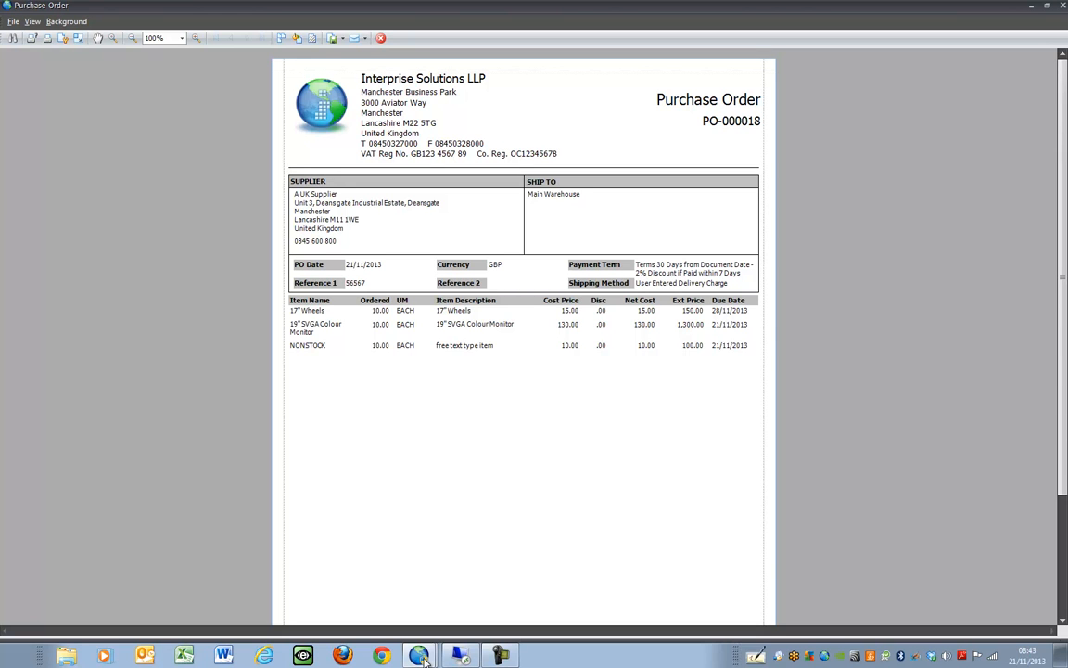
scroll(524, 336, "down", 1)
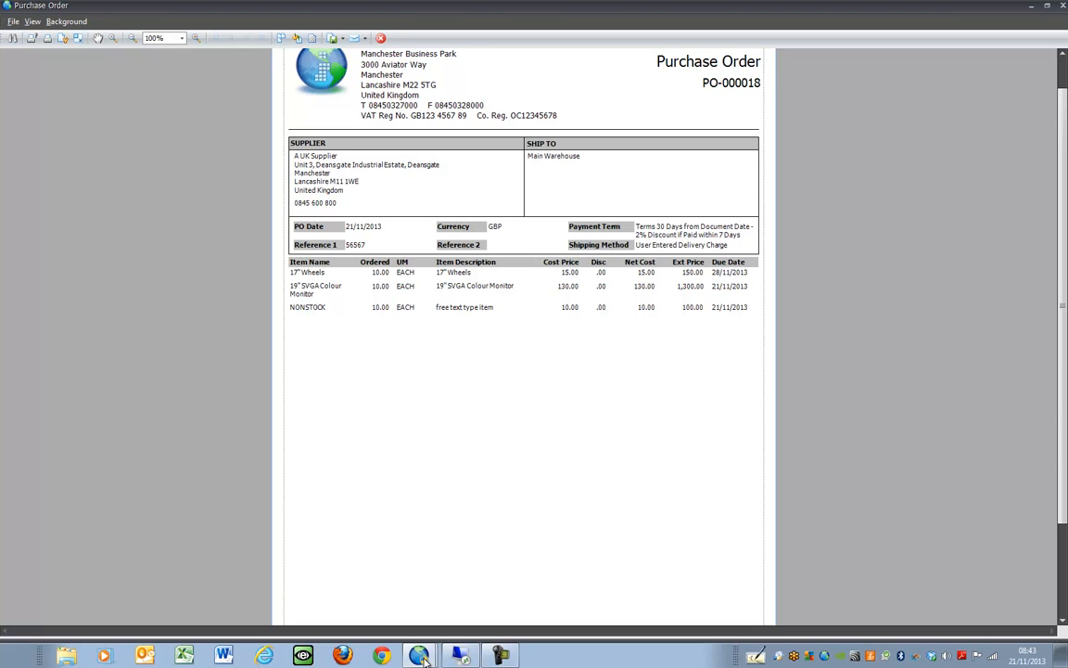
scroll(525, 336, "down", 3)
scroll(524, 337, "up", 4)
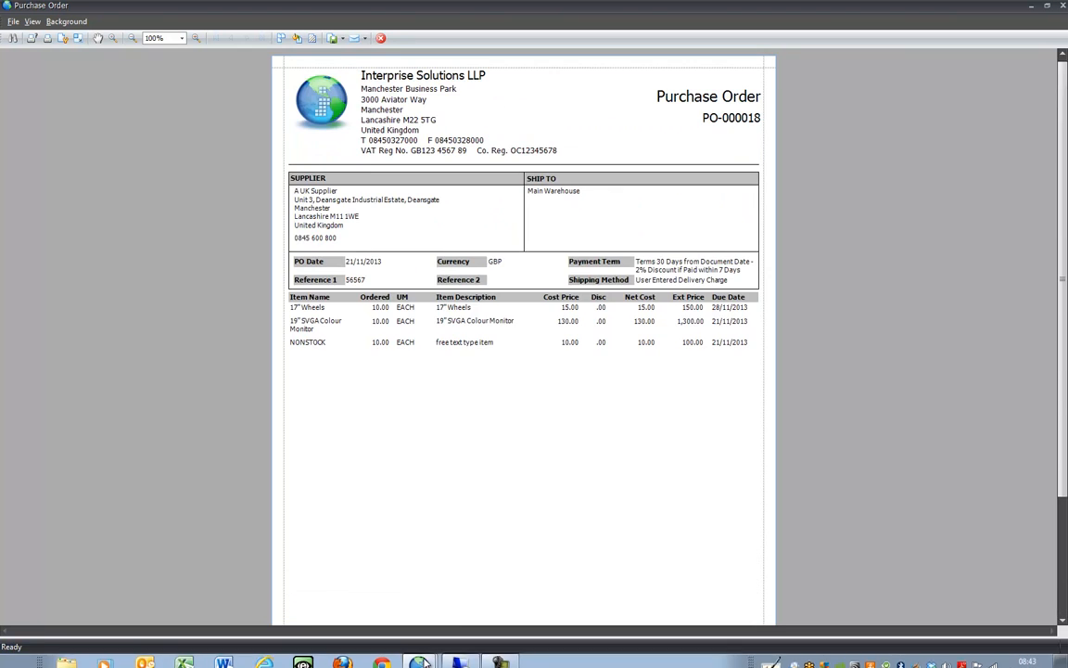
key("Escape")
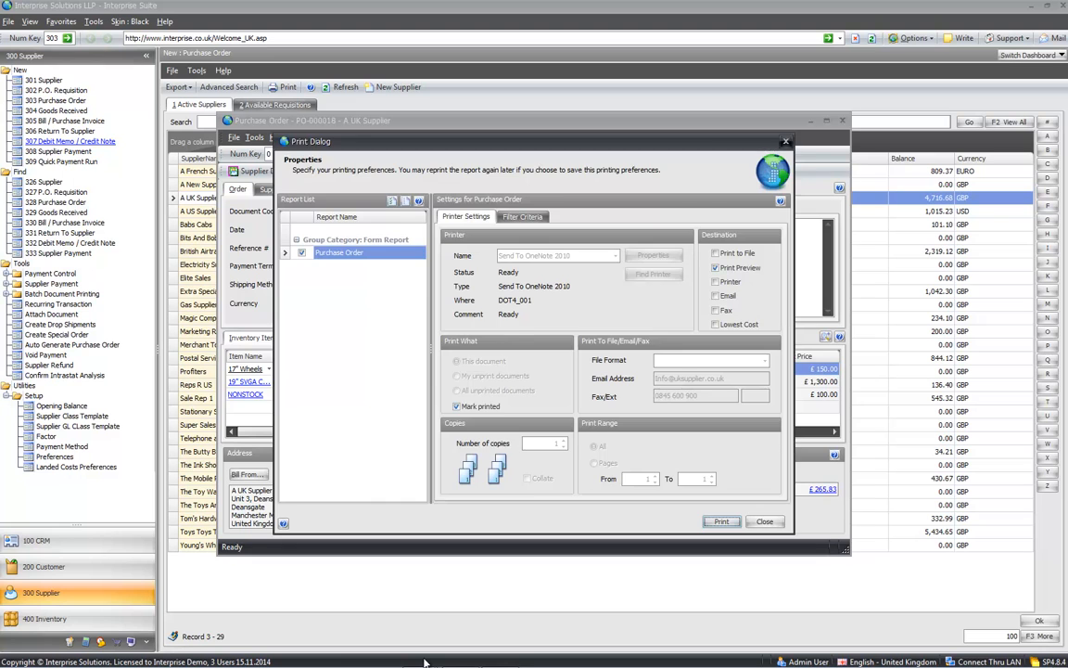
key("Escape")
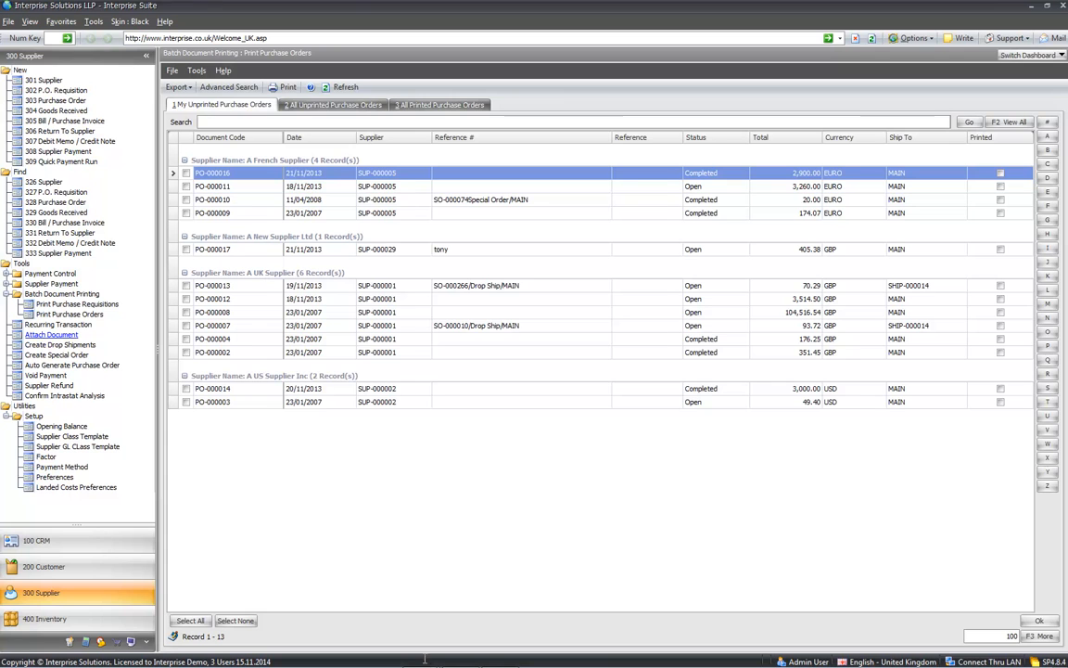
Step: Select all entries under All Unprinted Purchase Orders for batch printing and open their print settings
key("alt+2")
key("alt+a")
key("alt+o")
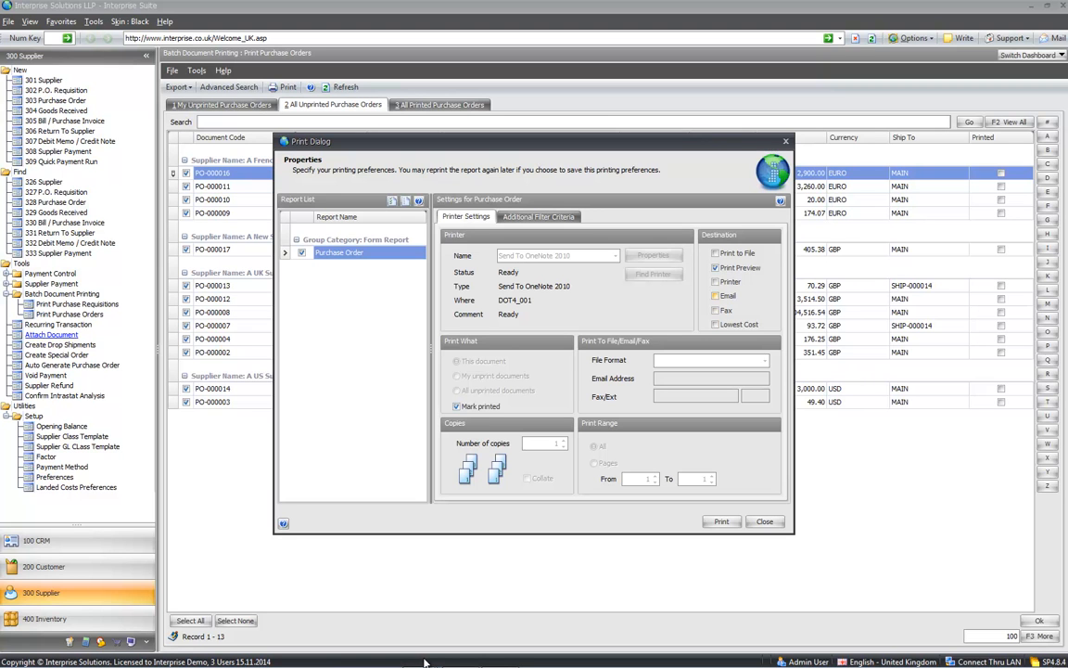
Step: Cancel the batch print settings, return to A UK Supplier's purchase order, and receive its items as a goods received note
key("Escape")
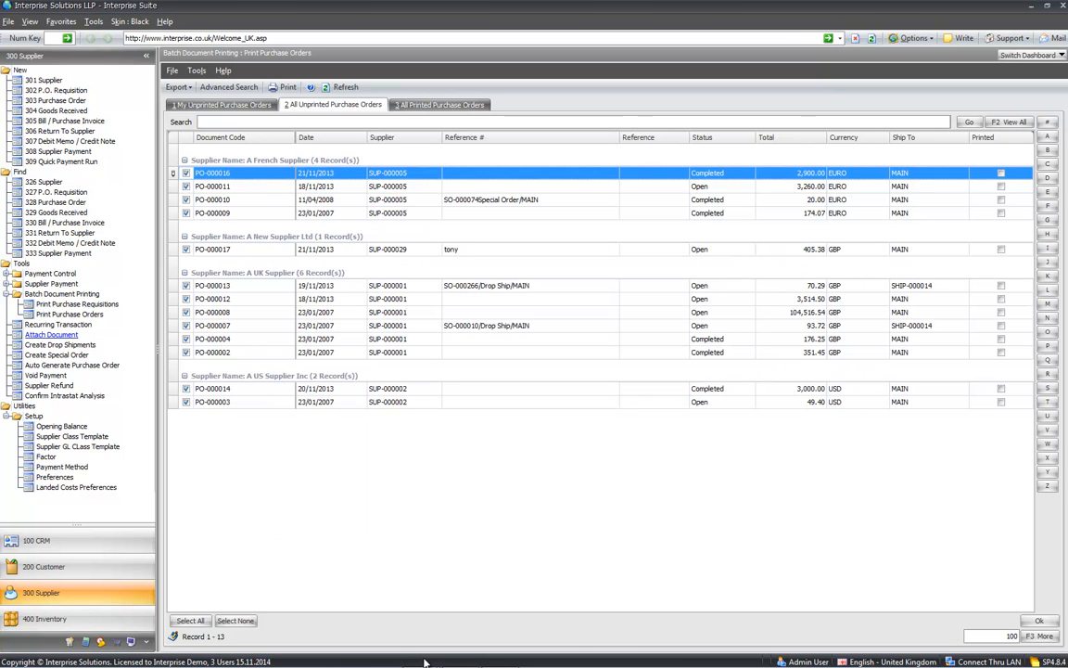
left_click(422, 657)
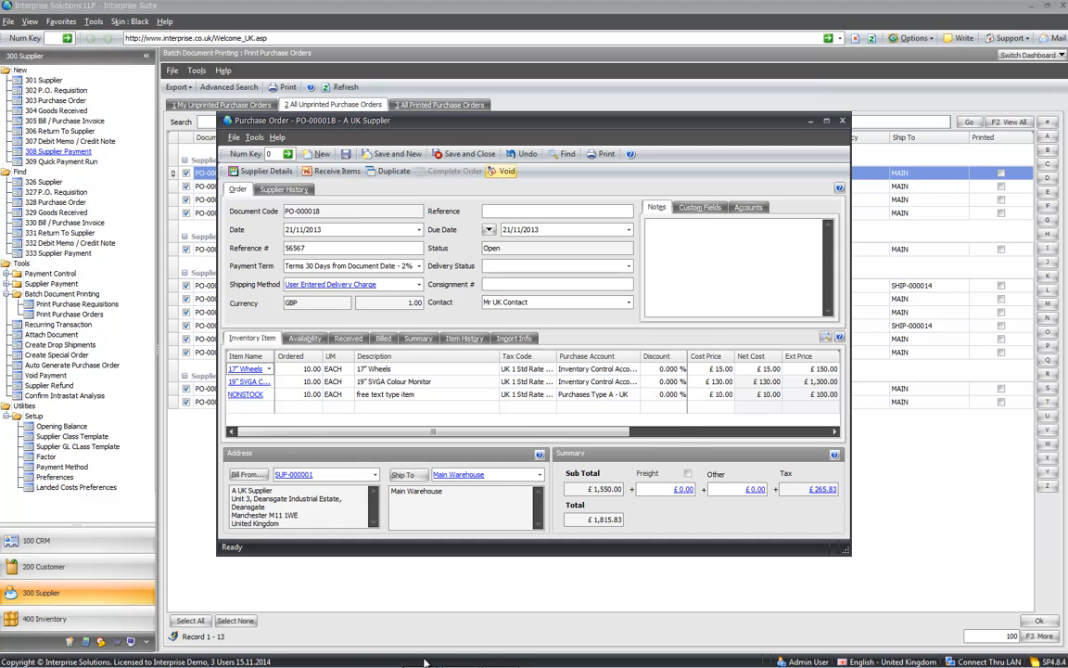
left_click(336, 171)
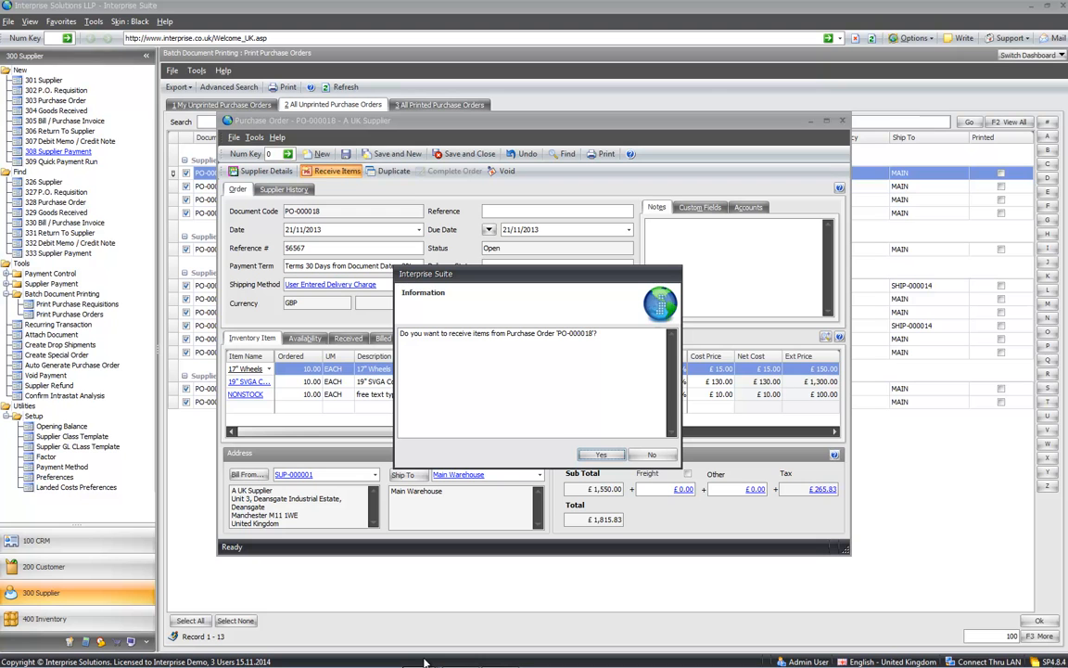
key("Return")
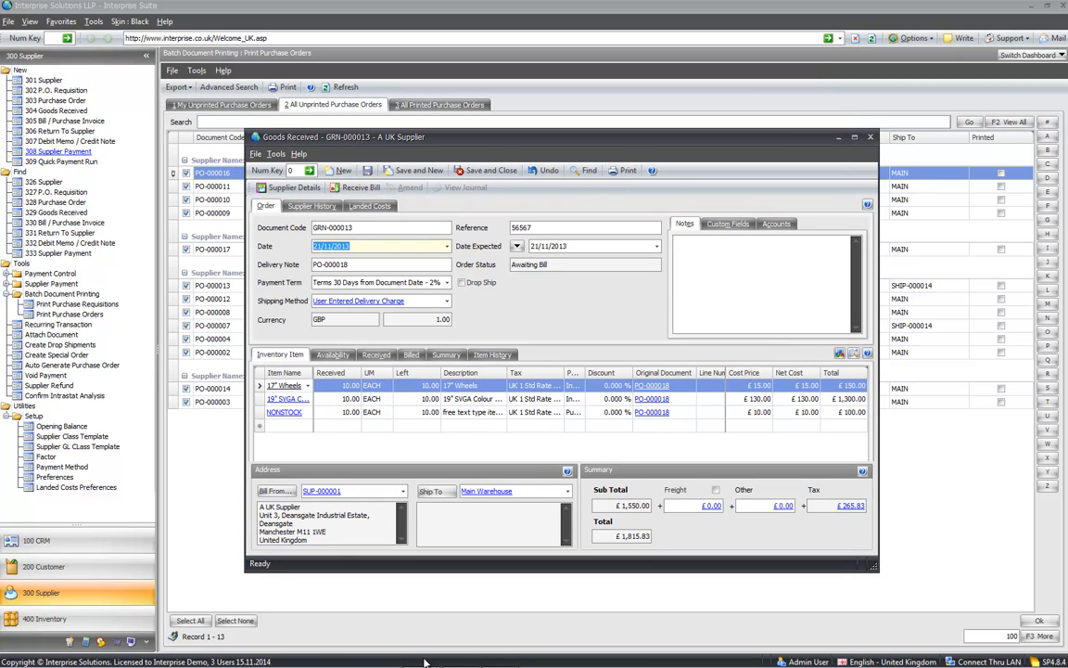
Step: Set the received quantity of 17" Wheels to 5, decline changing the purchase order quantity, and save the goods received note
type("5")
key("Return")
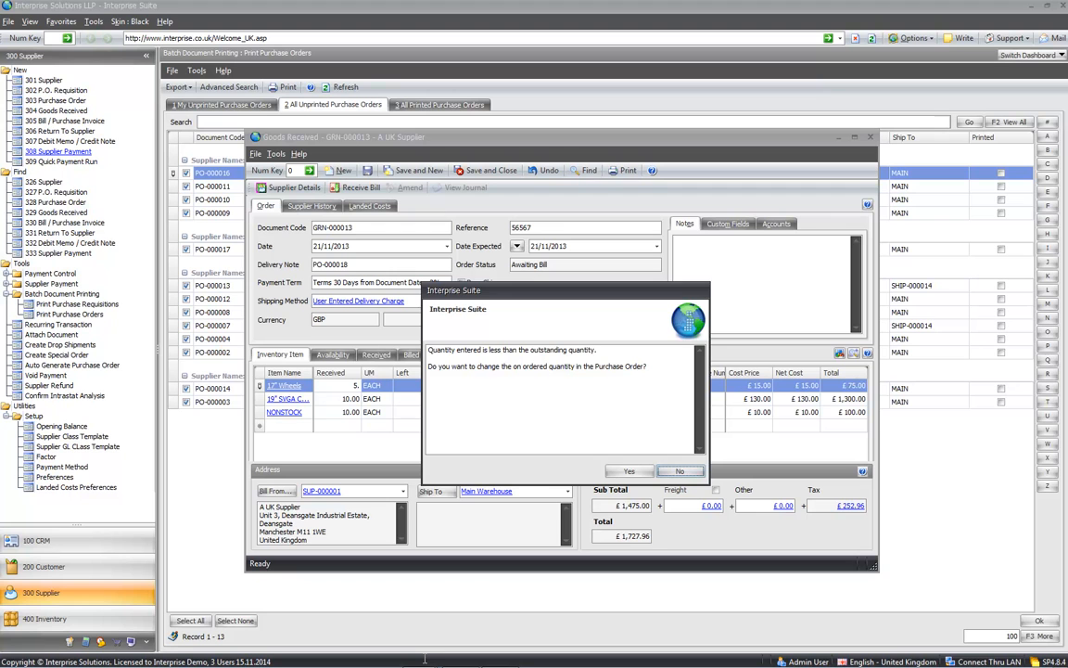
key("Return")
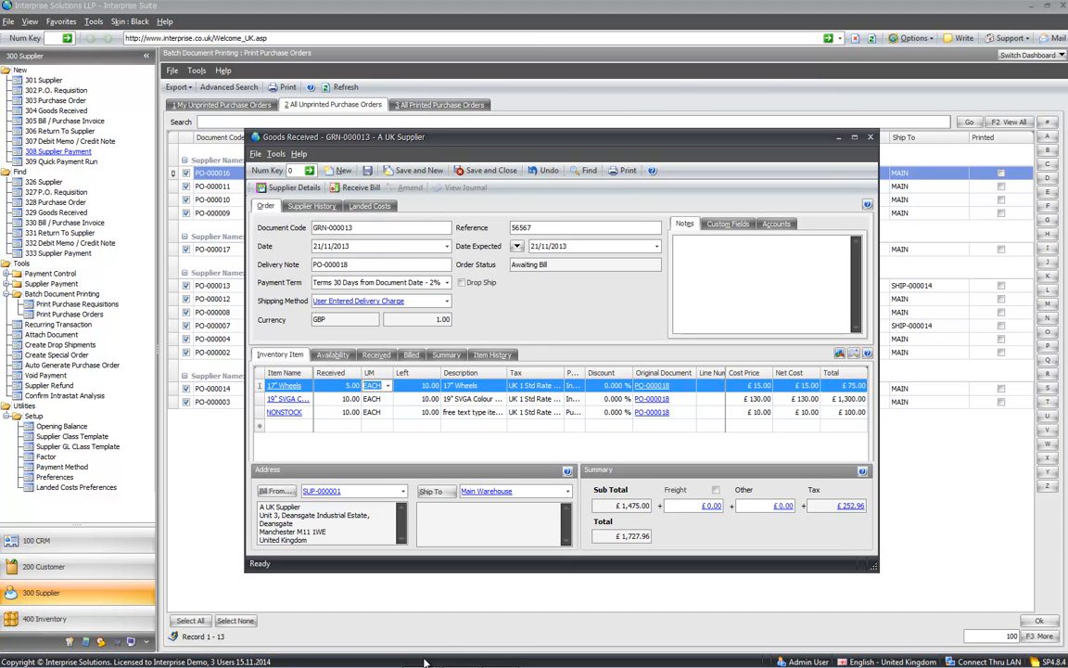
left_click(340, 399)
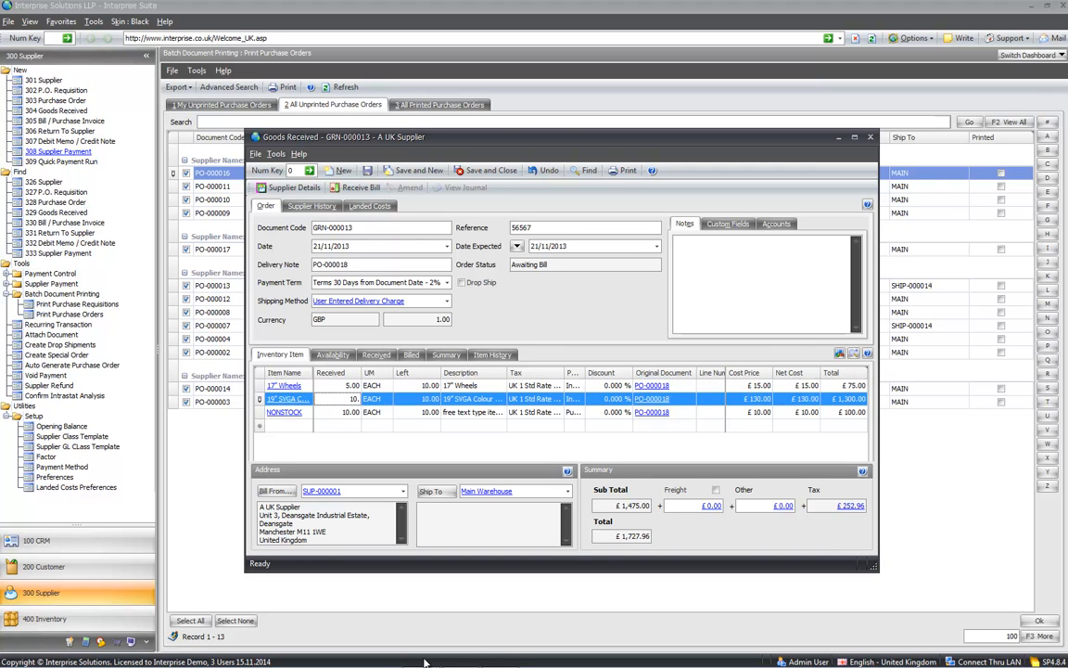
key("Down")
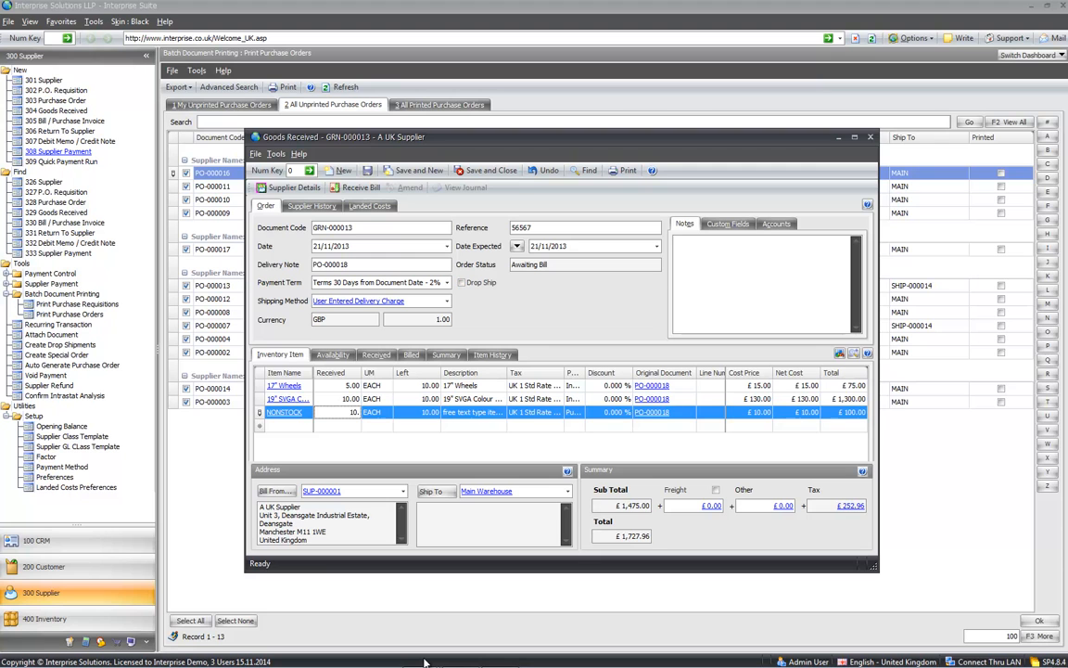
key("ctrl+s")
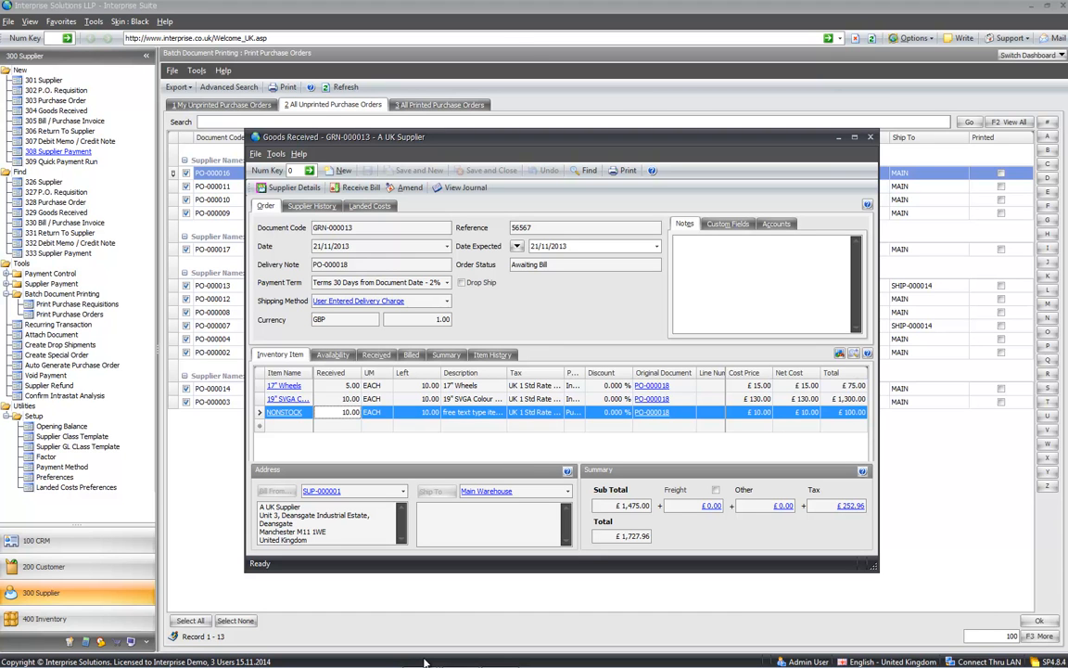
Step: View the goods received note's journal, look over its inventory control account lines, and close it
left_click(461, 188)
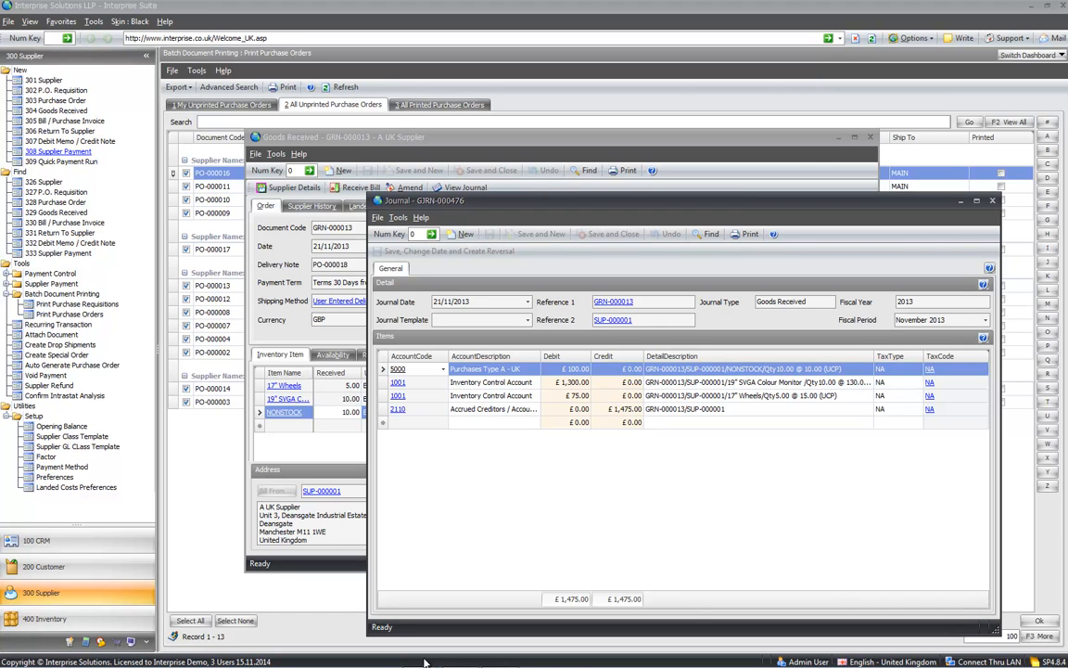
left_click_drag(594, 200, 636, 175)
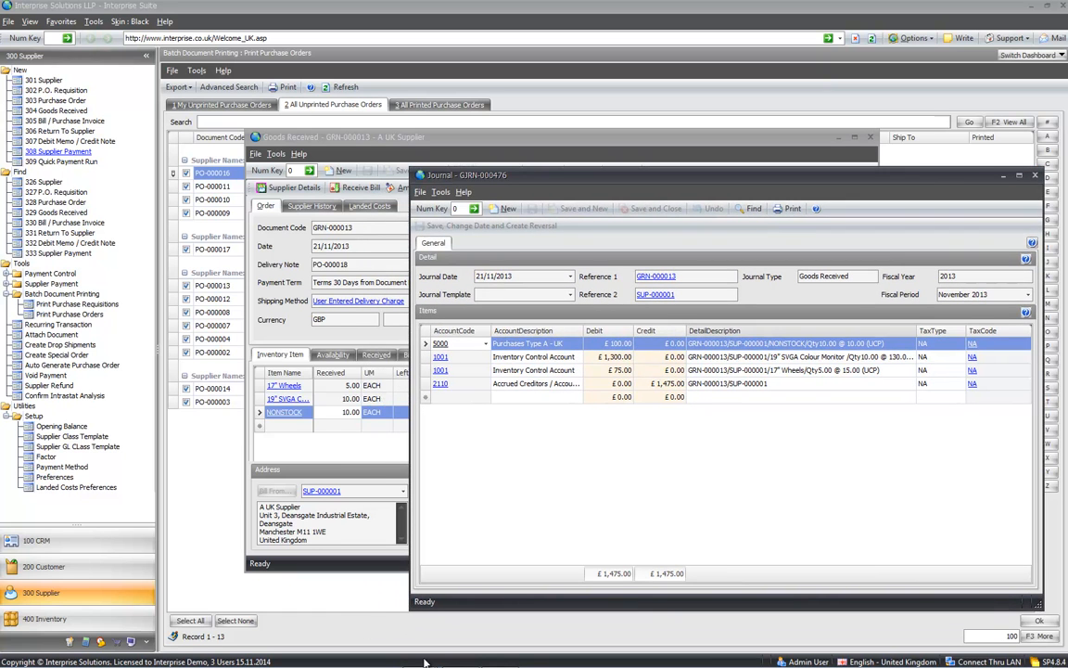
left_click(1000, 357)
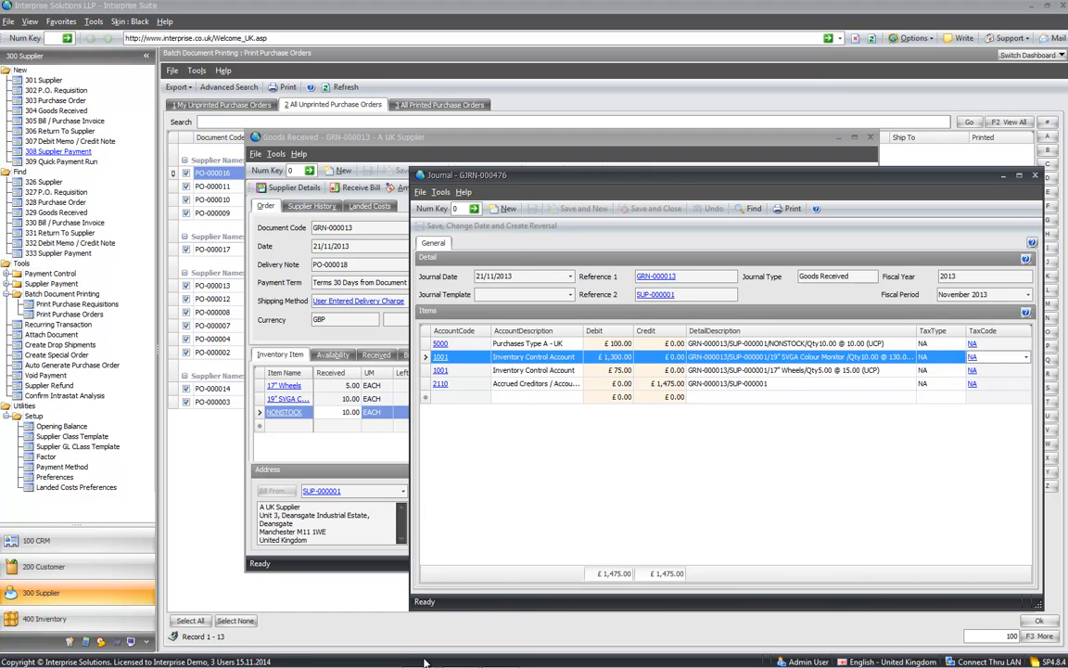
key("Down")
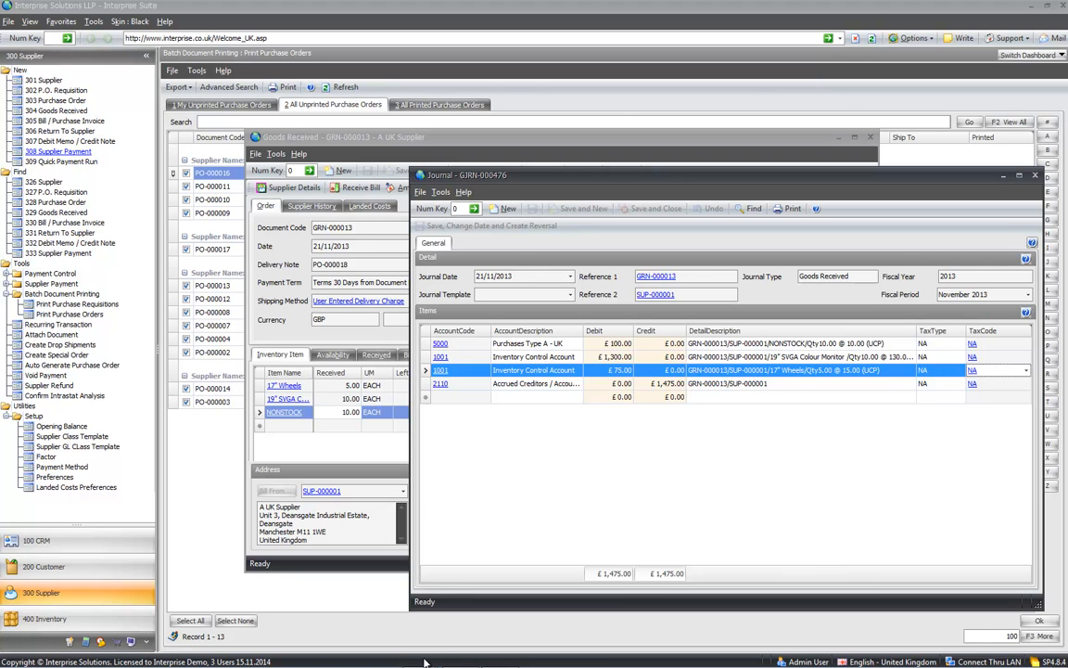
key("Escape")
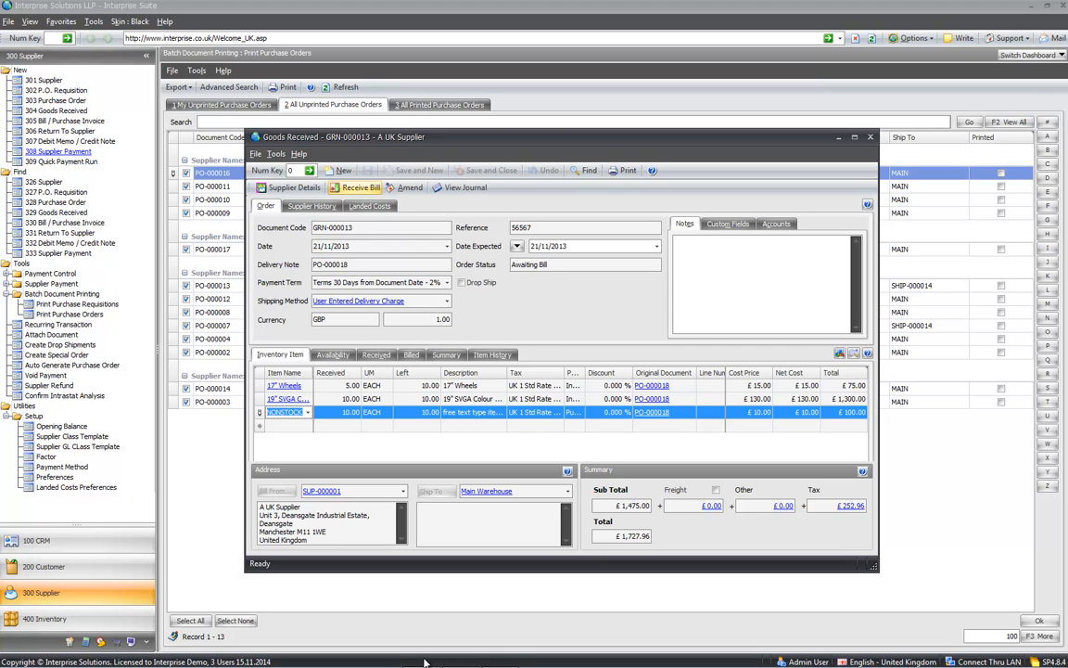
Step: Create a bill from the goods received note and open it for viewing
left_click(356, 188)
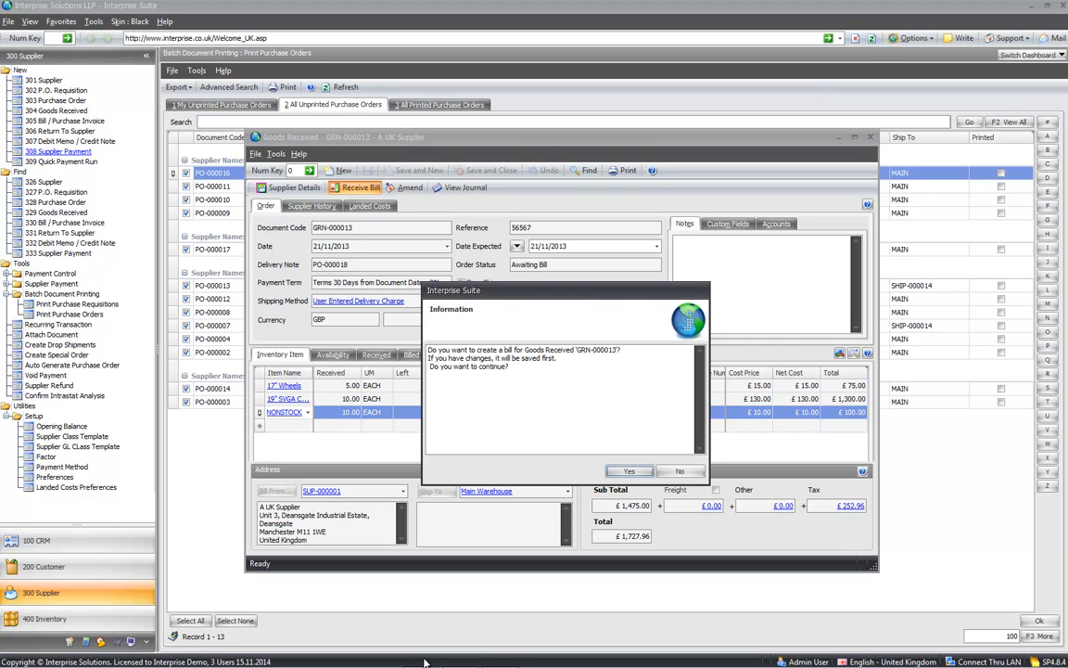
key("Return")
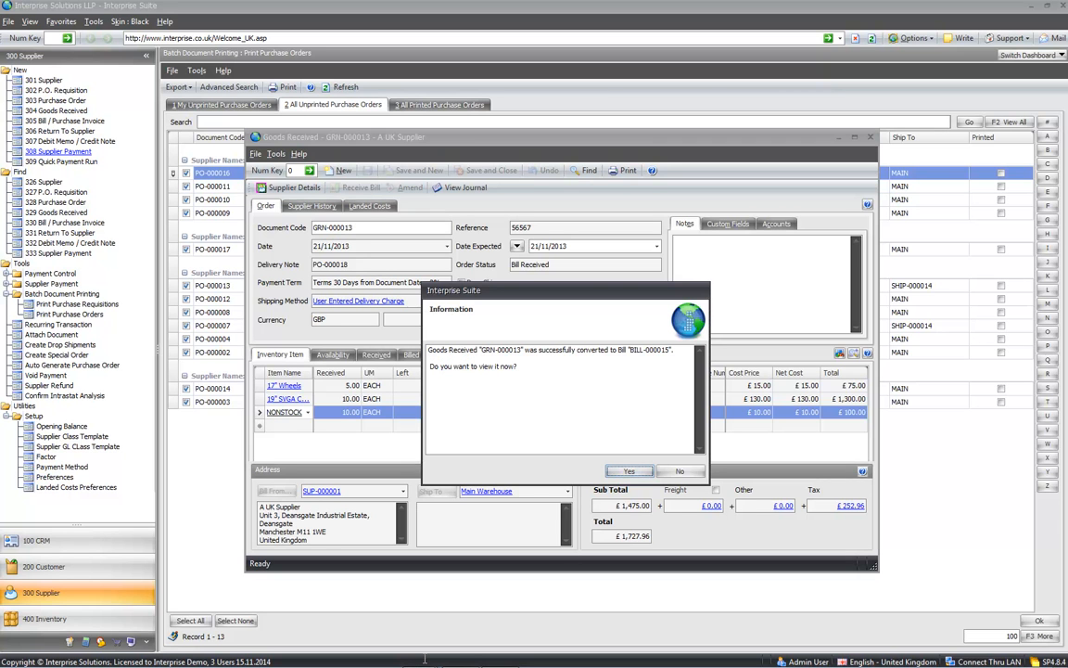
key("Return")
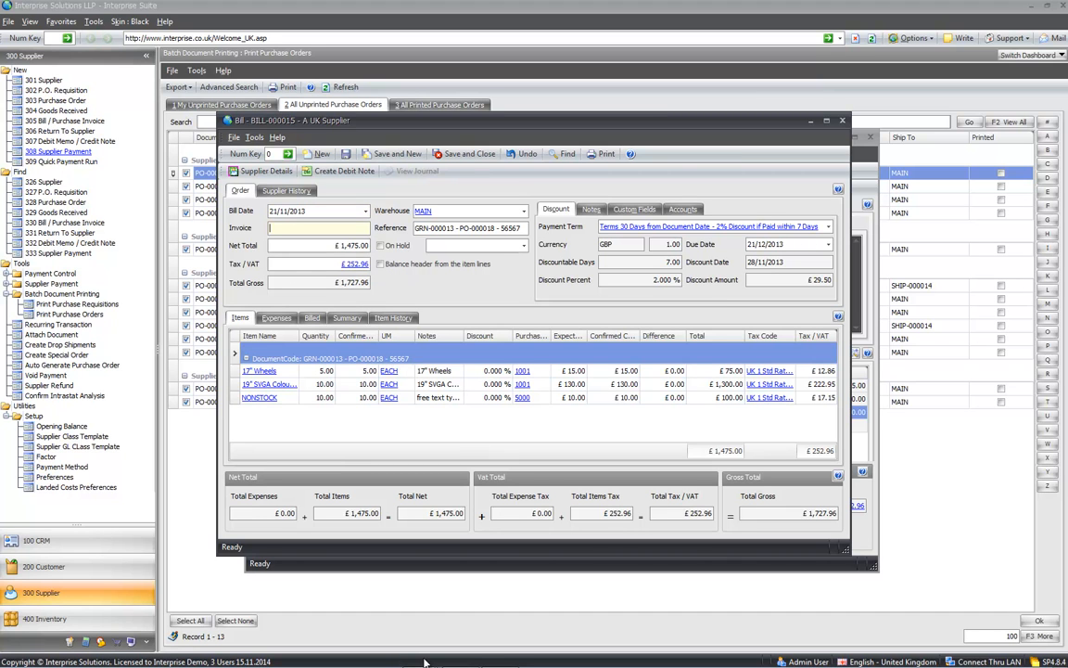
key("Tab")
type("5656")
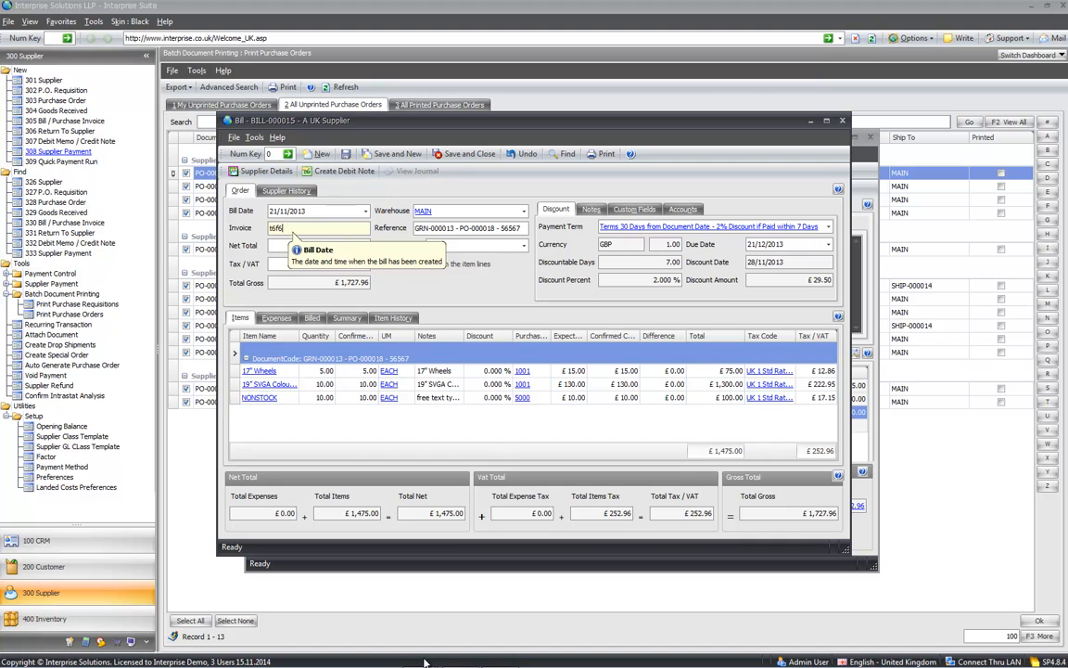
key("BackSpace")
key("BackSpace")
key("BackSpace")
key("BackSpace")
type("BILL")
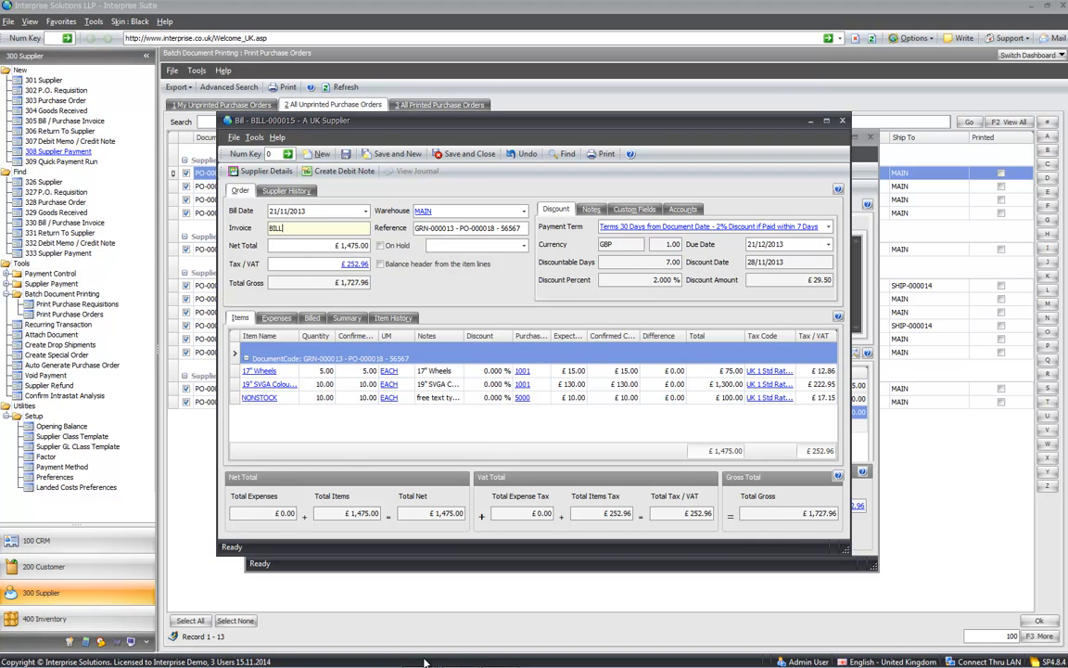
type(" 12456")
key("Tab")
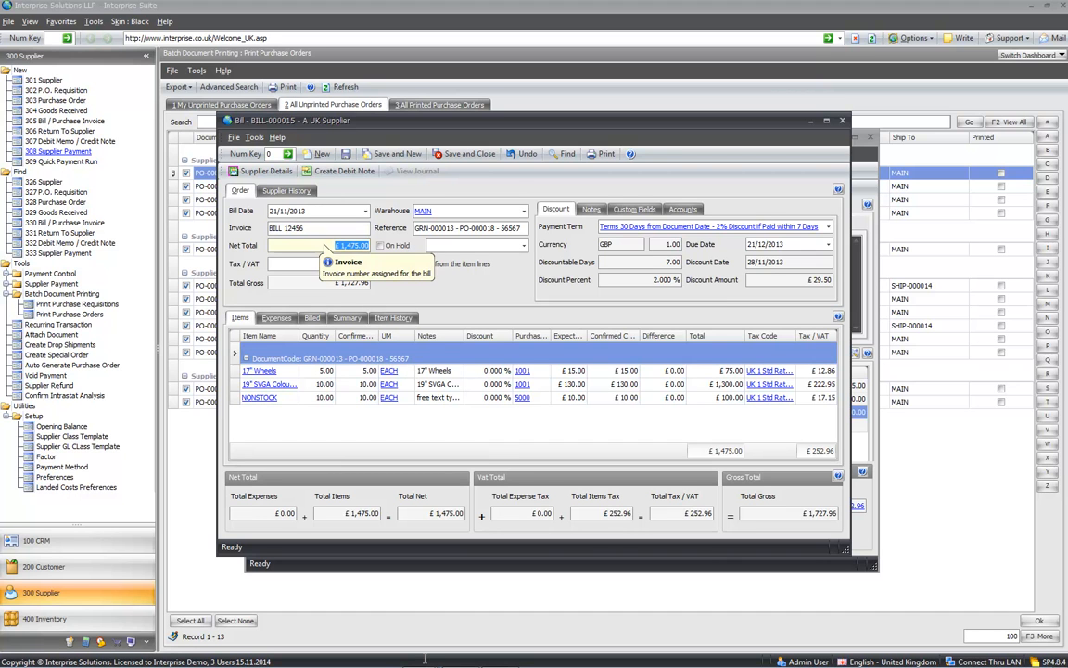
key("shift+Tab")
type("457")
key("Tab")
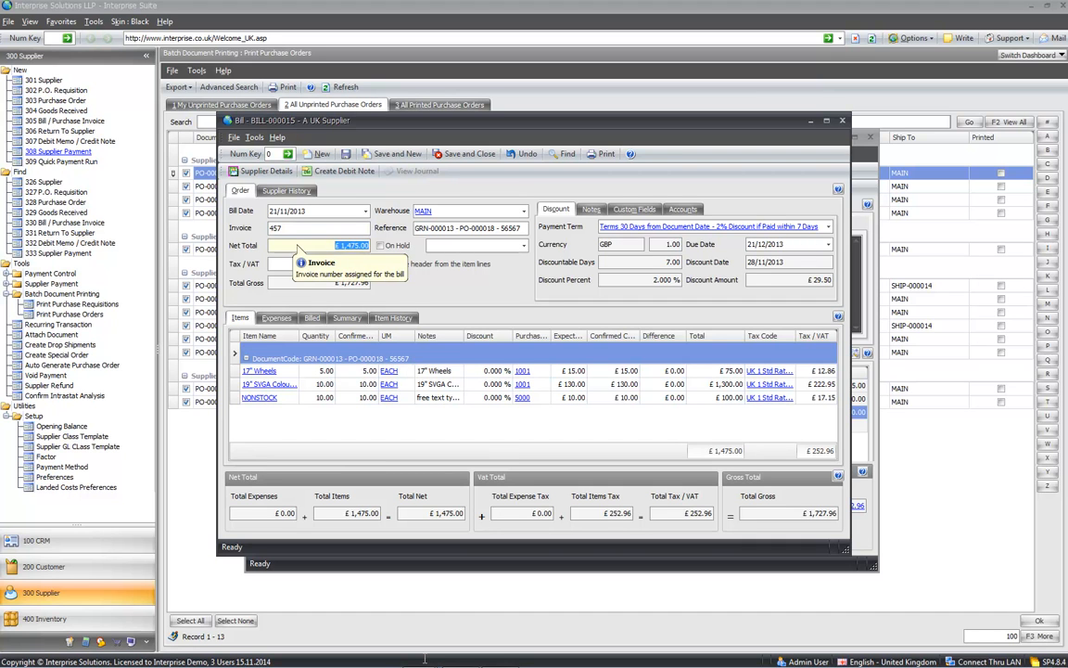
key("shift+Tab")
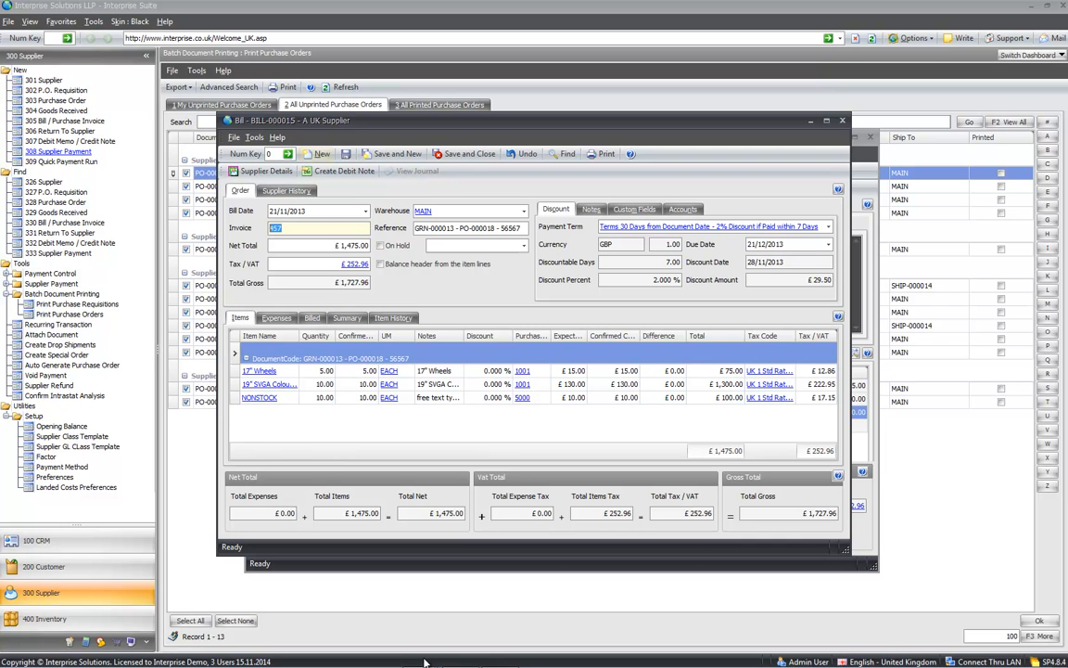
Step: Open the supplier's details, look through the references in its transaction ledger, and close the supplier record
left_click(262, 171)
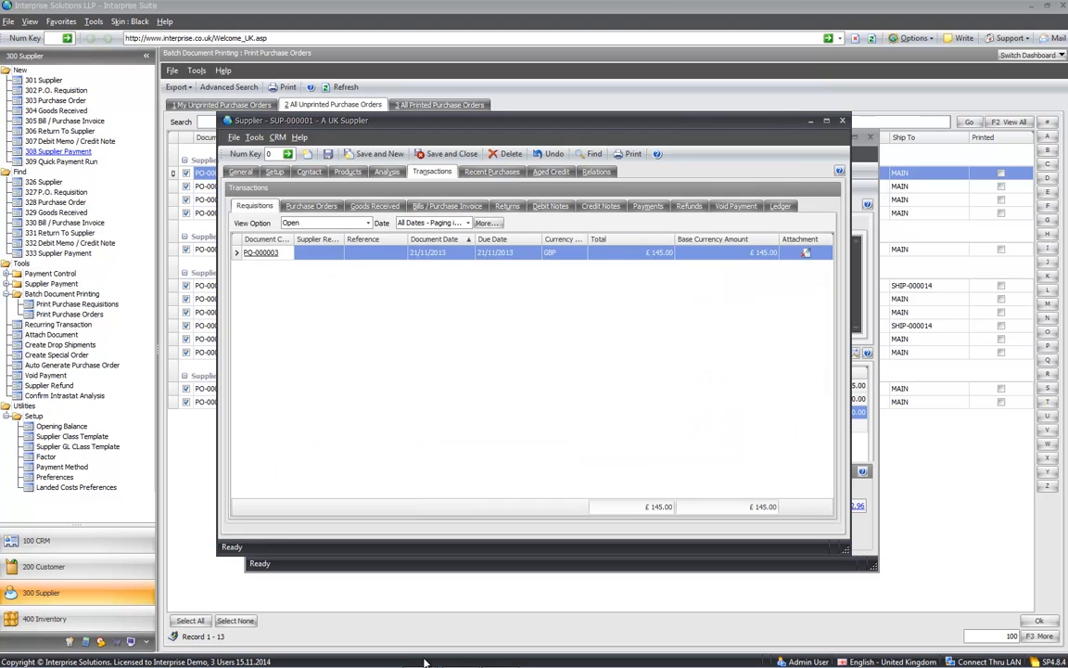
left_click(781, 206)
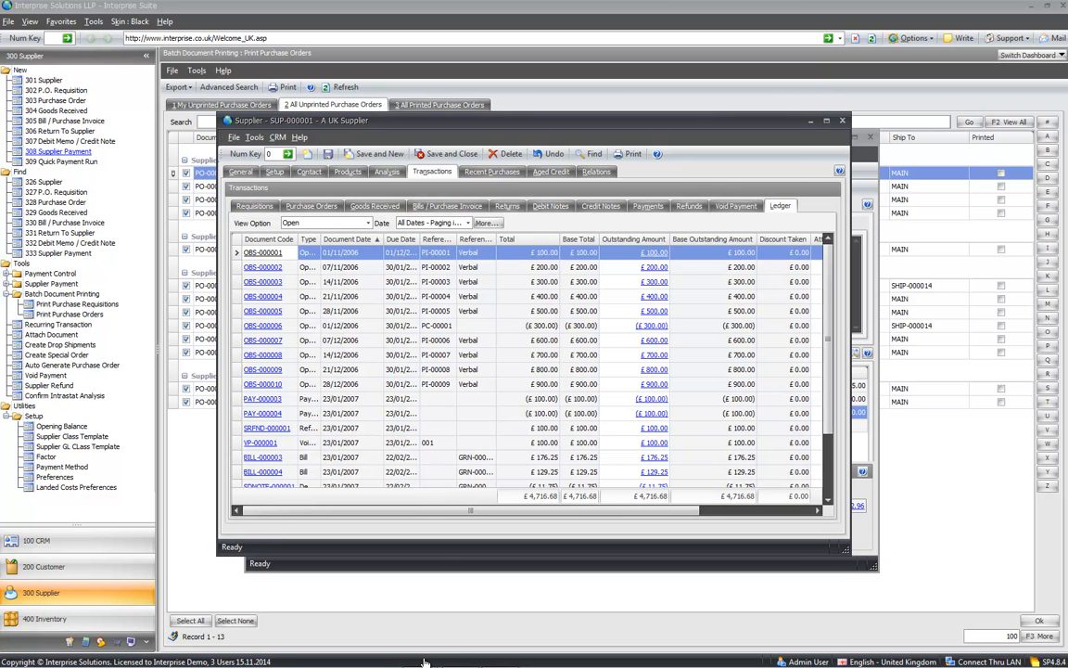
left_click(438, 326)
scroll(438, 325, "down", 2)
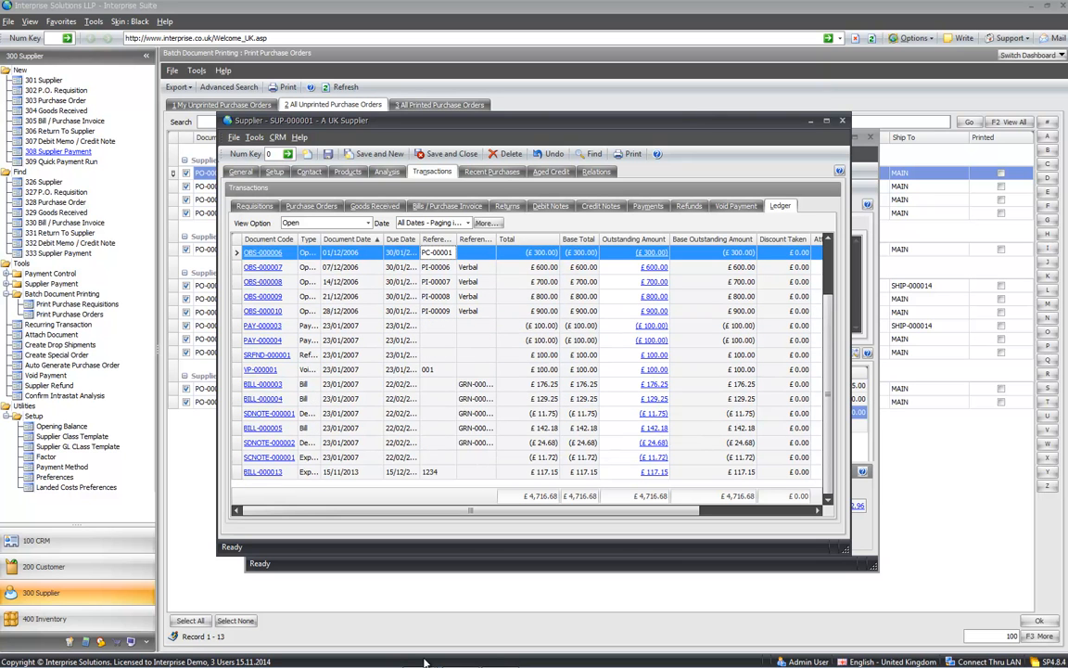
left_click(843, 121)
Step: Set the bill's invoice number to 12345
type("1234")
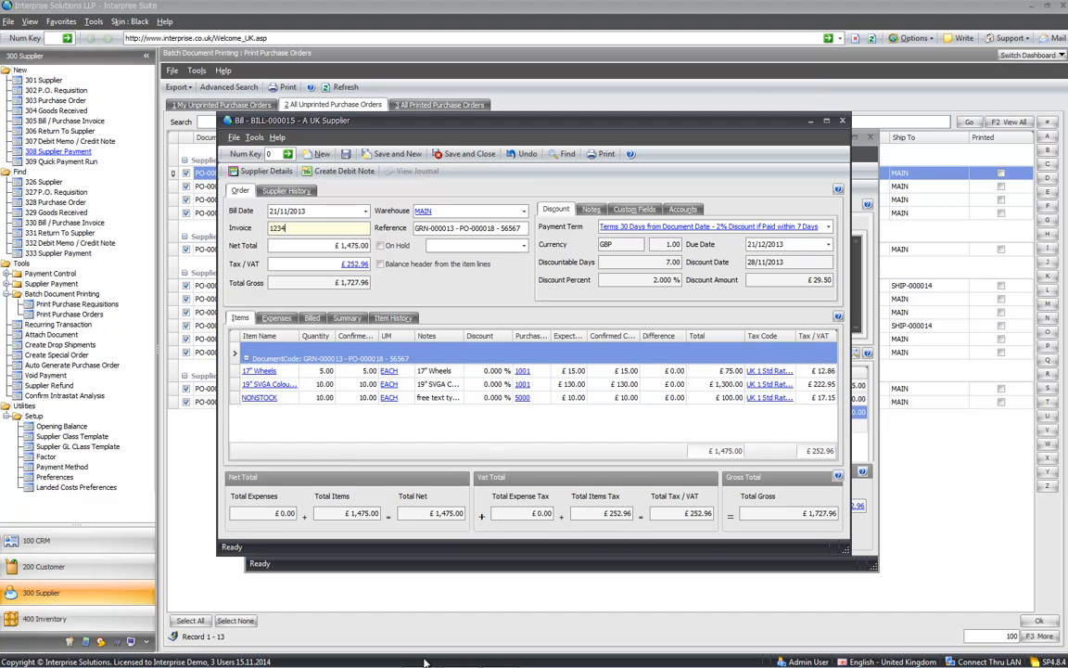
key("Tab")
key("End")
type("5")
key("Tab")
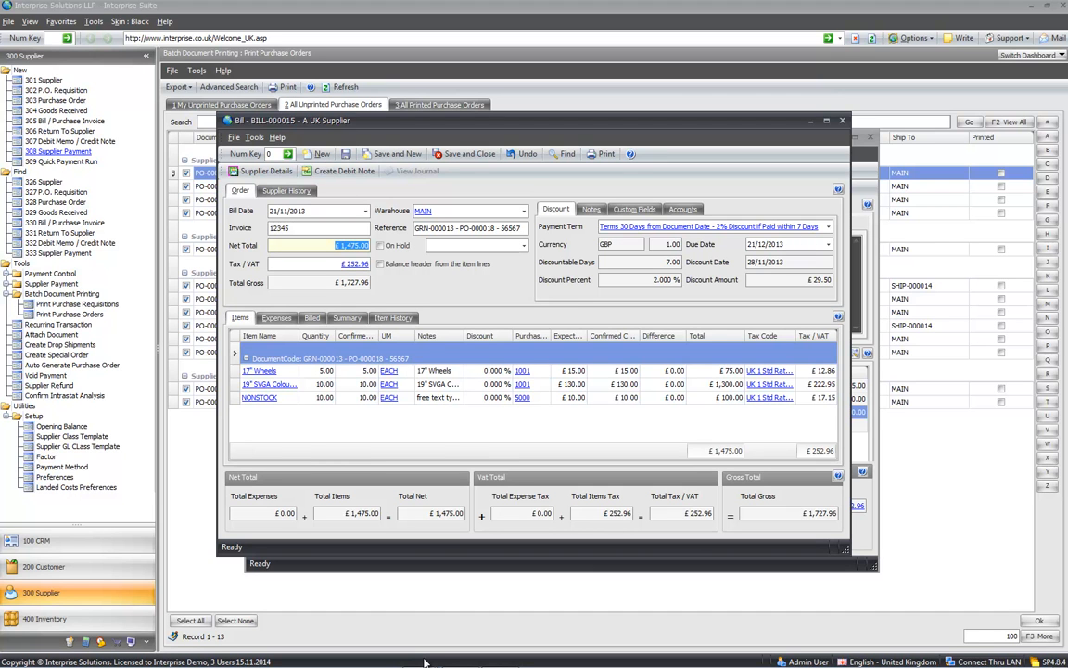
Step: Check the bill's totals, on-hold reasons and the confirmed quantity of each item line, widening the bill window
key("Tab")
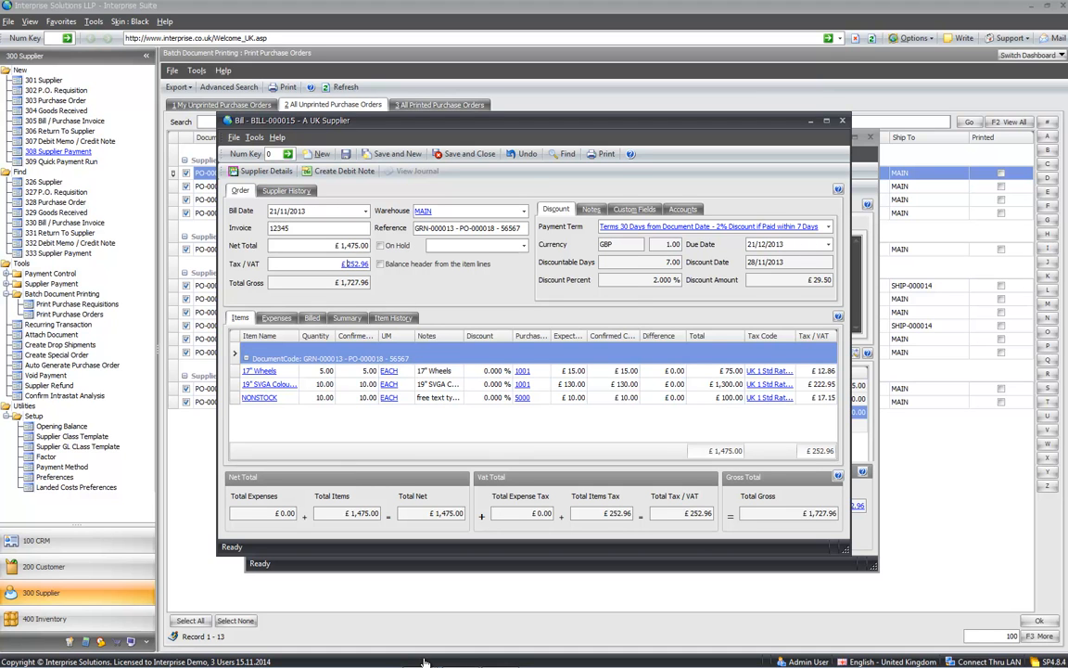
key("Tab")
left_click(523, 245)
key("Escape")
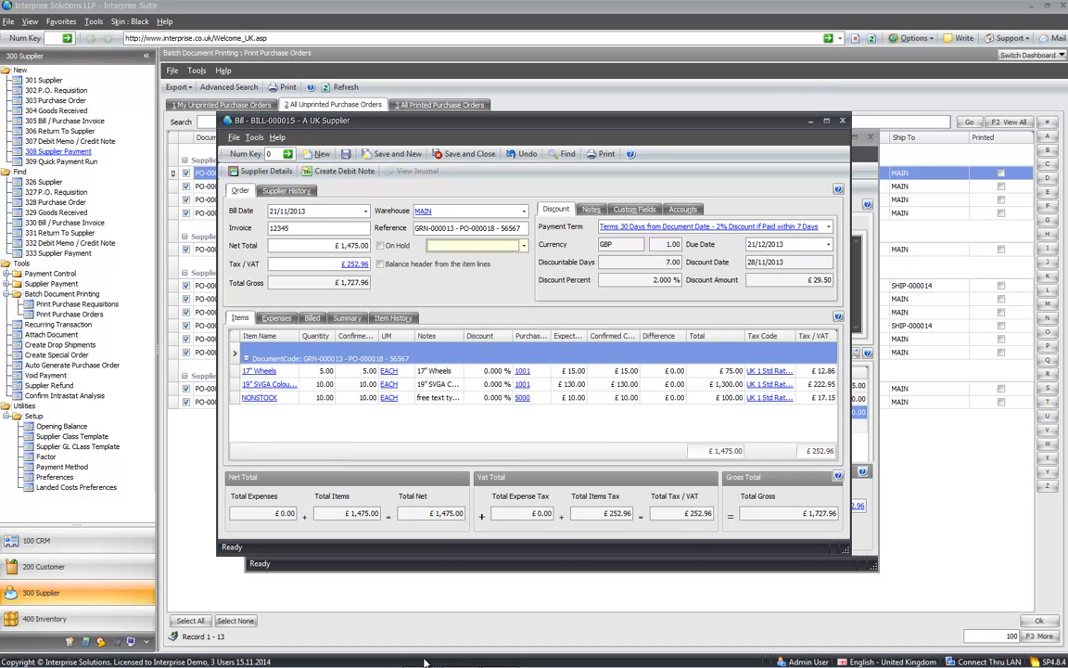
left_click_drag(218, 334, 86, 334)
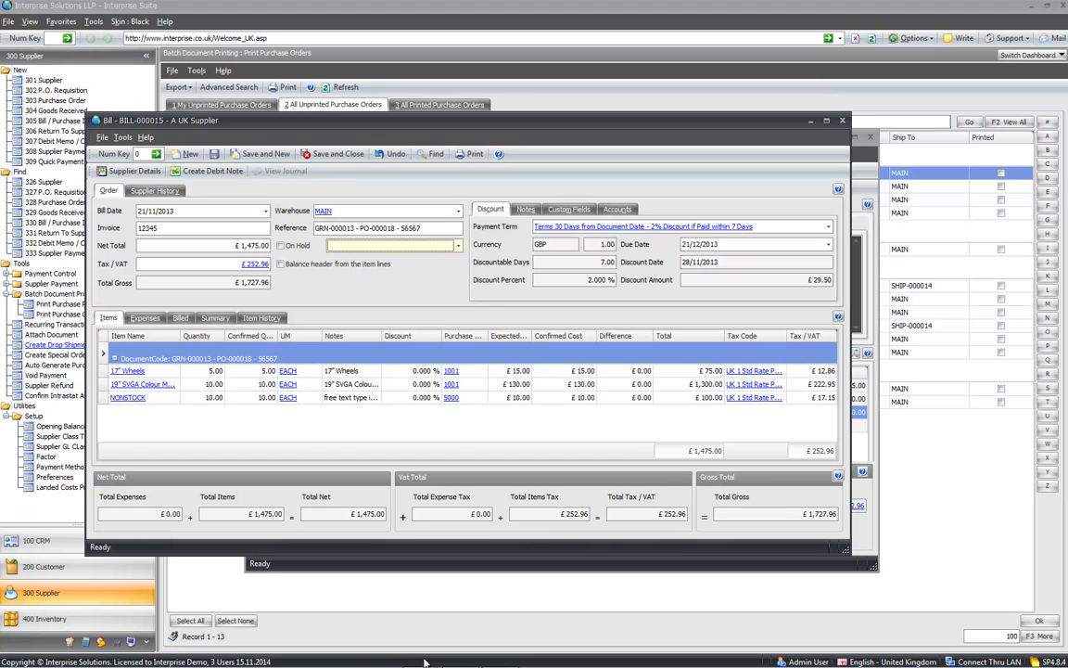
left_click(263, 371)
left_click(263, 384)
left_click(263, 398)
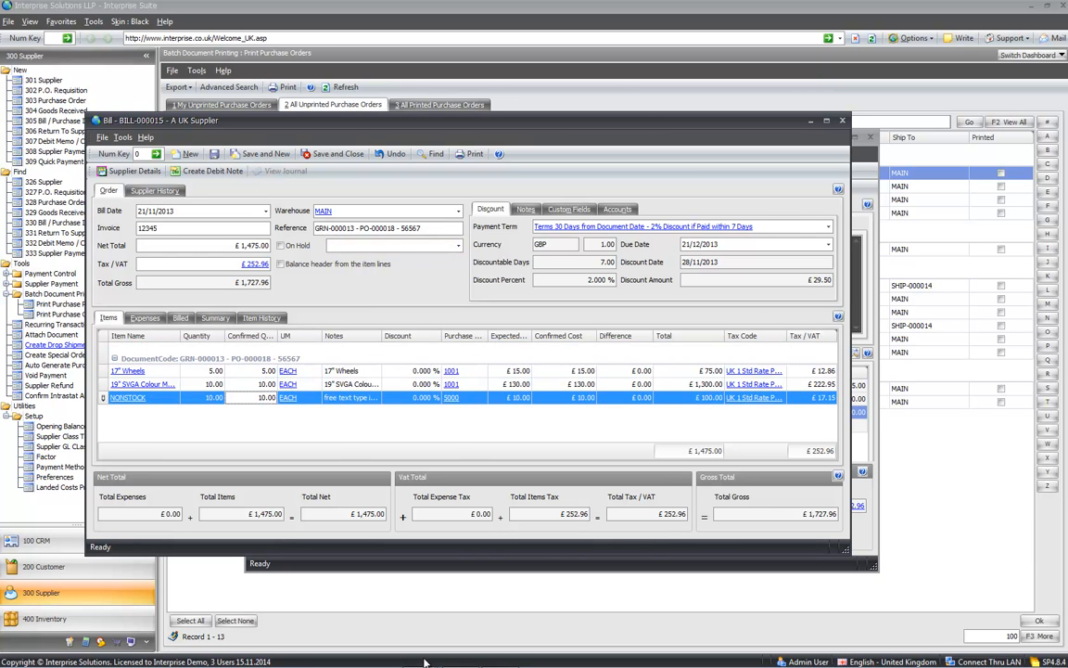
Step: Set the confirmed cost of 17" Wheels to £16 and enable balancing the bill header from the item lines
left_click(577, 371)
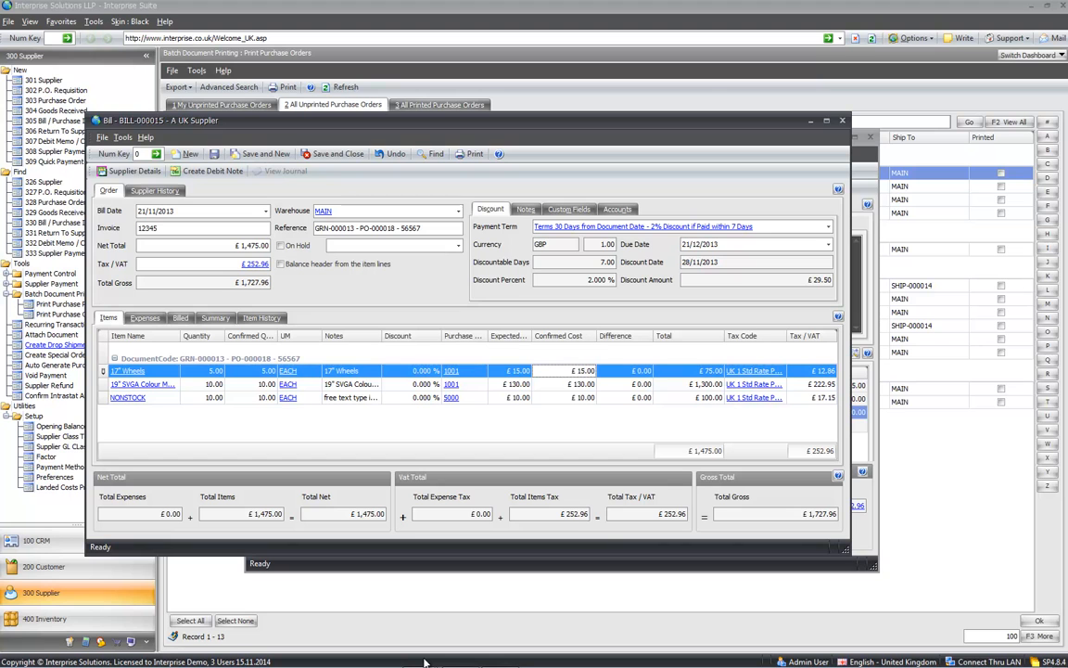
key("ctrl+a")
type("16")
key("Tab")
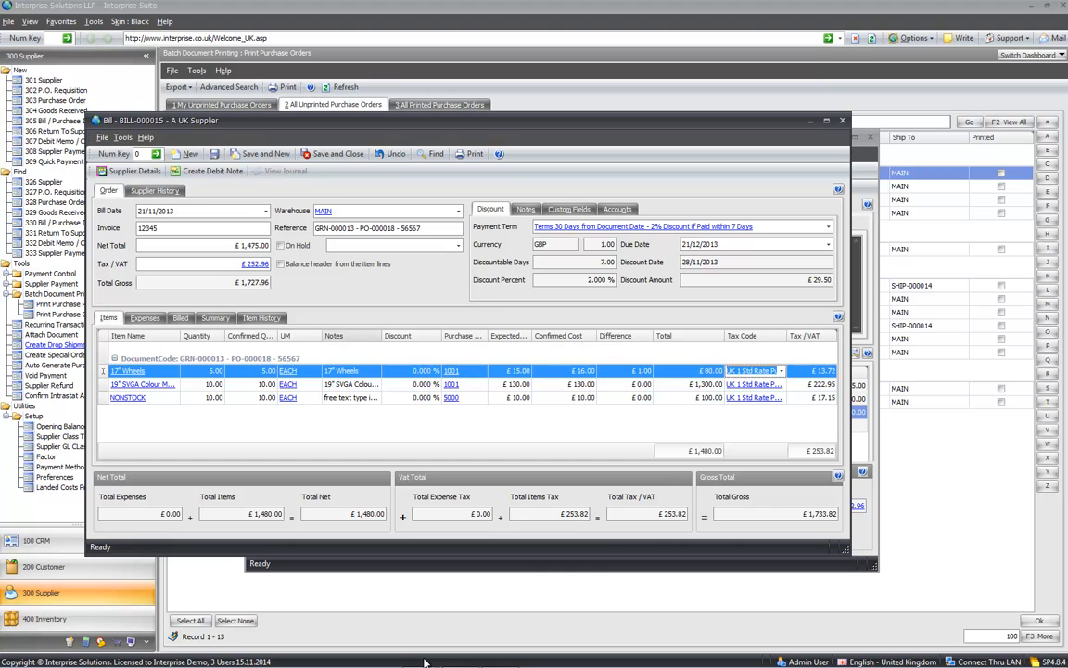
left_click(281, 264)
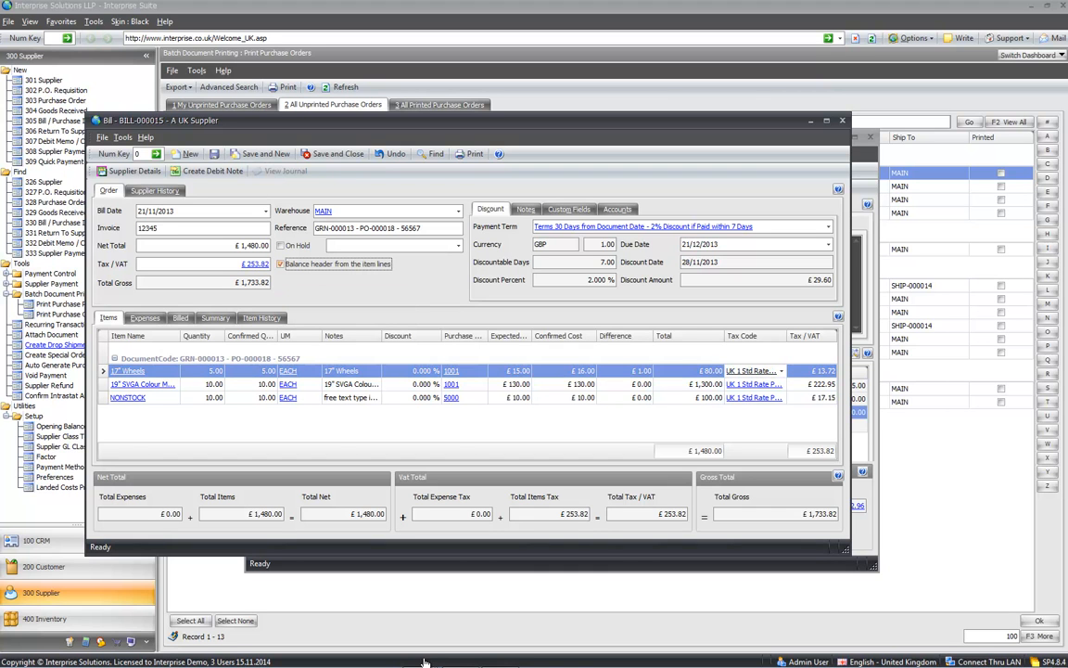
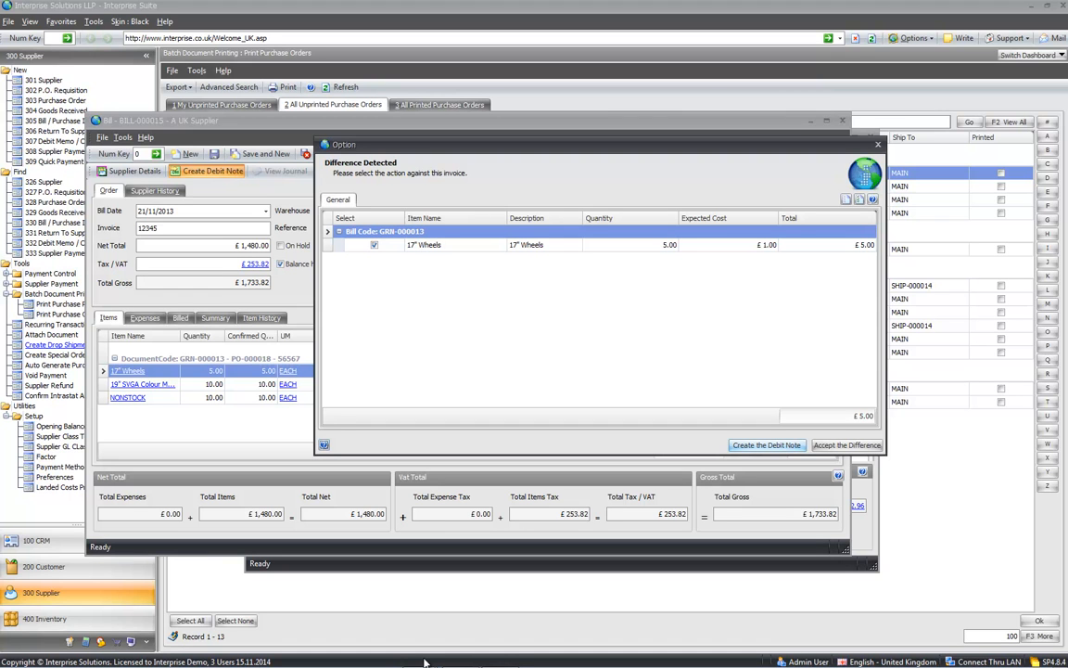
Step: Create the debit note for the 17" Wheels cost difference, read its item line note and close the debit memo
key("Return")
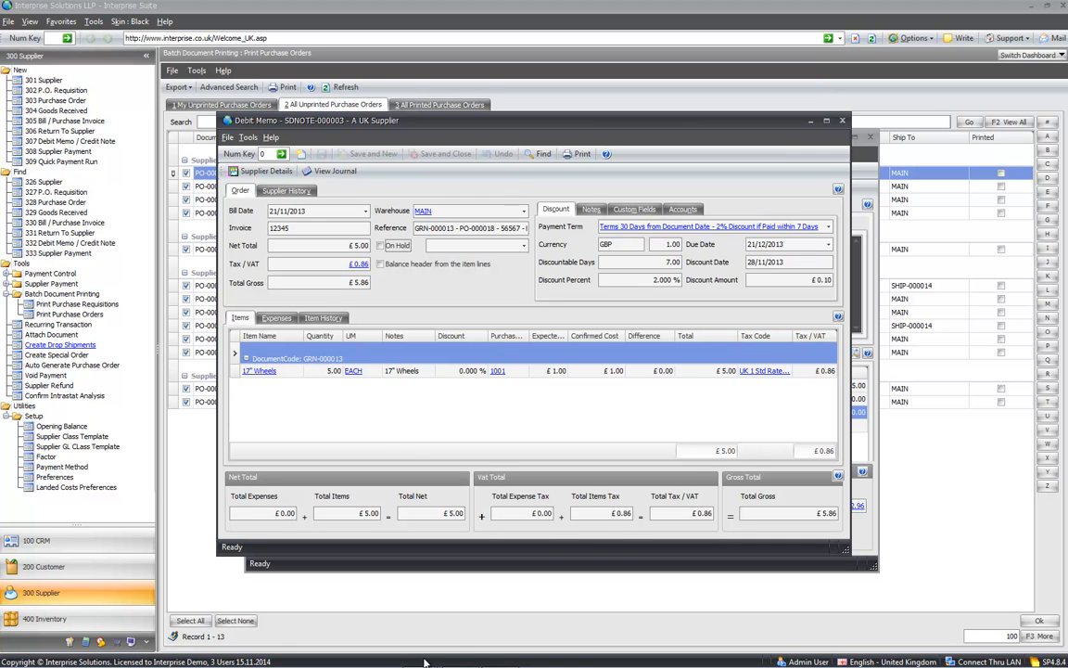
left_click(429, 371)
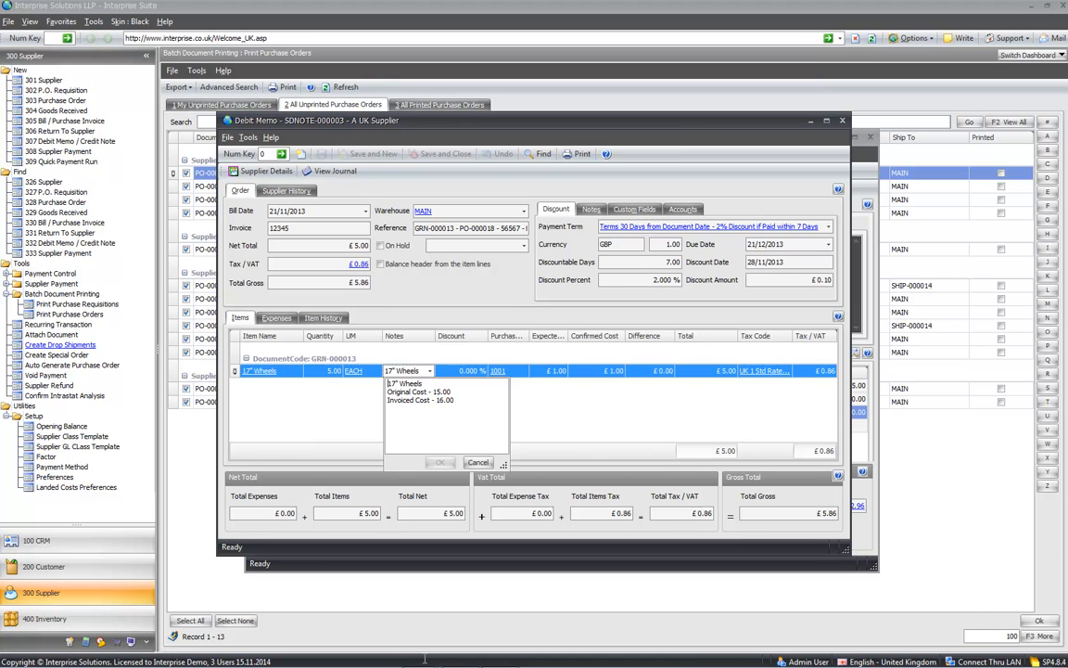
left_click(425, 662)
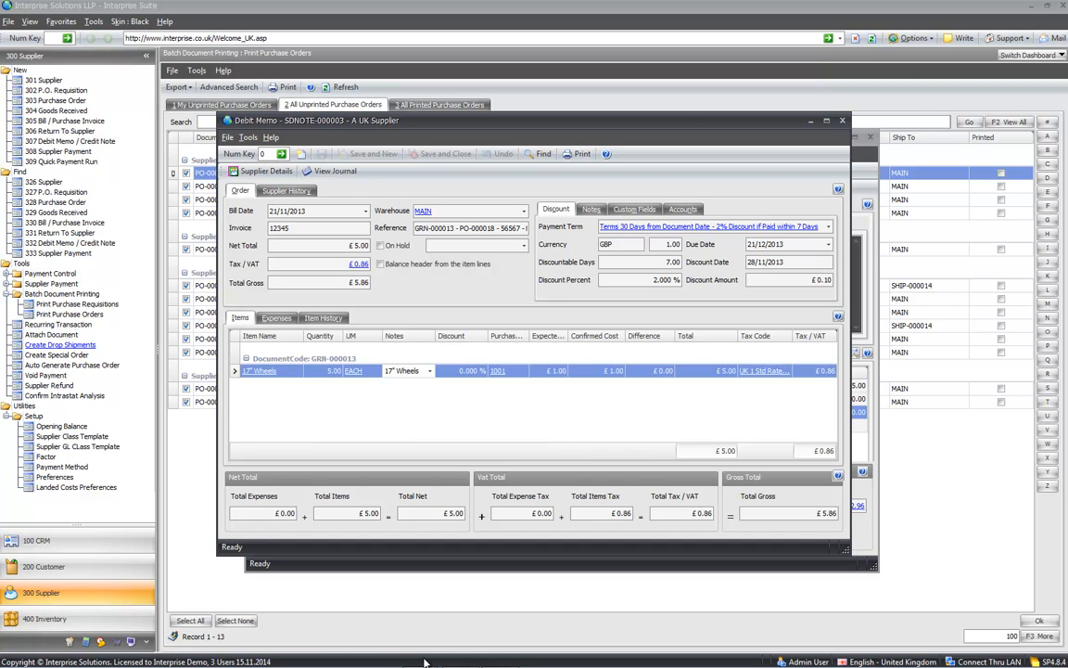
left_click(844, 120)
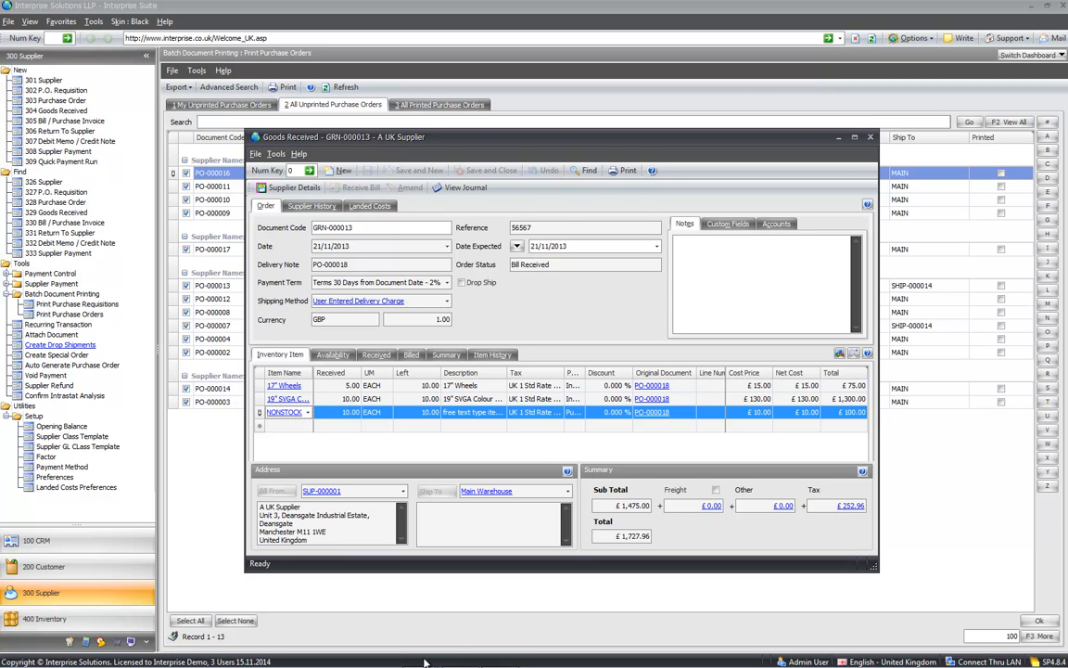
Step: Open the supplier's transaction ledger and examine the new bill and debit note entries, widening the window to show all columns
left_click(421, 657)
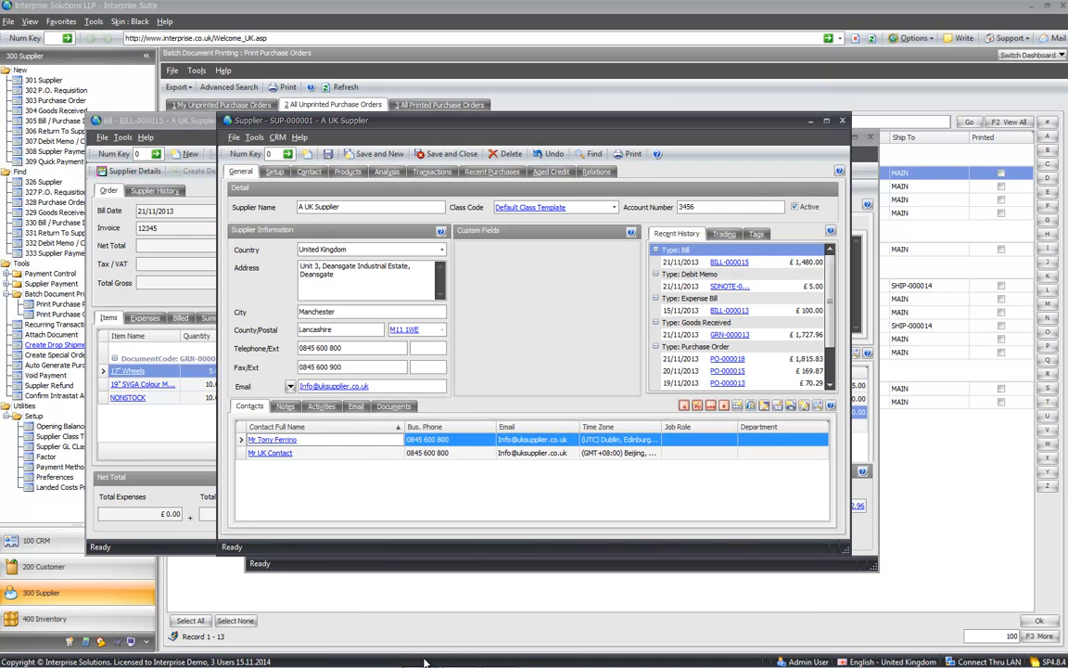
left_click(432, 172)
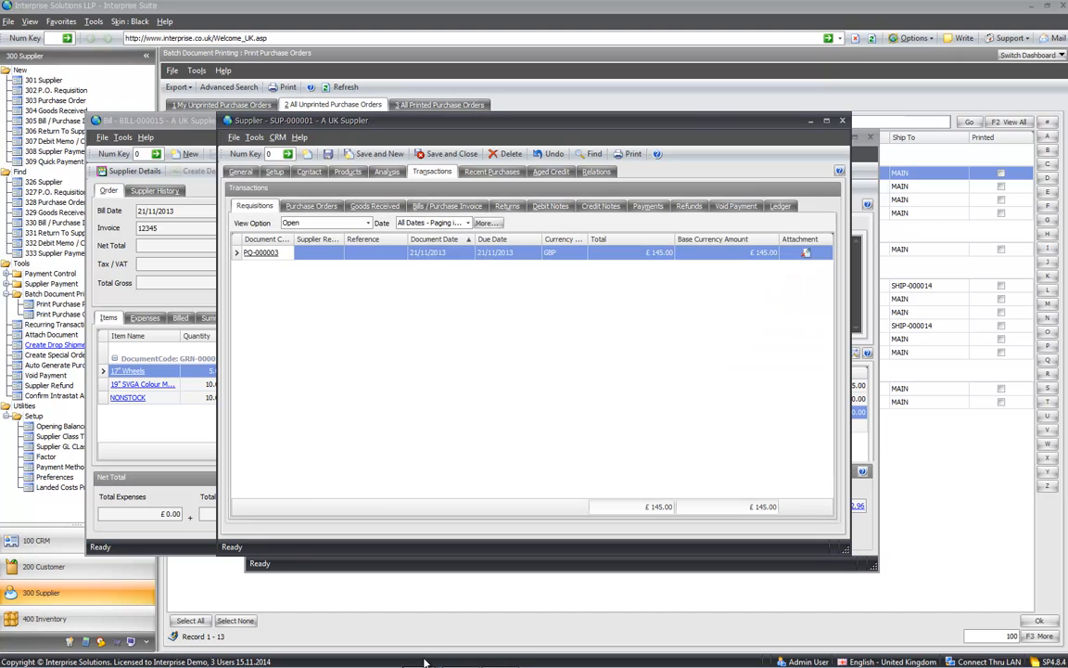
left_click(781, 206)
left_click_drag(828, 332, 828, 405)
left_click(307, 458)
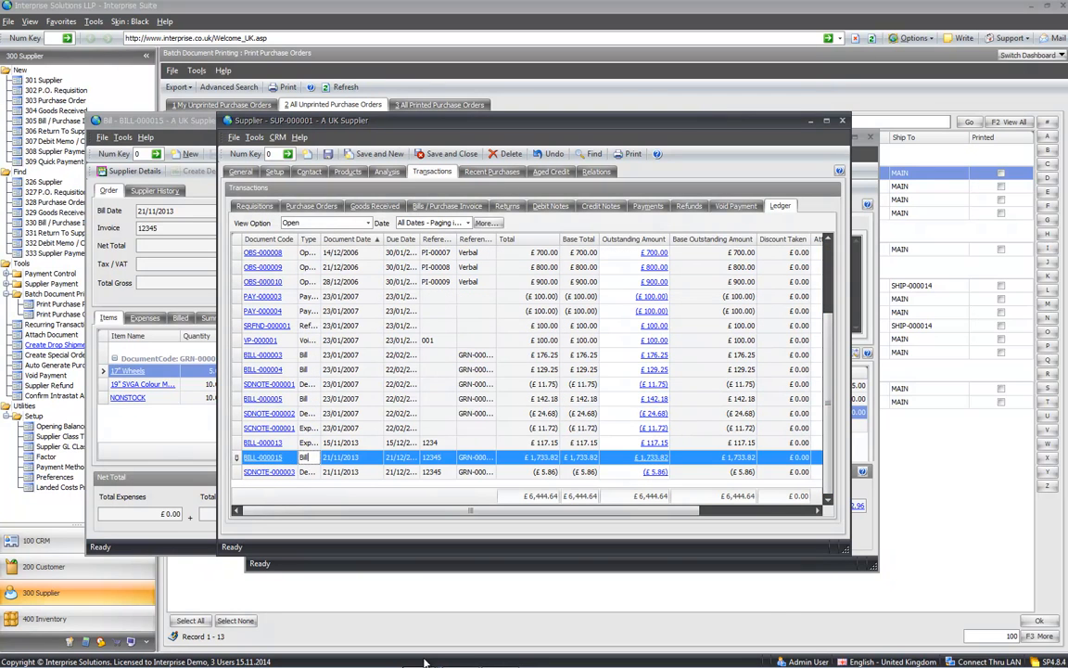
left_click_drag(218, 445, 109, 445)
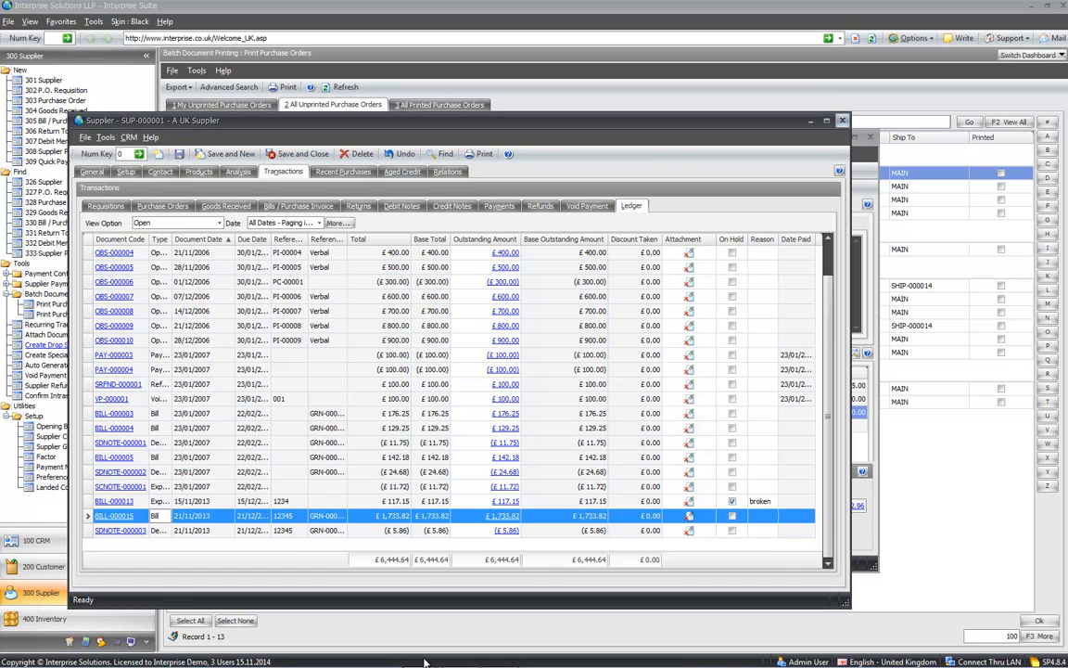
Step: Close the supplier record, the bill and the goods received note
key("Escape")
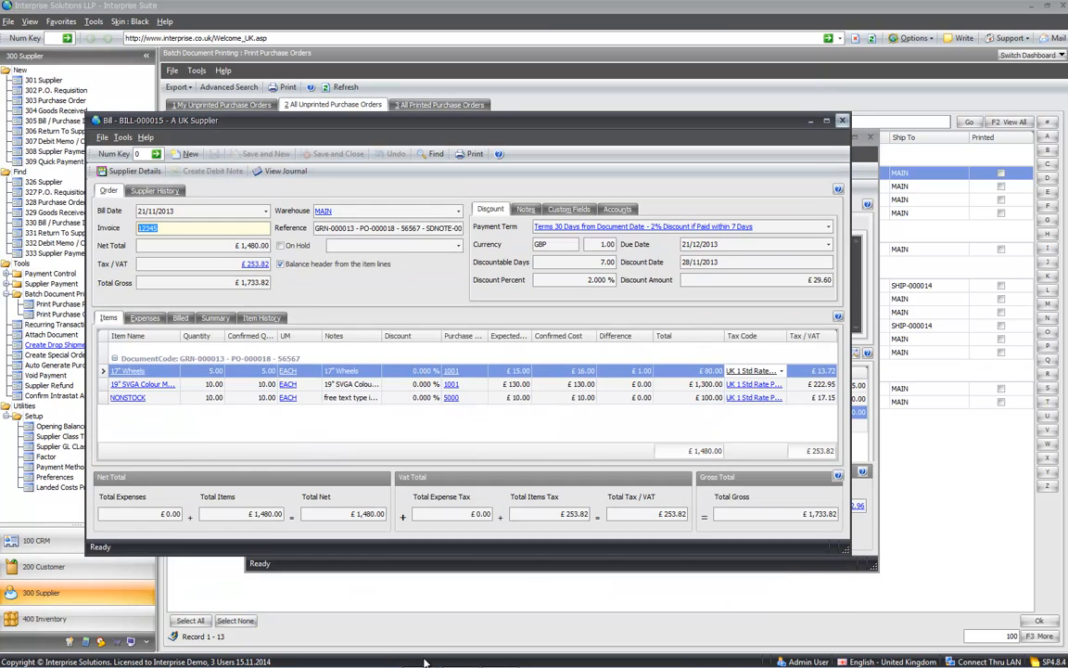
key("Escape")
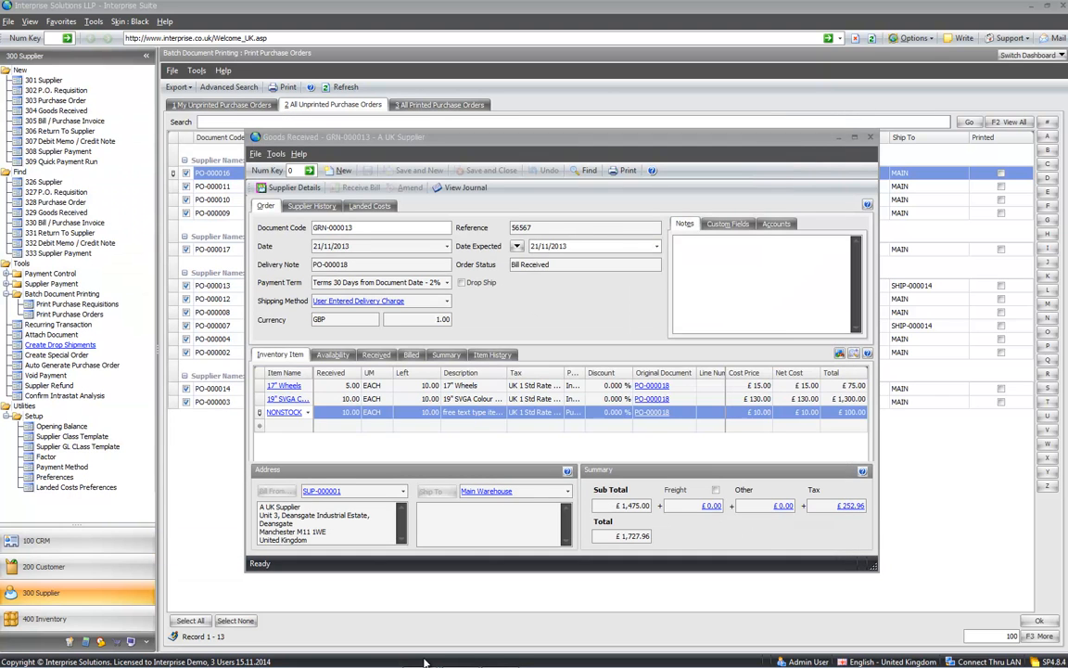
key("Escape")
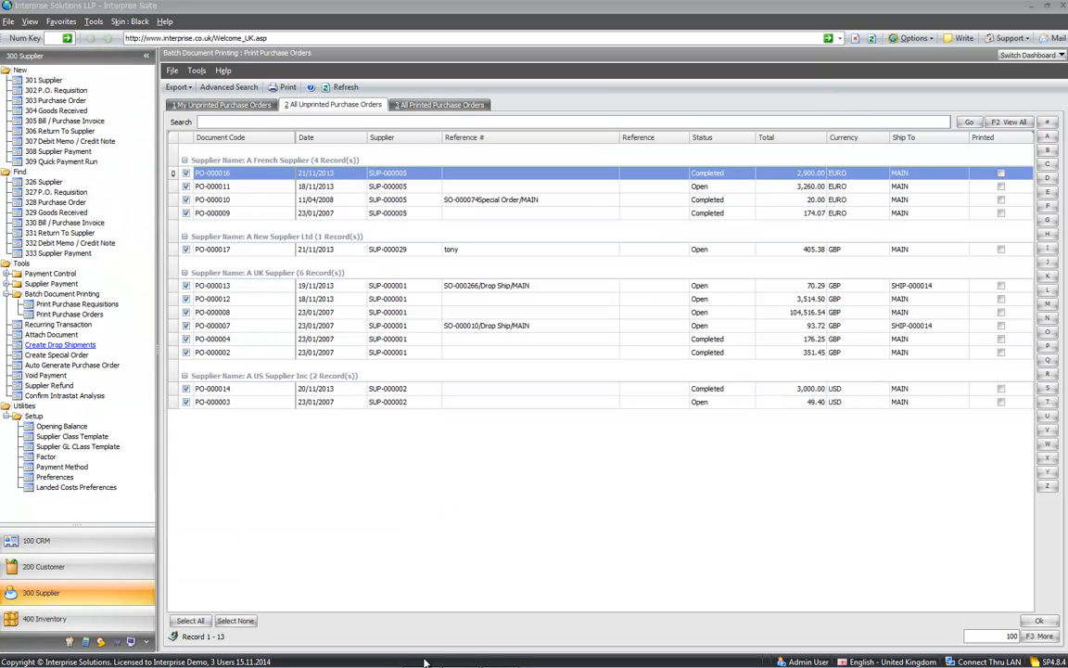
Step: Start a new purchase order for A French Supplier and set its Reference # to "verbal"
mouse_move(422, 656)
left_click(56, 101)
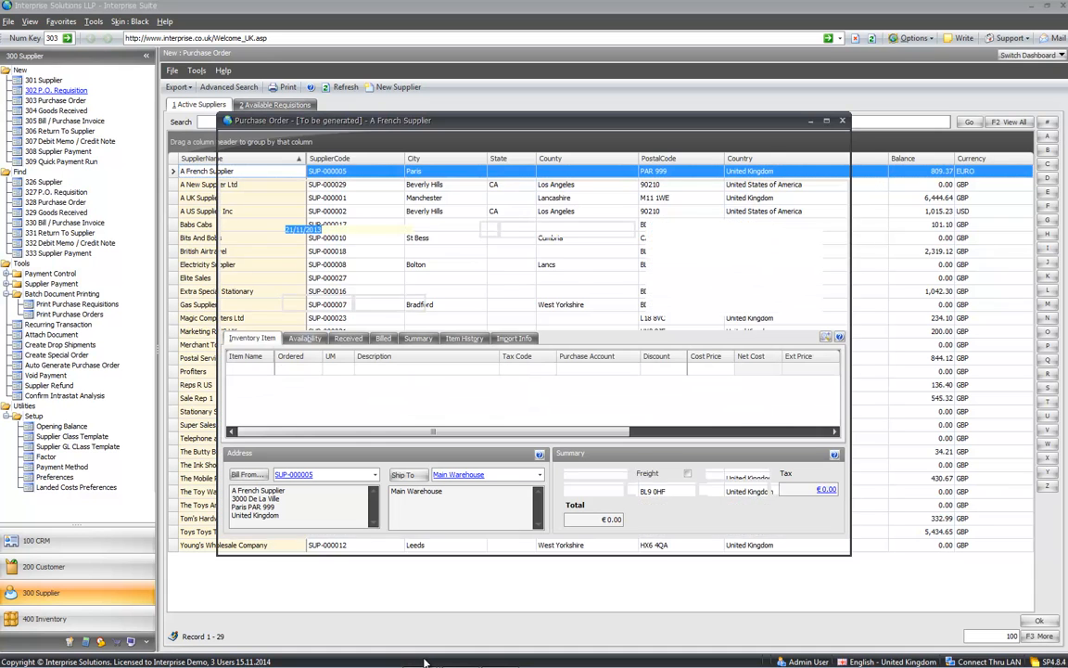
key("Tab")
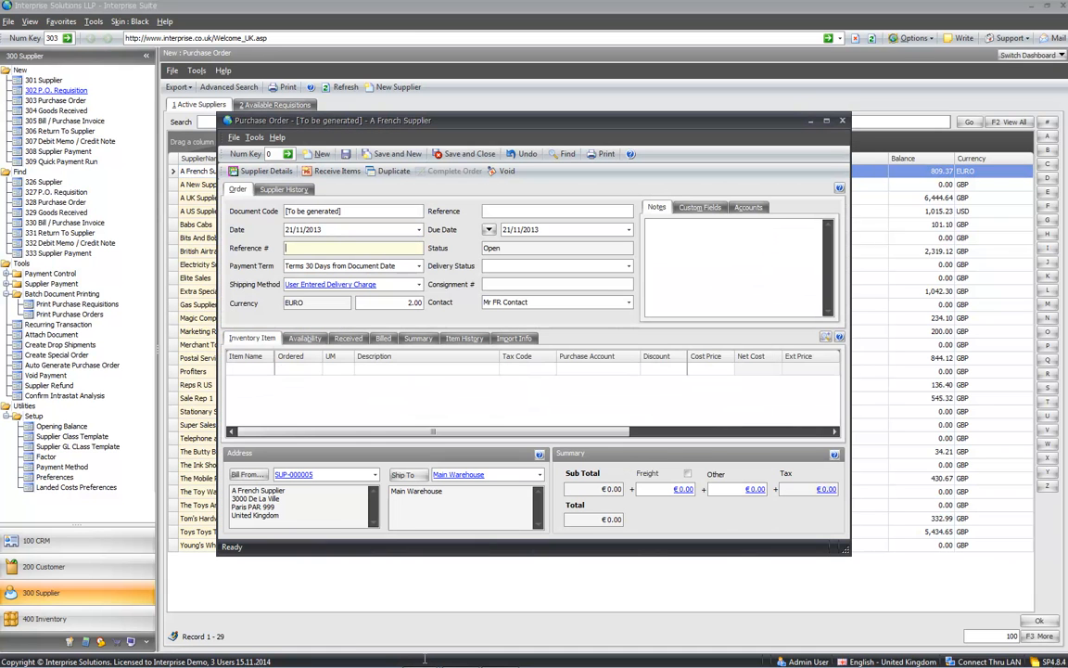
type("verbal")
key("Tab")
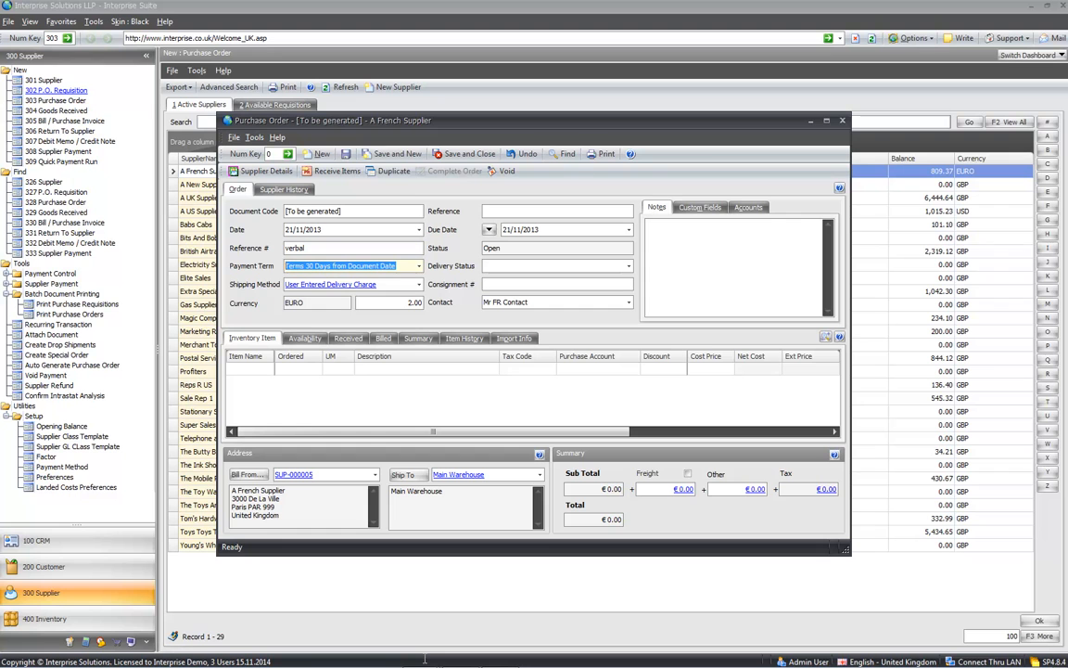
Step: Add 17" Wheels and 19" SVGA Colour Monitor to the purchase order with an ordered quantity of 1 each
key("Tab")
key("Down")
key("space")
key("Down")
key("space")
key("Return")
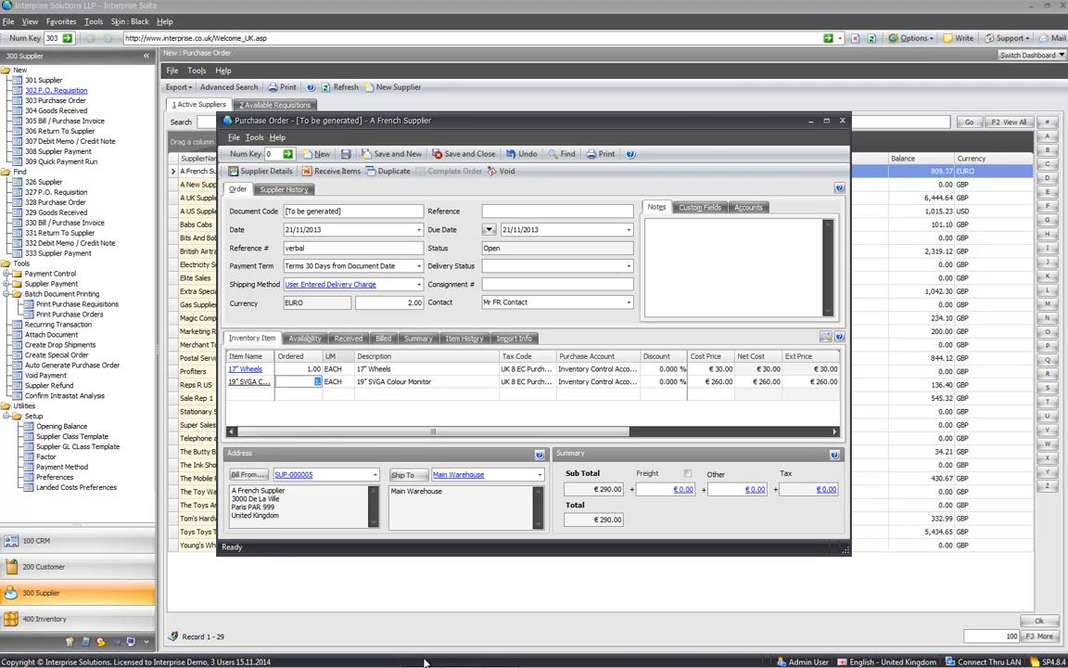
Step: Check the order's exchange rate and the 17" Wheels cost price, and save and close the purchase order
key("ctrl+Tab")
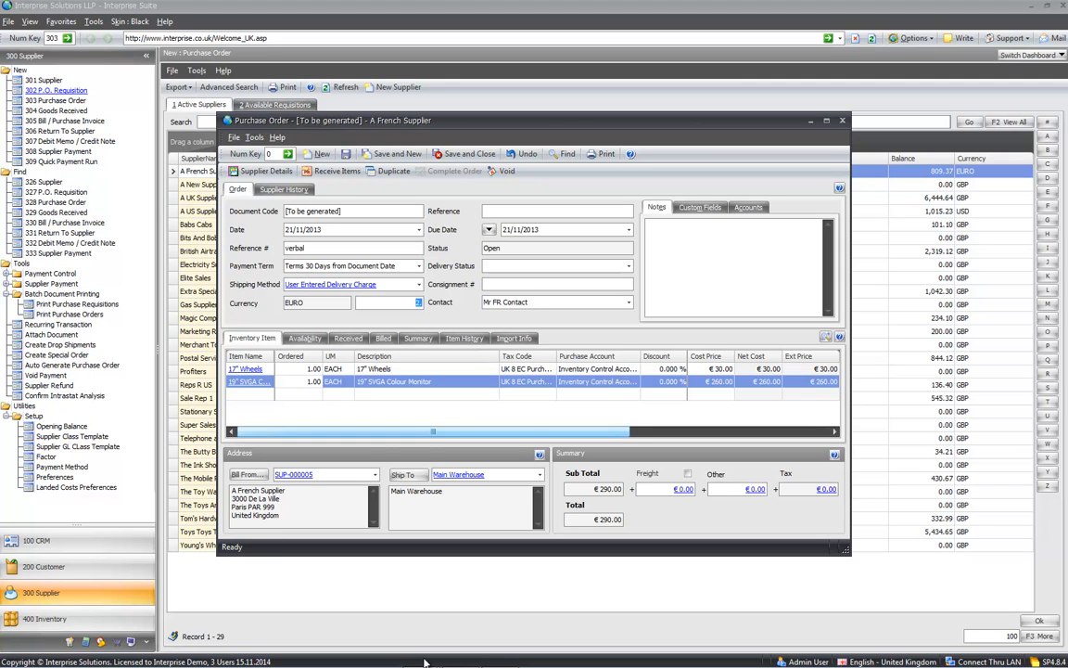
left_click(715, 370)
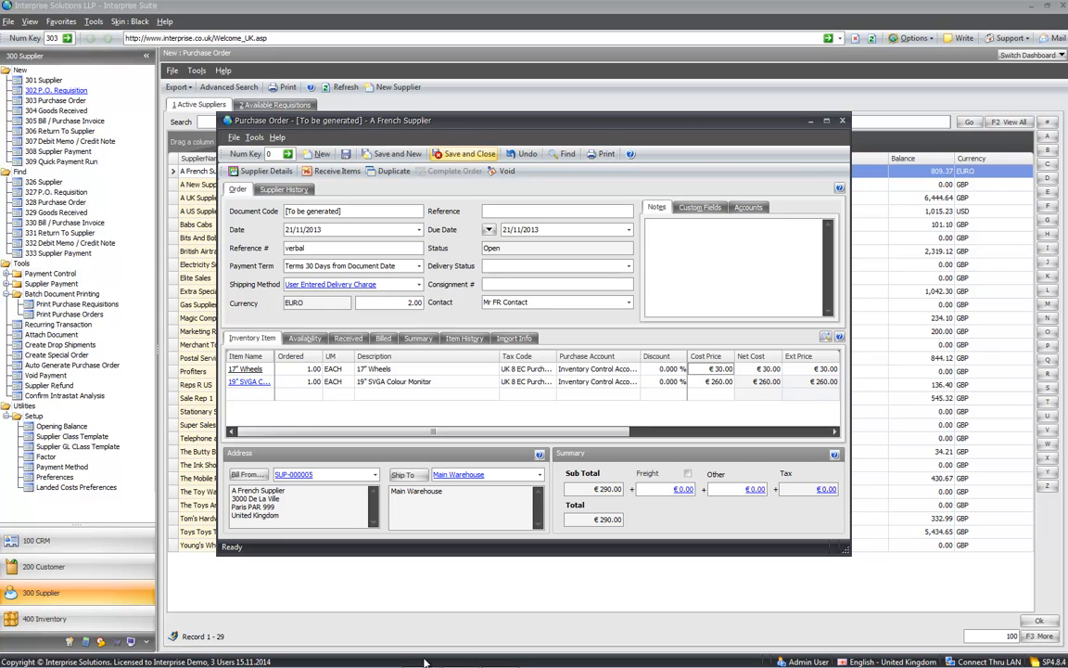
left_click(465, 154)
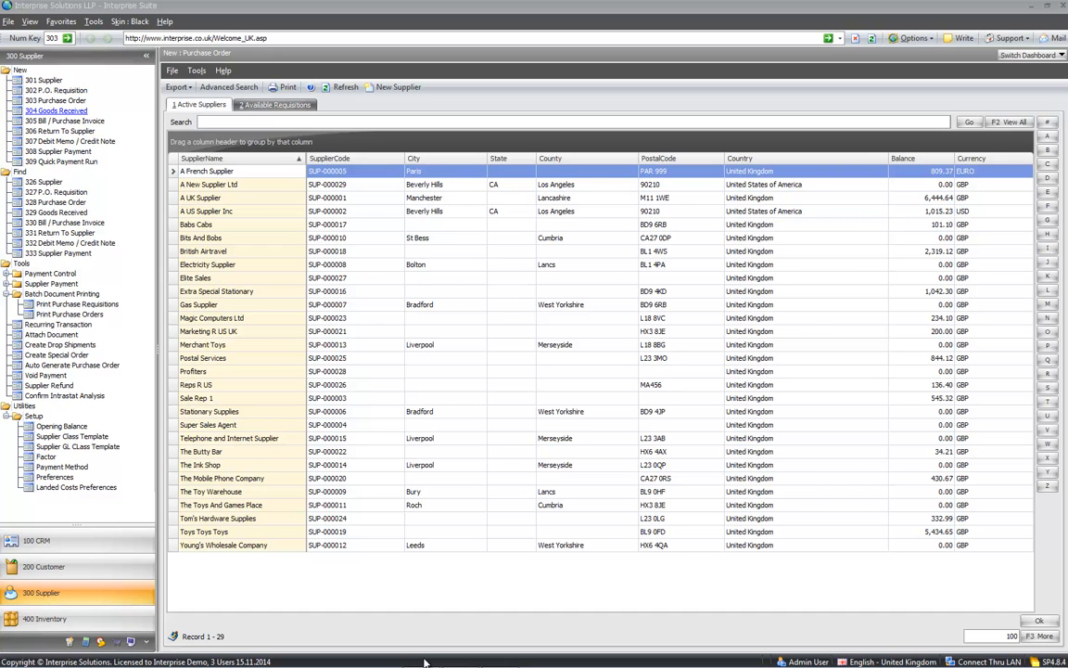
Step: Create a goods received note from A French Supplier's "verbal" purchase order only, leaving A New Supplier Ltd's order deselected
left_click(56, 110)
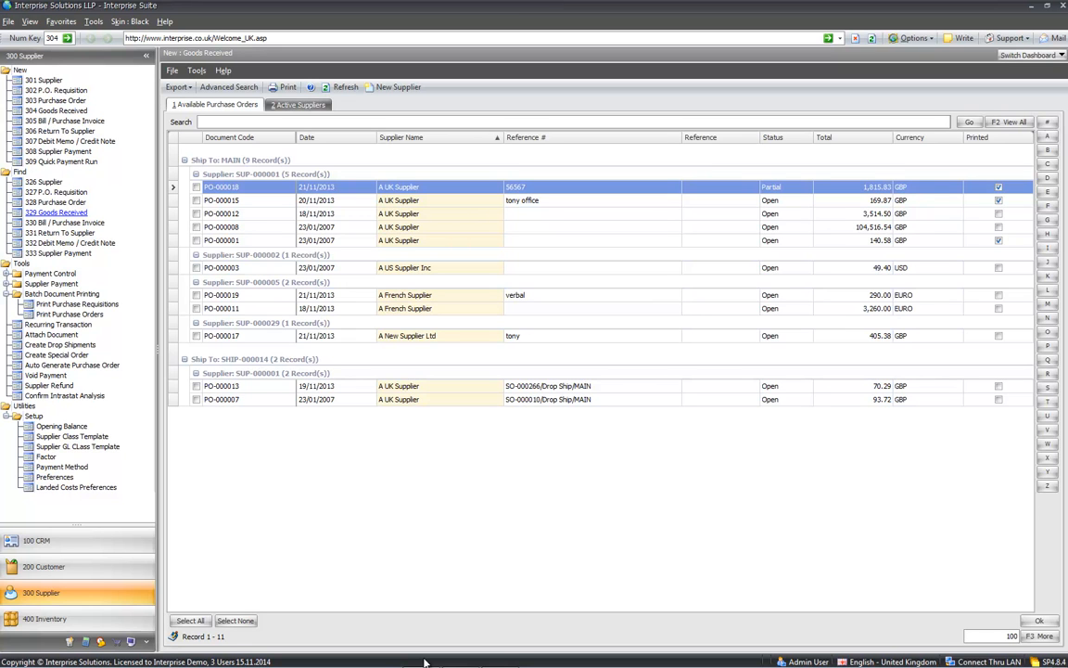
left_click(196, 336)
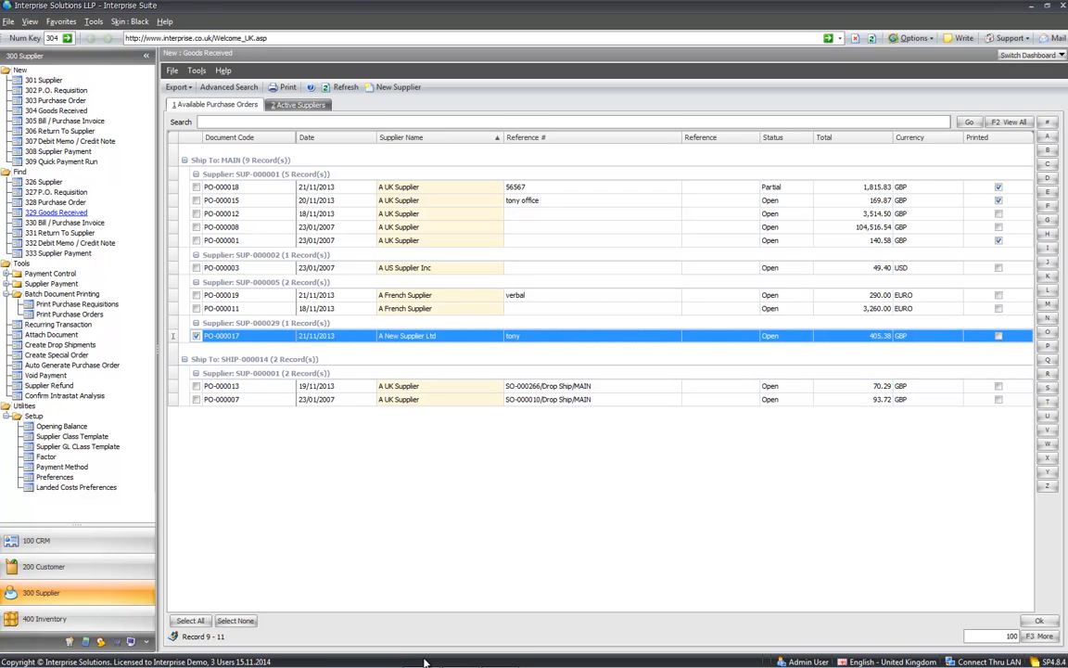
left_click(222, 295)
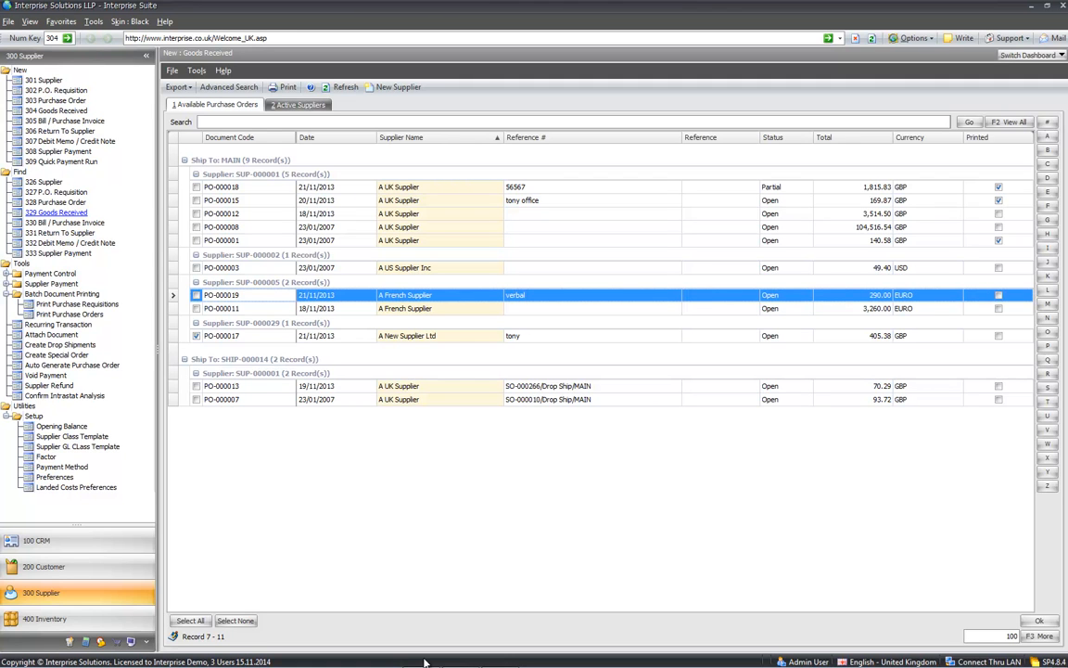
key("space")
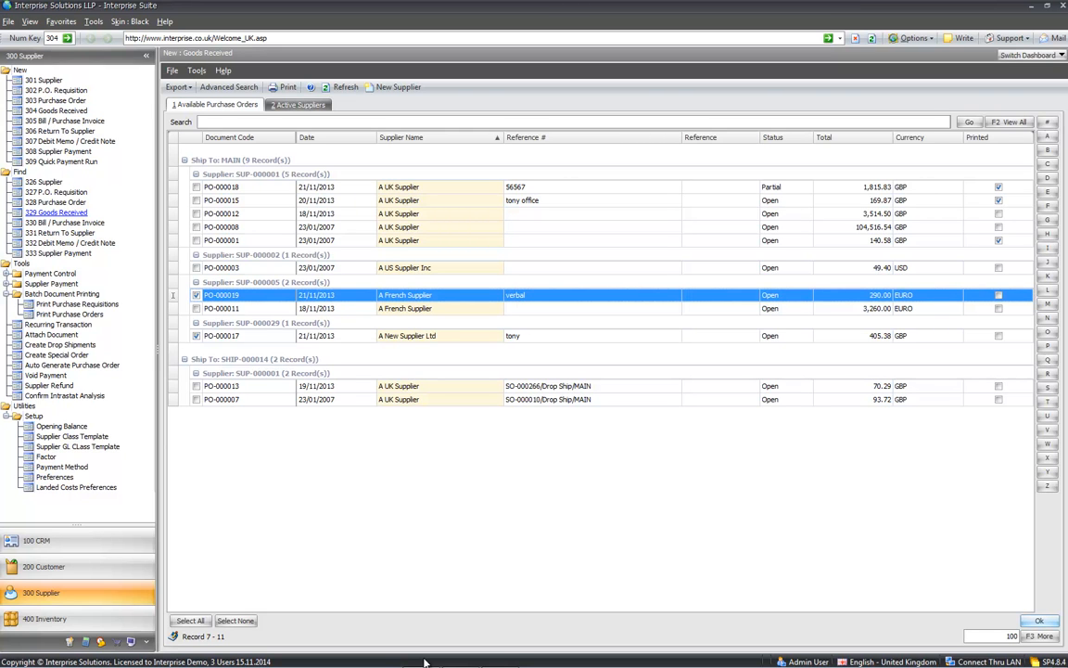
mouse_move(425, 661)
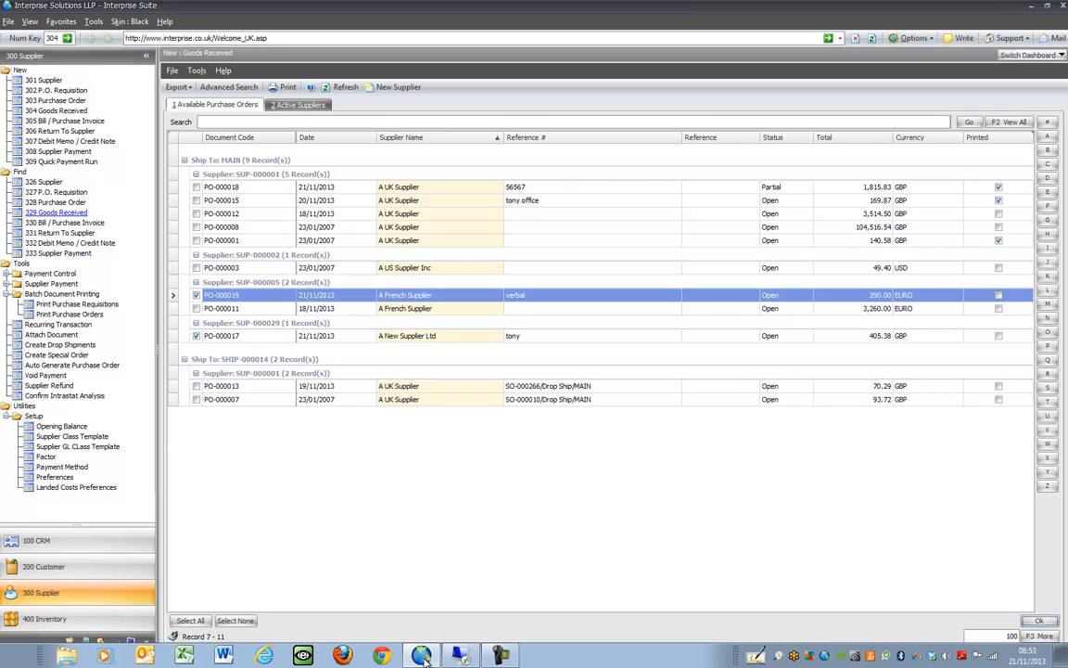
left_click(196, 336)
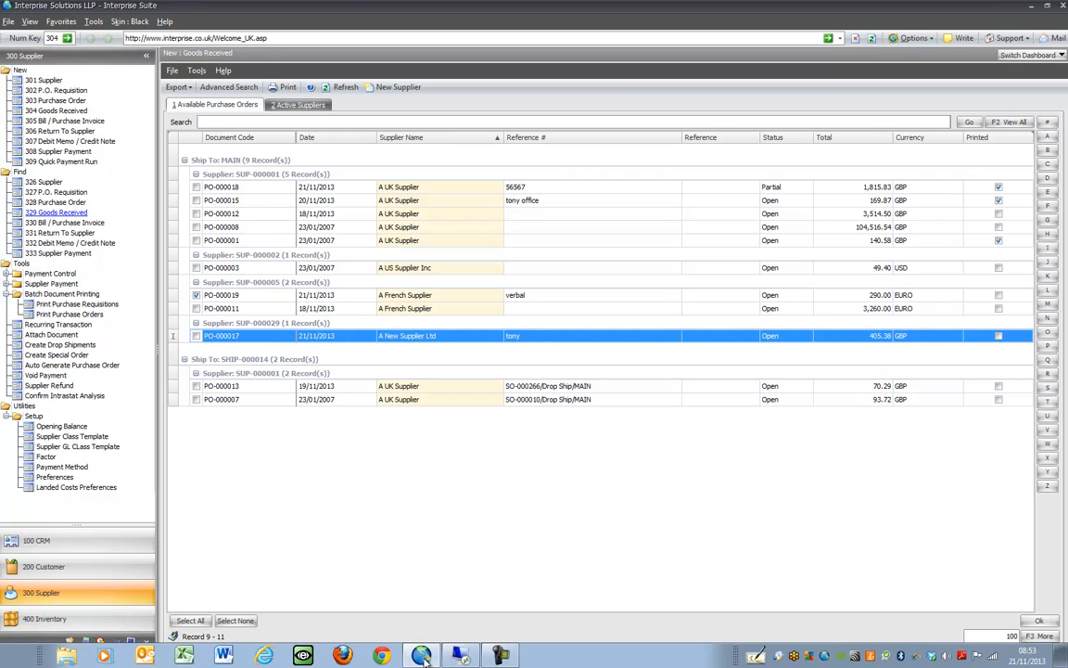
left_click(422, 655)
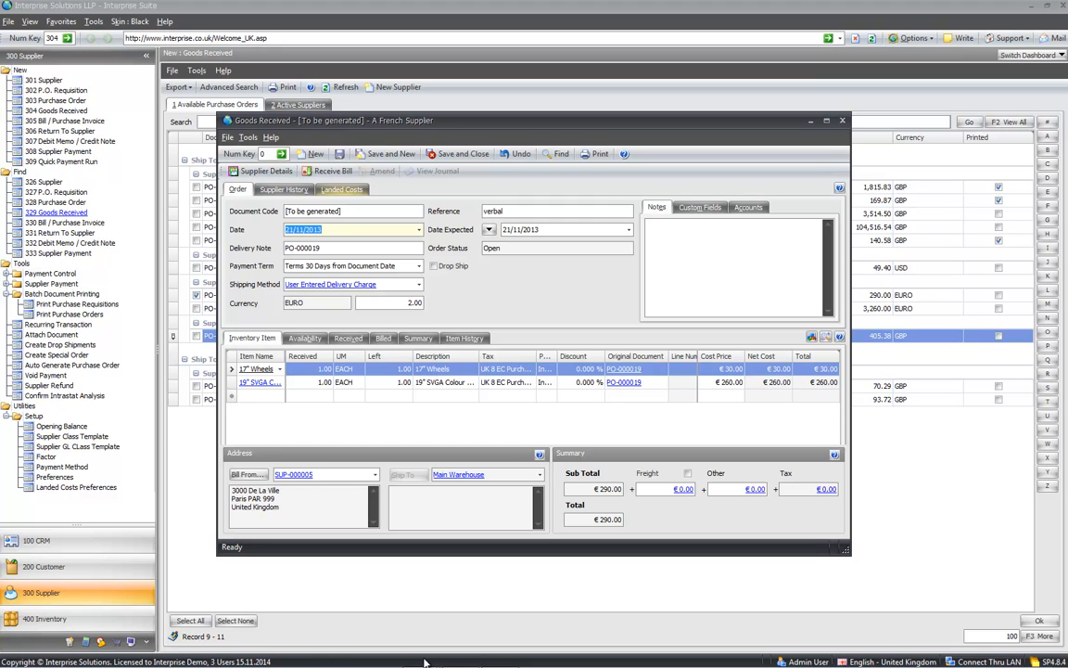
Step: Set the landed costs to a global percentage of 10%, view the specific values option and switch back to the global percentage
left_click(342, 189)
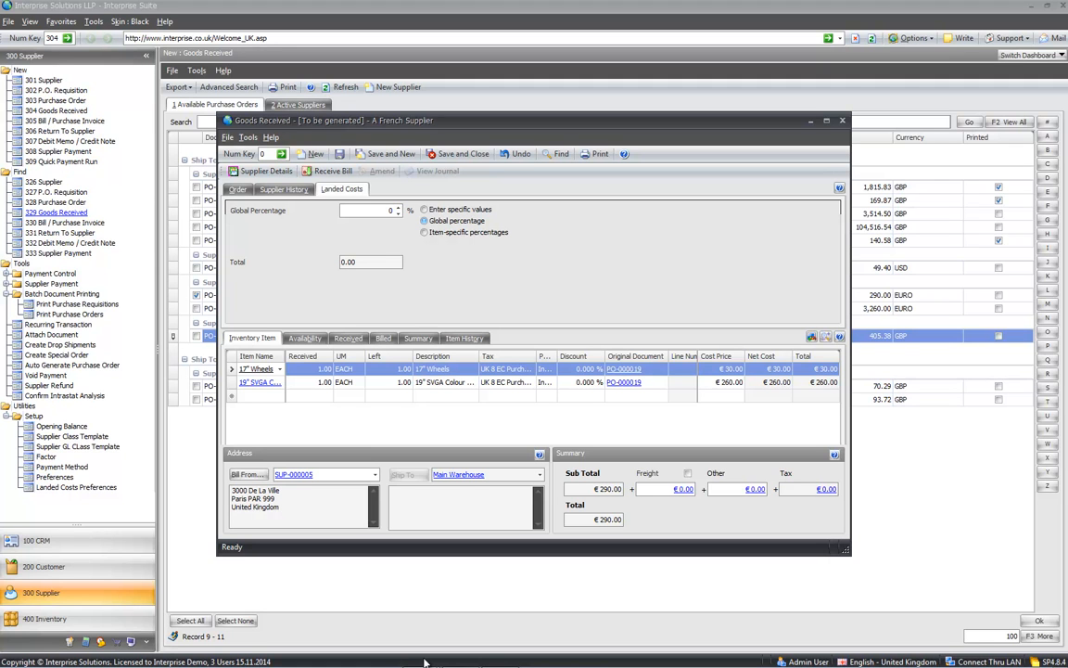
type(".1")
key("Return")
left_click_drag(394, 210, 375, 210)
type("100")
key("Return")
key("Tab")
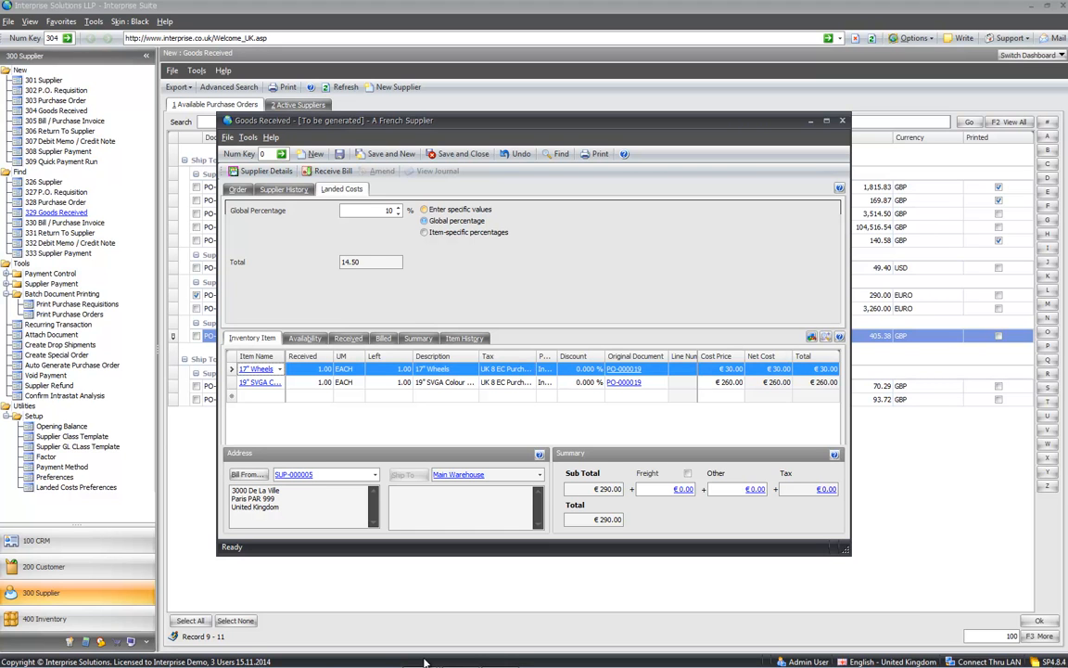
left_click(425, 209)
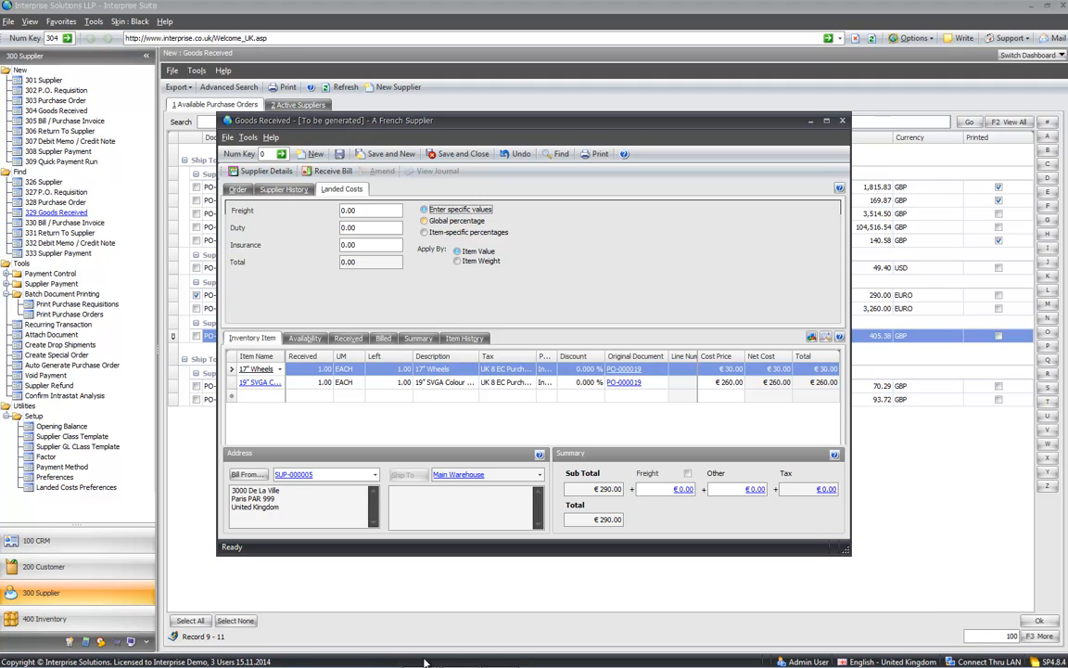
key("Down")
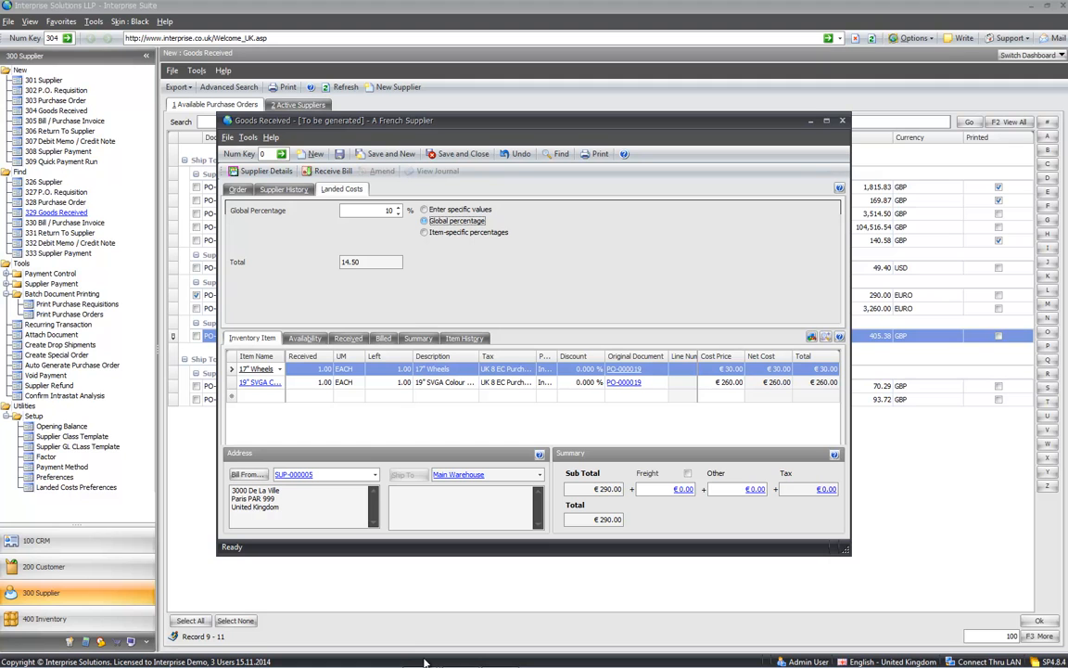
Step: Set the cost price of the 19" SVGA Colour Monitor to €300 on the goods received note
key("Tab")
key("Tab")
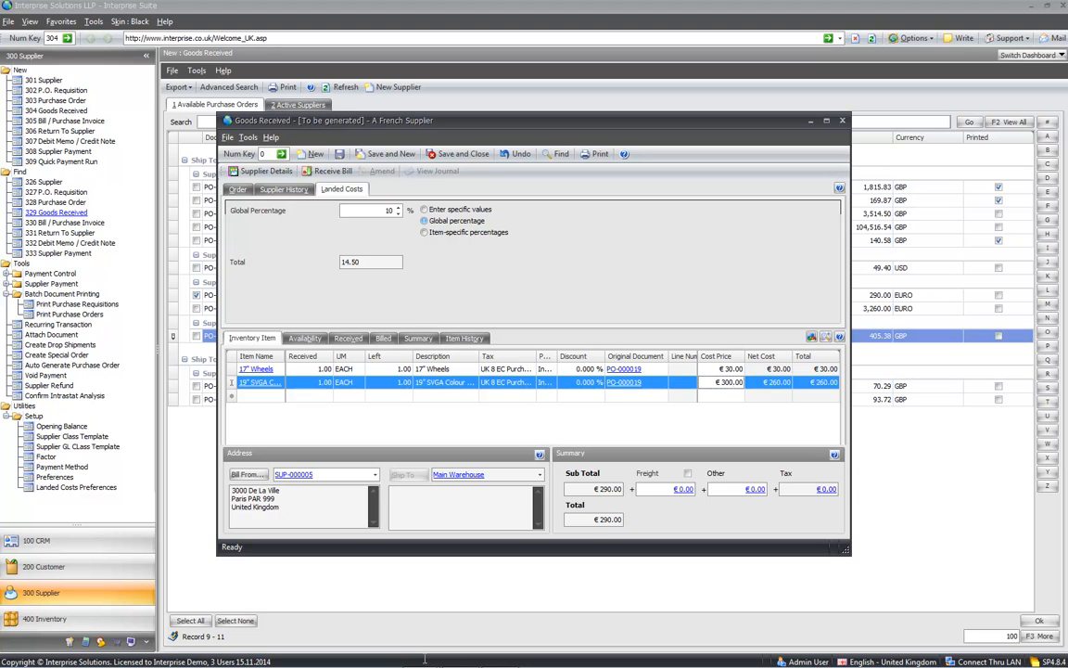
key("Return")
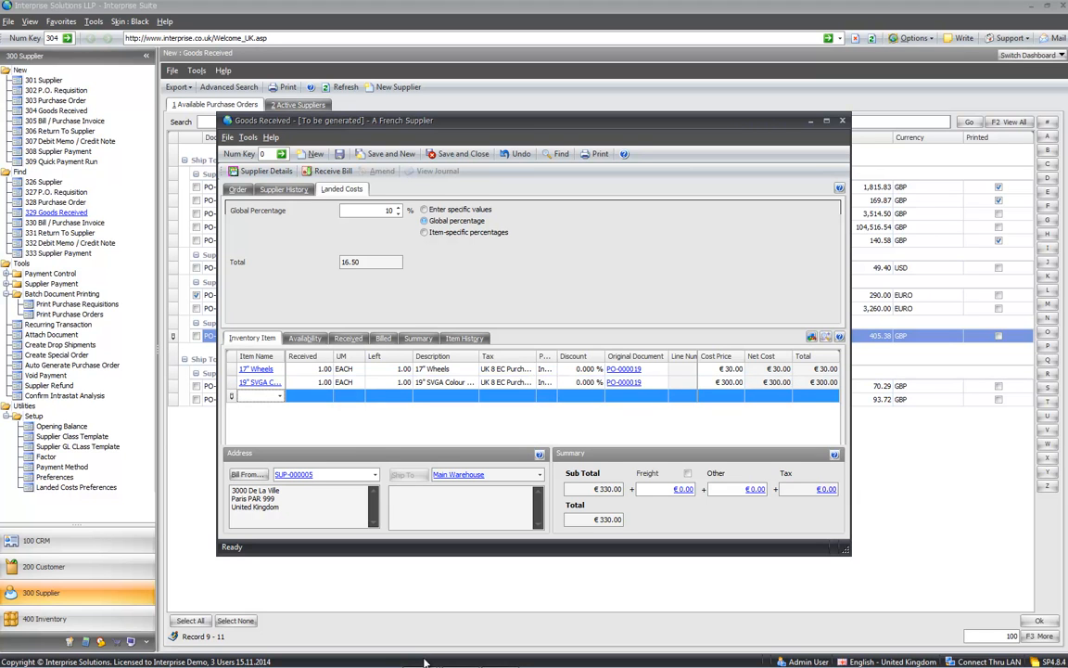
Step: Set the 19" SVGA Colour Monitor's cost price to €270, check the landed costs total and return to the order details
key("shift+Tab")
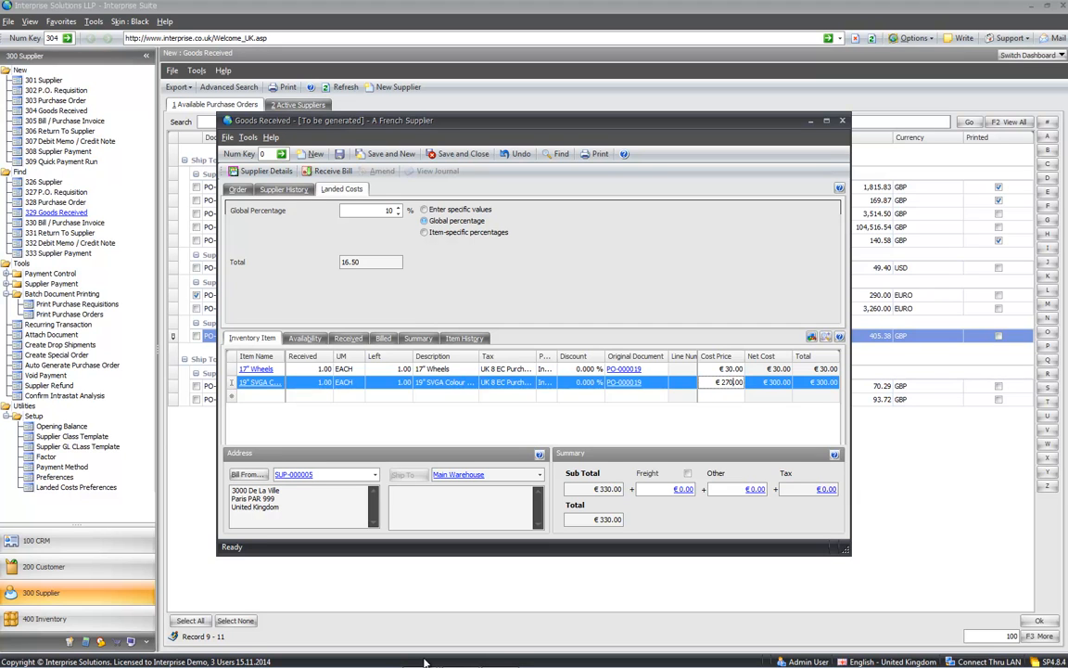
key("Return")
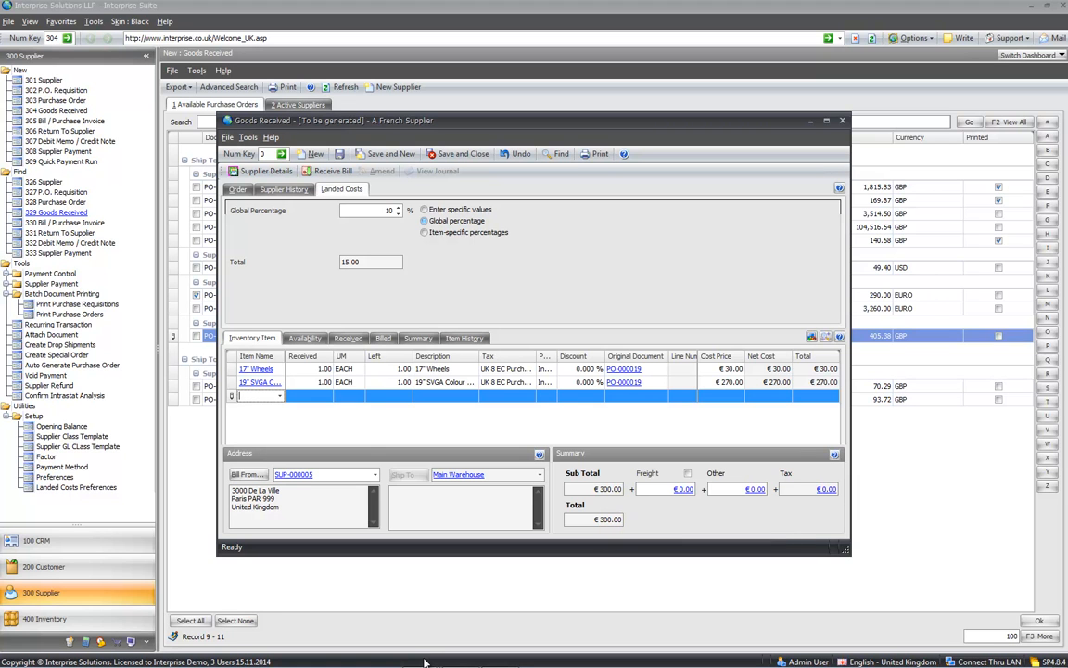
left_click(363, 263)
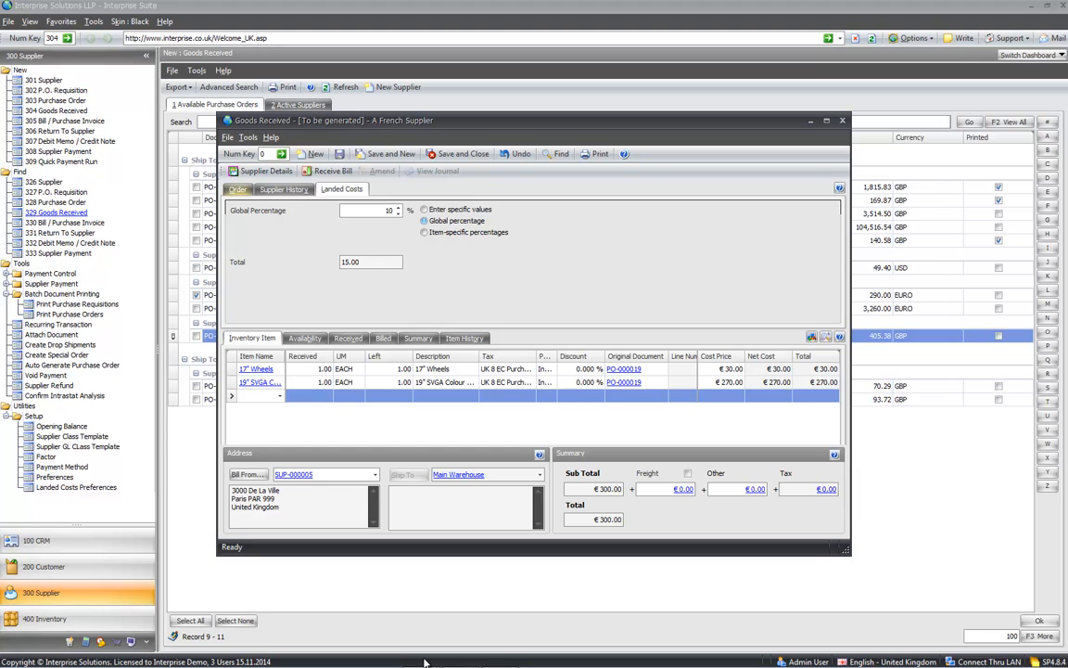
left_click(239, 190)
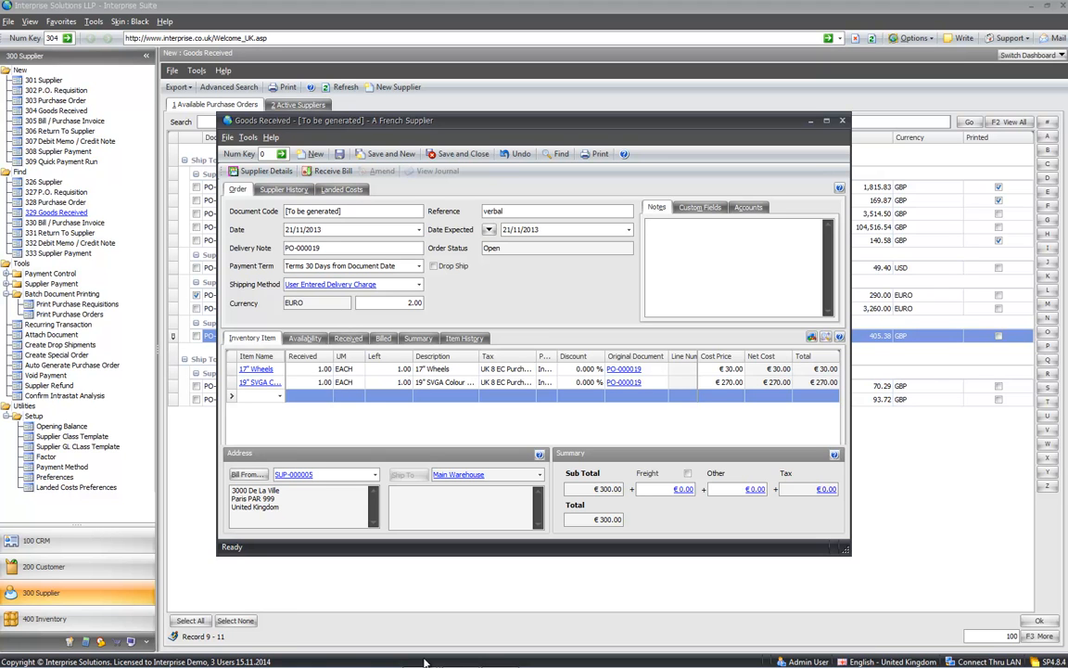
Step: Return to A French Supplier's goods received document for the 17" Wheels and 19" SVGA monitor, then save and close it
left_click(327, 369)
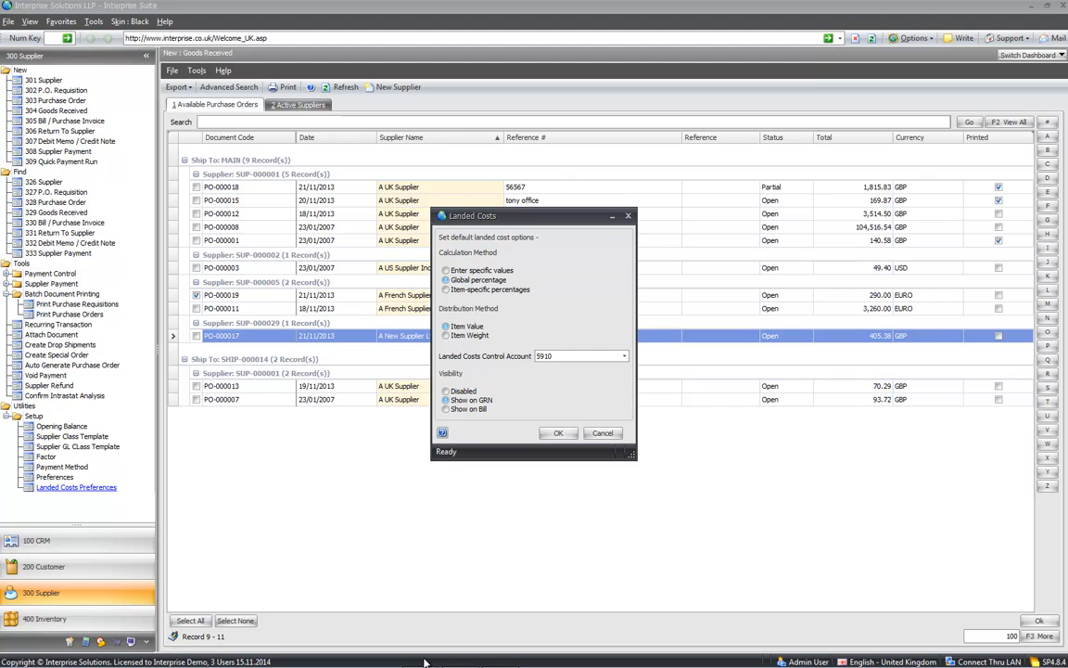
mouse_move(426, 663)
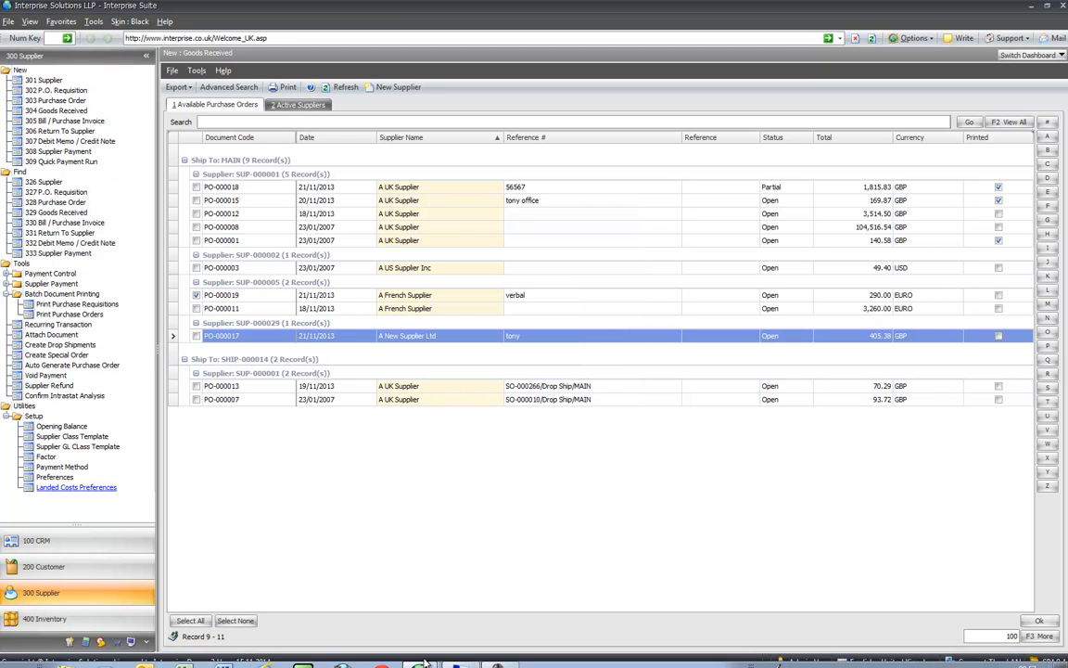
left_click(422, 657)
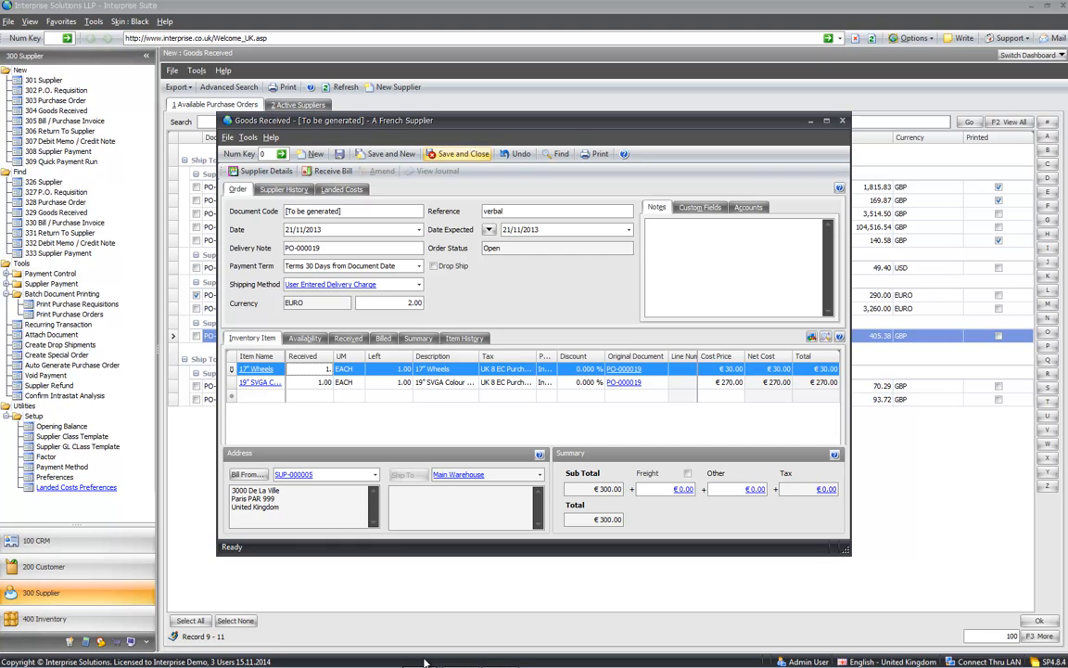
left_click(458, 154)
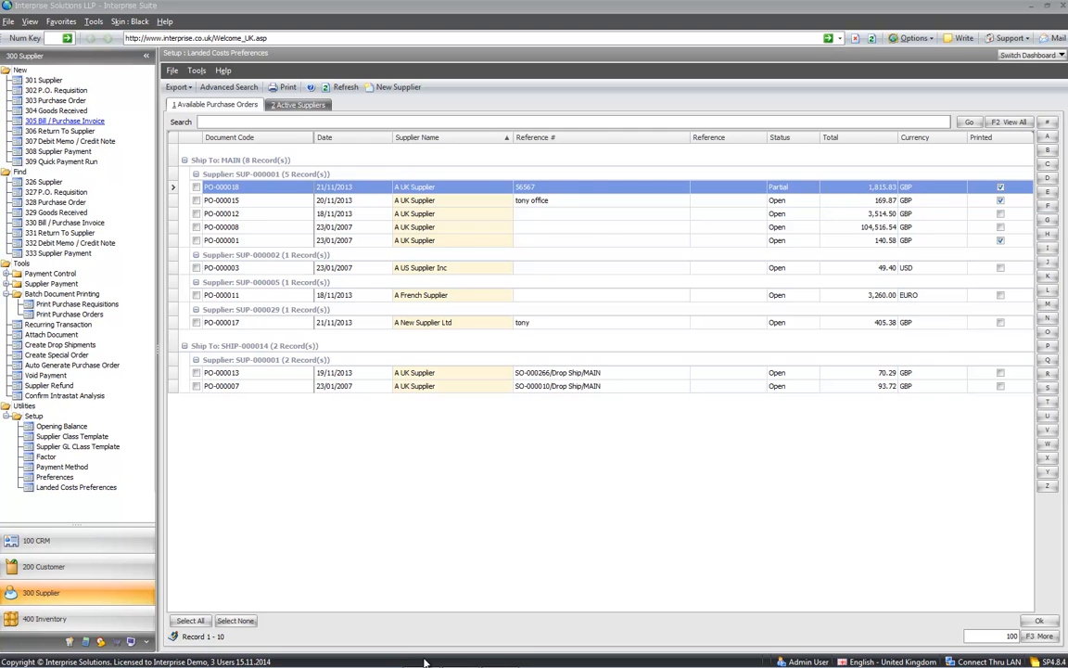
Step: Create a purchase bill from A French Supplier's goods receipt GRN-000014 with invoice number 2345 and save it
left_click(65, 121)
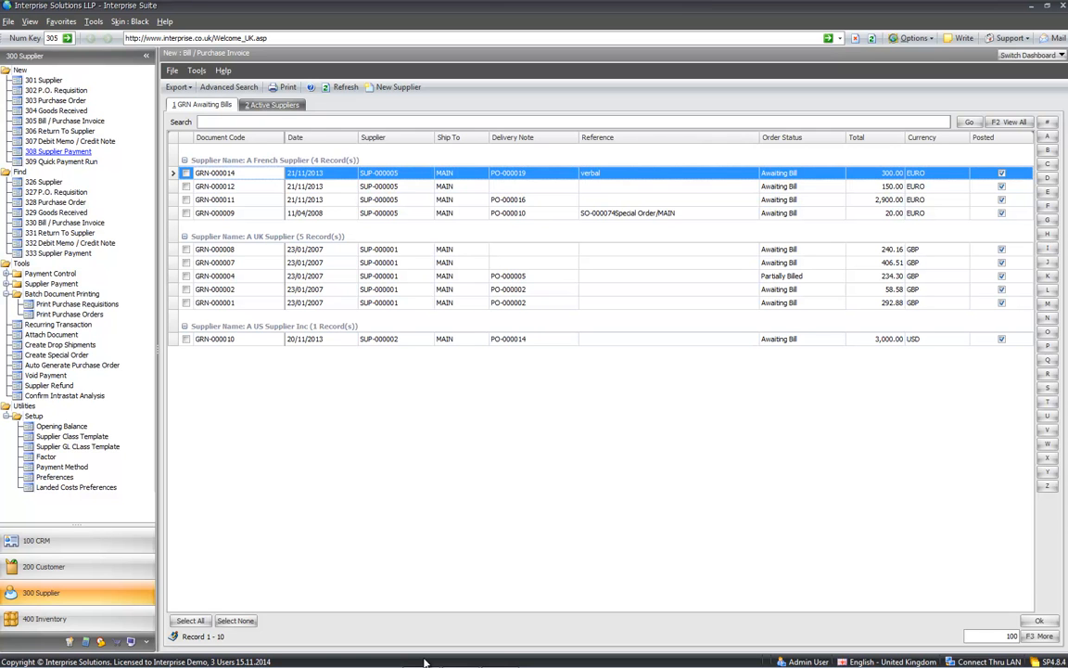
key("space")
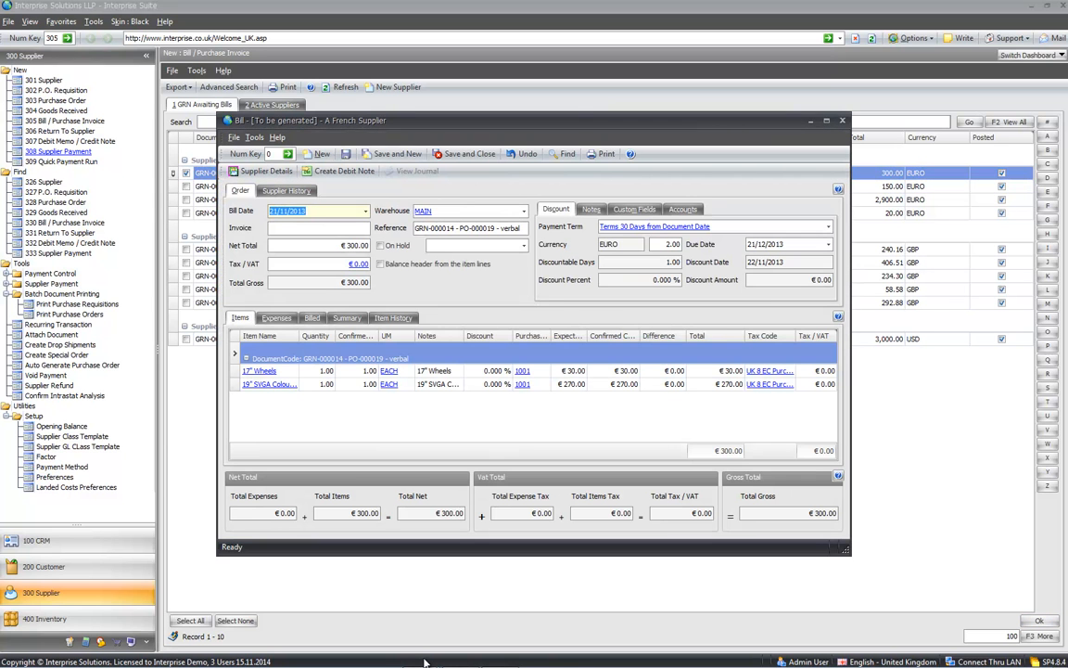
key("Tab")
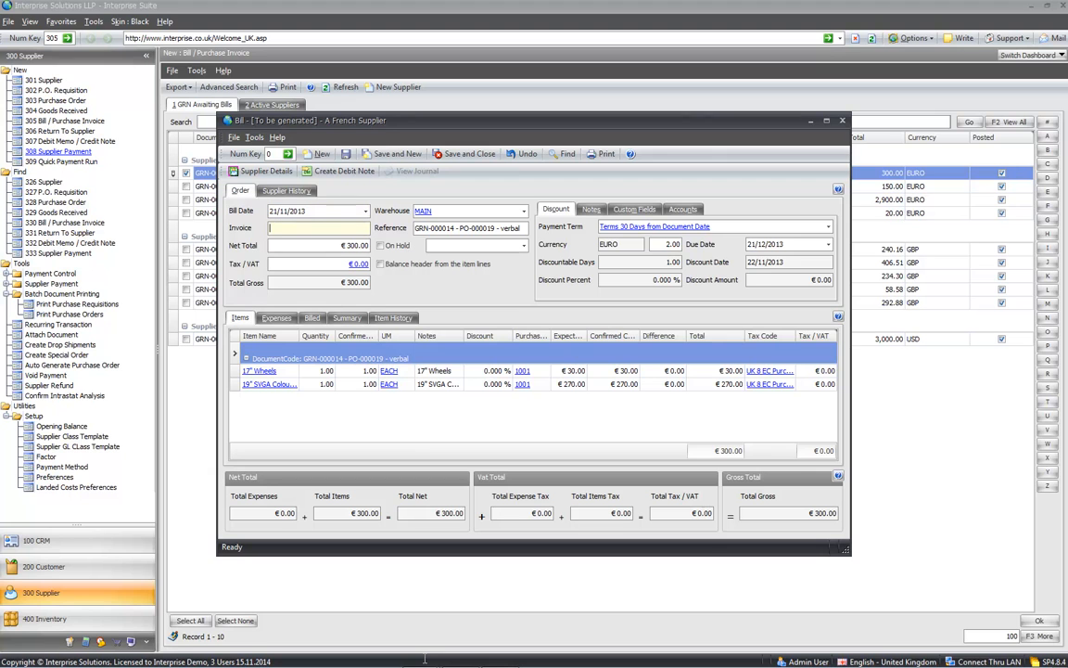
type("2345")
key("Tab")
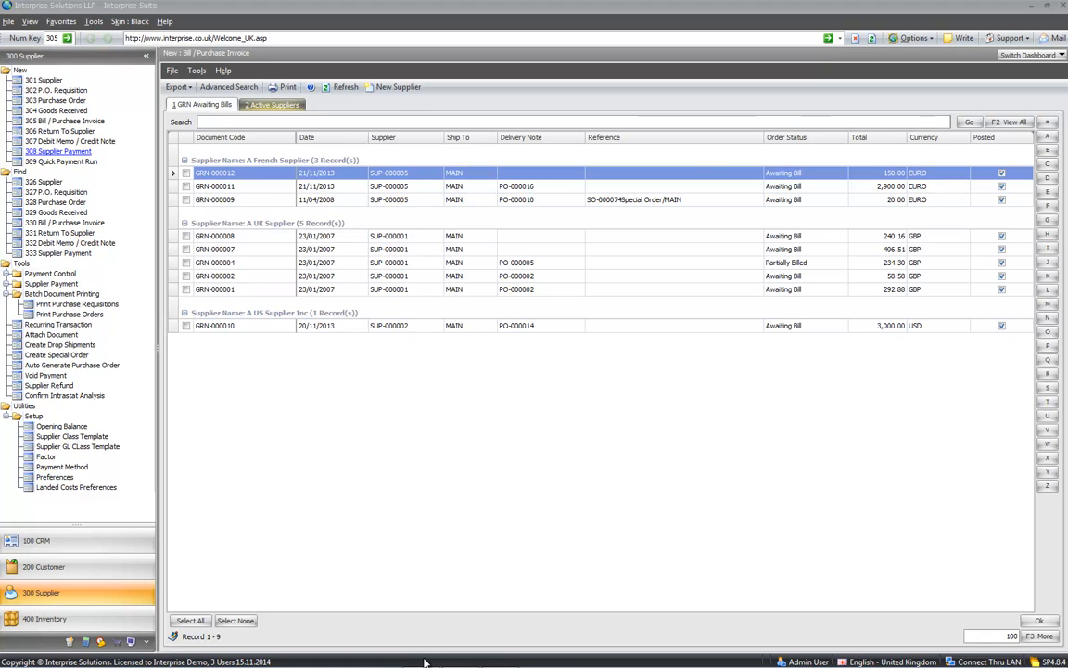
Step: Start a bill directly for A UK Supplier from the active suppliers and enter 676767 as the invoice number
left_click(272, 105)
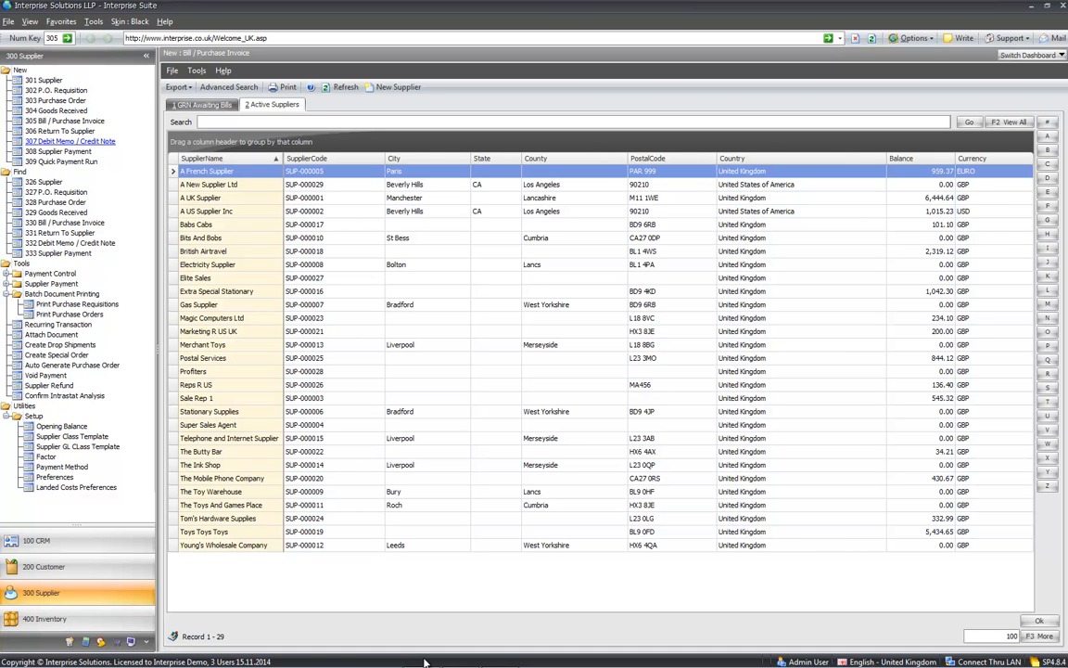
key("Down")
key("Down")
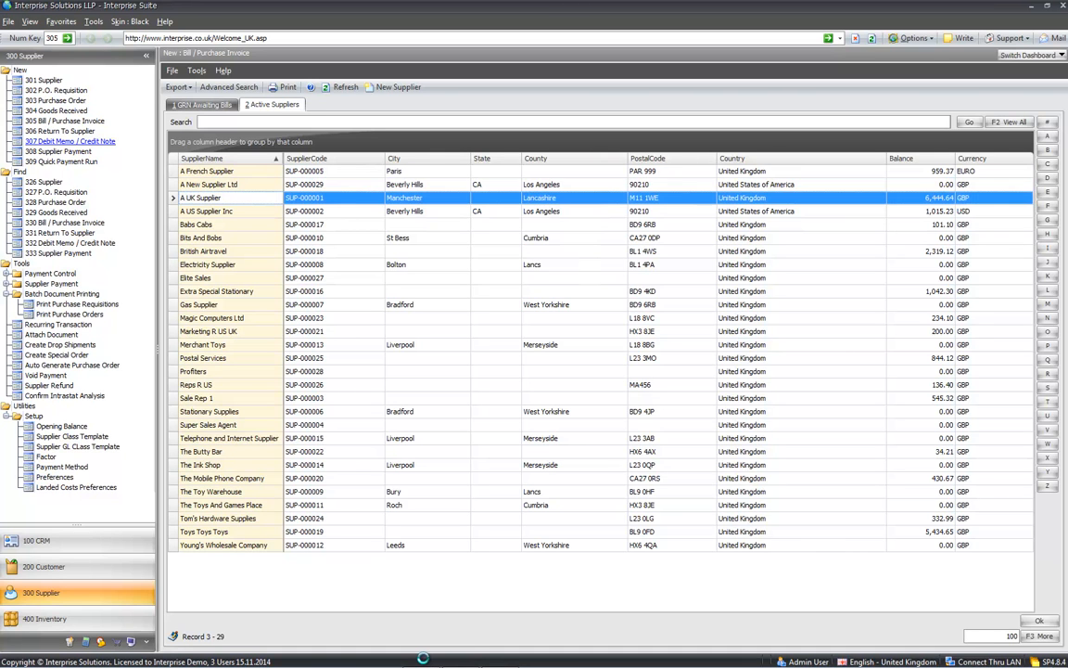
key("Tab")
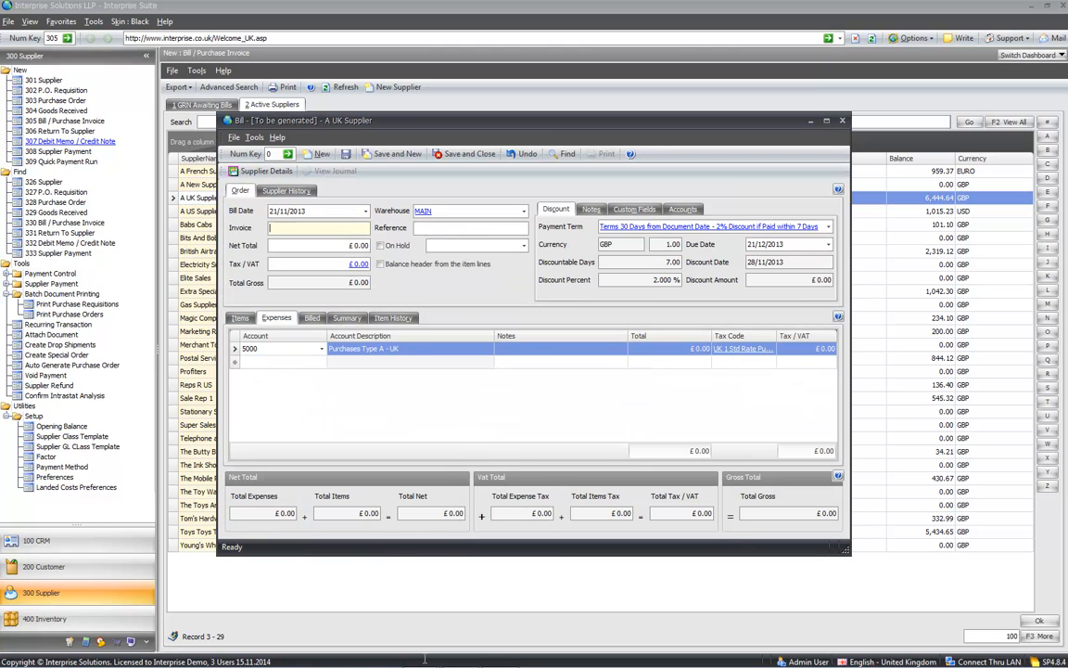
type("676767")
key("Tab")
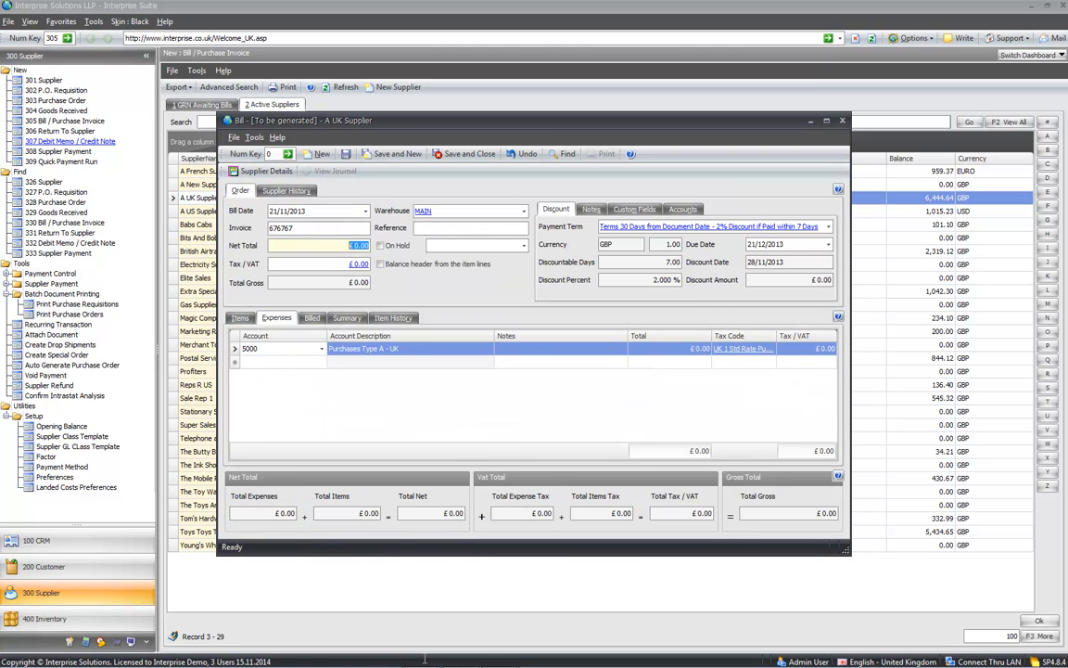
Step: Set the bill's header net total to £100.00 and its tax to £17.14
type("100")
key("Tab")
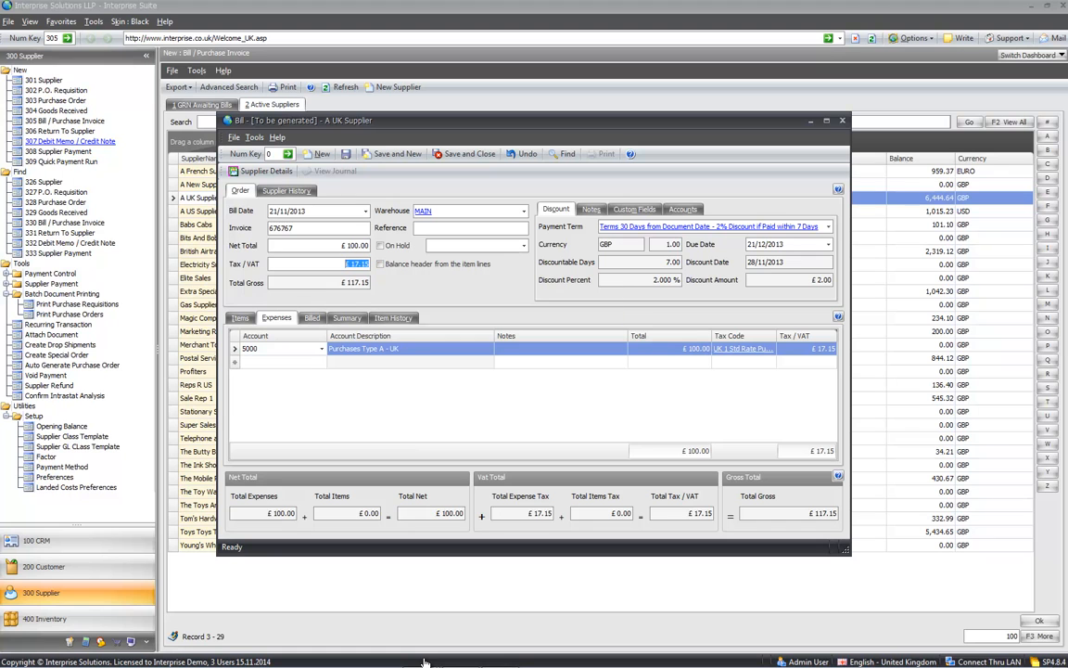
type(".14")
key("Tab")
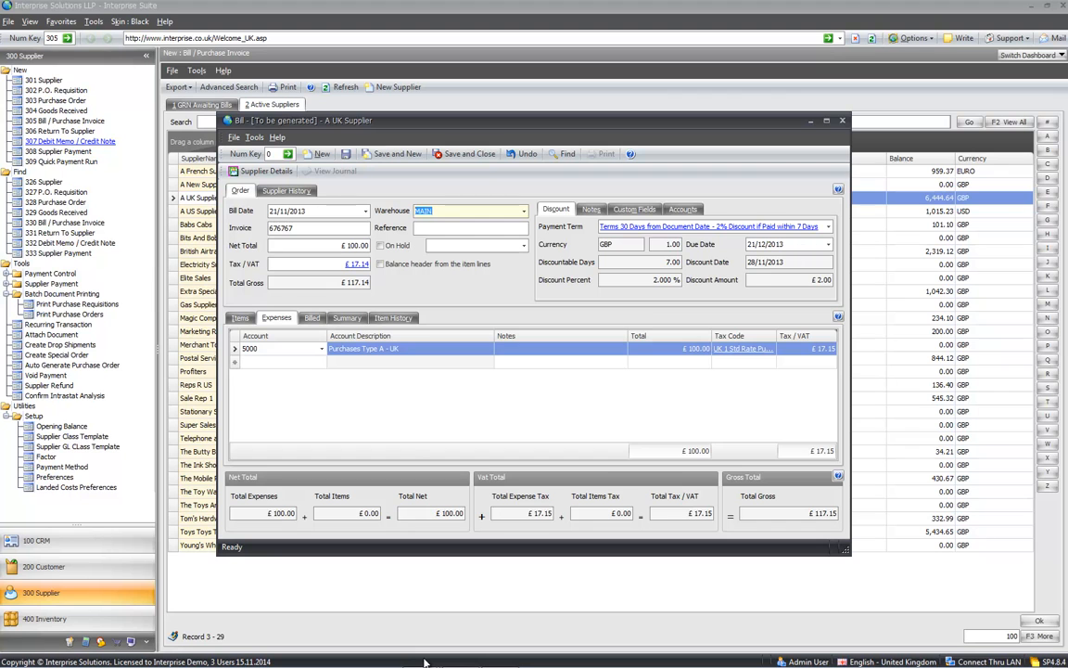
Step: Change the expense line's account to Electricity by looking up "ele" in the account list
key("Tab")
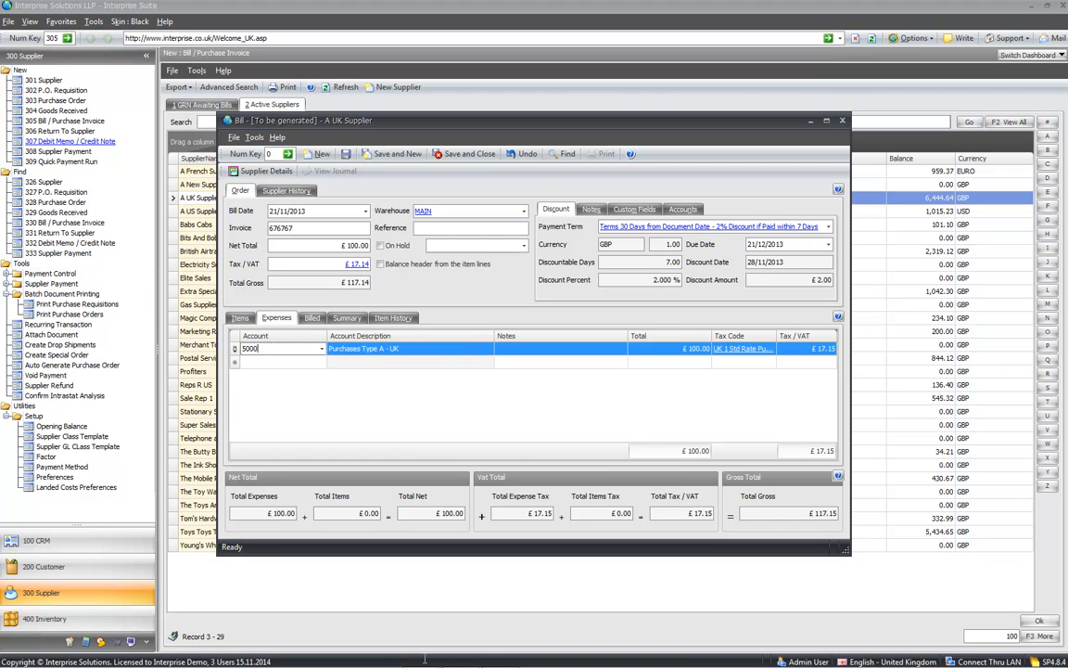
key("BackSpace")
key("BackSpace")
key("BackSpace")
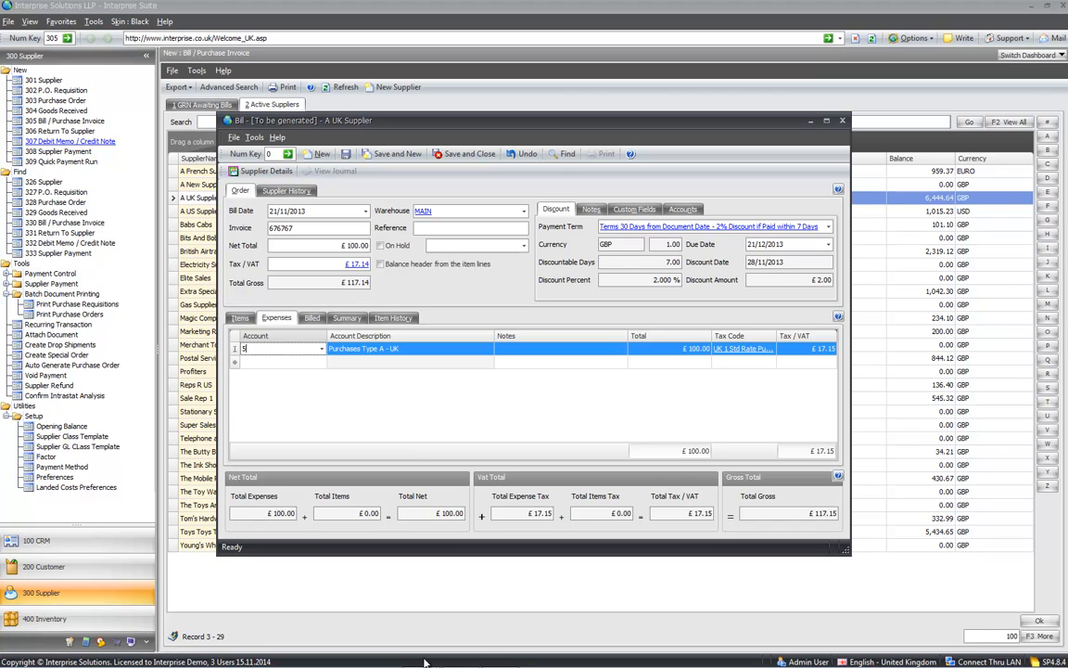
key("BackSpace")
type("ele")
key("Tab")
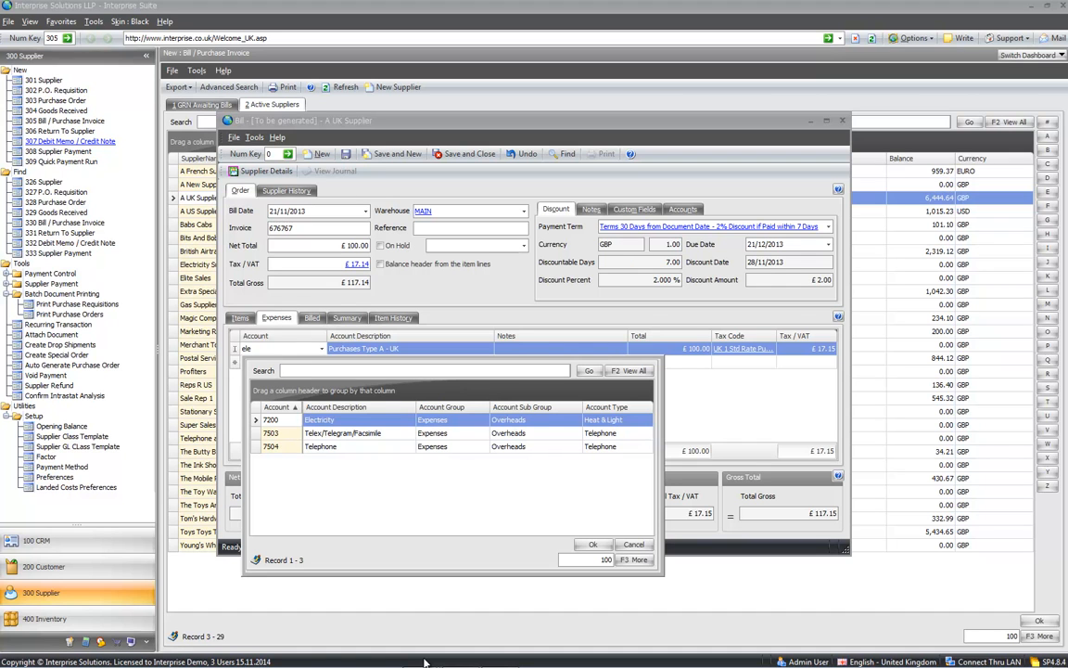
key("Return")
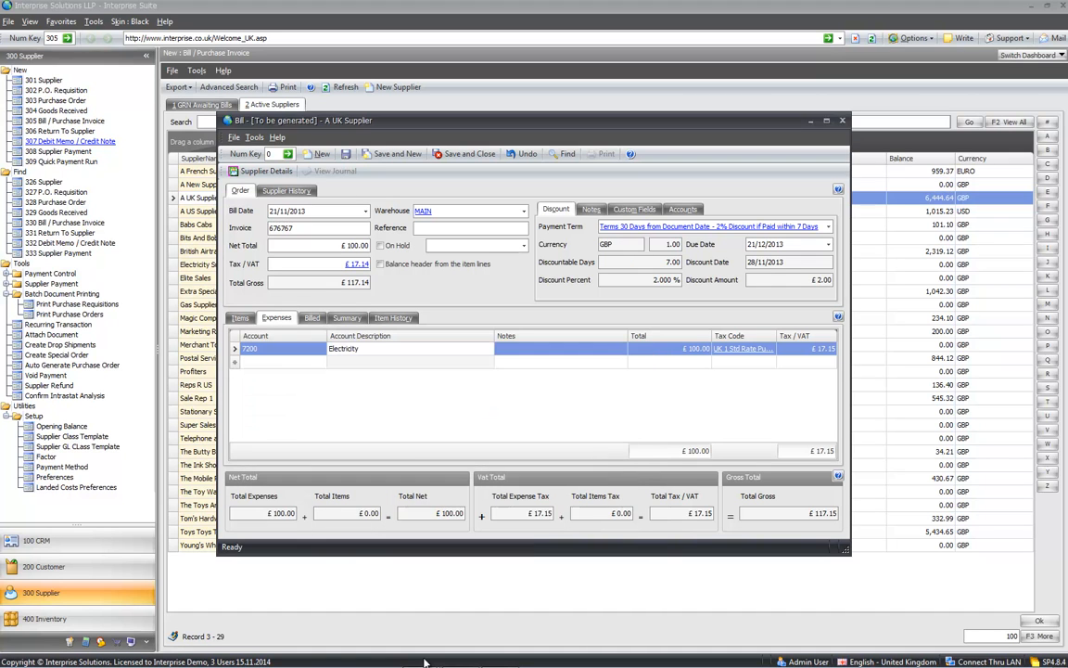
Step: Set the Electricity expense line's tax to £17.14, then save and close the bill
key("Tab")
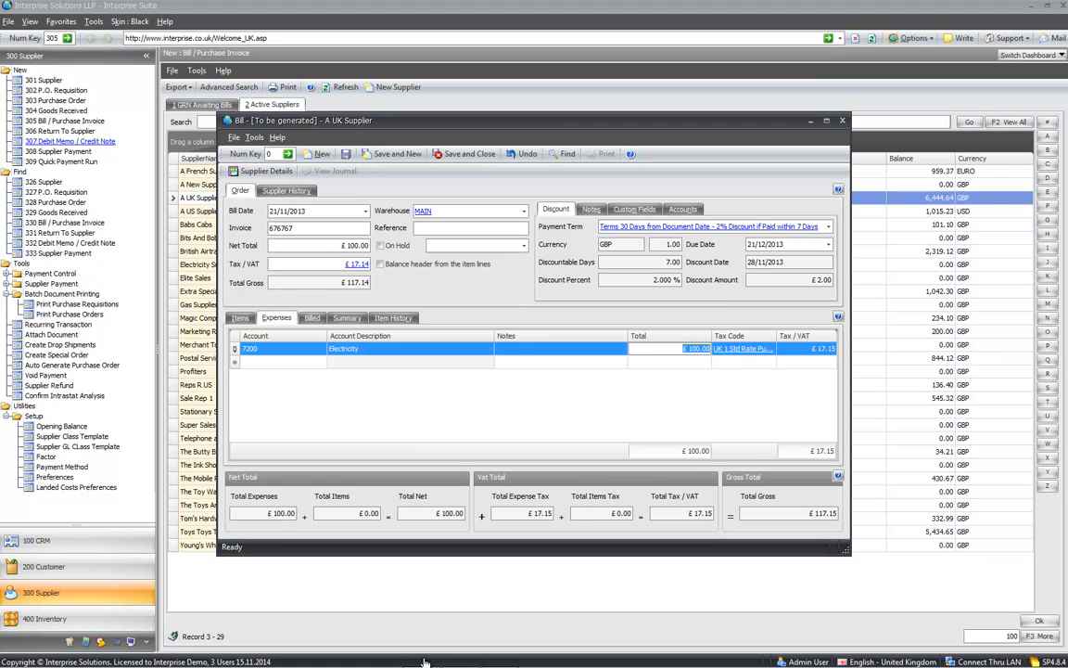
key("Tab")
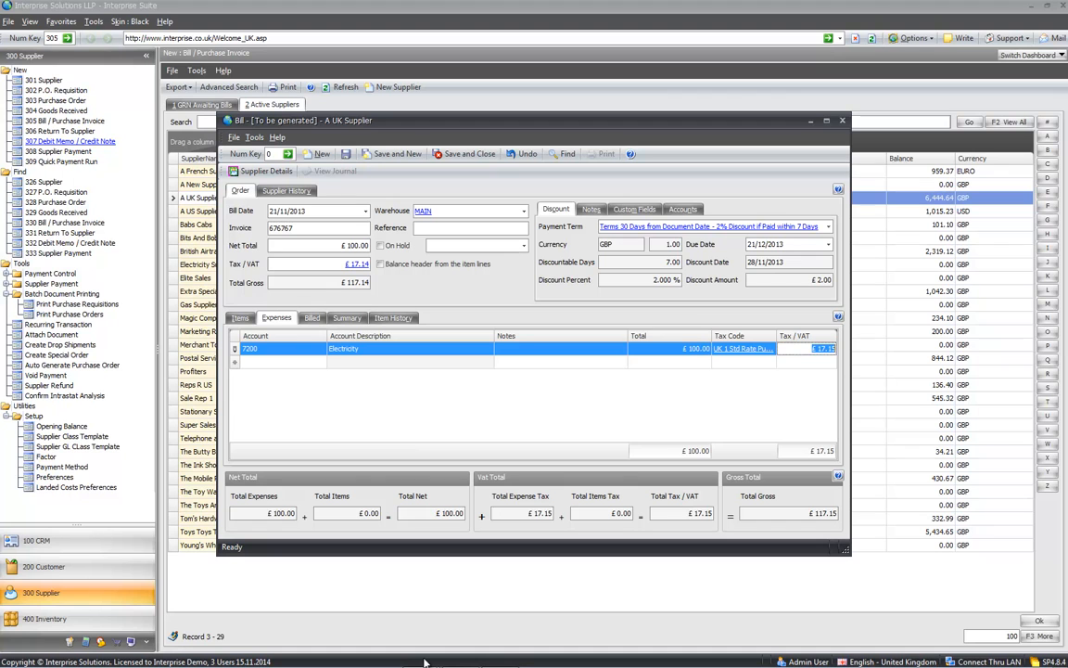
type("17.14")
key("Tab")
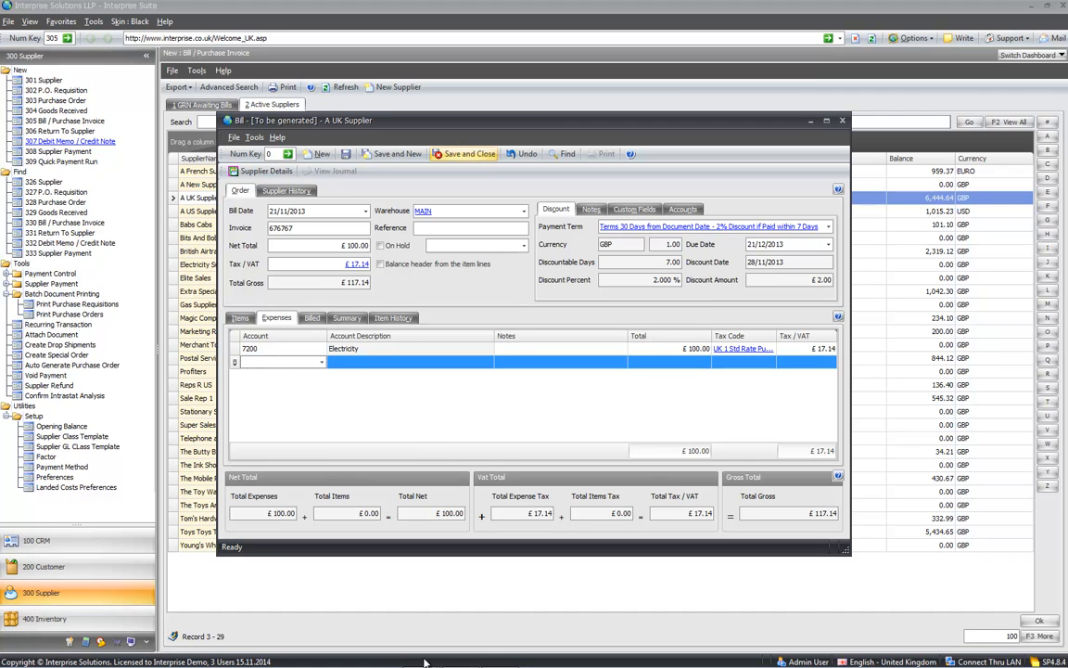
left_click(465, 154)
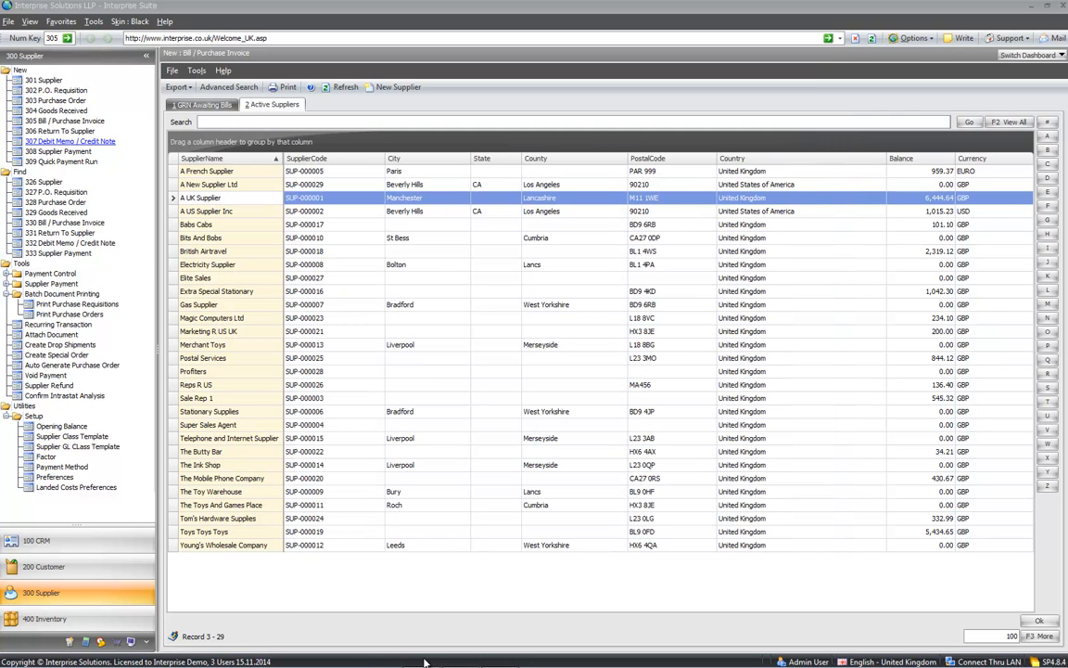
Step: Find BILL-000015 from A UK Supplier in the bill history and view its journal
left_click(65, 223)
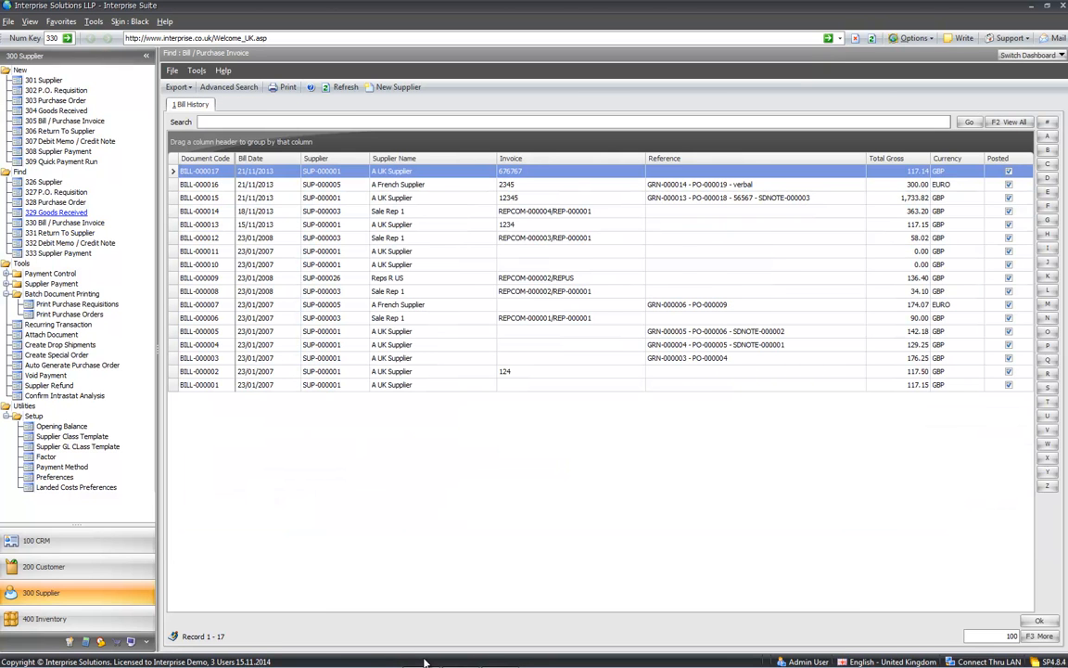
double_click(206, 197)
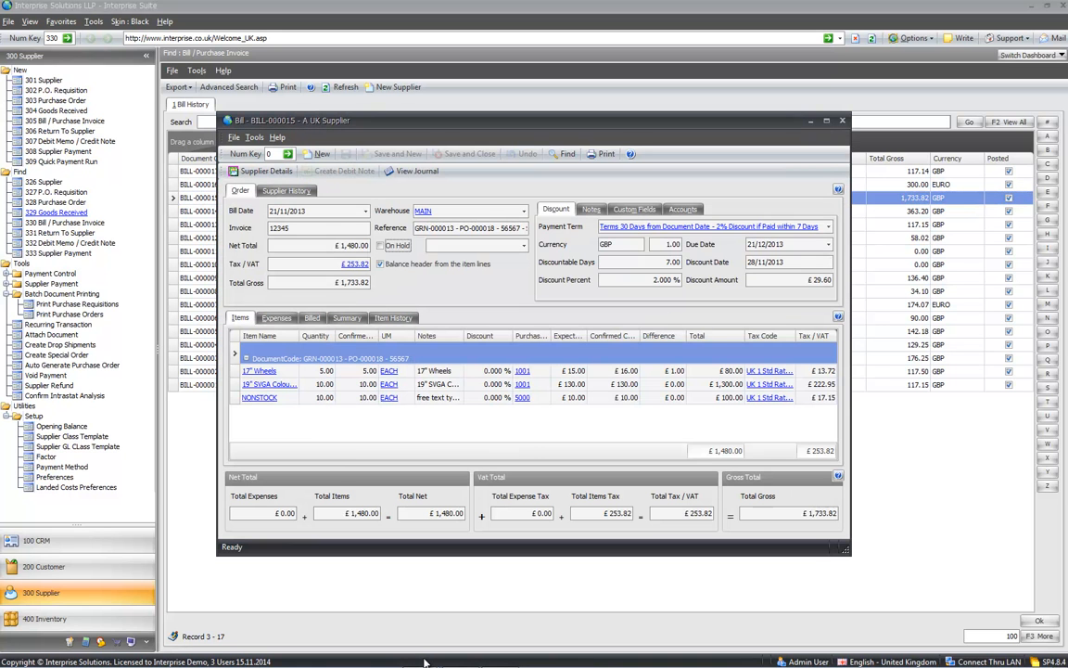
left_click(417, 171)
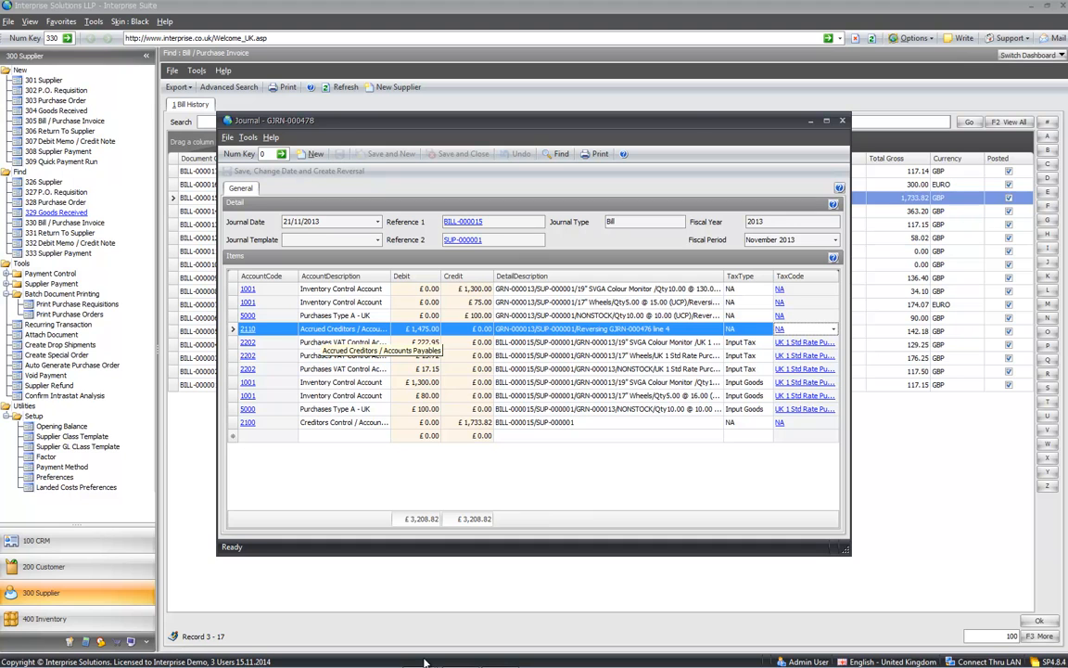
Step: Examine the journal's VAT, inventory, purchases and creditors control lines, then close the journal and the bill
key("Down")
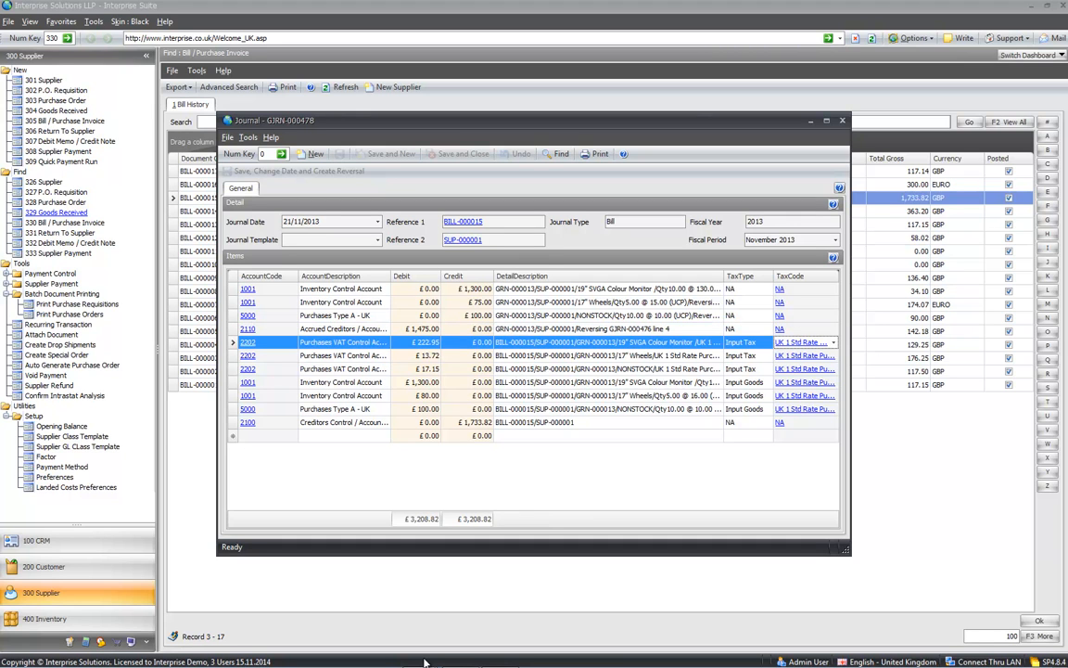
key("Down")
key("Down")
key("Down")
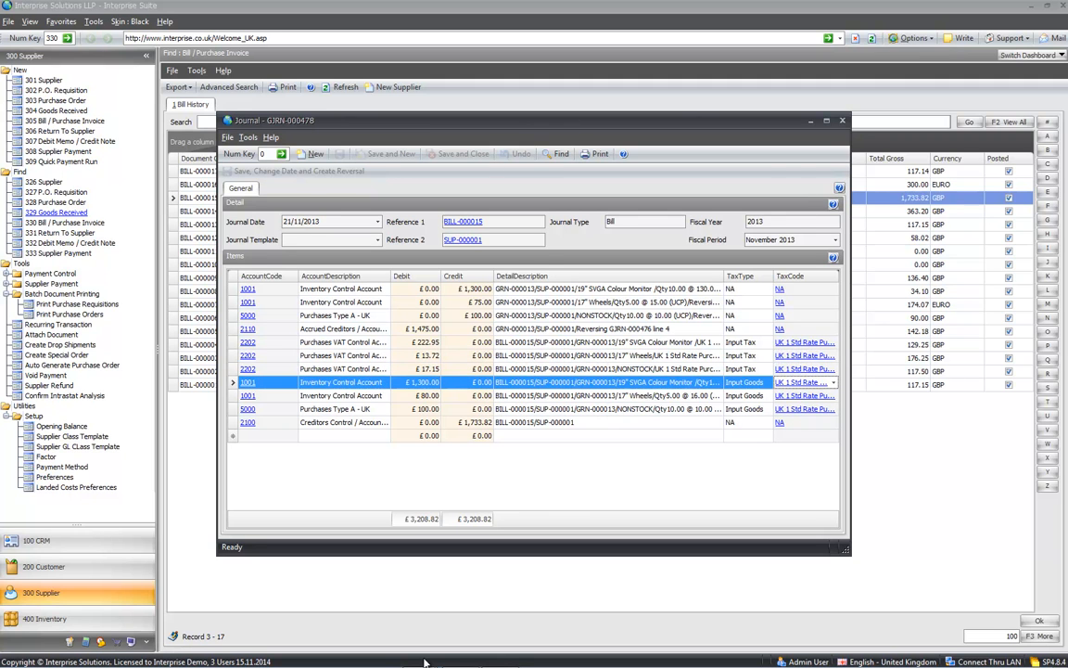
key("Down")
key("Down")
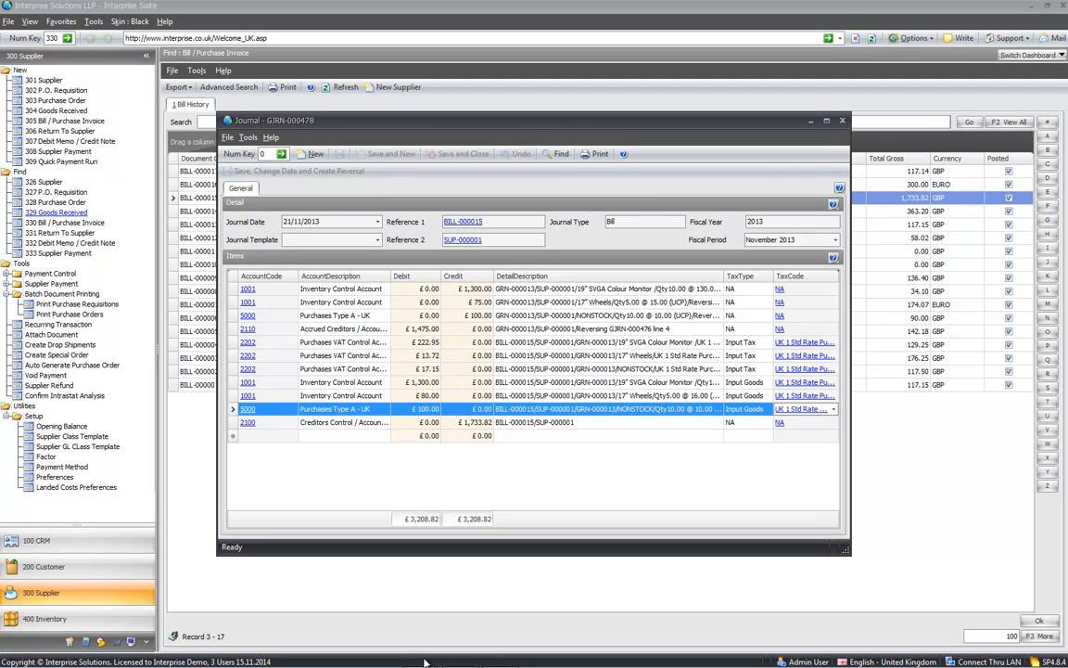
key("Down")
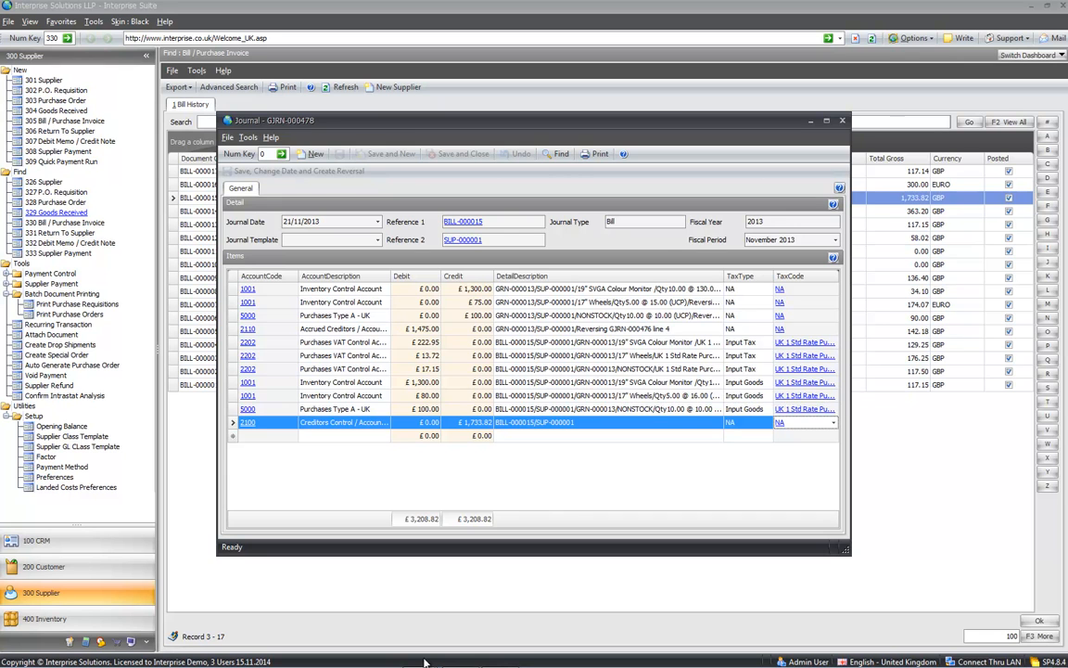
key("Escape")
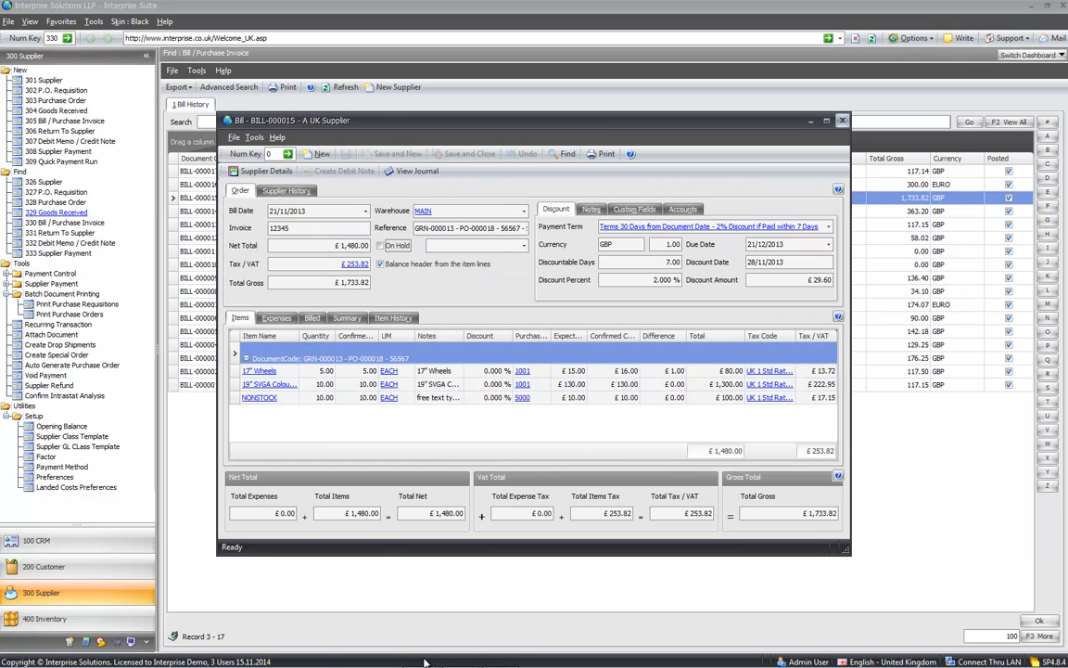
key("Escape")
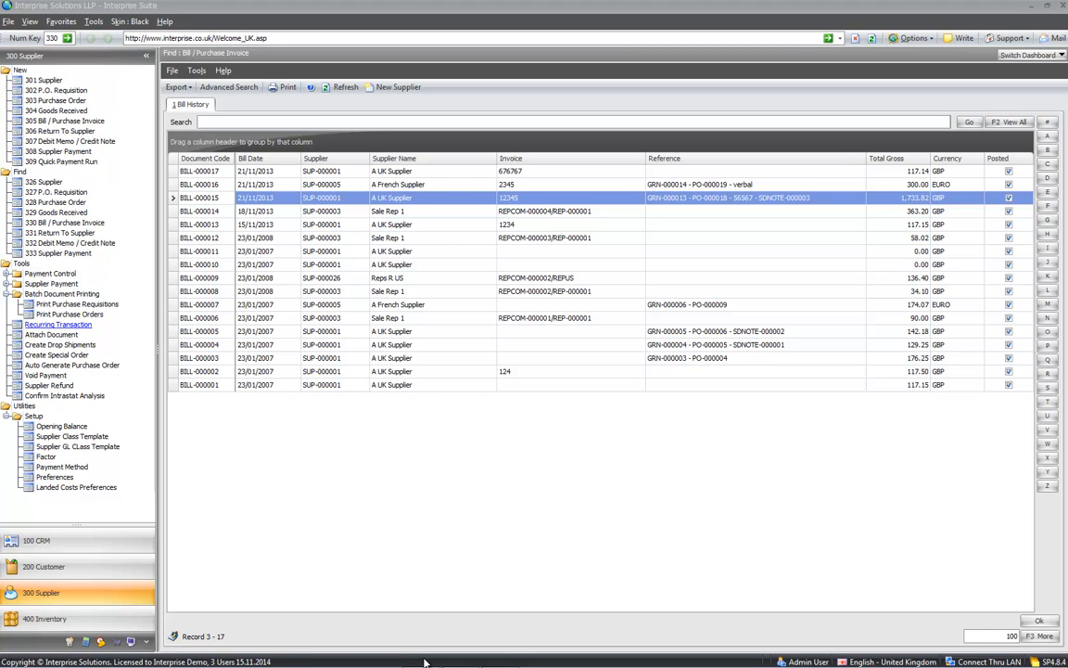
Step: Start a new supplier payment for A UK Supplier from the active suppliers list
left_click(62, 294)
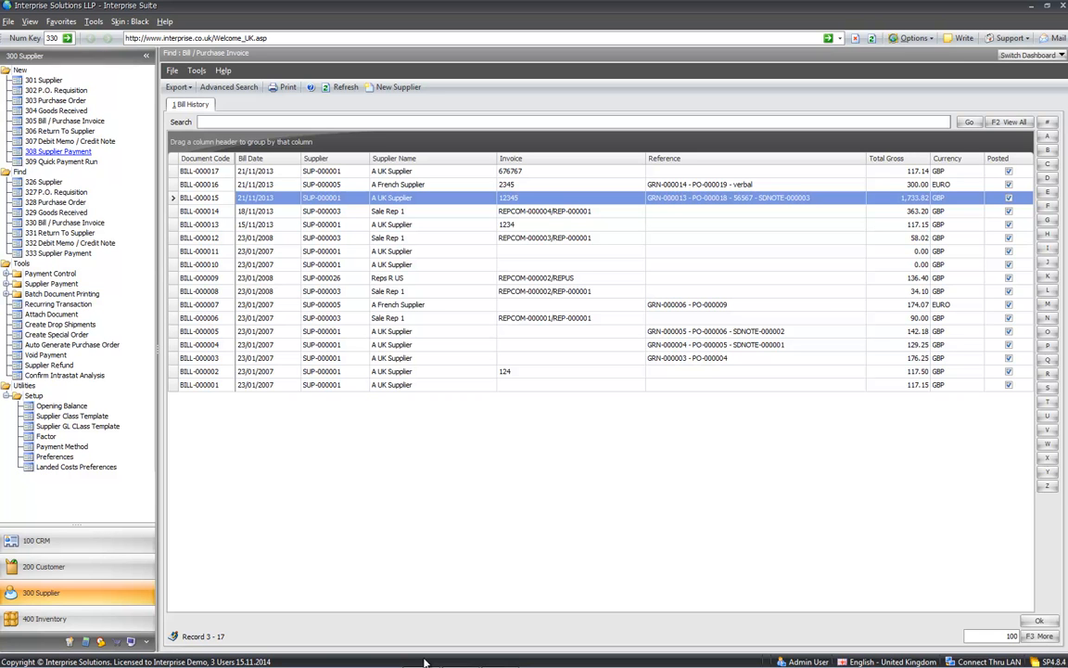
left_click(58, 151)
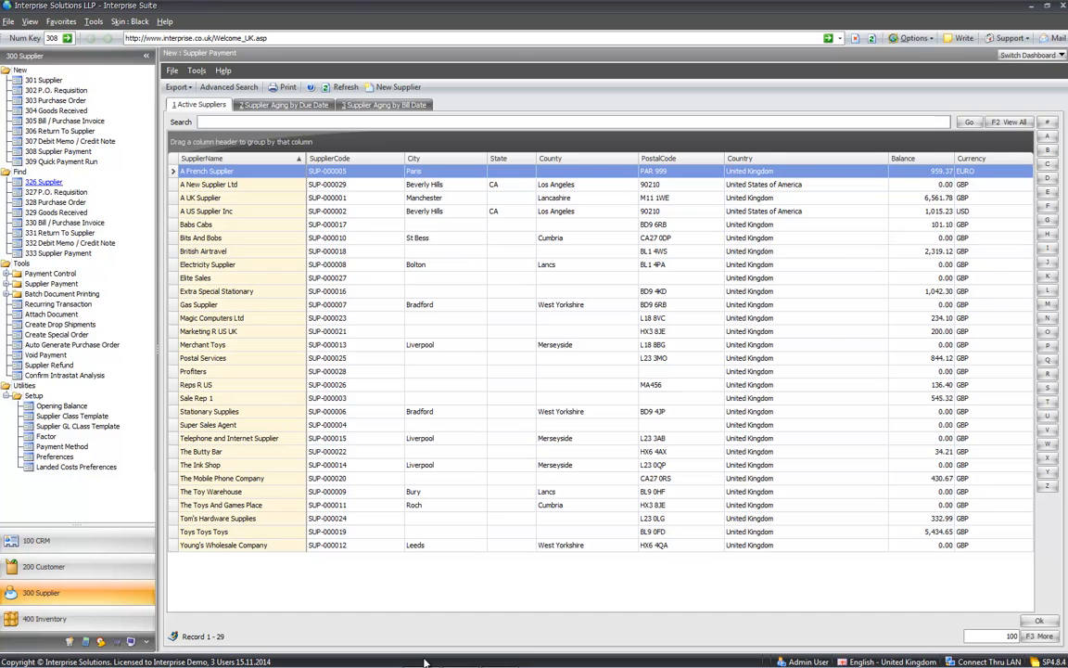
key("Down")
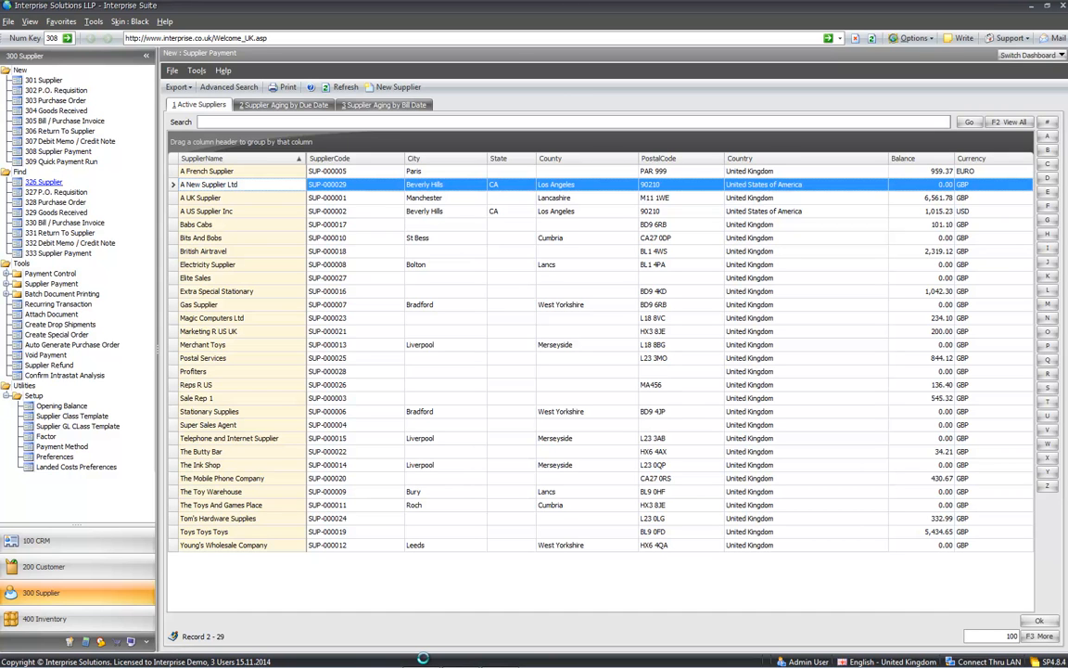
key("super+Up")
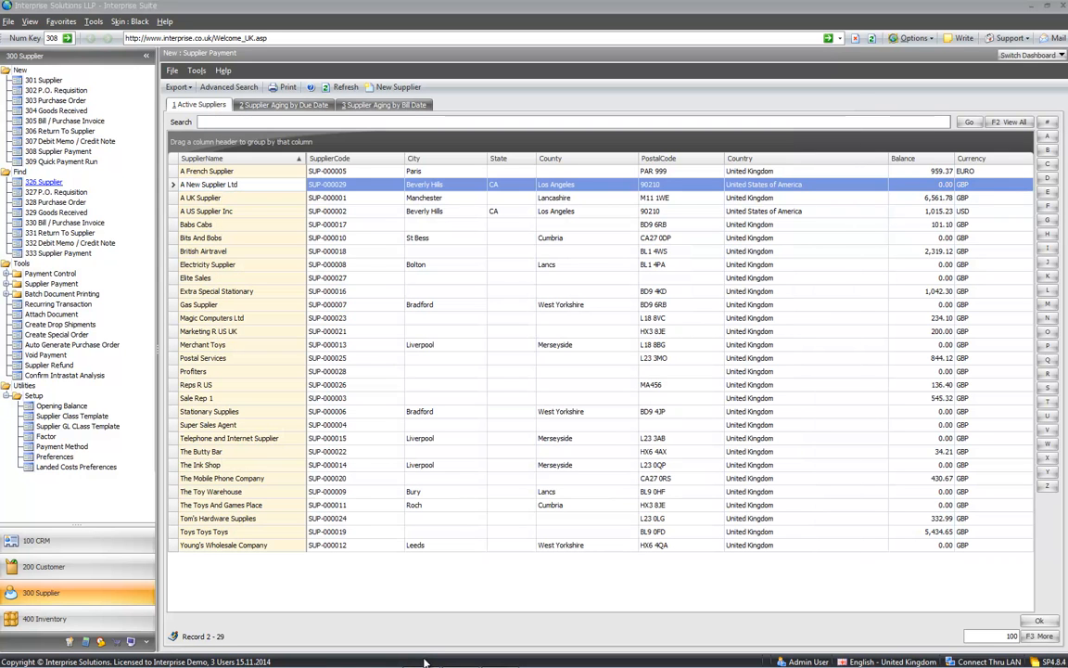
key("Down")
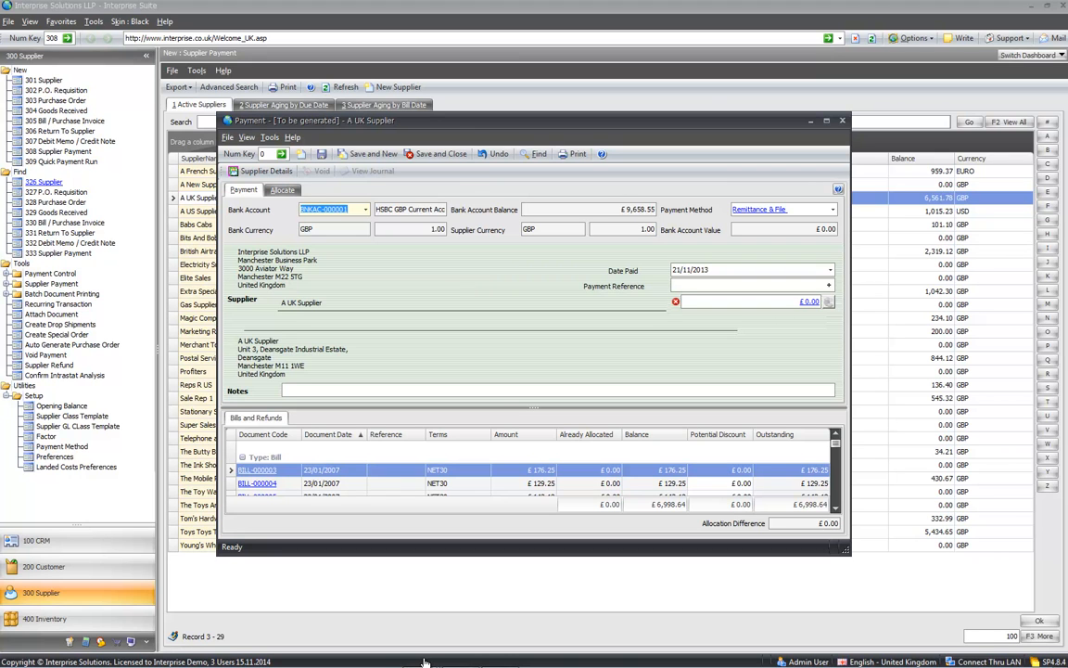
Step: Enter DD as the payment reference and £100 as the amount paid to A UK Supplier
key("Tab")
key("Tab")
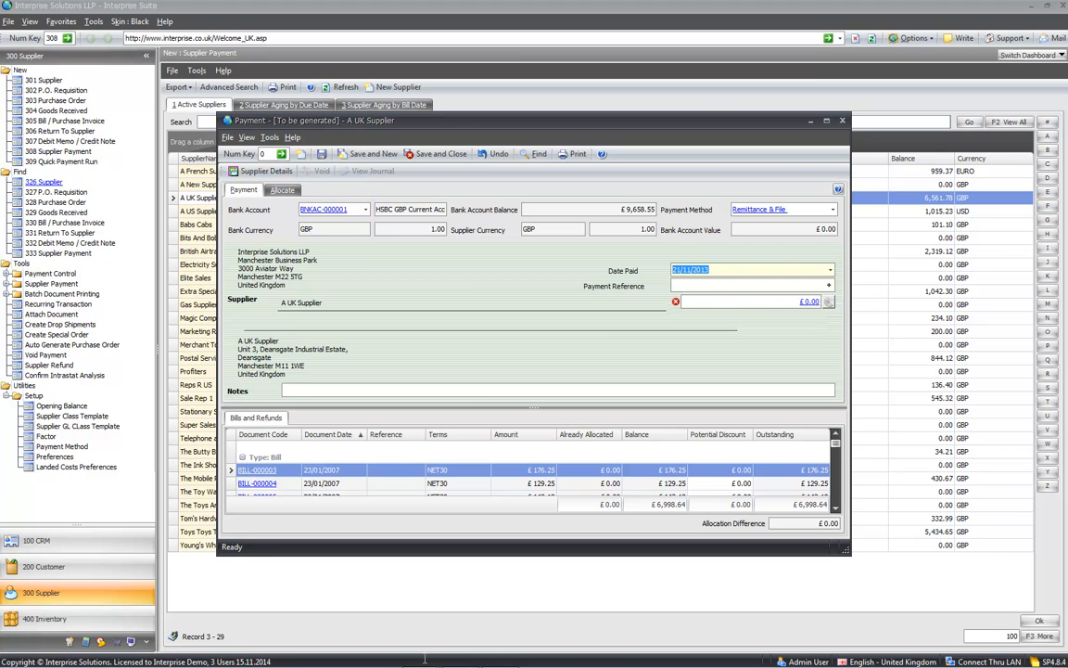
type("DD")
key("Tab")
type("100")
key("Tab")
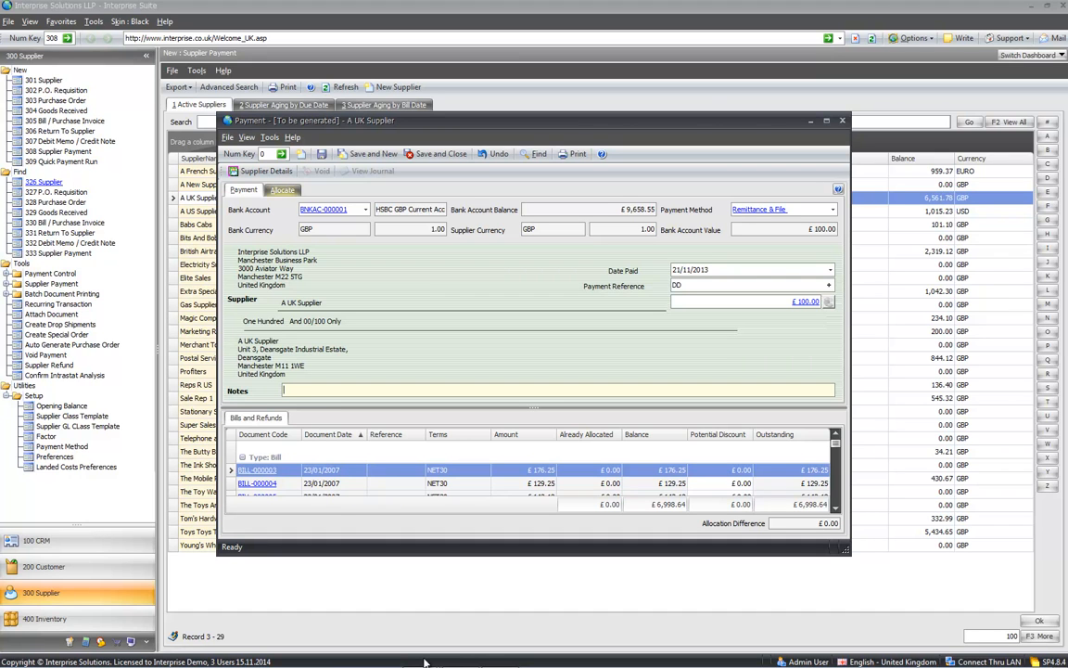
Step: Allocate the £100 payment to A UK Supplier's BILL-000003 and save the allocation
key("ctrl+s")
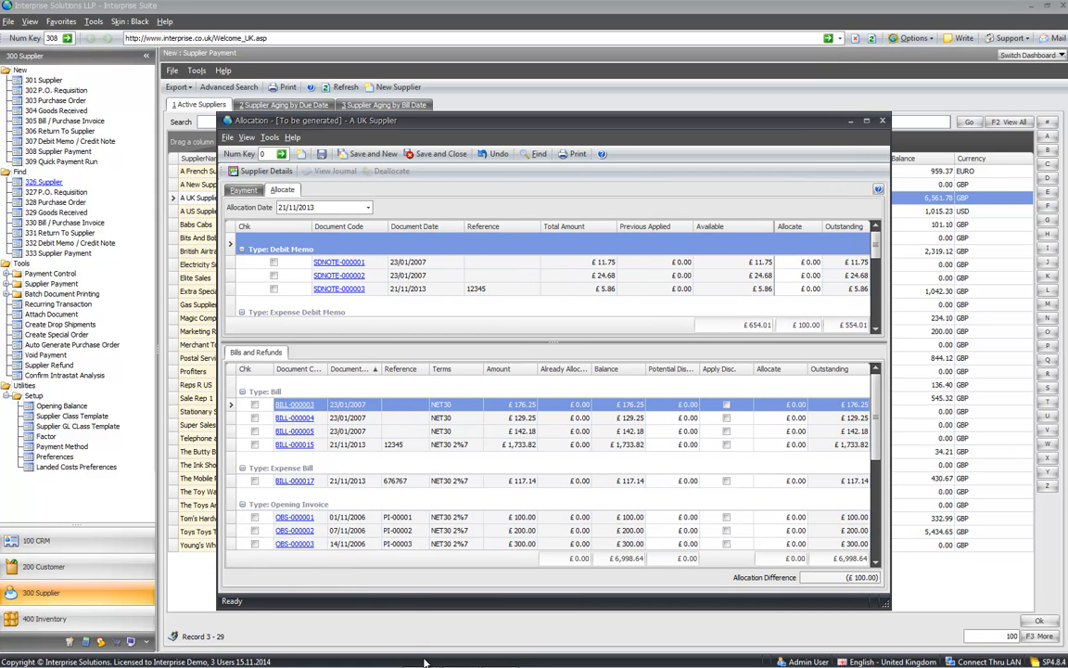
left_click_drag(875, 245, 876, 303)
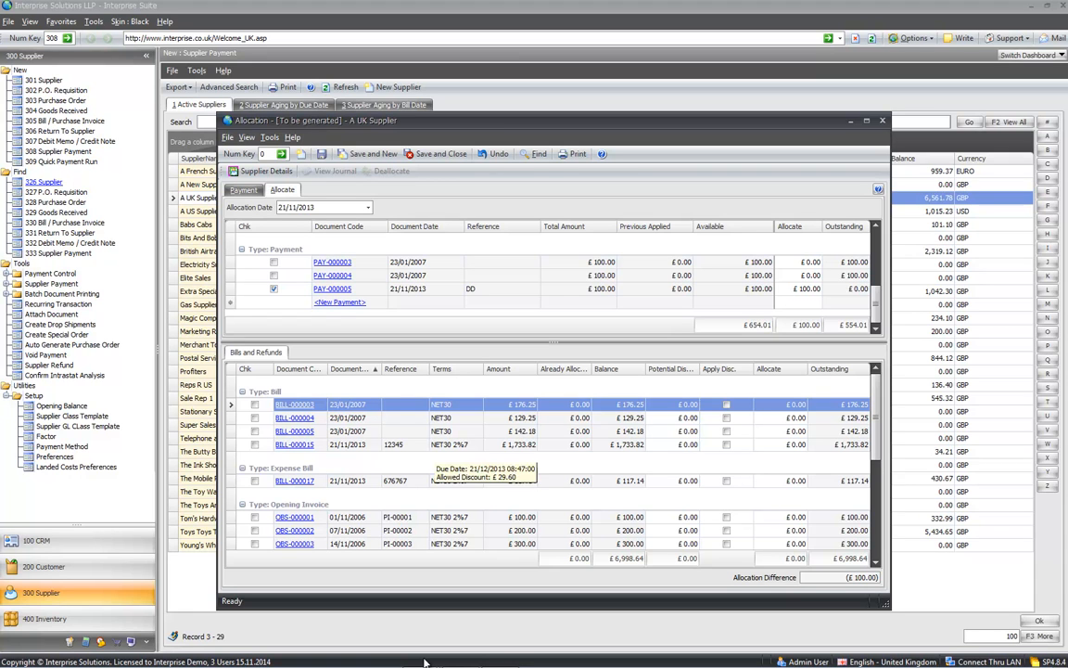
left_click(255, 404)
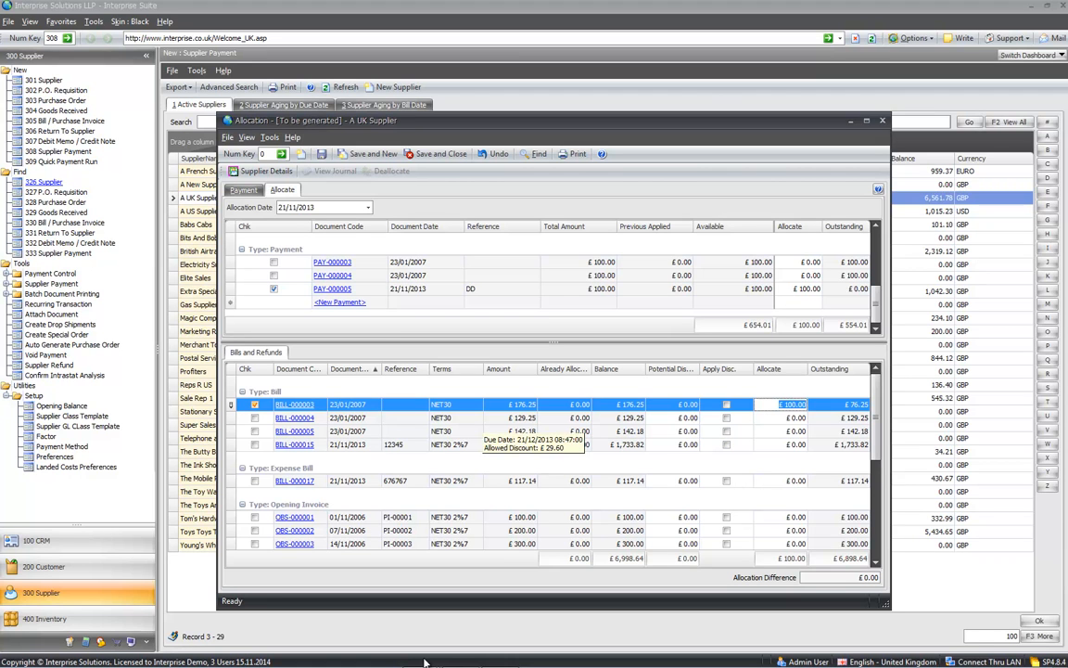
key("ctrl+s")
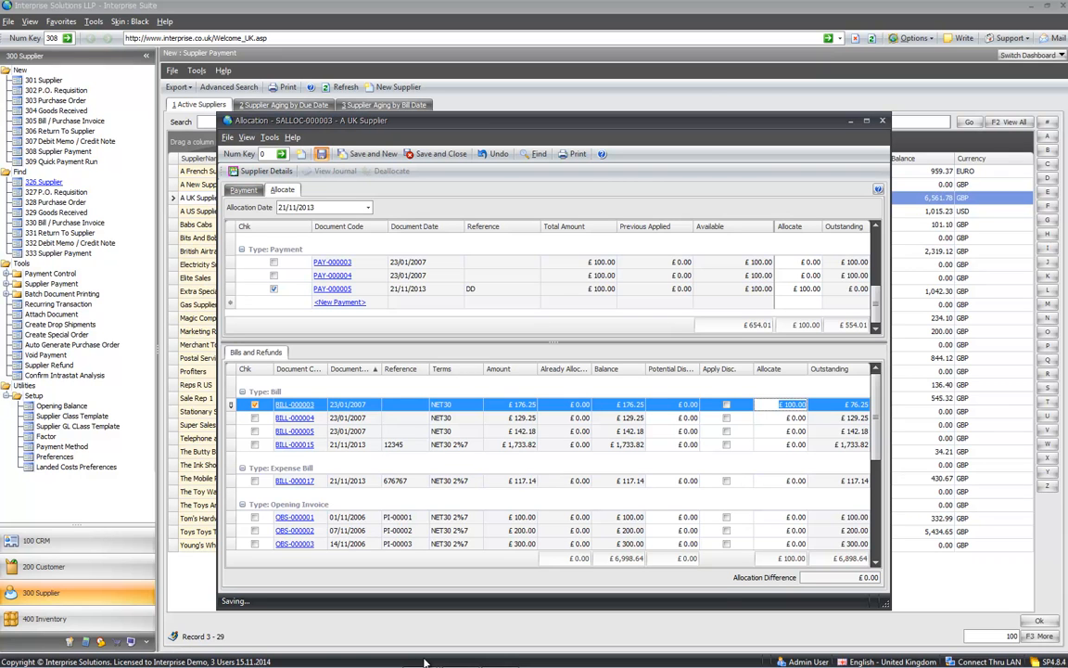
Step: View the saved payment's journal, examine its creditors control and bank current account lines, then close the journal and the payment
mouse_move(422, 658)
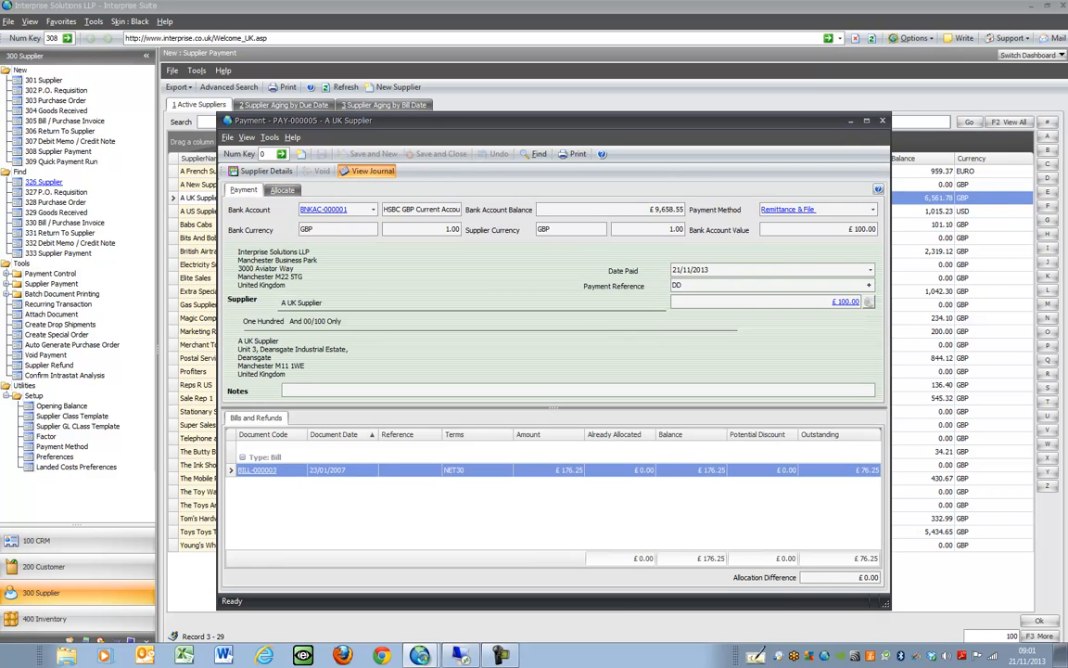
left_click(372, 172)
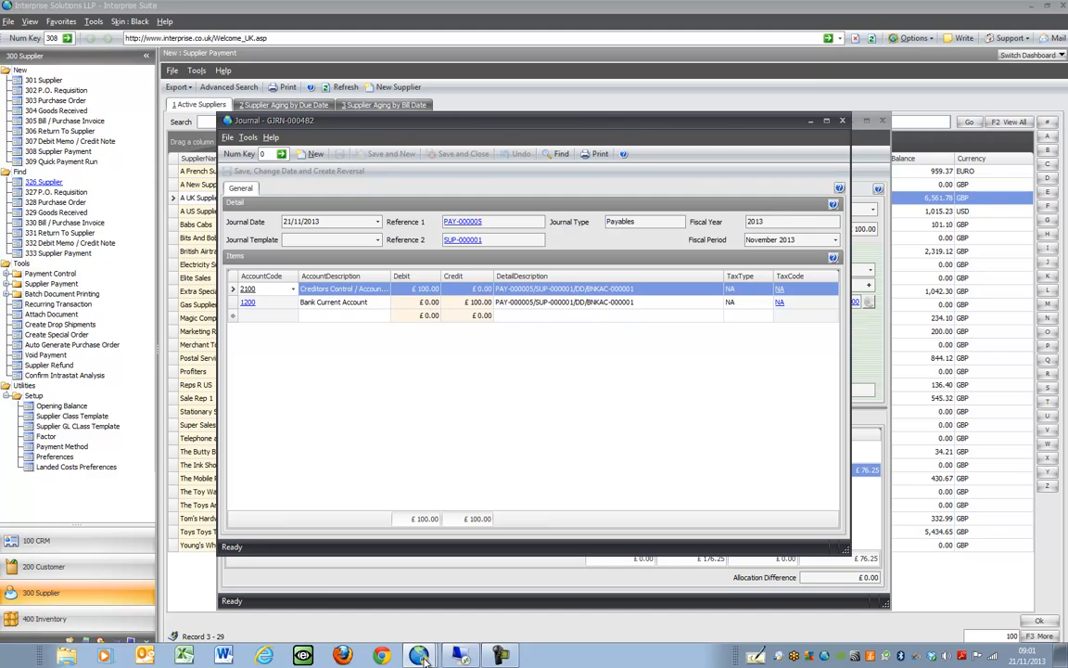
left_click(805, 302)
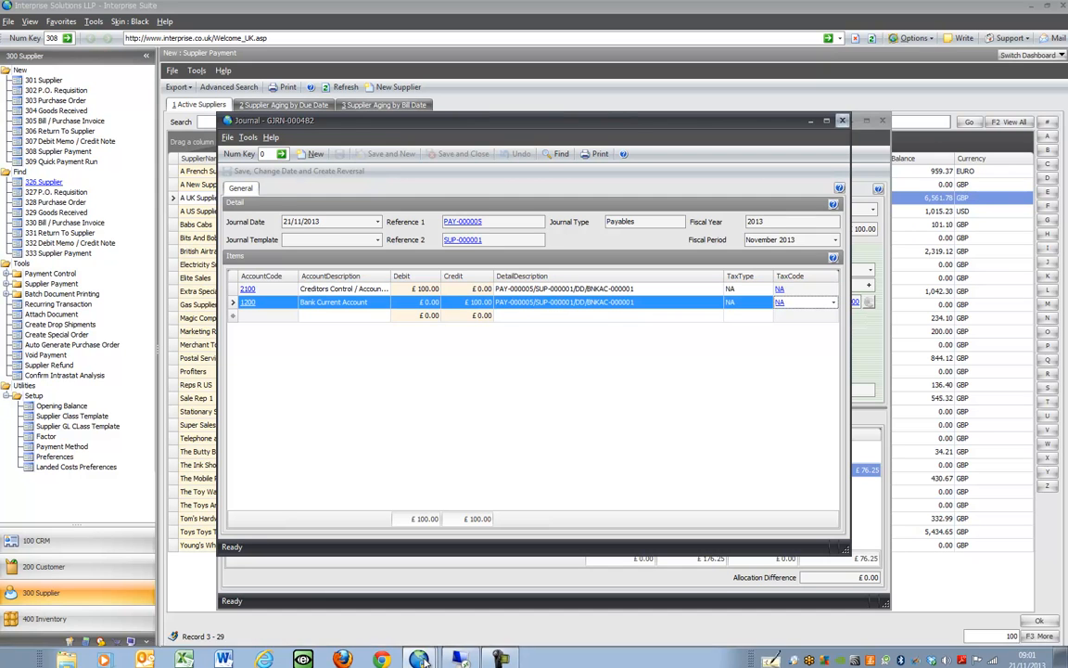
left_click(422, 657)
left_click(883, 121)
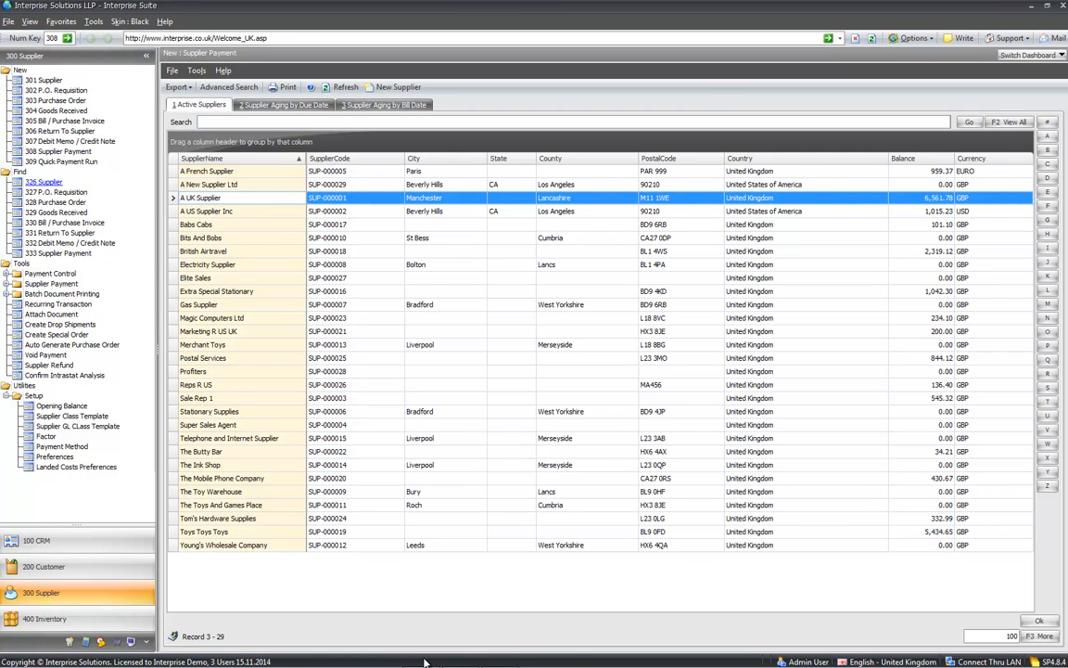
Step: Create a new payment to A French Supplier with payment reference DD and an amount of €100
left_click(44, 182)
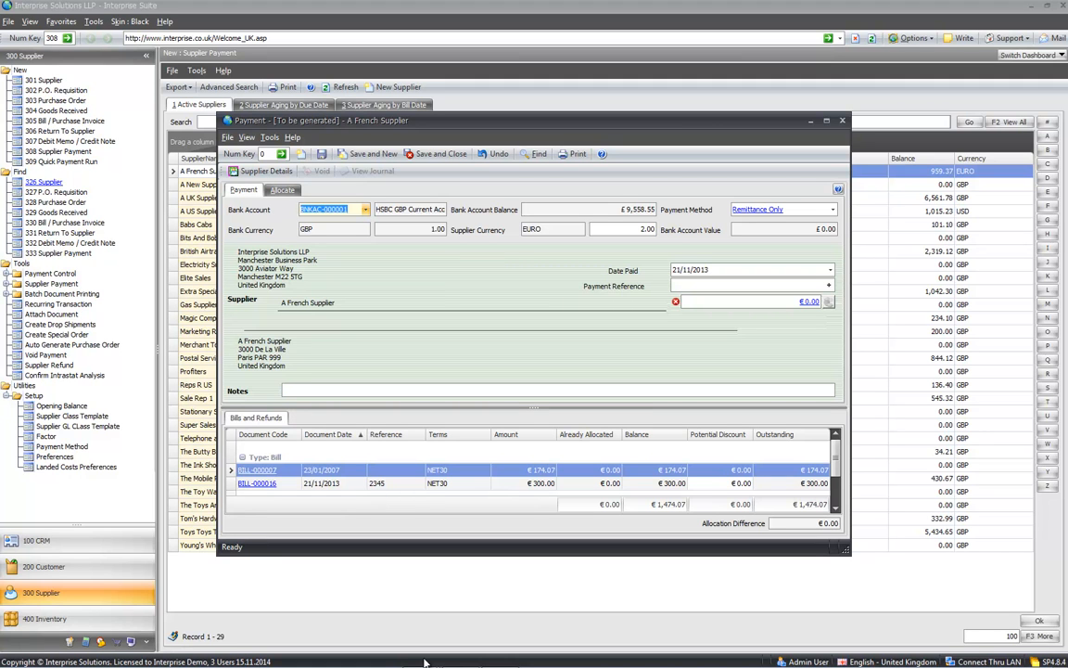
key("Tab")
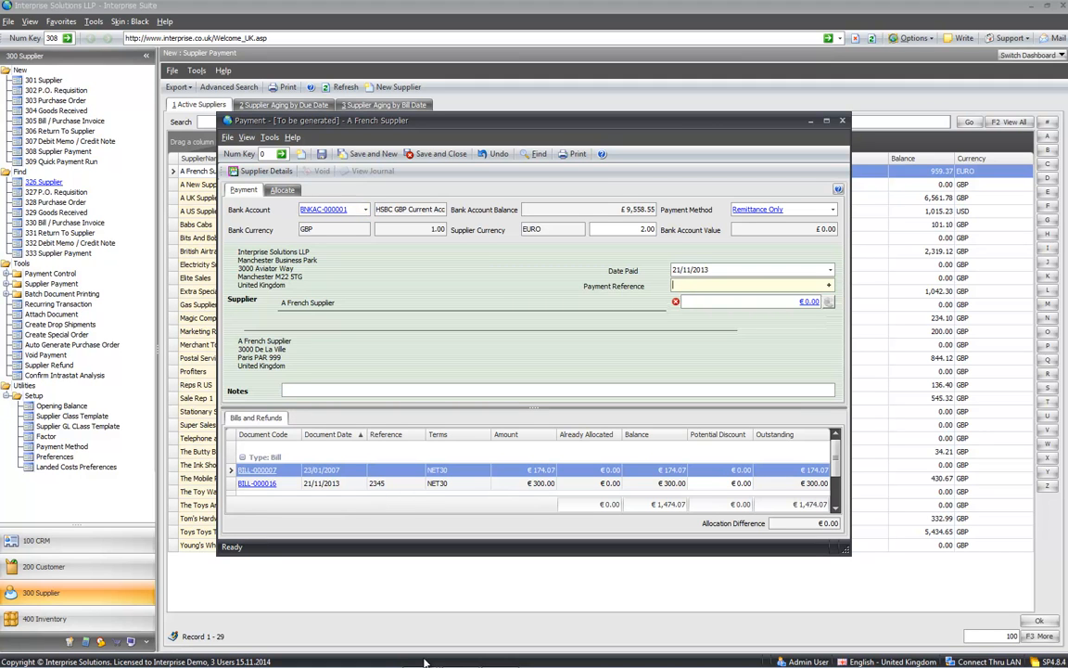
type("DD")
key("Tab")
type("100")
key("Tab")
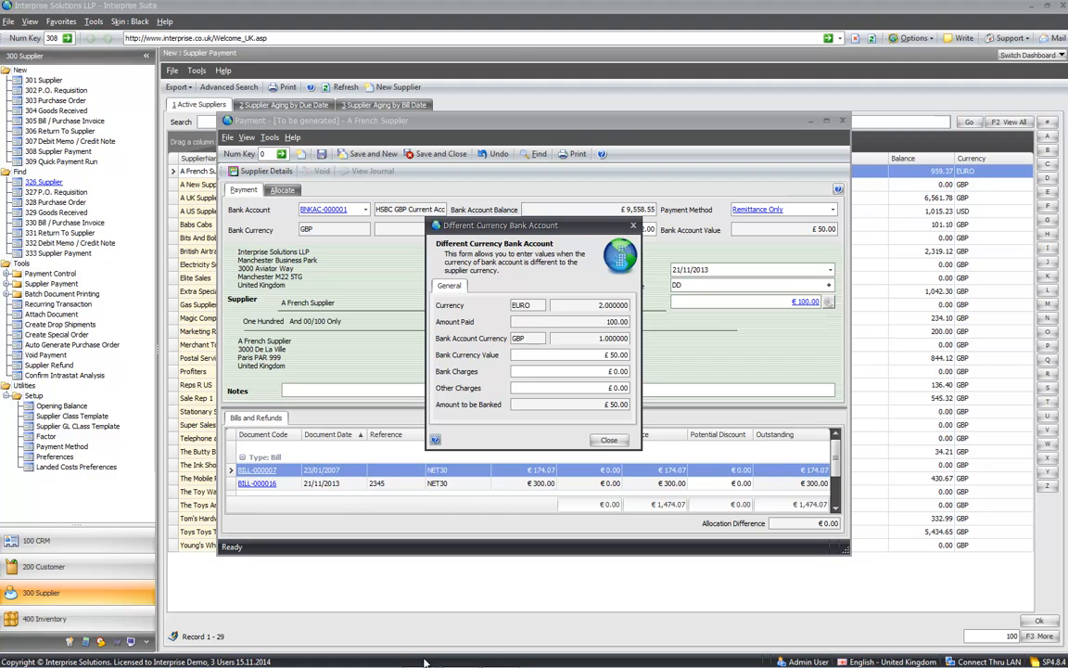
Step: Set the bank charges to £17 for the different-currency bank account and close the form
key("Tab")
type("17")
key("Tab")
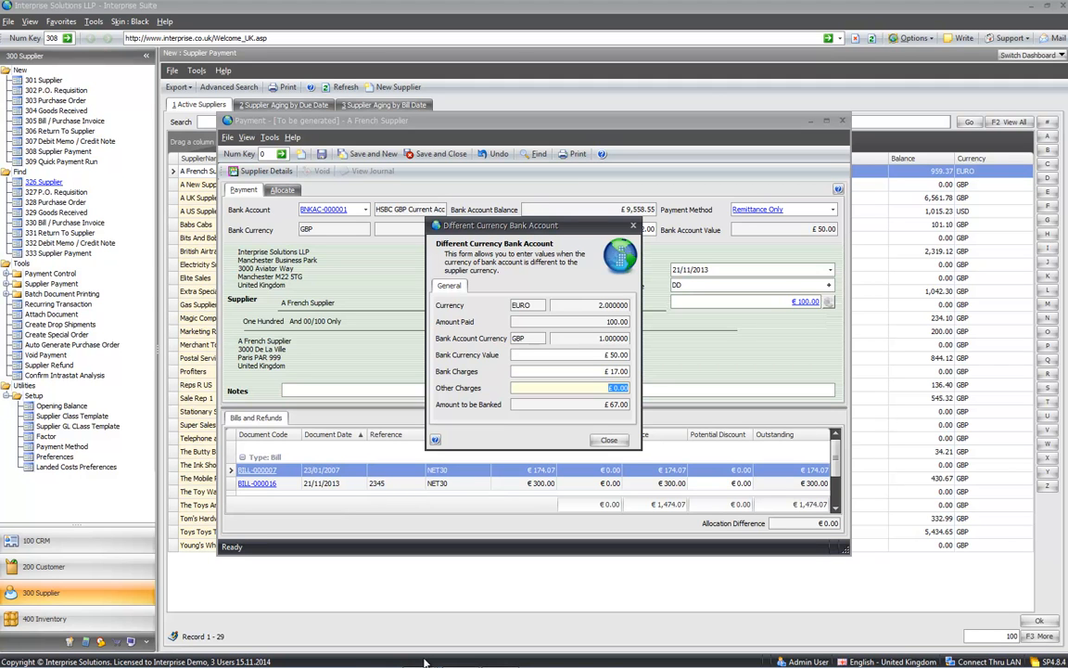
key("Return")
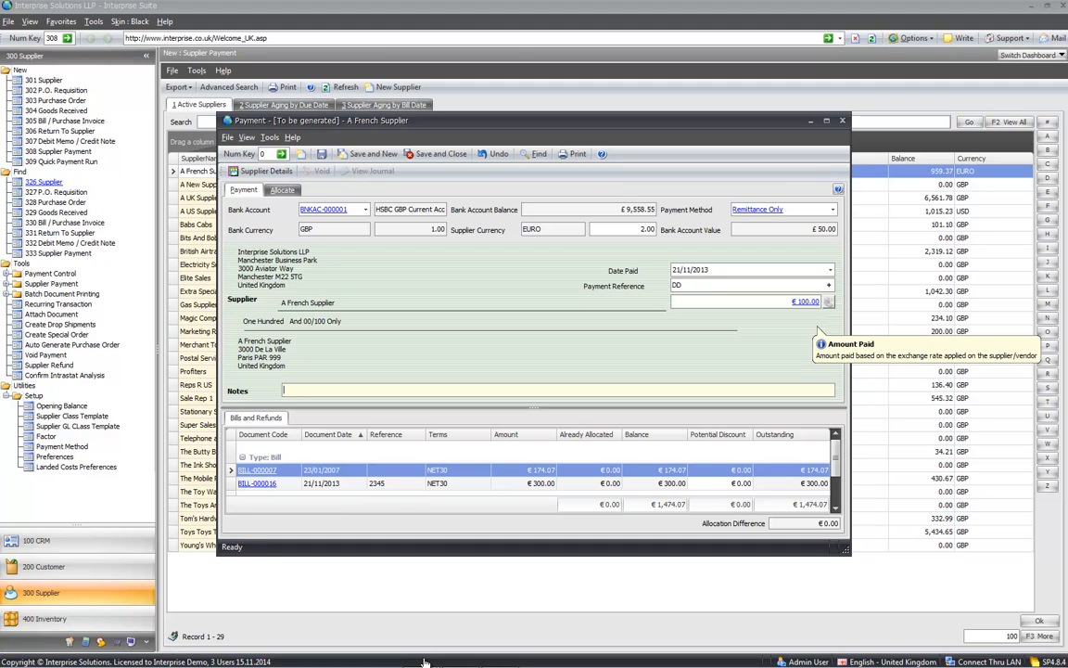
key("Tab")
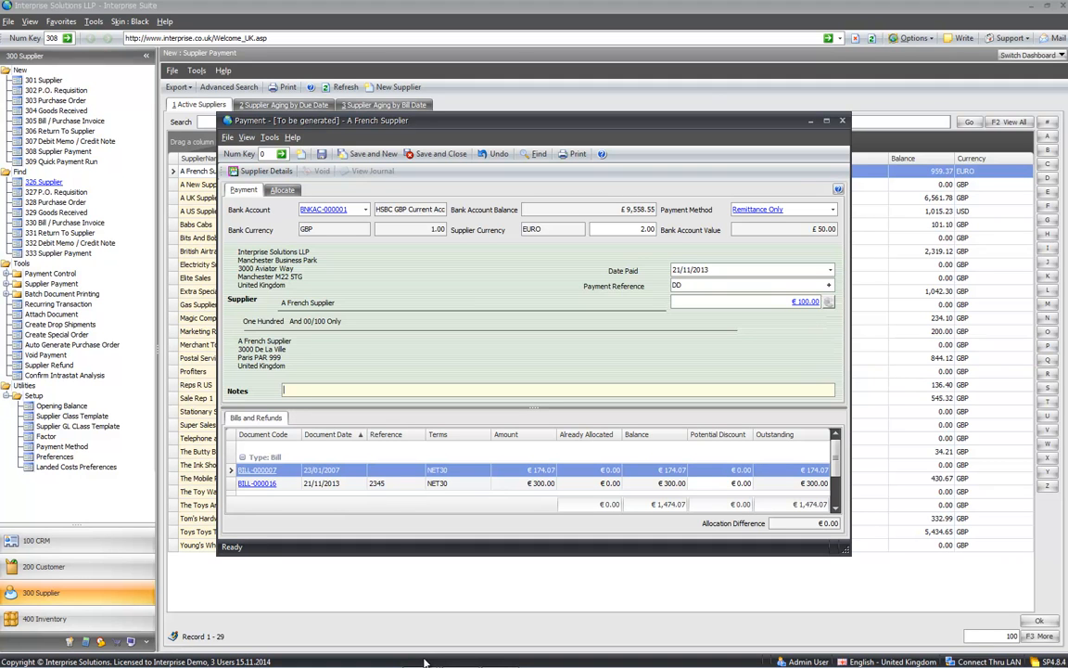
Step: Reopen the different-currency bank account values and set the bank currency value to £60
key("shift+Tab")
key("Return")
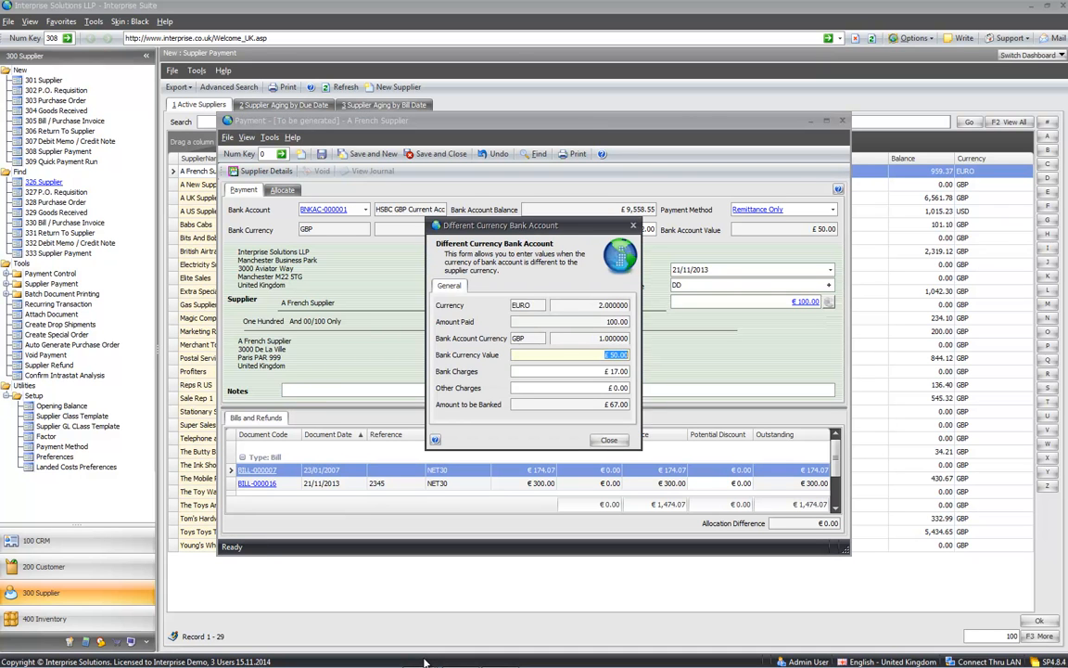
type("6")
type("0")
key("Tab")
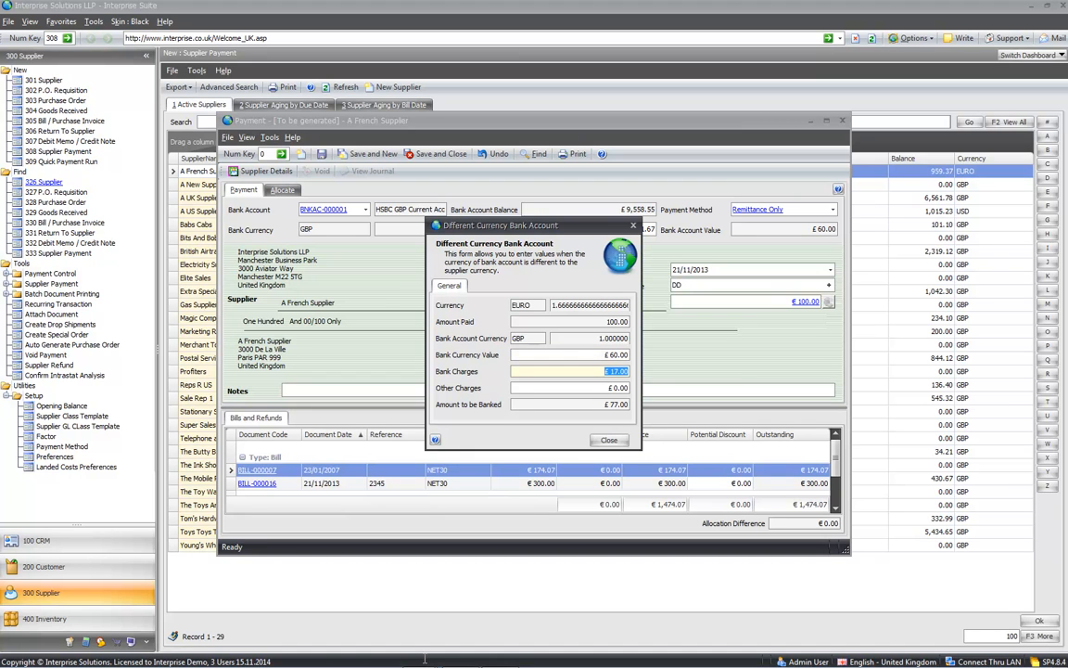
key("Return")
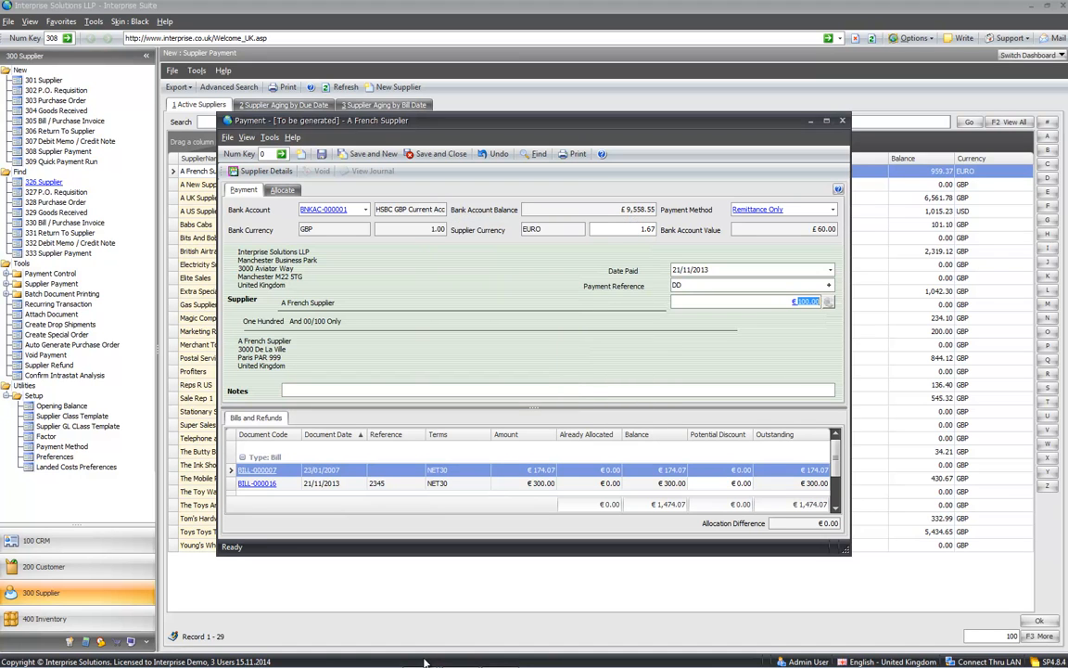
Step: Allocate the €100 payment to A French Supplier's BILL-000007 and save the allocation
key("alt+a")
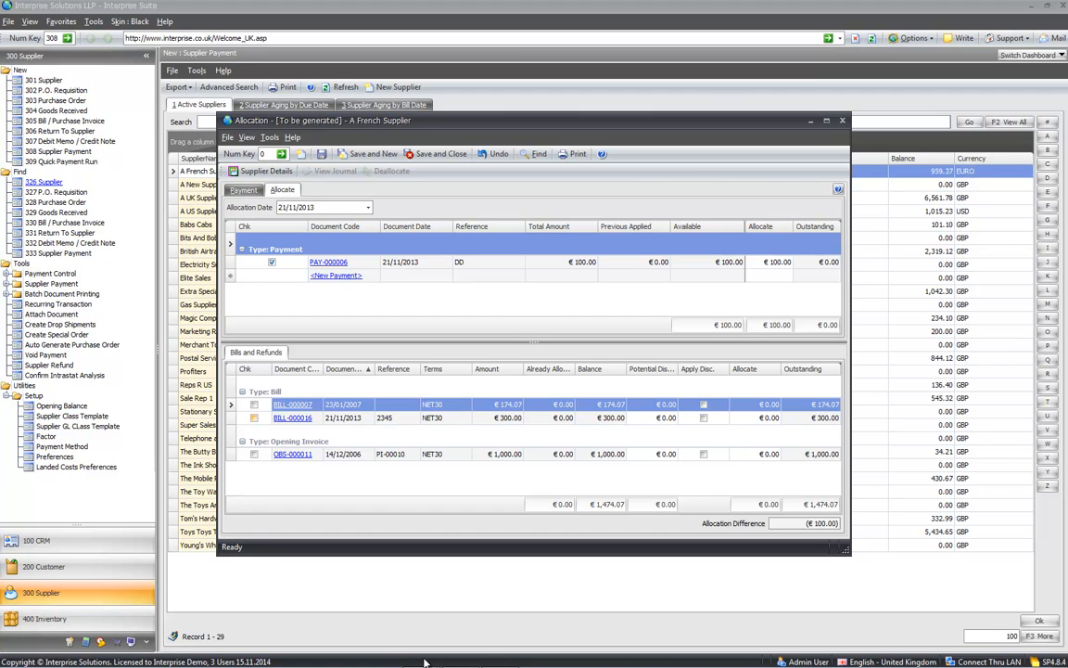
left_click(255, 404)
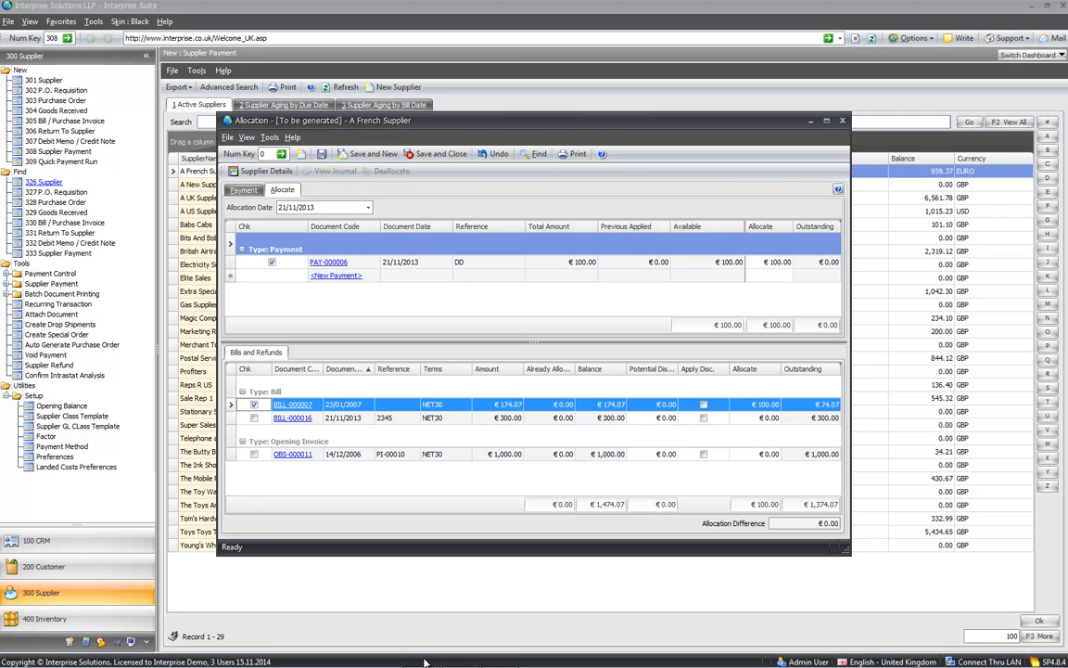
left_click(321, 154)
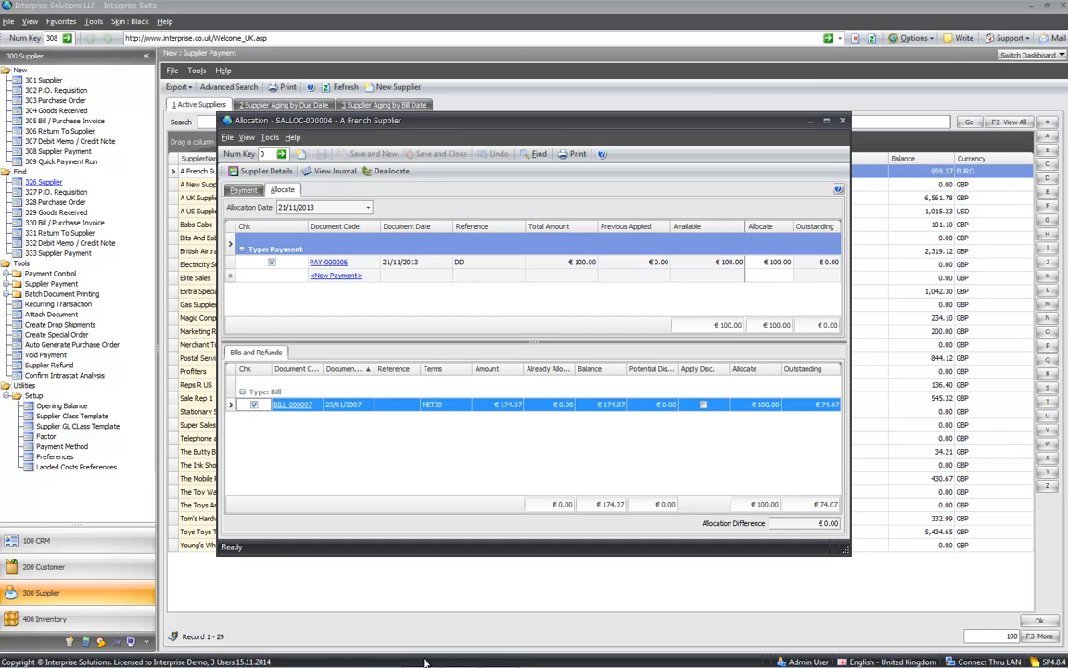
Step: View the allocation's journal, examine its creditors control and Actual Currency Loss or Gain lines, then close it
left_click(335, 171)
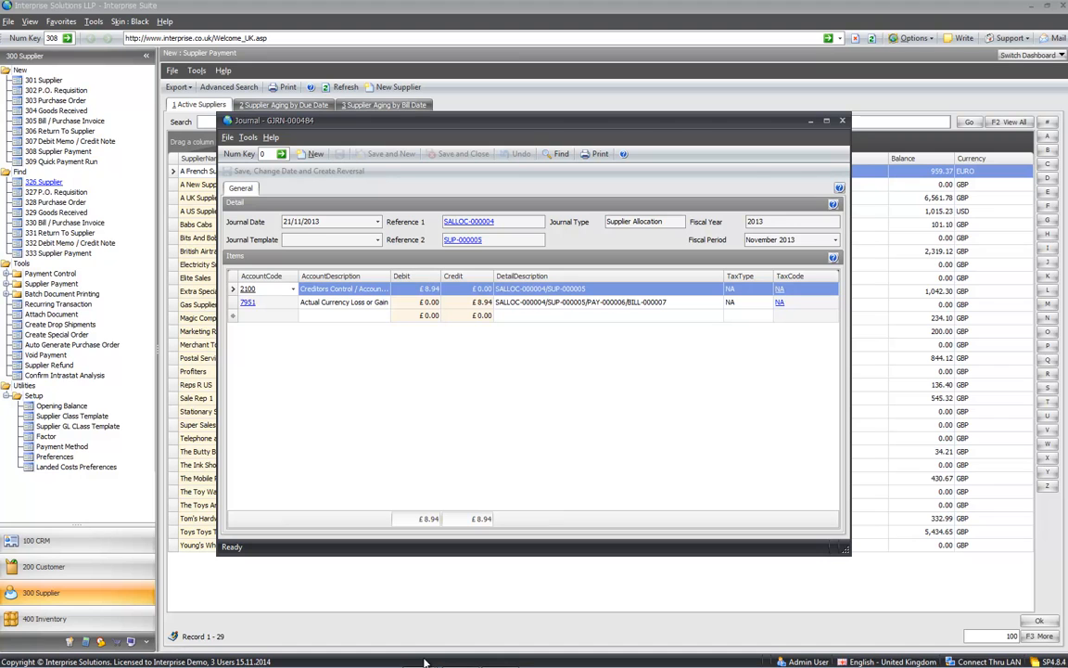
key("Down")
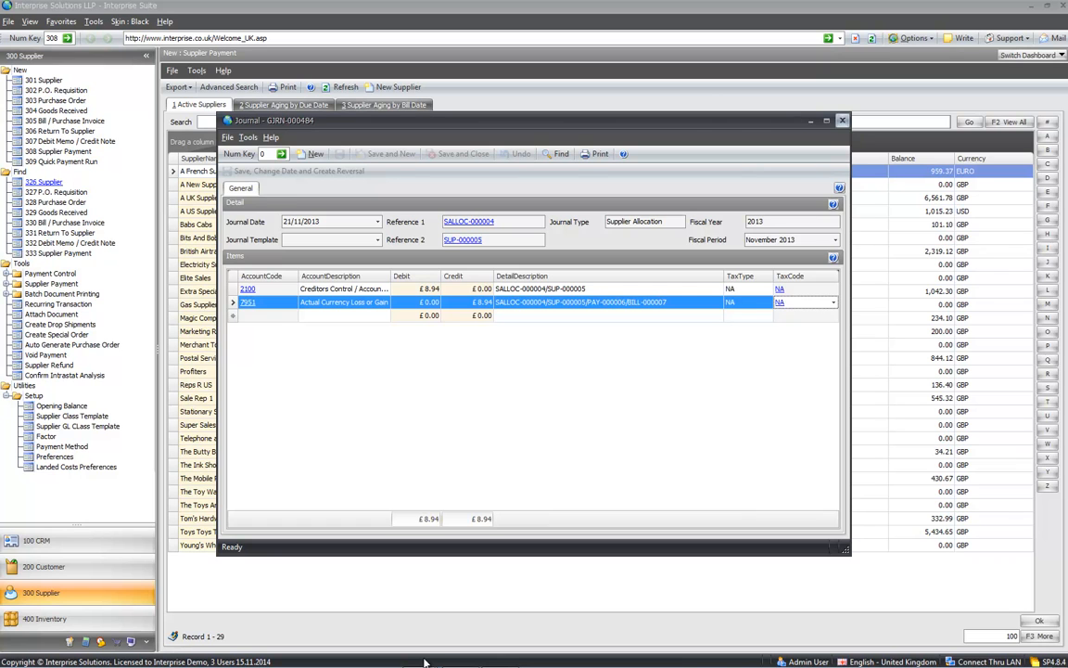
key("Escape")
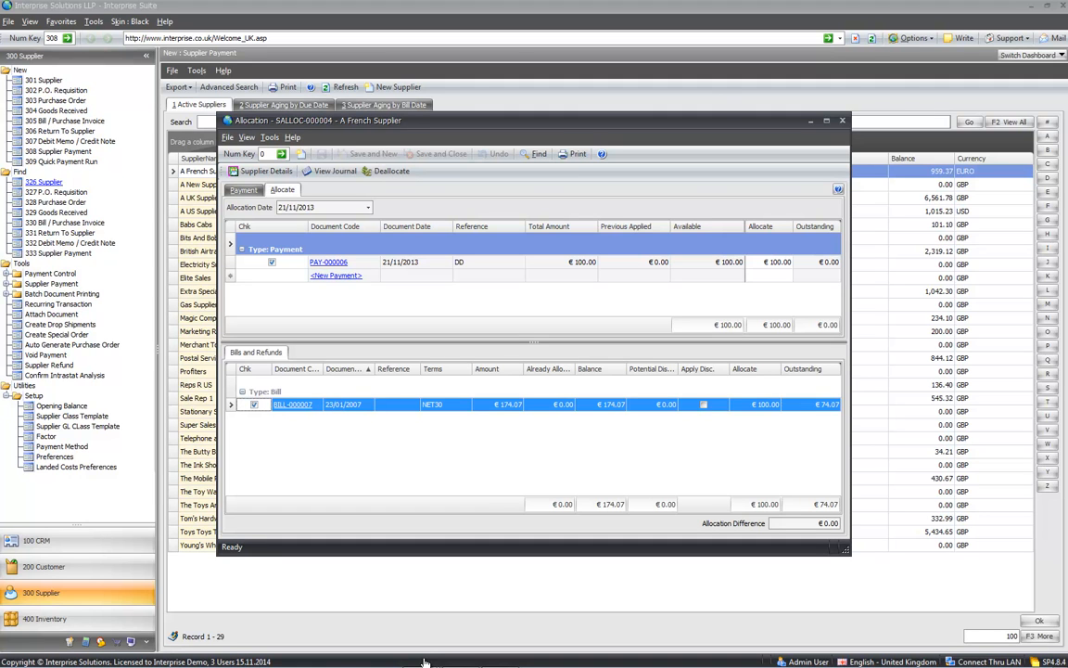
Step: Open the HSBC GBP Current Account from the French supplier's payment, examine the payment and bank charge transactions, then close it
left_click(330, 262)
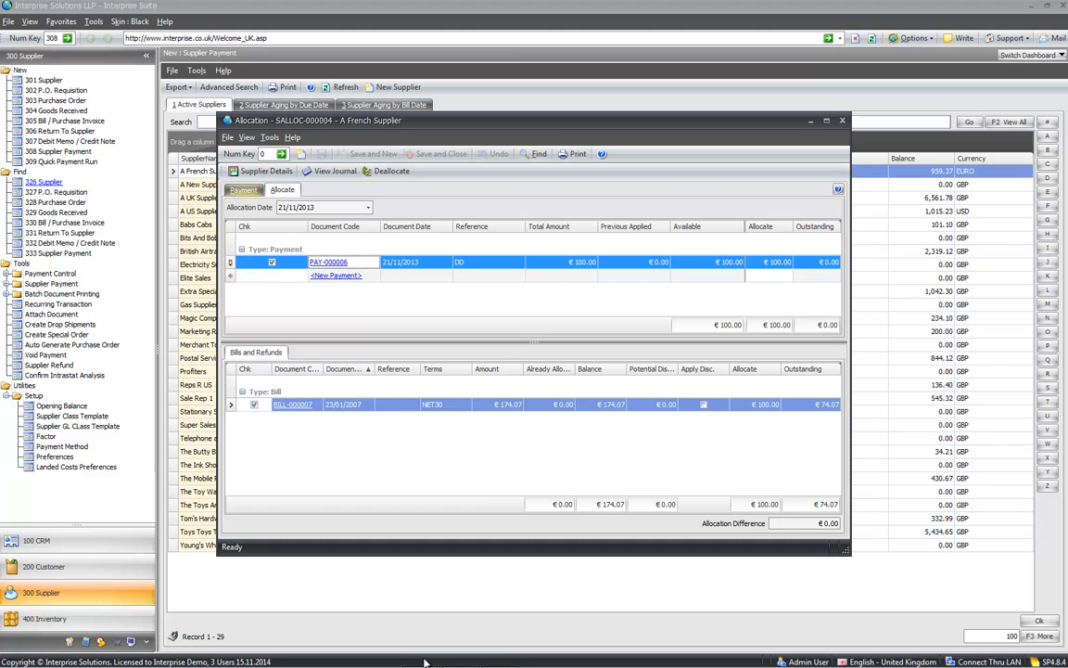
left_click(397, 404)
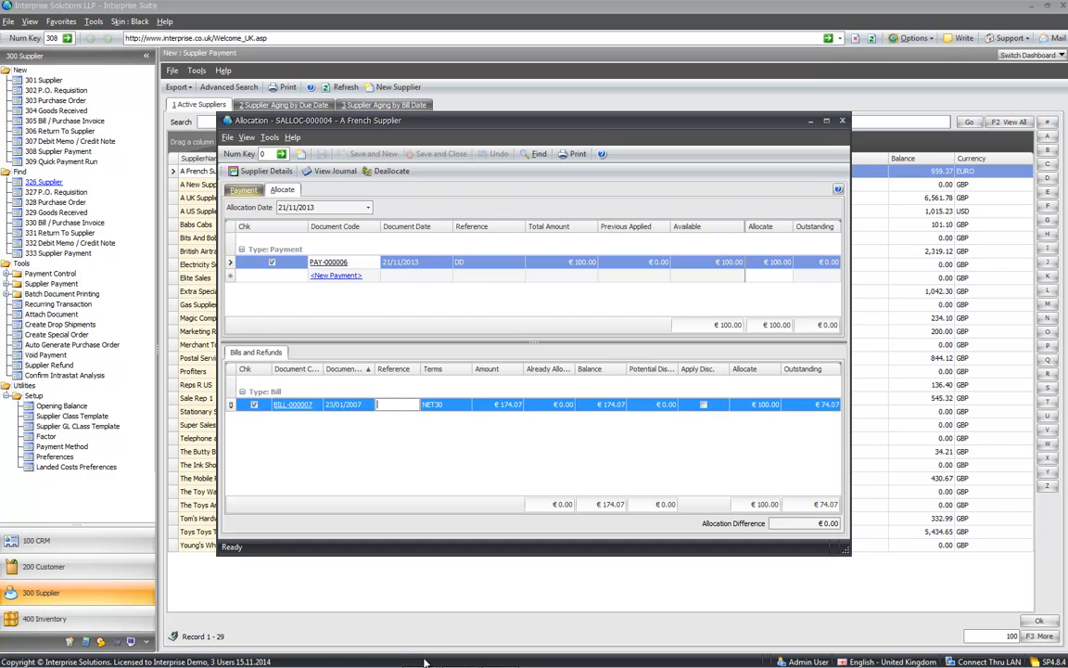
left_click(243, 190)
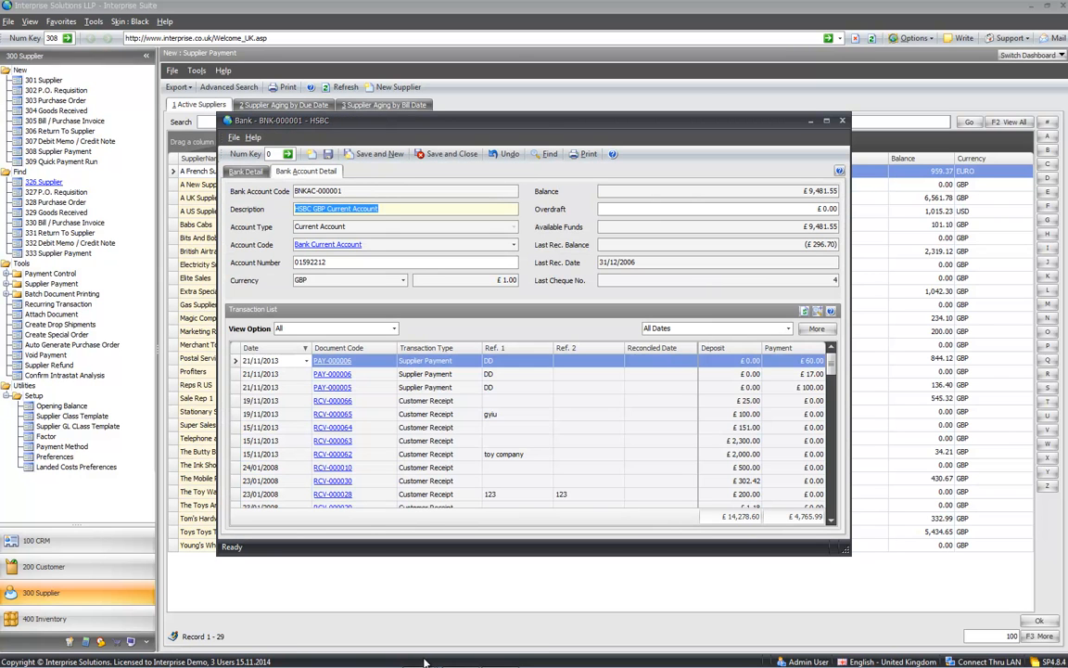
key("Down")
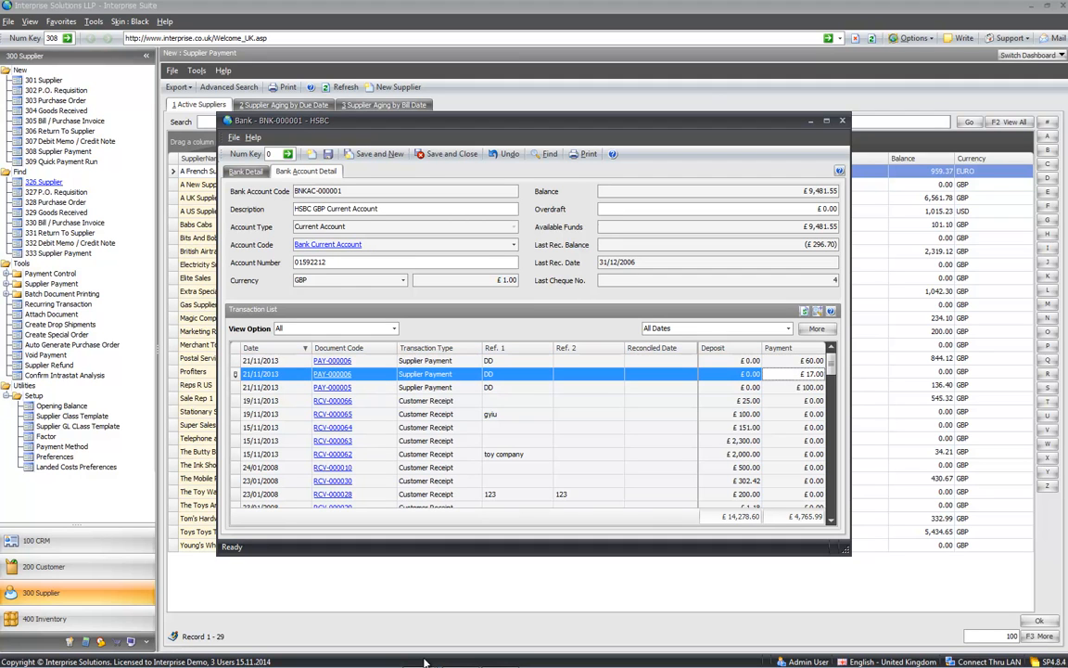
key("Escape")
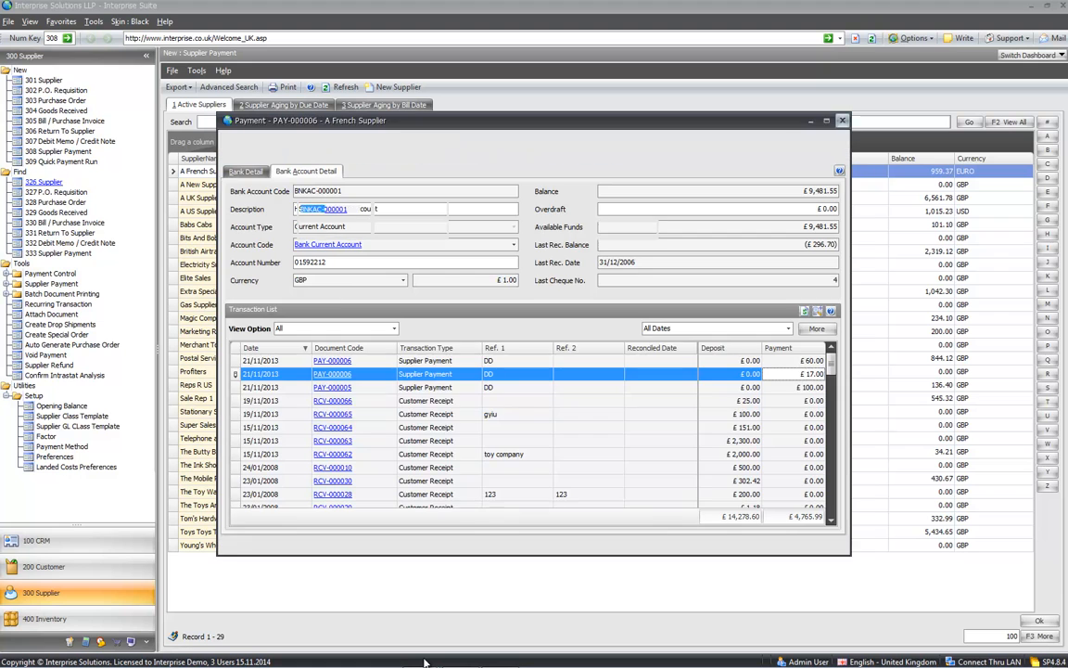
Step: Close the bank account, open the Overall Aged Creditors list, check the date reference options and set the ageing bracket to 30 days
key("Escape")
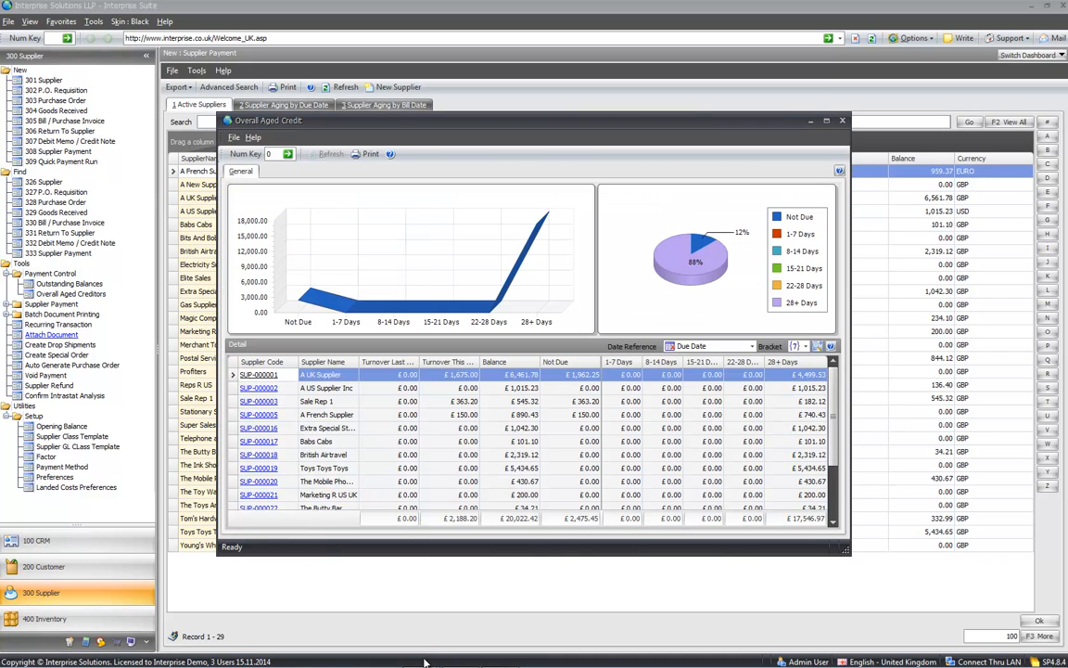
left_click(752, 190)
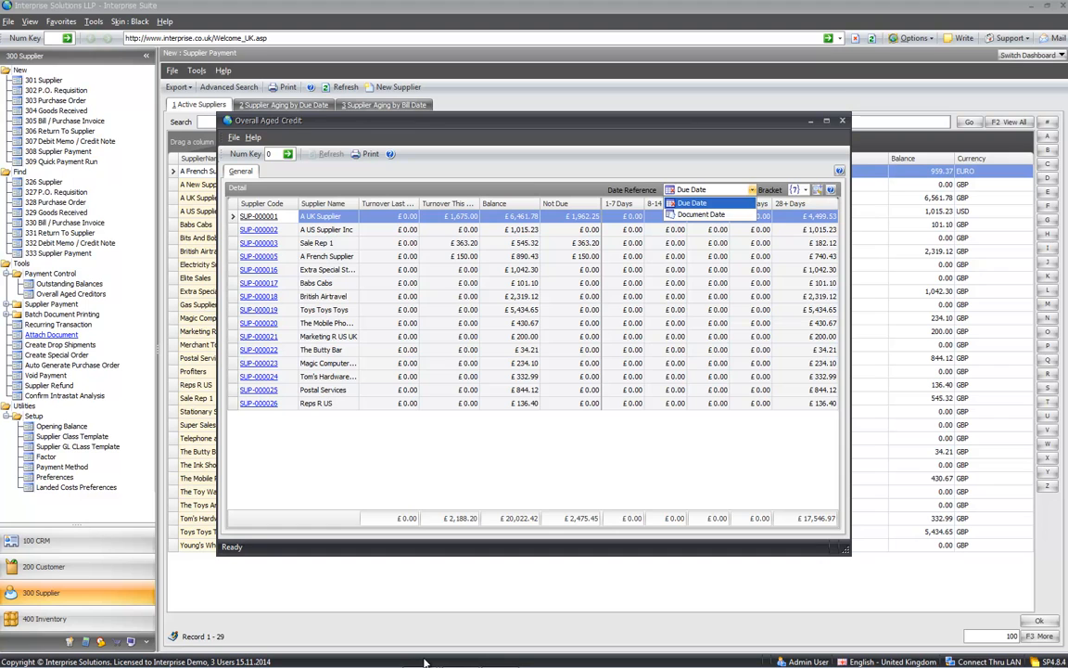
left_click(806, 190)
left_click(806, 191)
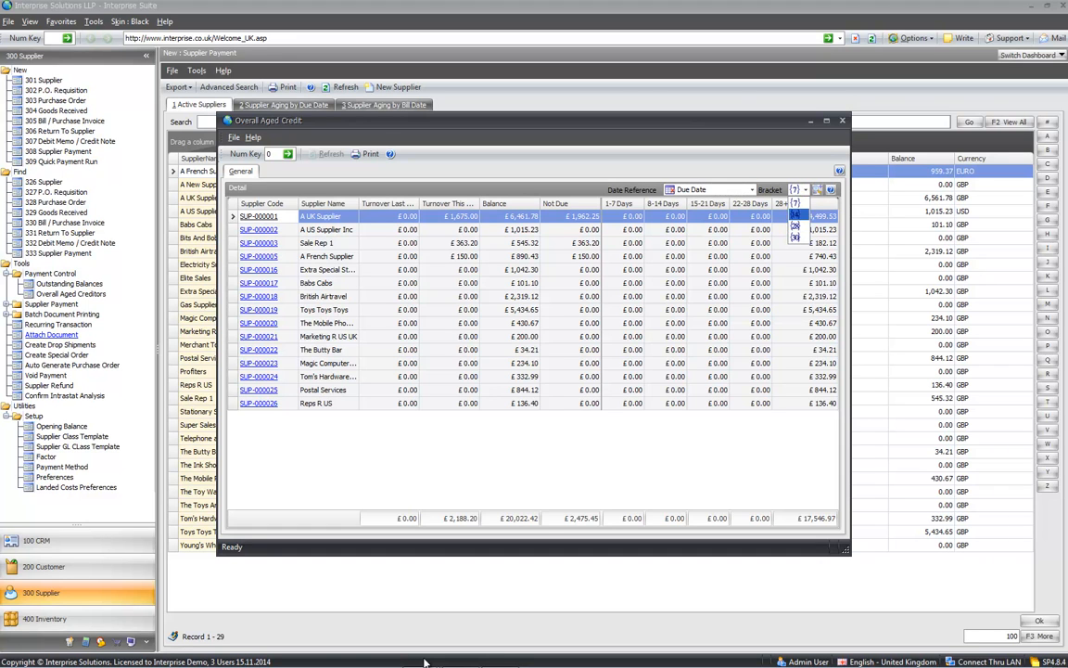
left_click(796, 238)
Step: Sort the aged creditors by 121+ Days, compare the order by Balance, and return to 121+ Days with the largest amounts first
left_click(811, 204)
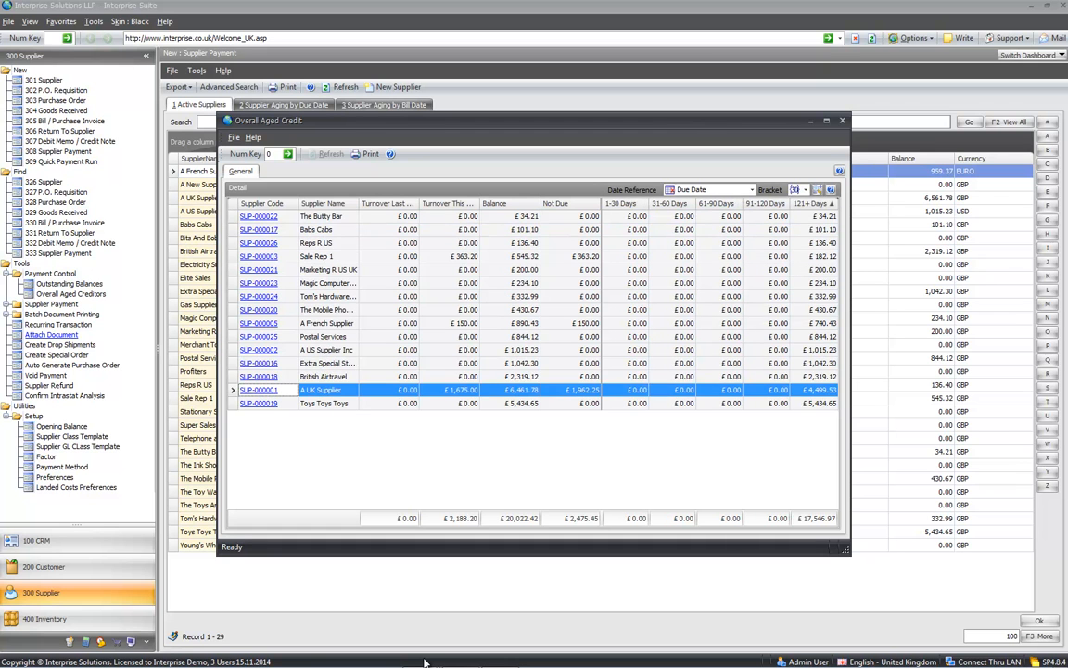
left_click(811, 203)
left_click_drag(335, 216, 341, 216)
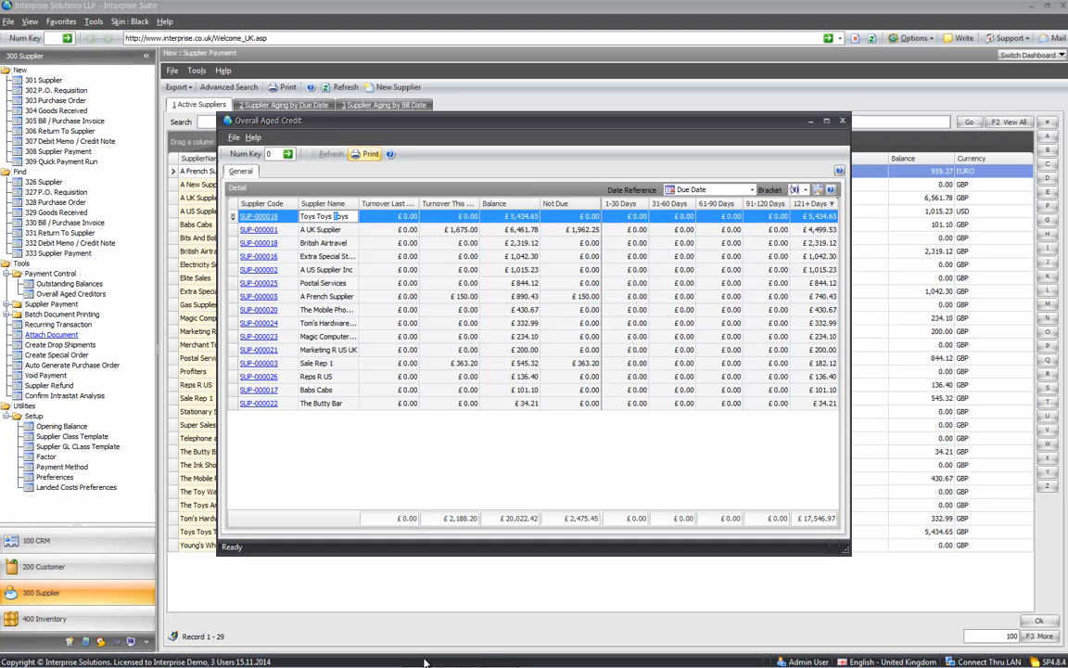
left_click(506, 203)
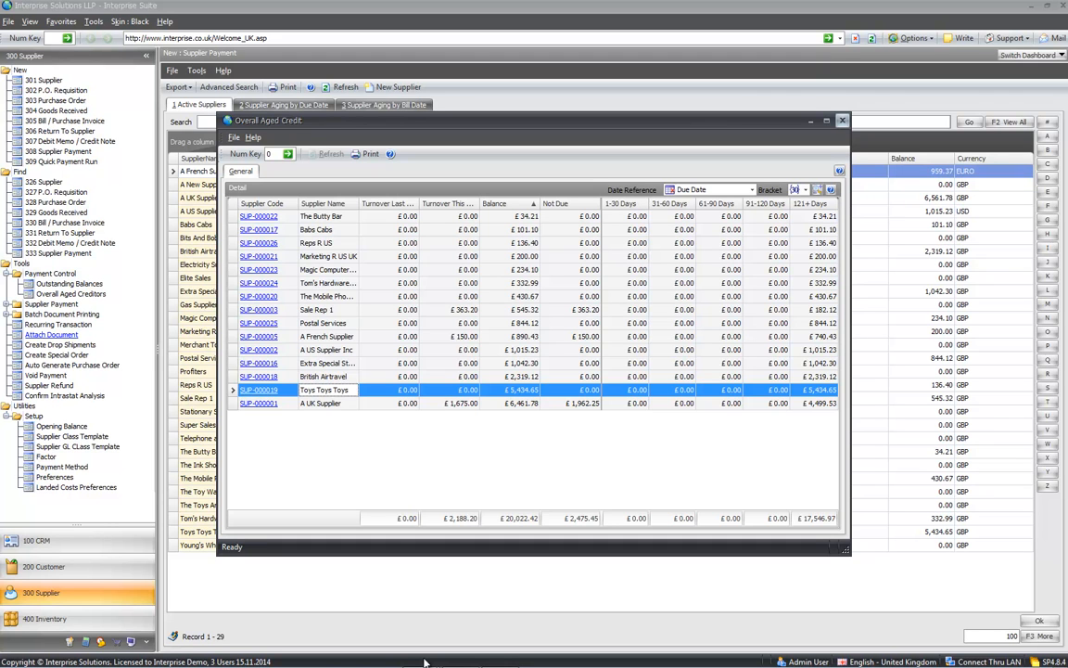
left_click(811, 203)
left_click(810, 204)
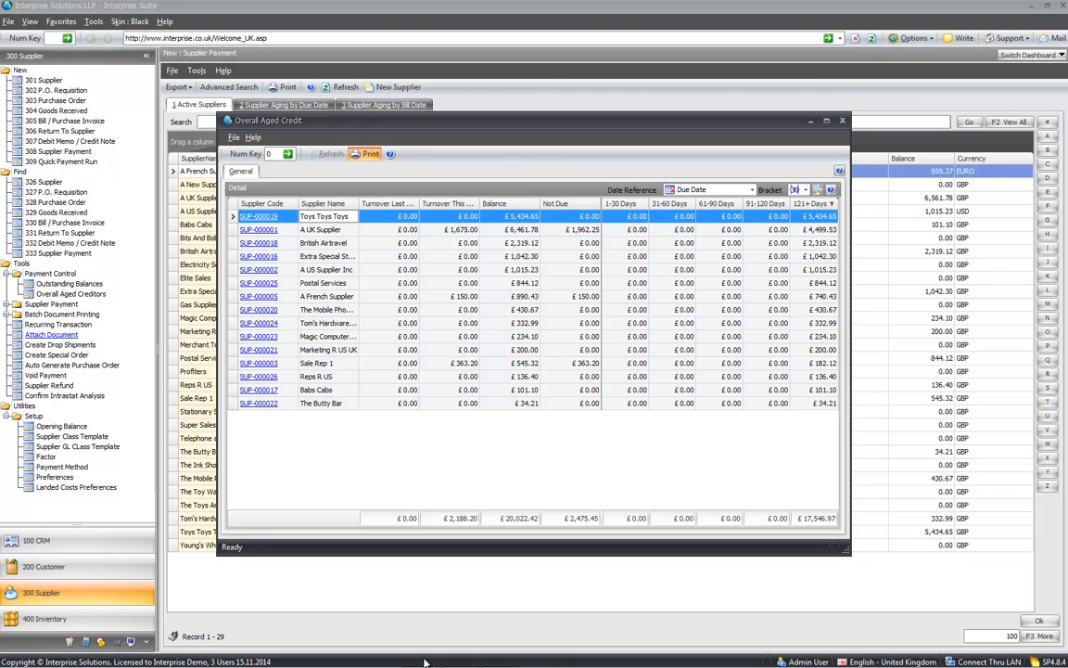
Step: Preview the detailed aged creditor report and the Aged Creditor List (Summary by Due Date), then close the previews and the aged credit window
left_click(366, 153)
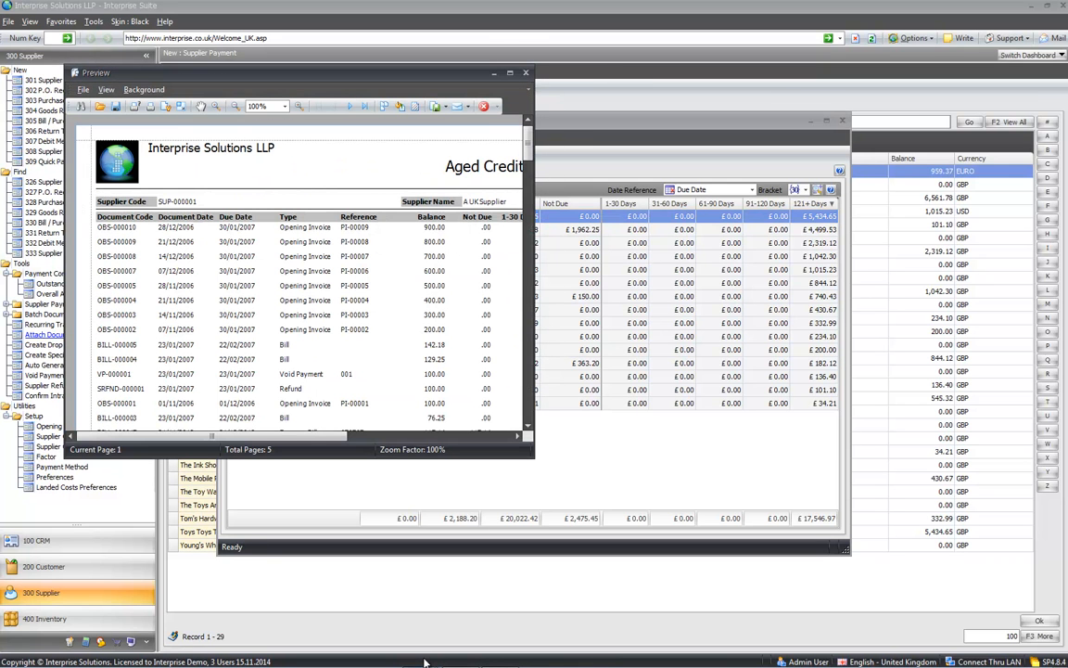
left_click_drag(535, 279, 934, 278)
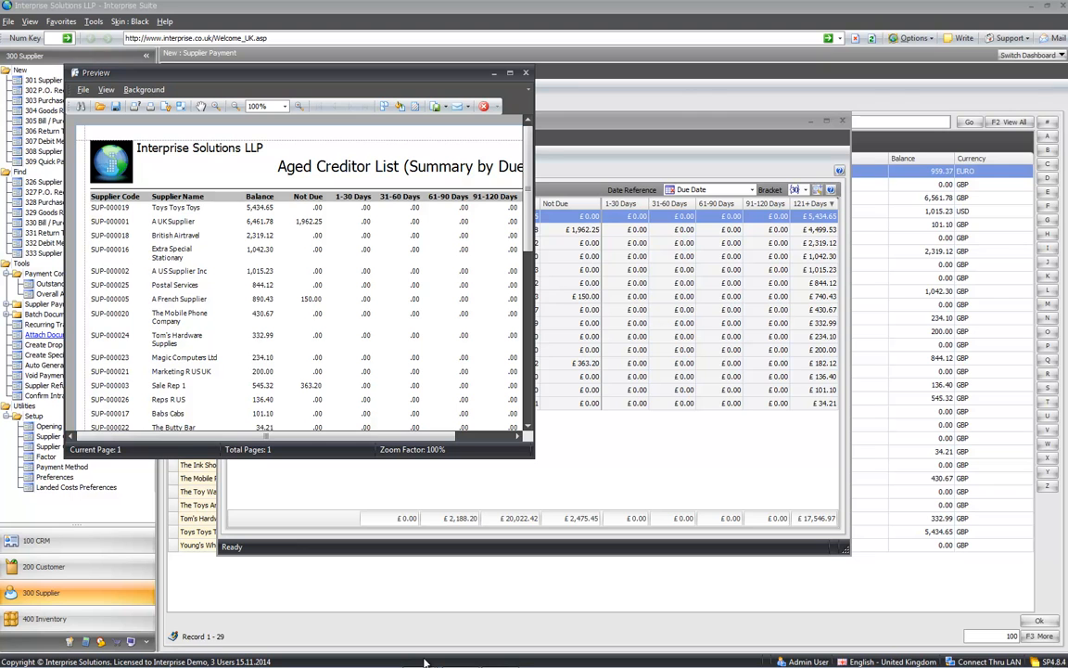
left_click_drag(534, 279, 887, 279)
scroll(475, 273, "down", 2)
scroll(475, 273, "up", 2)
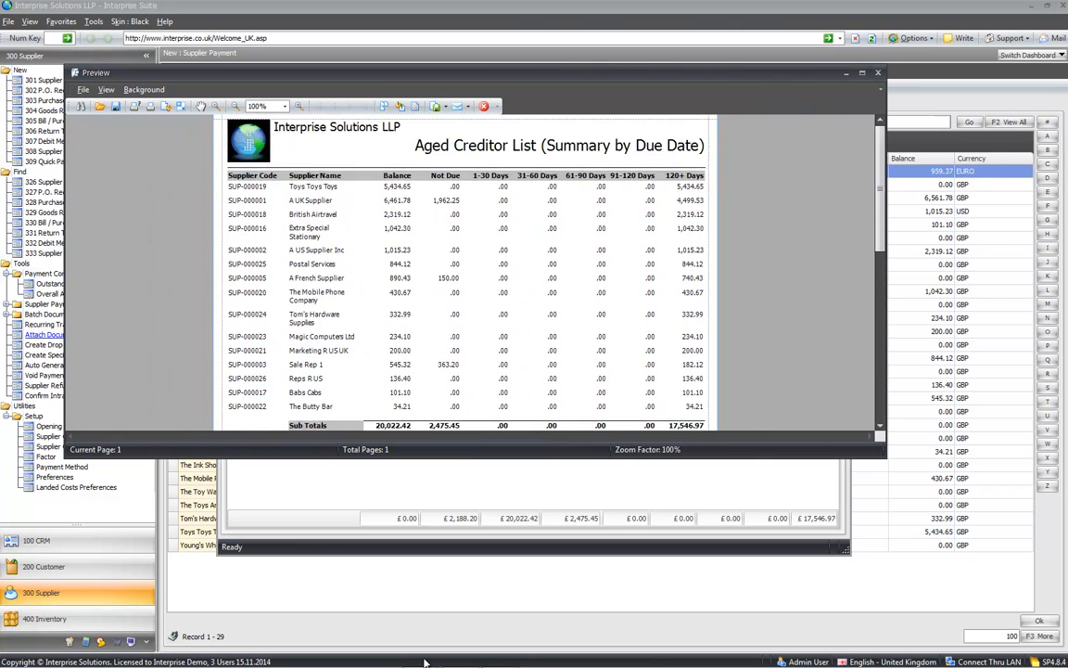
left_click(878, 72)
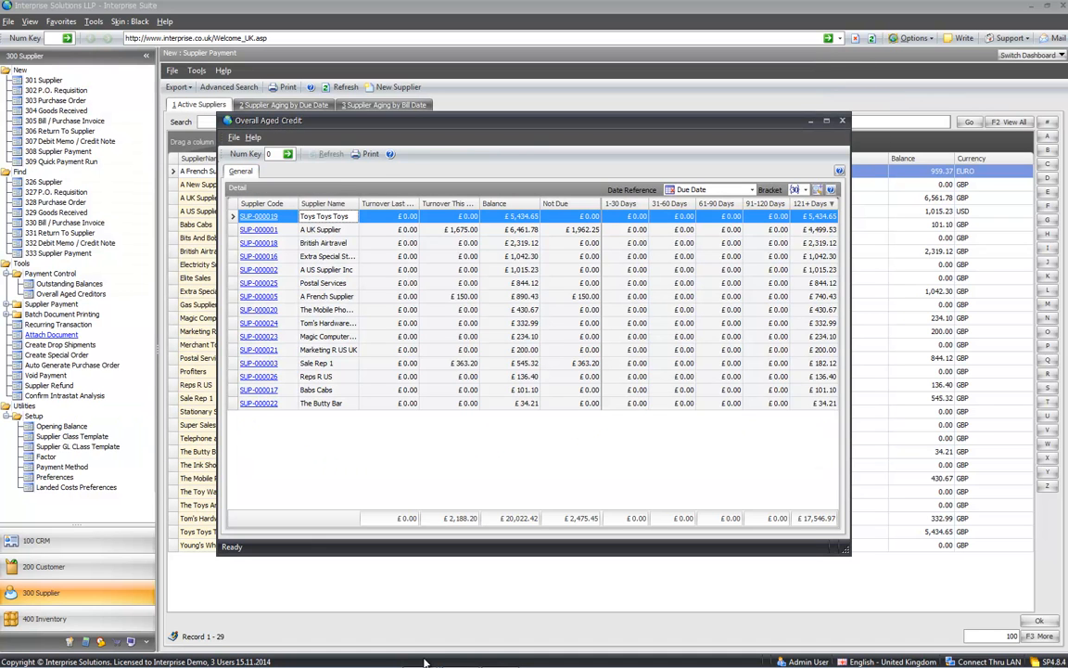
left_click(842, 121)
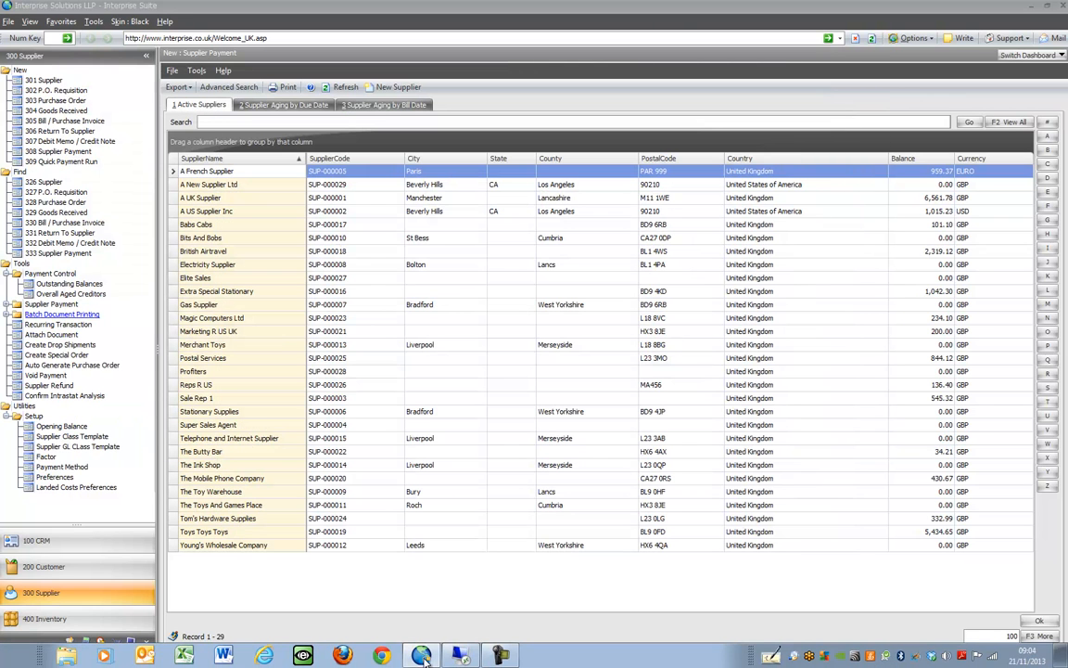
Step: Start a payment run from the HSBC GBP Current Account for all suppliers' bills due on or before 21/11/2013, deleting existing unprocessed runs
left_click(425, 659)
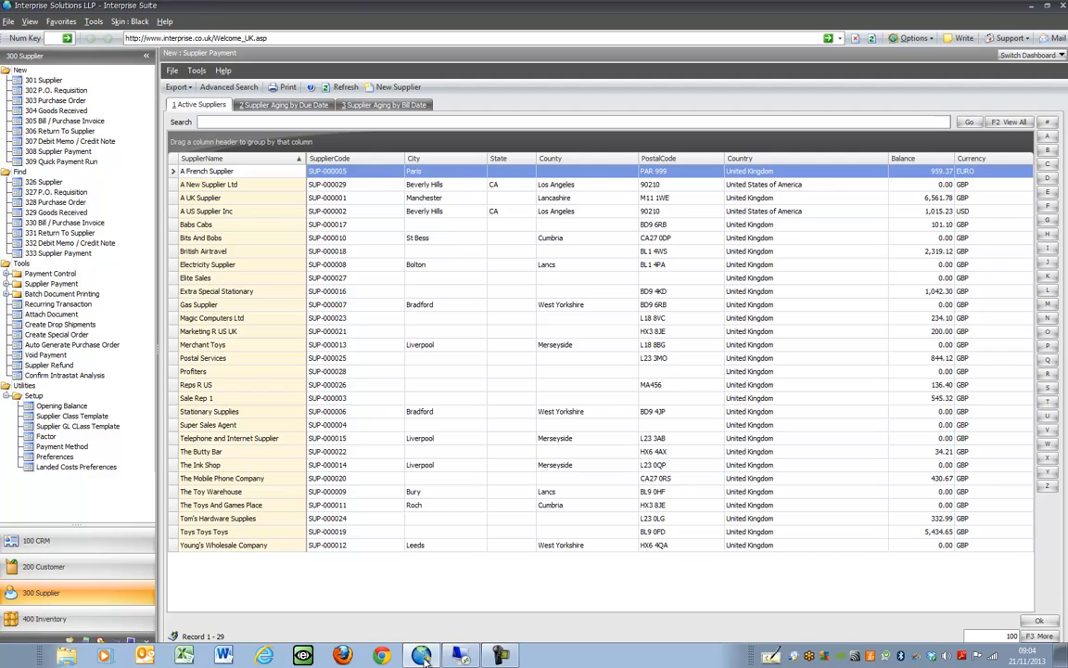
left_click(6, 284)
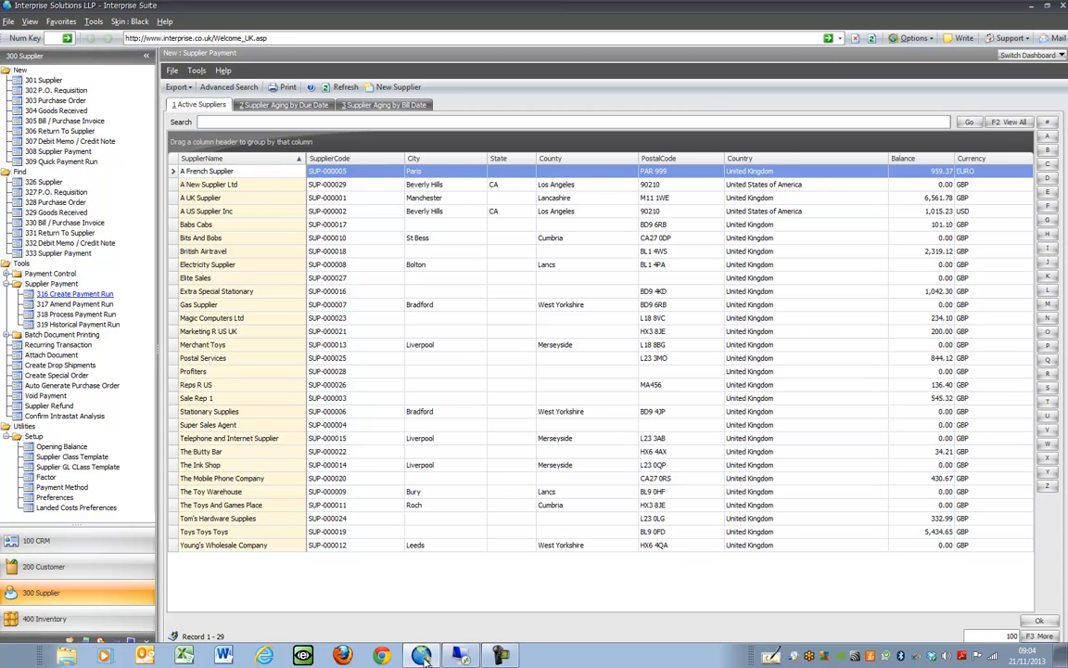
left_click(74, 293)
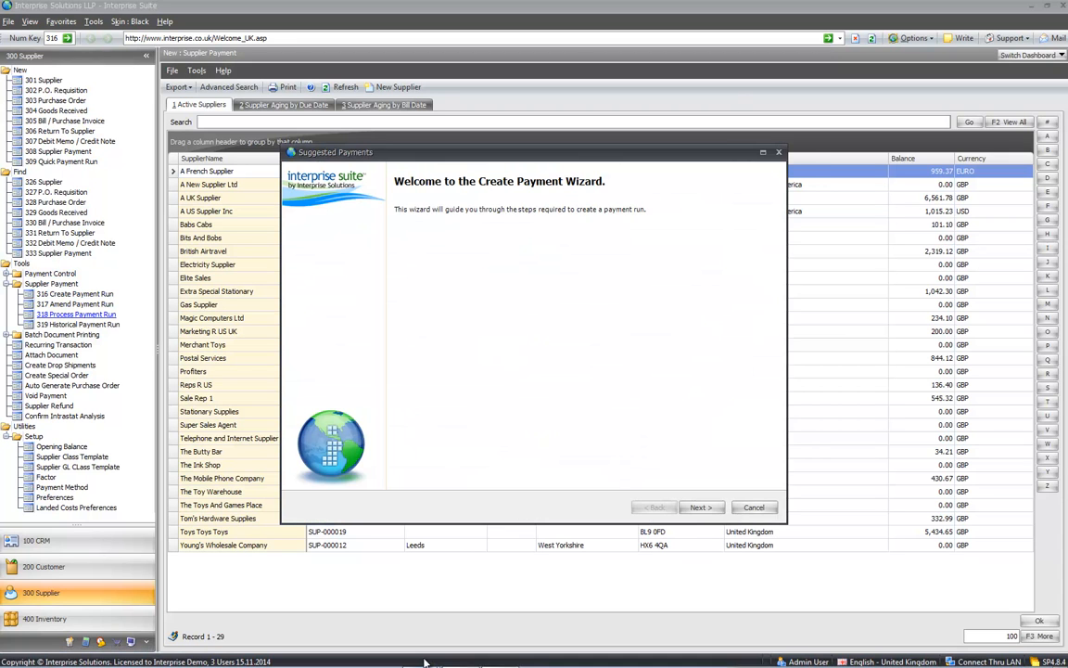
key("Return")
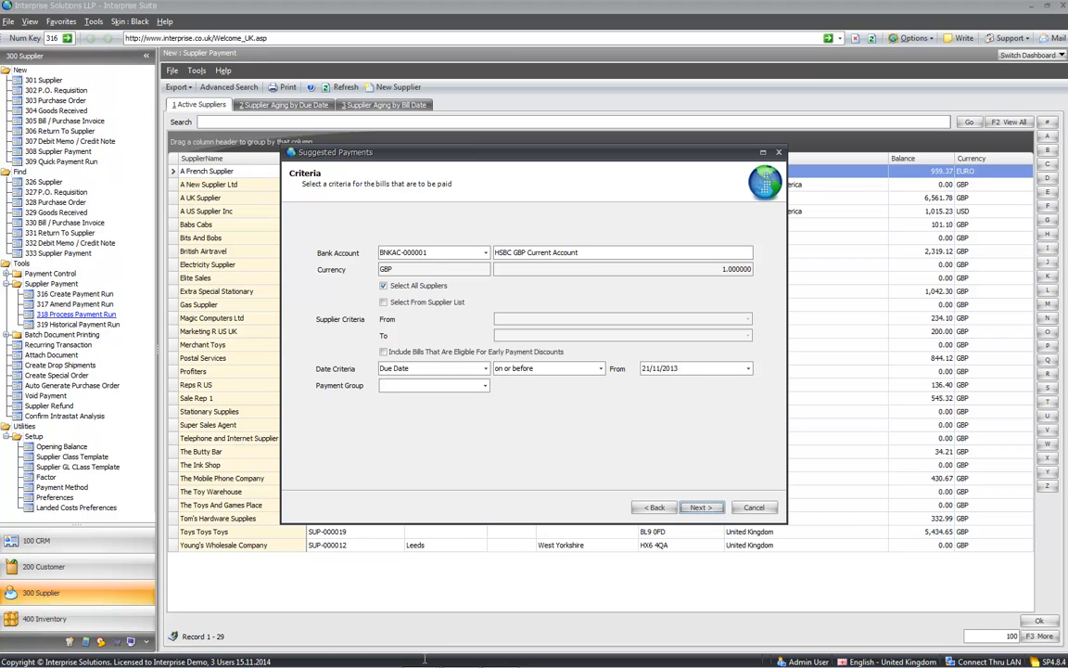
key("shift+Tab")
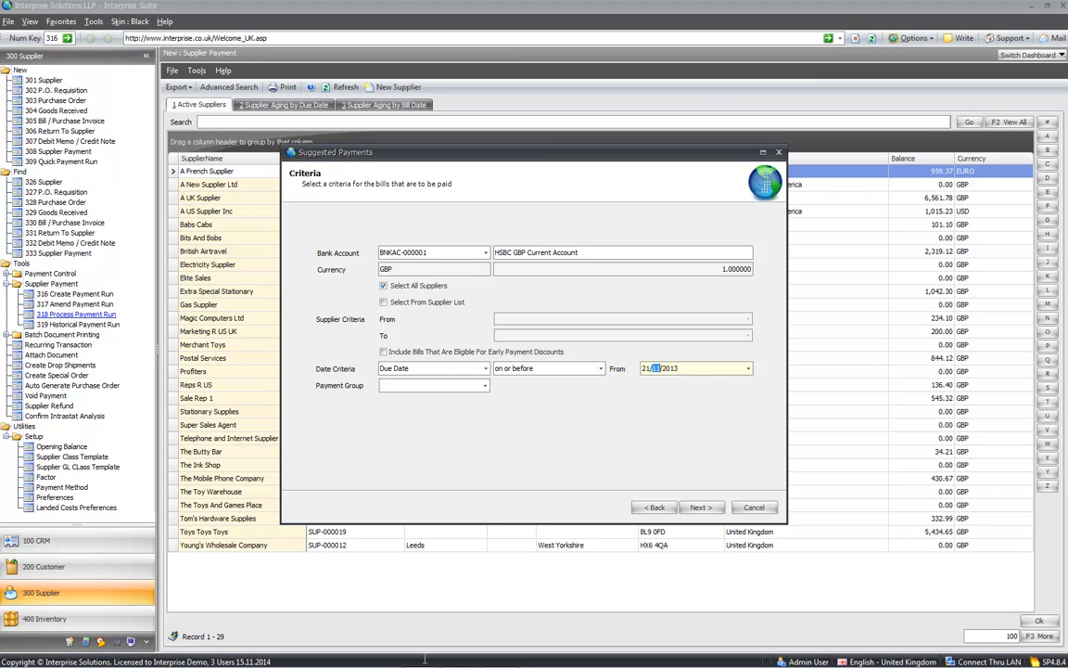
key("Left")
key("Return")
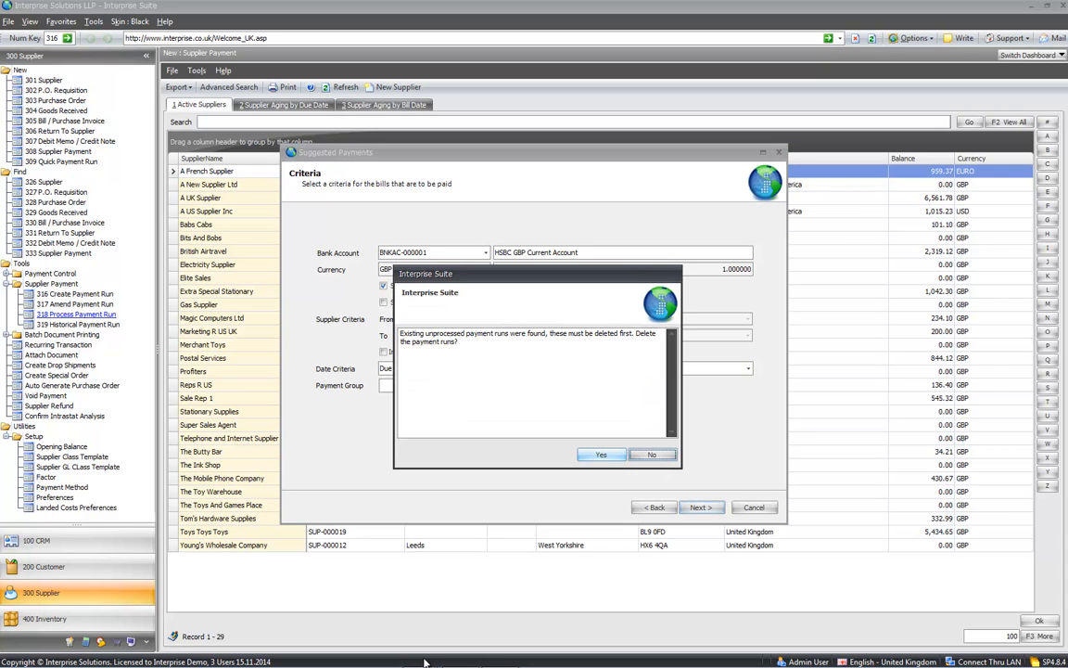
key("Return")
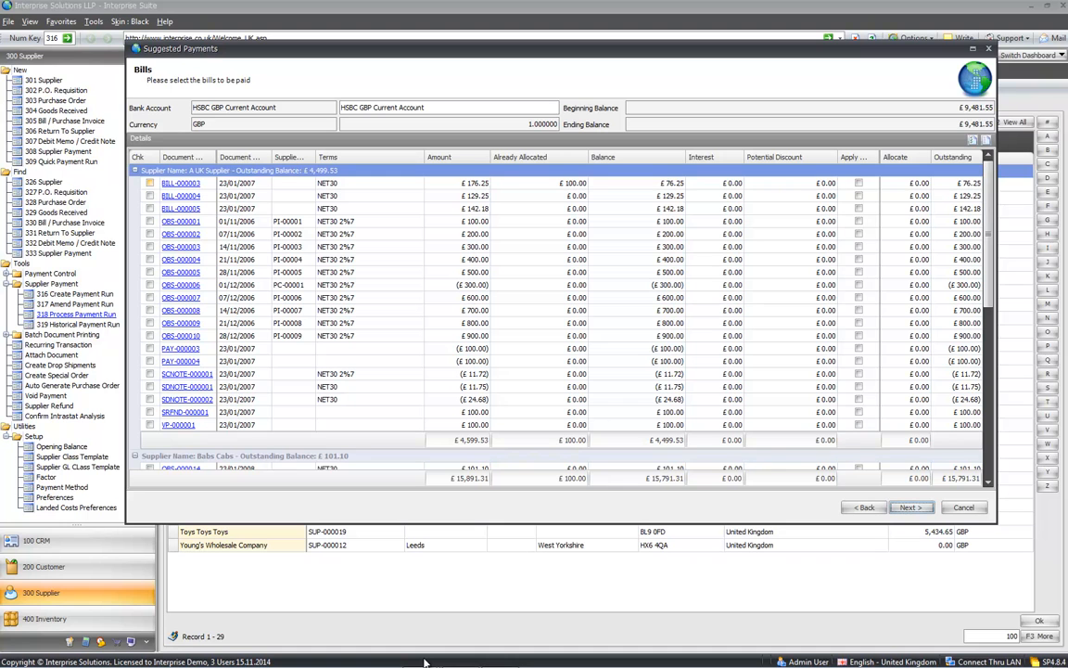
Step: Select A UK Supplier's BILL-000003, BILL-000004, OBS-000001, OBS-000002, SCNOTE-000001, SDNOTE-000001, SDNOTE-000002 and SRFND-000001 for payment
left_click(150, 183)
left_click(150, 196)
left_click(151, 221)
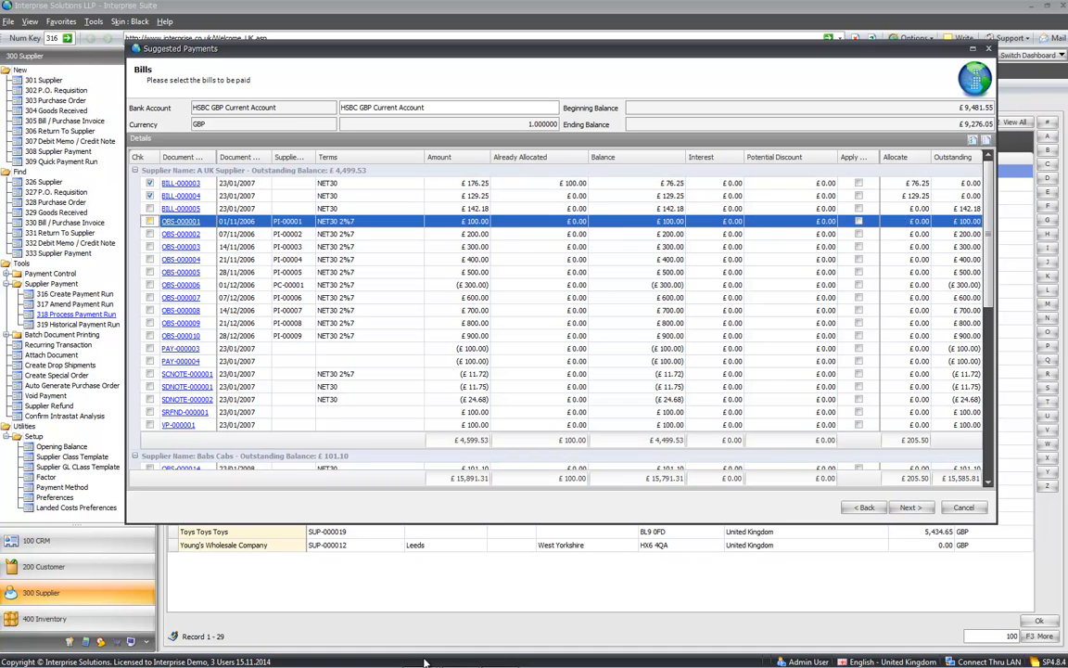
left_click(150, 234)
left_click(150, 374)
left_click(150, 386)
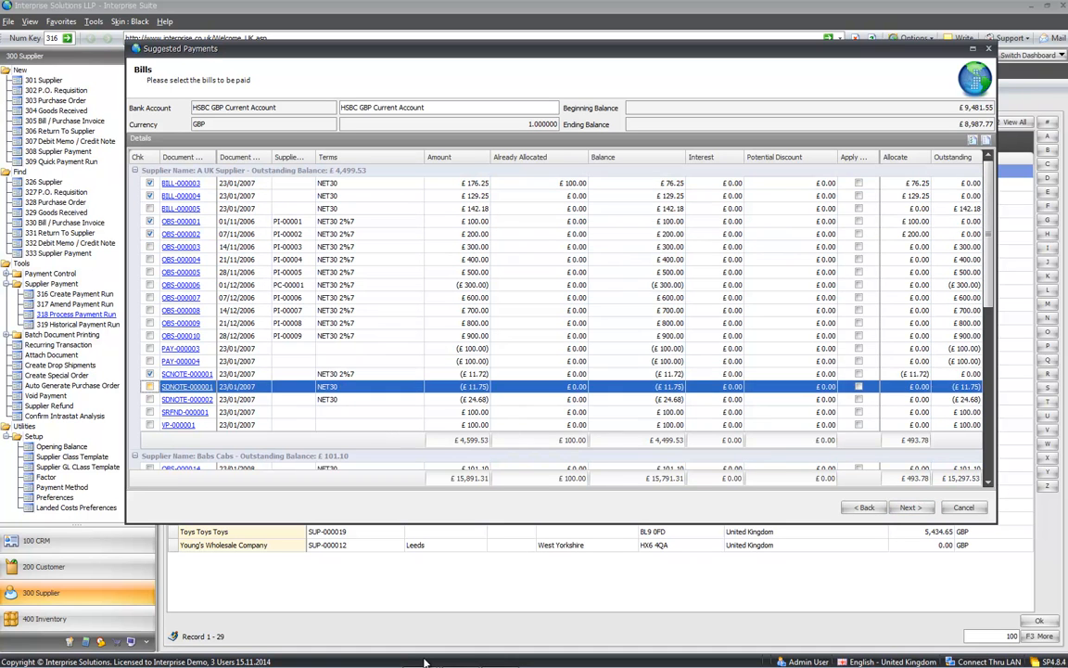
left_click(150, 399)
left_click(150, 412)
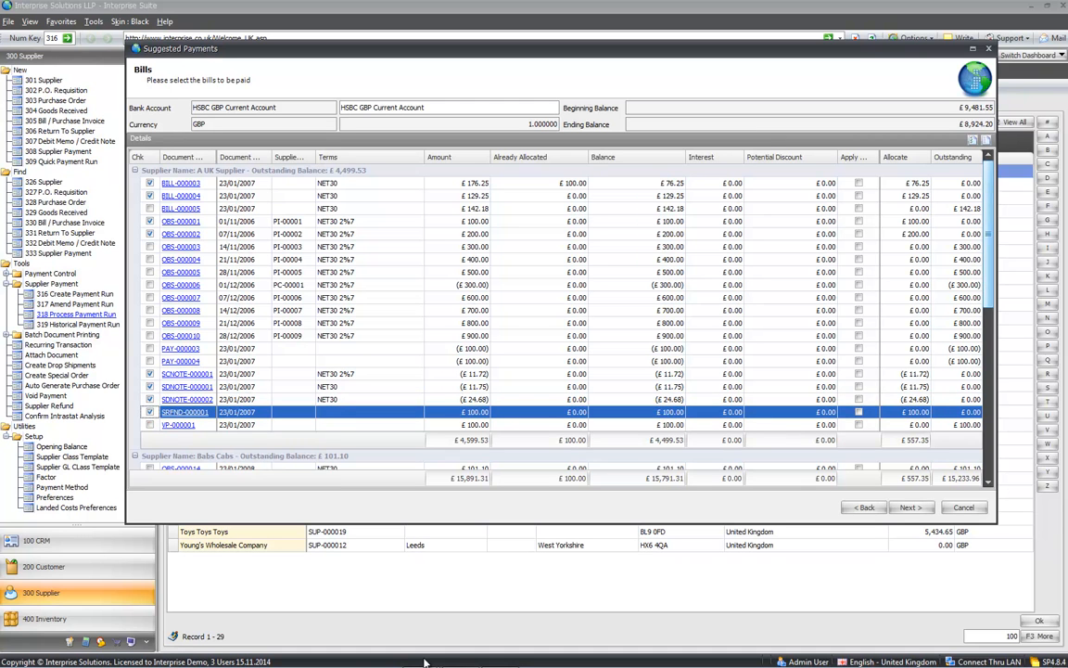
Step: Select OBS-000014 for Babs Cabs, OBS-000015 for British Airtravel, OBS-000013 for Extra Special Stationary, and Sale Rep 1's BILL-000012, BILL-000008 and BILL-000006
scroll(557, 315, "down", 4)
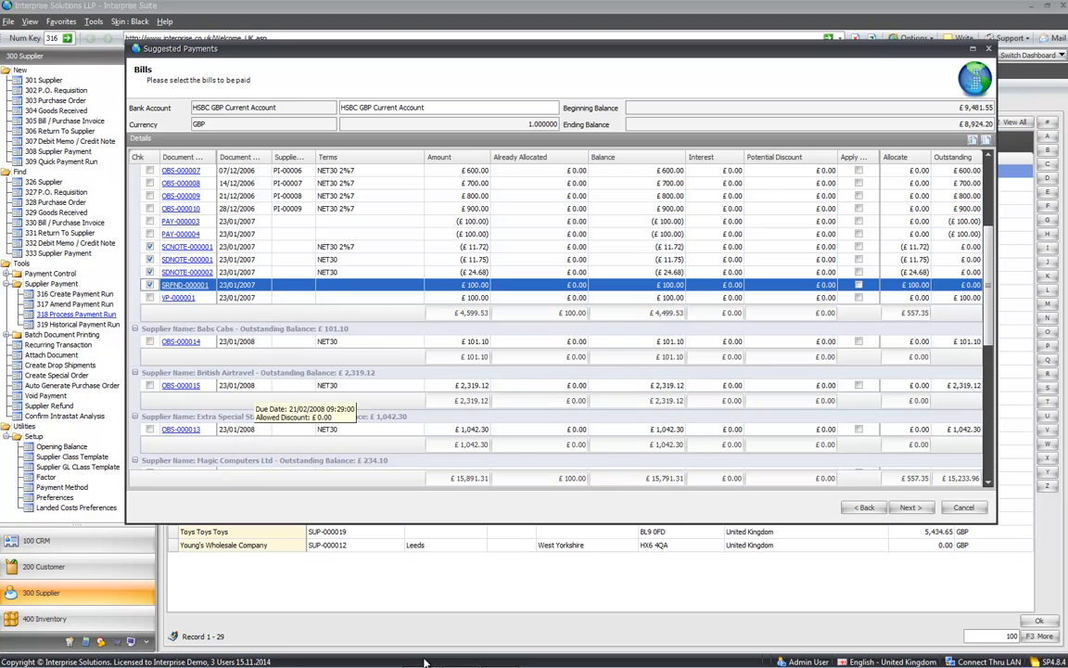
left_click(150, 341)
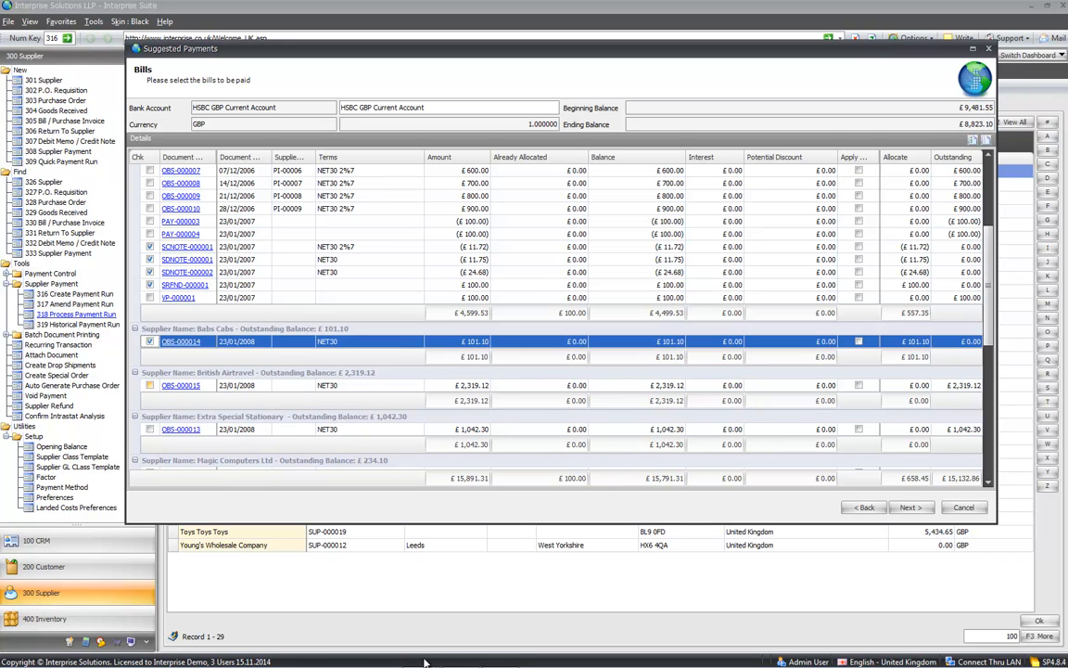
left_click(151, 385)
left_click(150, 429)
scroll(556, 316, "down", 7)
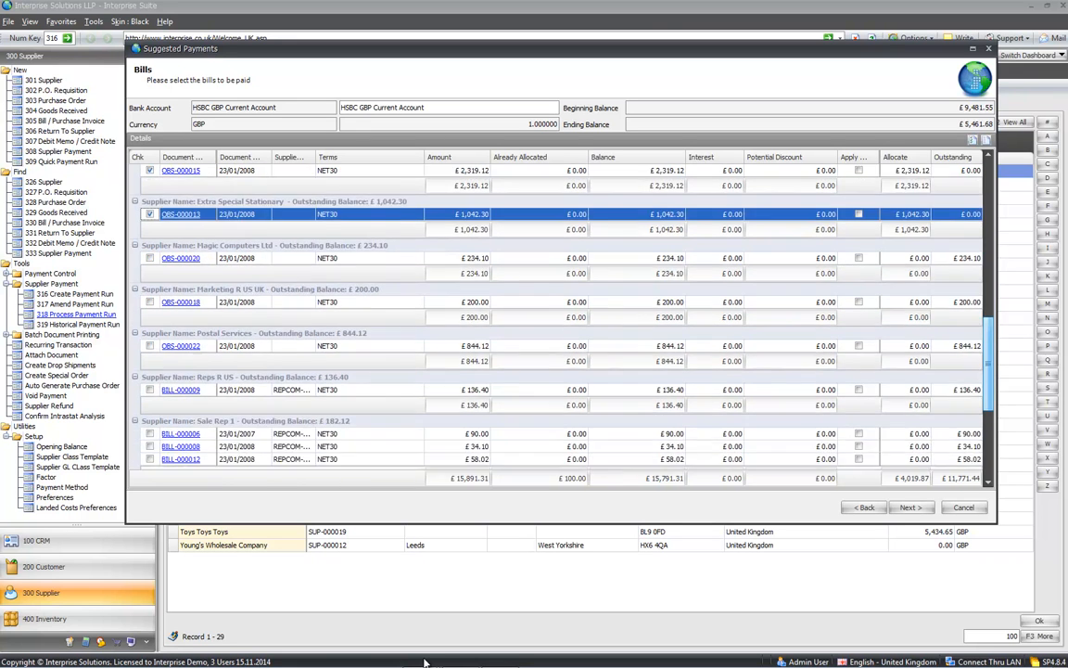
left_click(150, 383)
left_click(150, 371)
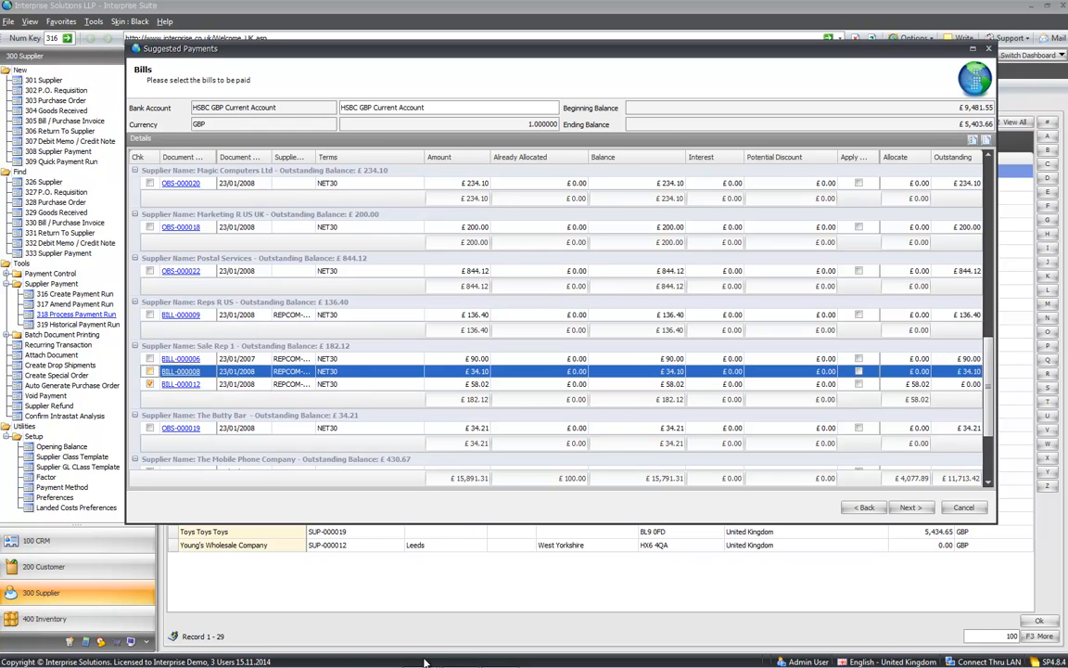
left_click(150, 358)
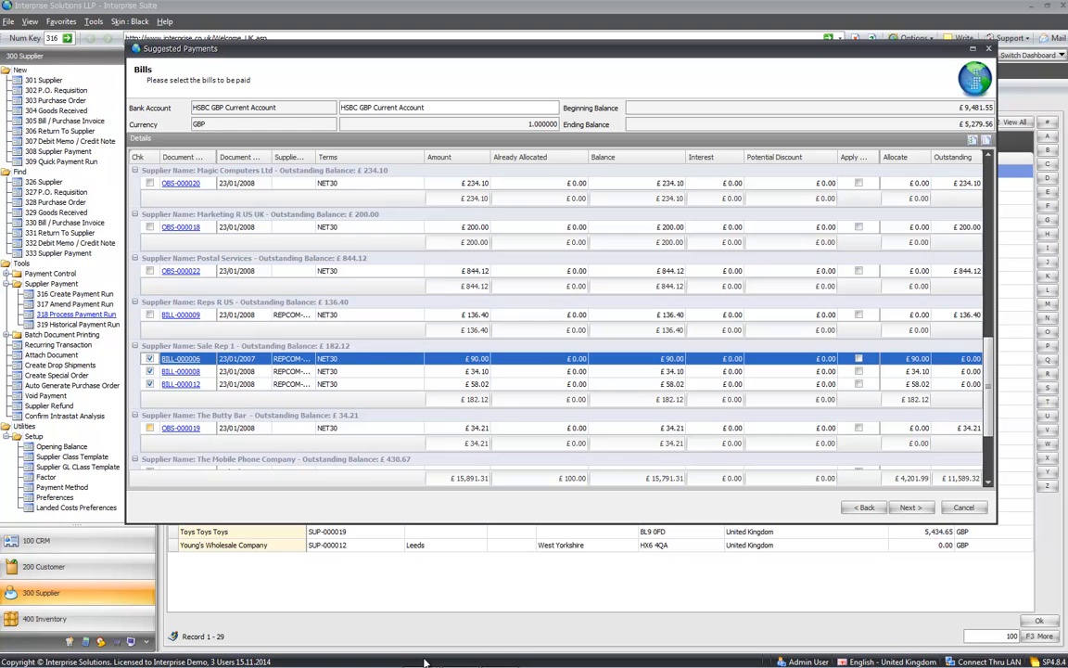
Step: Add OBS-000019, BILL-000009, OBS-000022, OBS-000018 and OBS-000020 to the payment run and complete the wizard without printing the suggested payment report
left_click(150, 427)
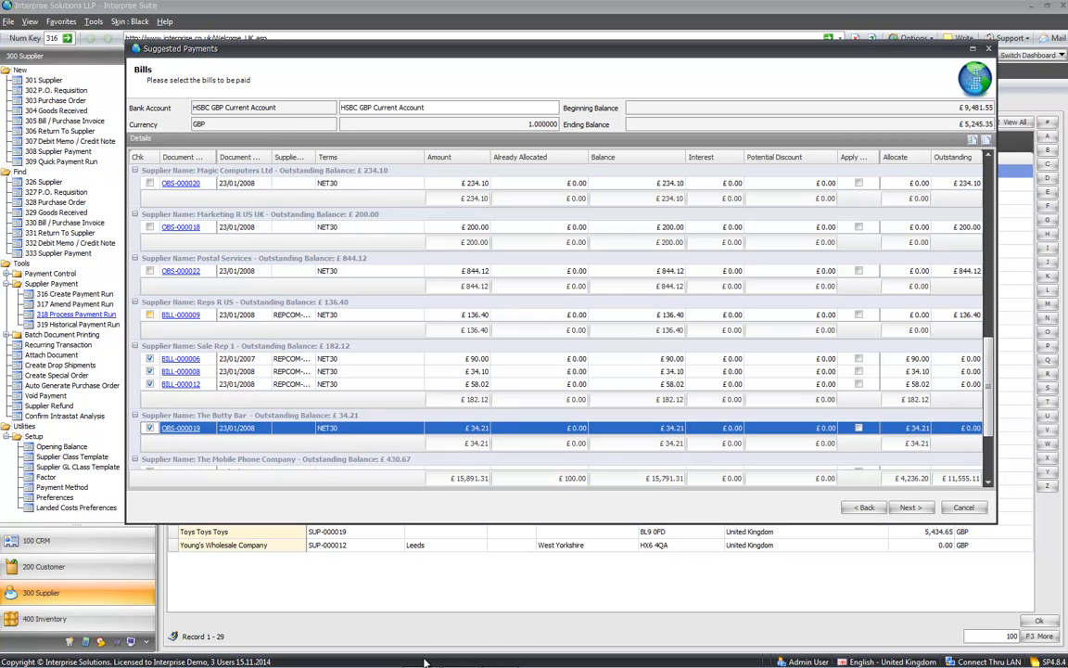
left_click(150, 315)
left_click(150, 271)
left_click(150, 227)
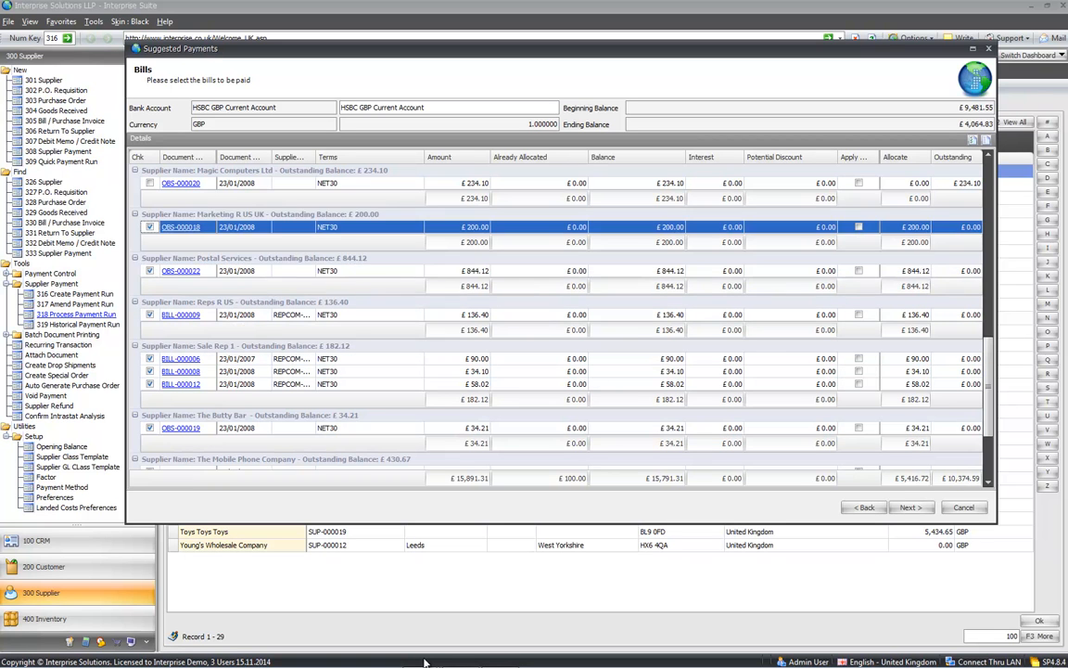
left_click(151, 183)
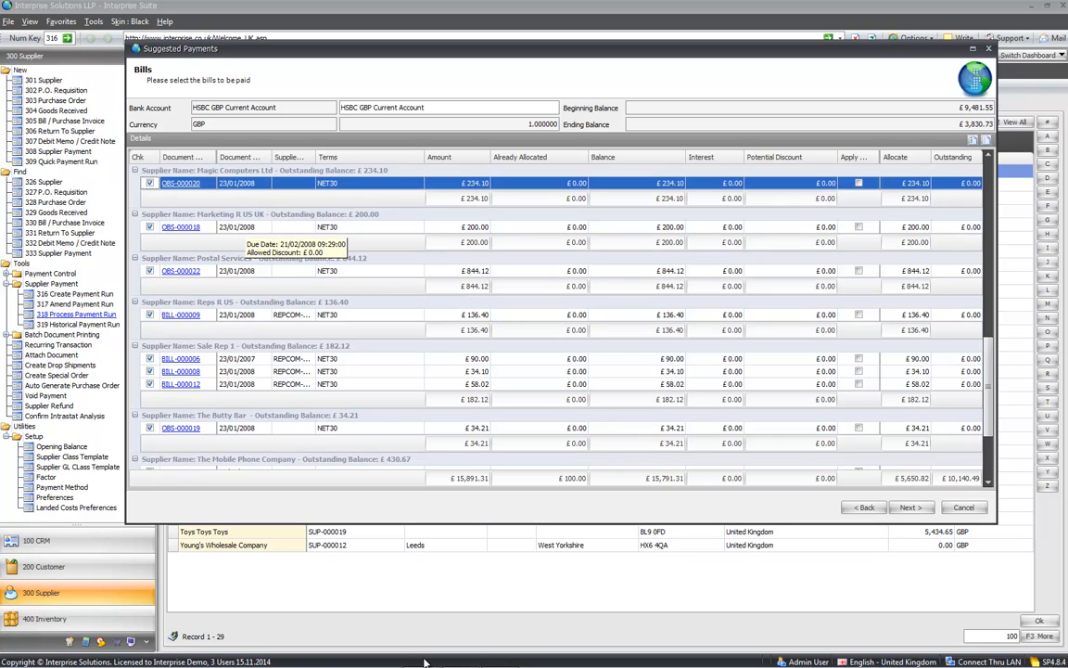
left_click(912, 508)
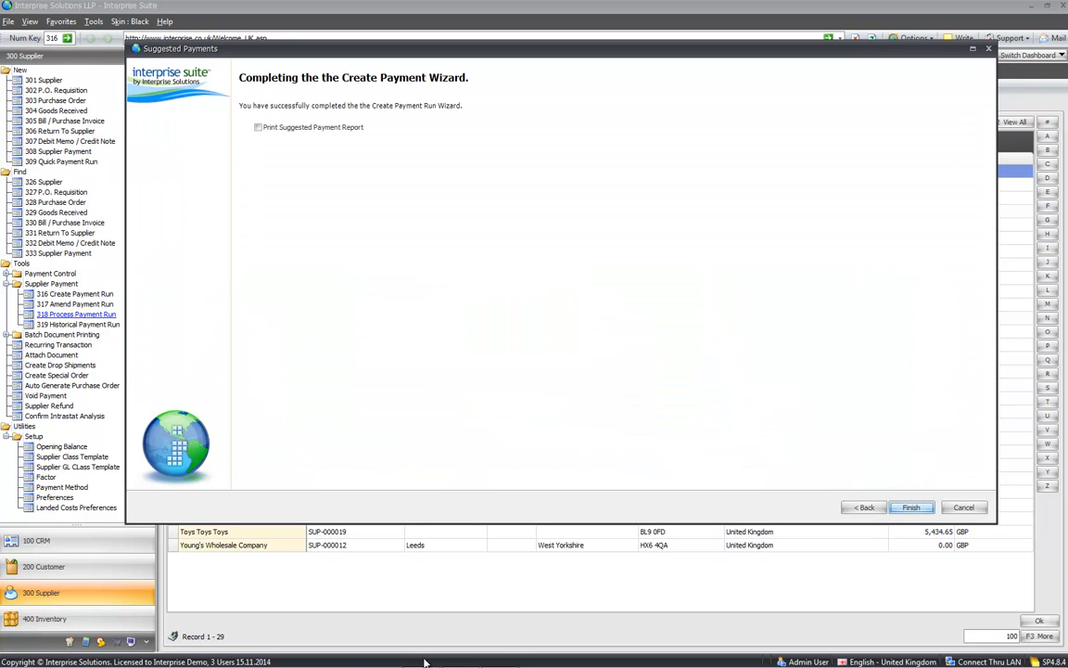
key("Return")
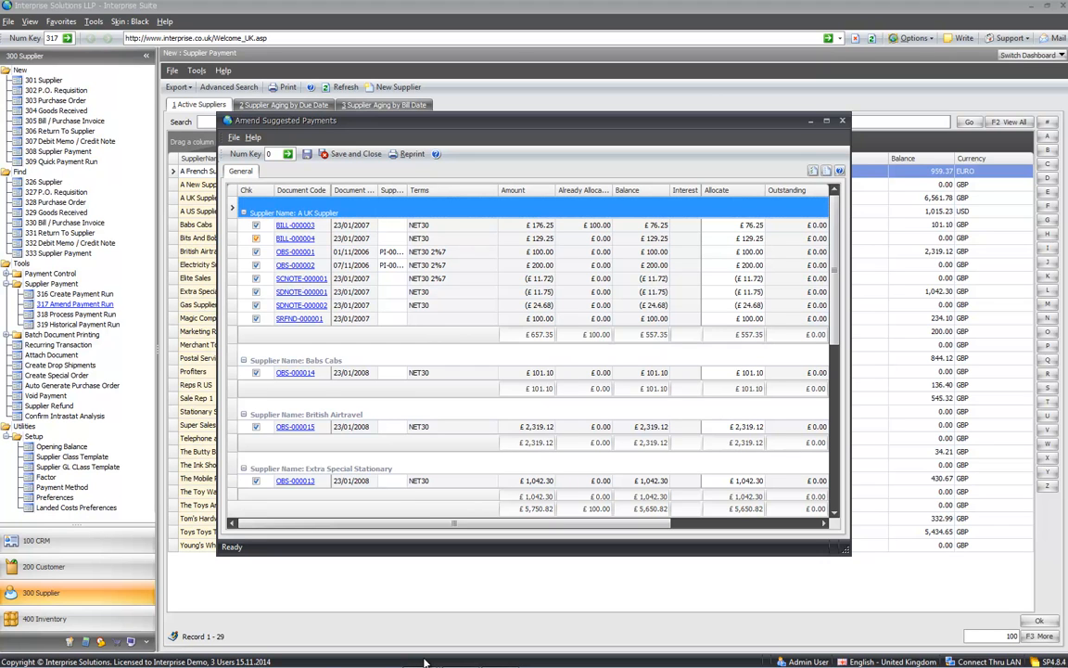
Step: Exclude A UK Supplier's BILL-000004 from the suggested payments in the amend payment run window, then save and close it
left_click(257, 239)
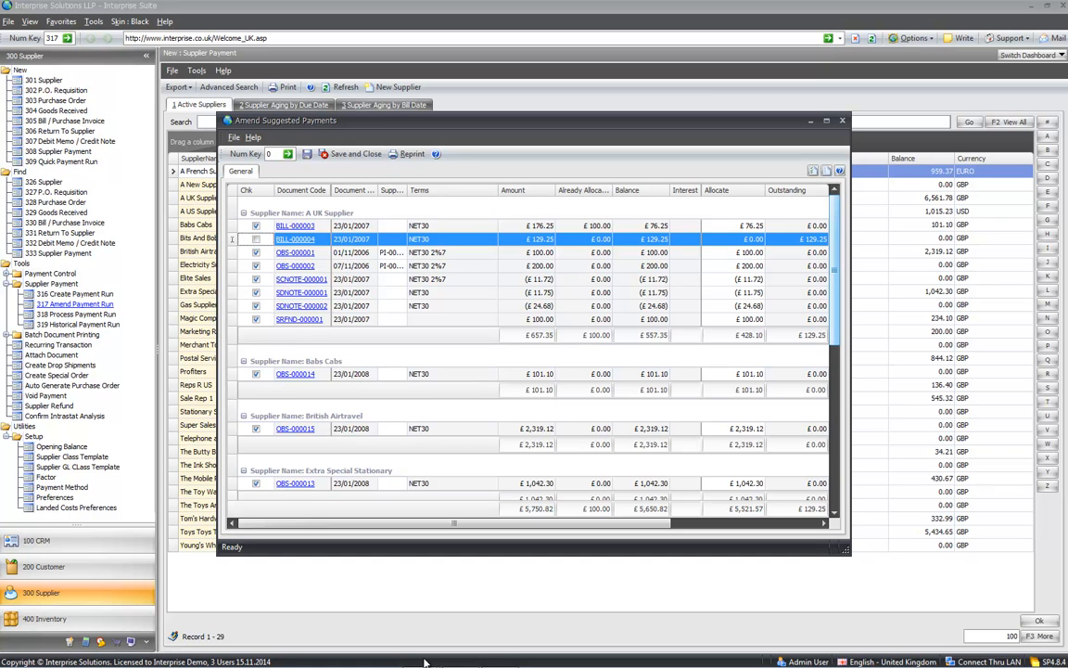
scroll(425, 661, "down", 6)
left_click(355, 154)
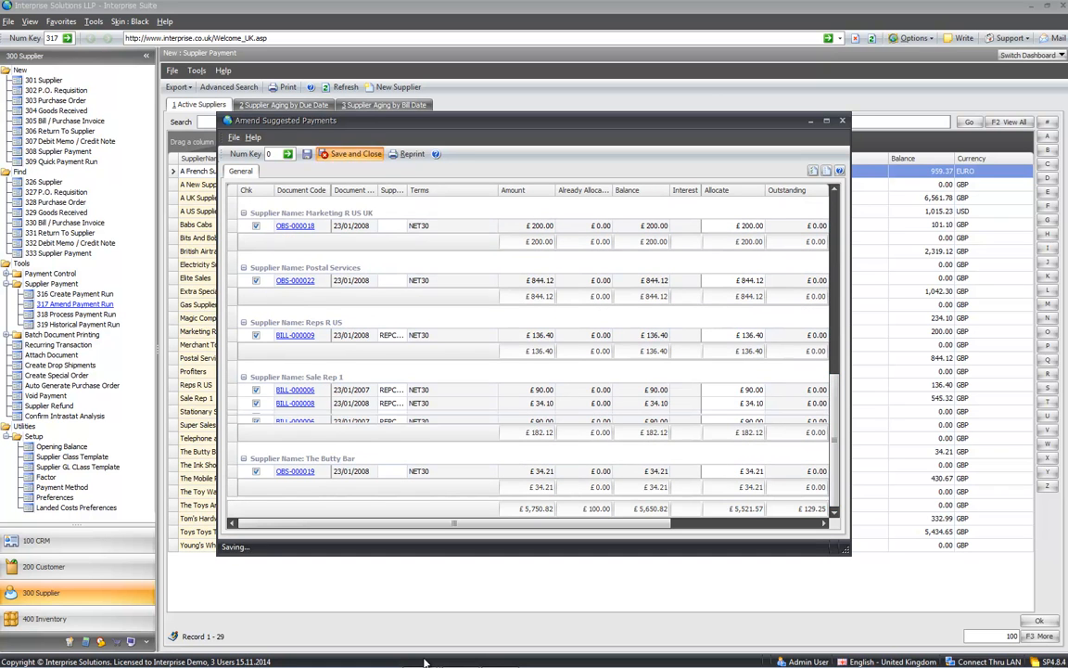
Step: Open the payment run for processing and check the suggested payments under other payment groups, including Cheque Only
left_click(76, 314)
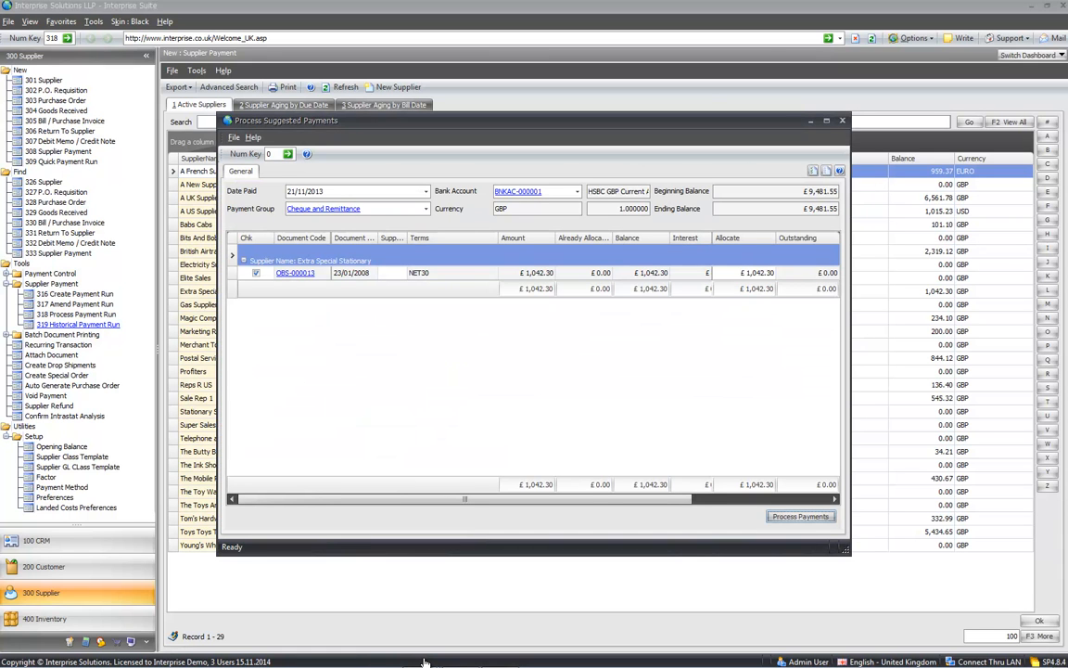
left_click(426, 209)
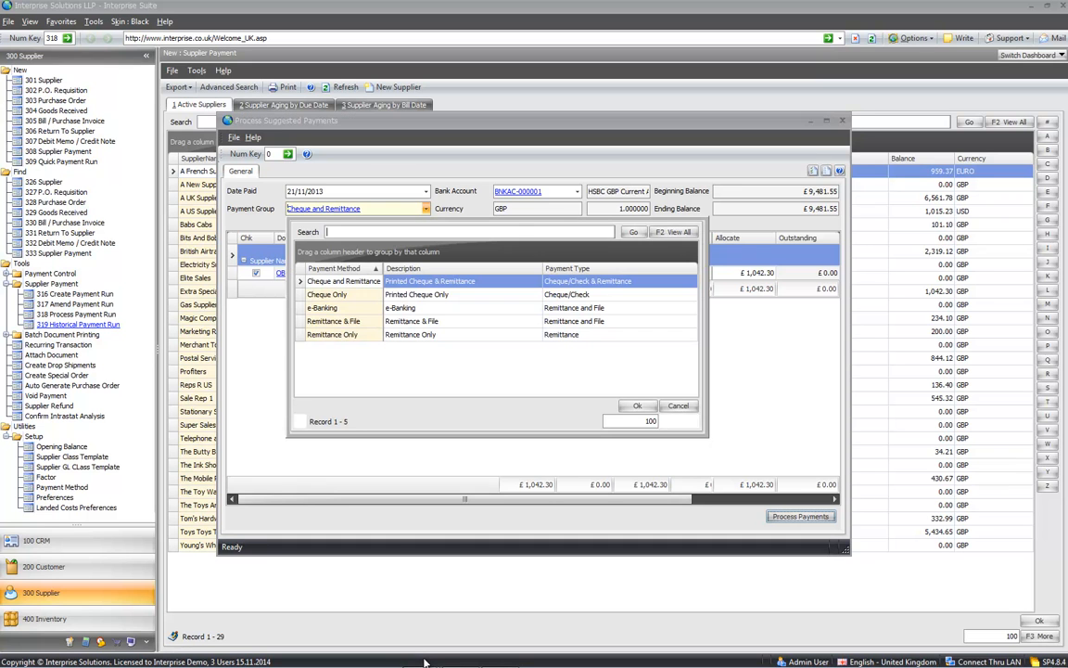
key("Down")
key("Return")
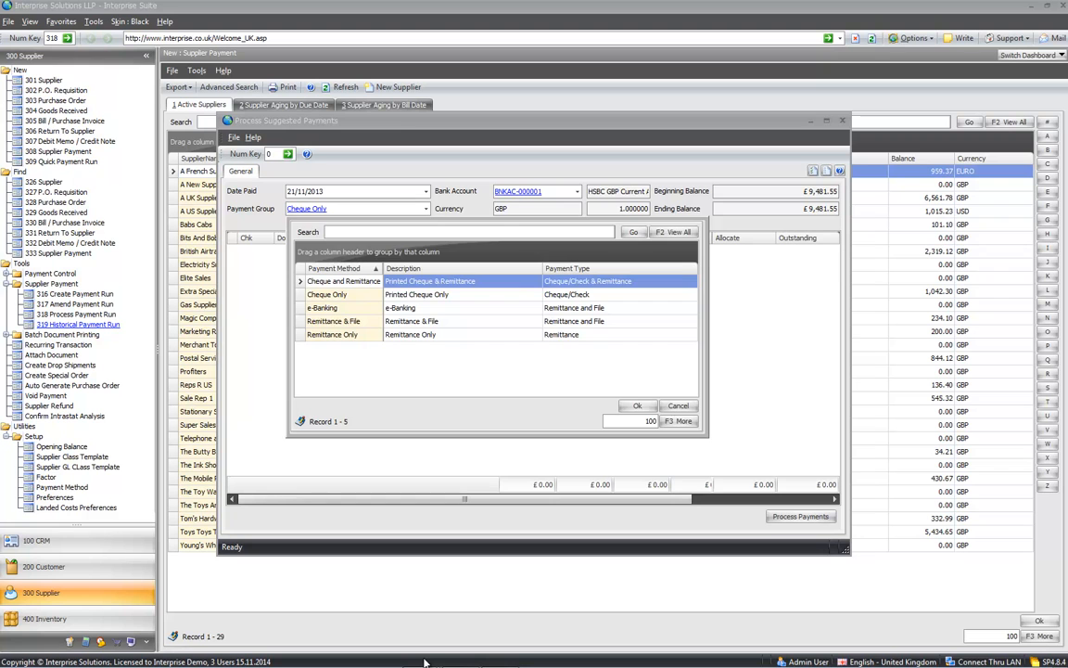
key("Down")
key("Down")
key("Return")
Step: Switch to the Remittance & File payment group and process its suggested payments
key("alt+Down")
key("Down")
key("Down")
key("Down")
key("Return")
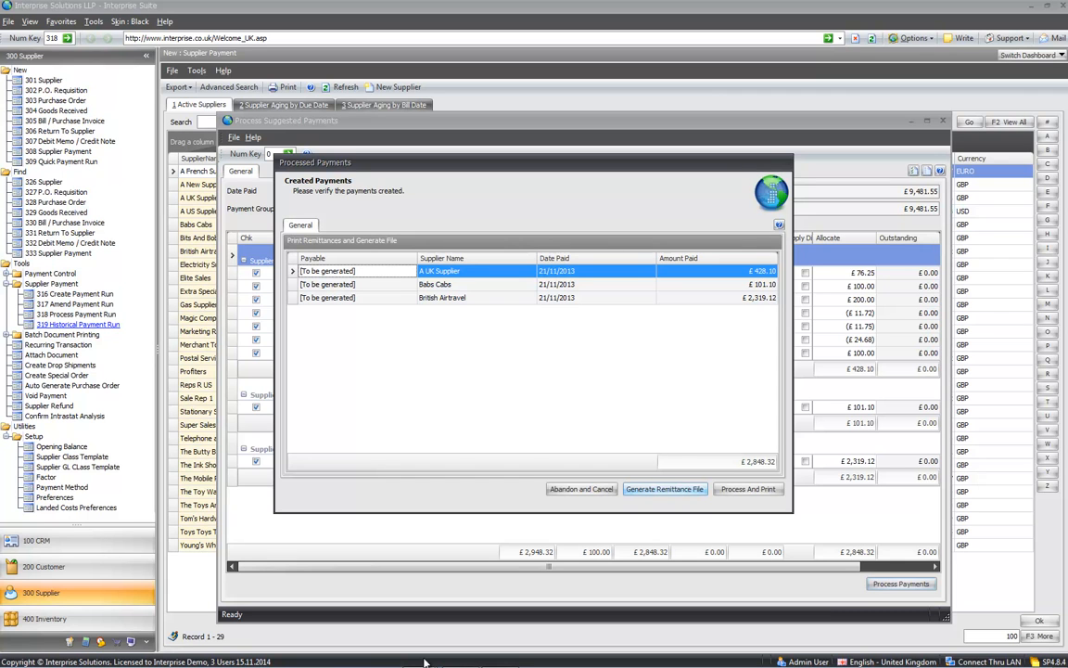
Step: Generate the remittance file for the created payments, confirm posting them, and view the bank file before returning to the processed payments
left_click(424, 662)
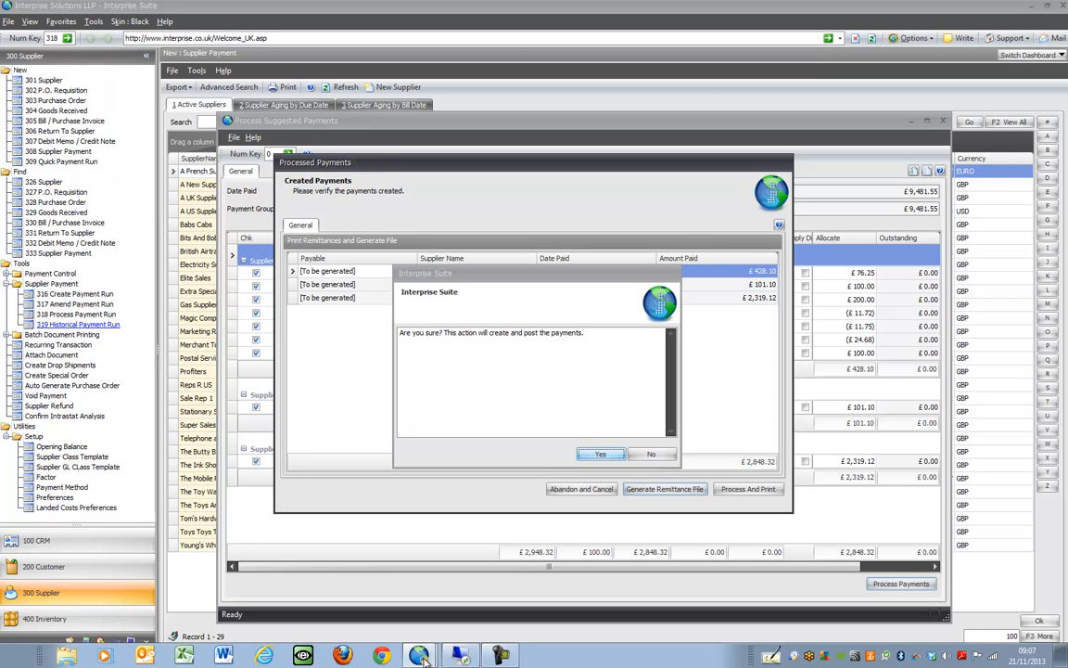
key("Return")
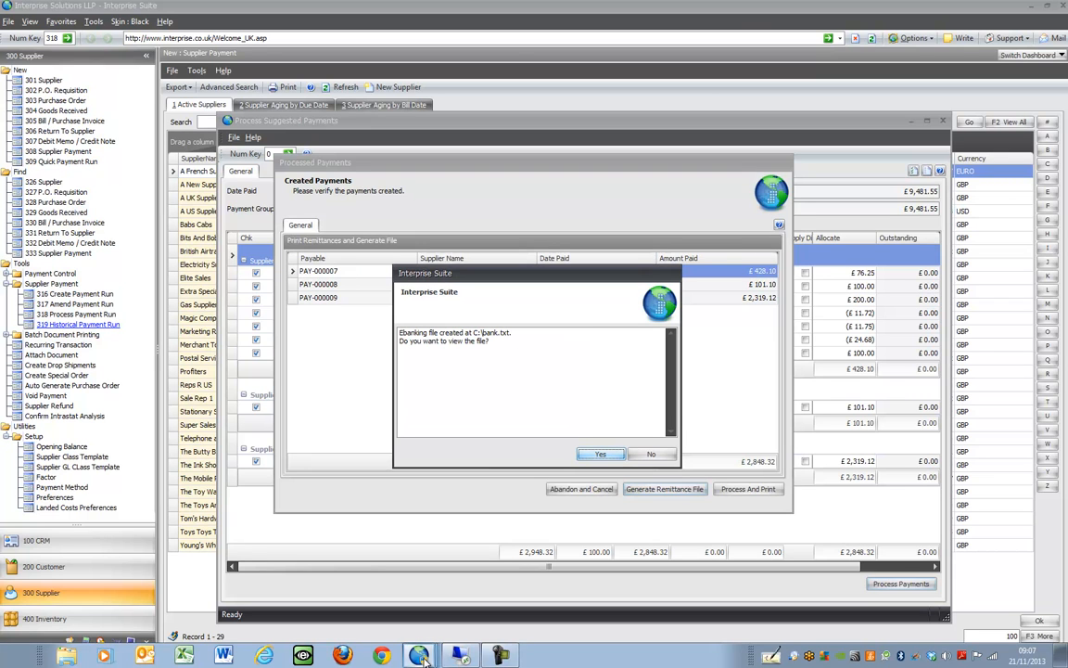
key("Return")
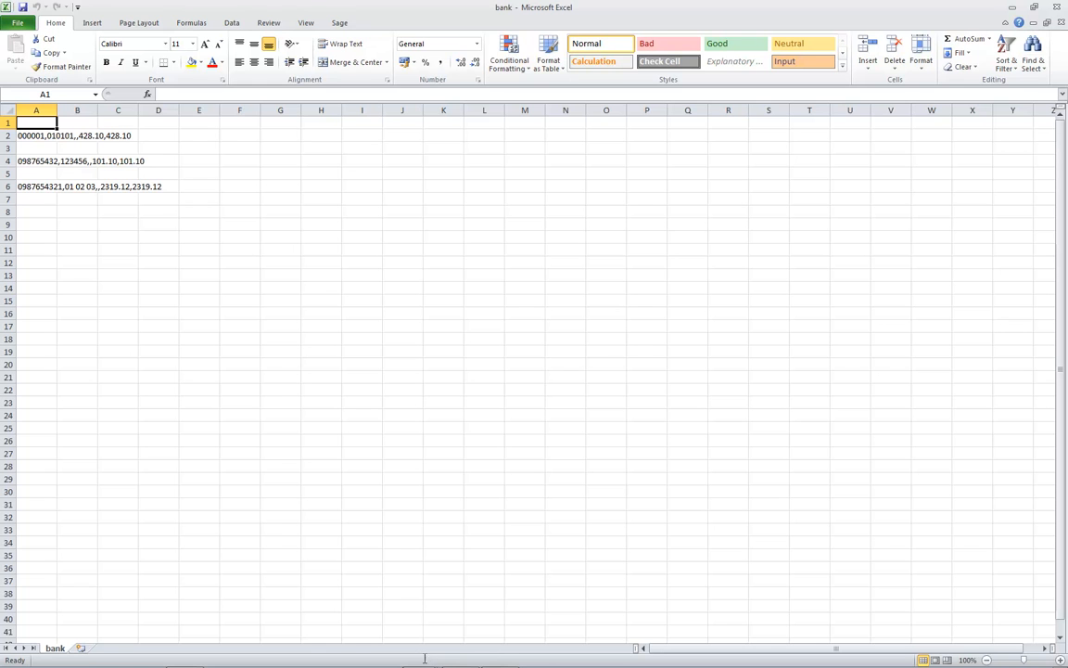
left_click(426, 663)
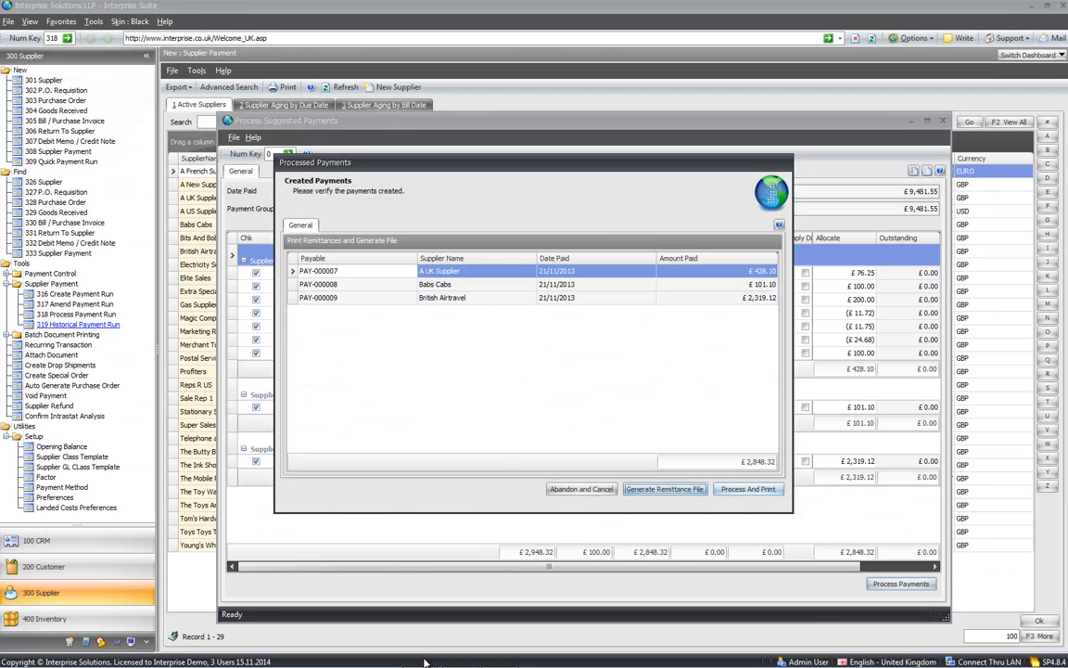
Step: Process and print the payments, previewing only the Supplier Remittance report without NatWest Bankline 4.2, and confirm that they printed correctly
key("Return")
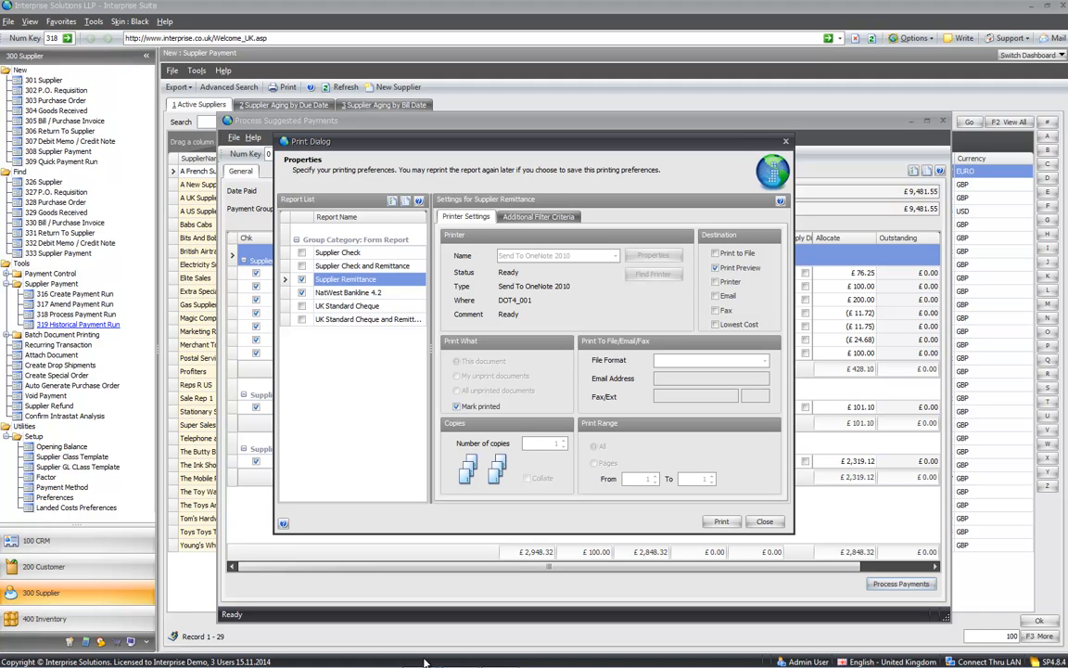
left_click(301, 293)
left_click(346, 279)
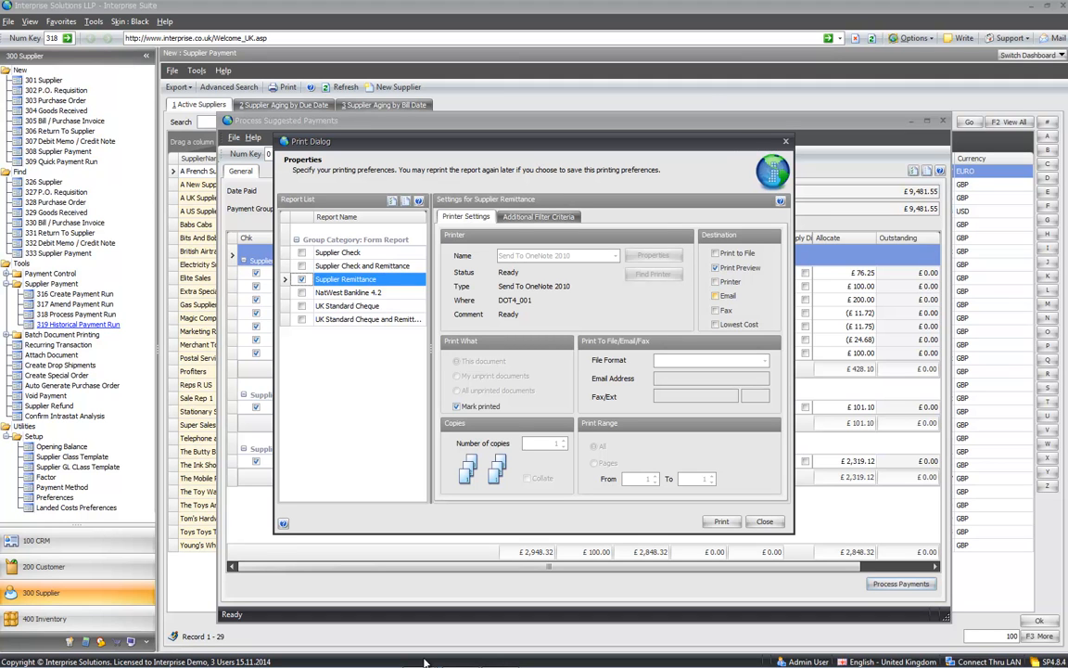
left_click(721, 521)
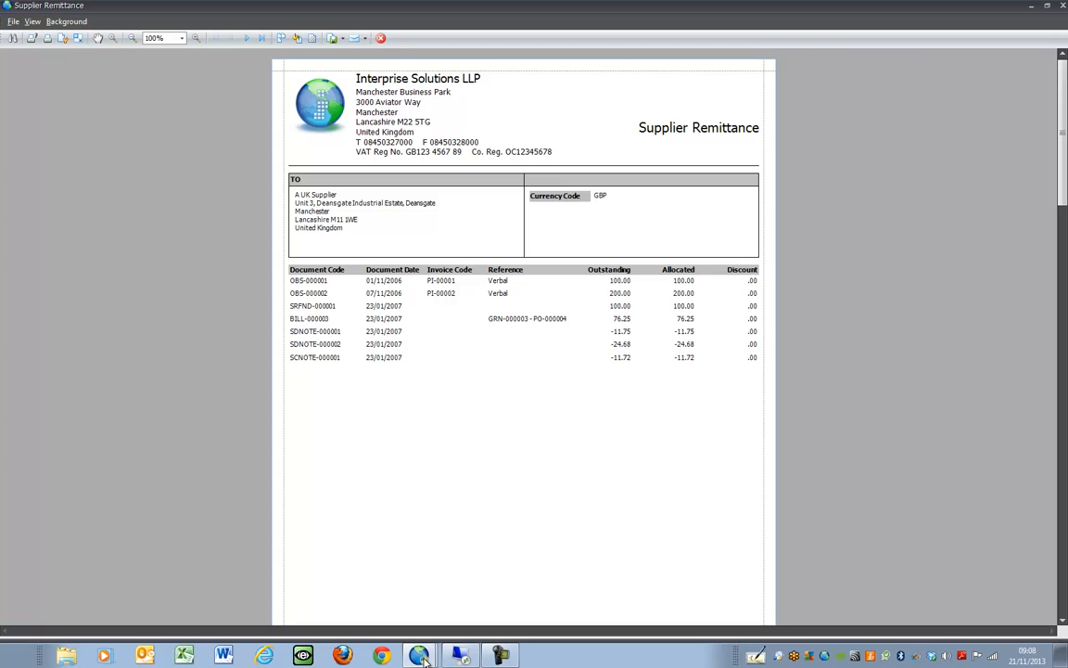
scroll(422, 656, "down", 3)
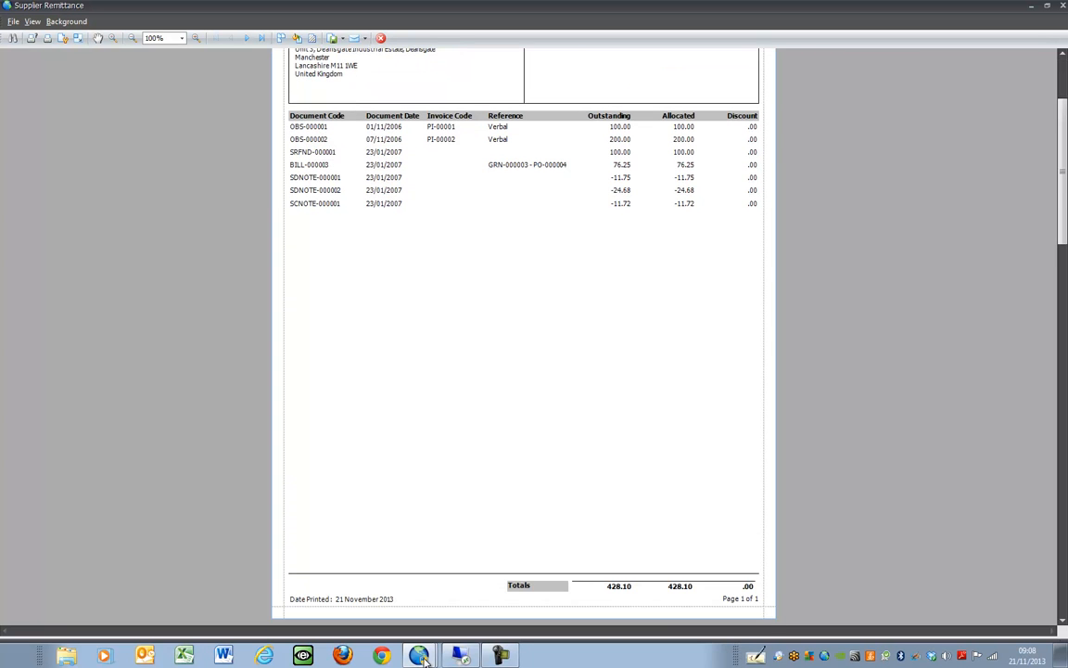
scroll(422, 656, "up", 3)
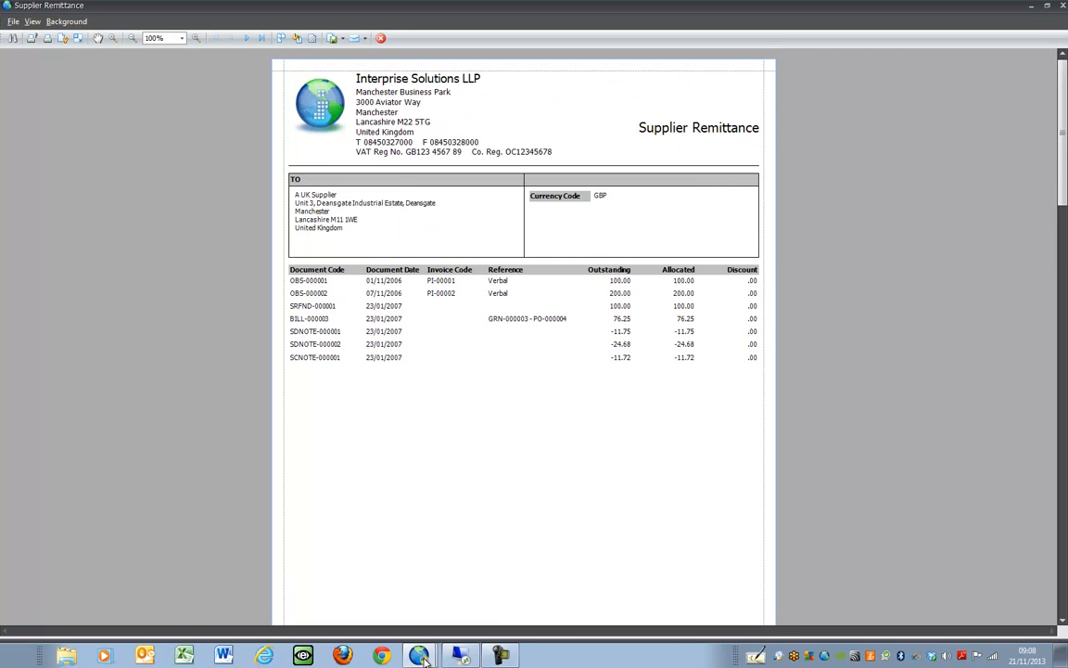
left_click(422, 656)
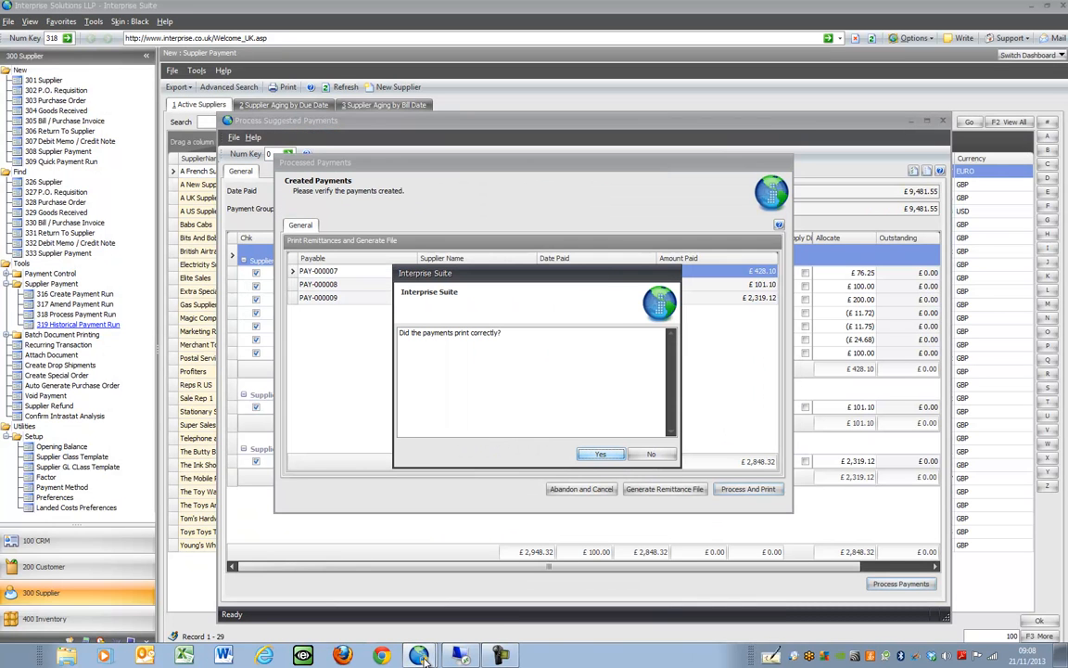
key("Return")
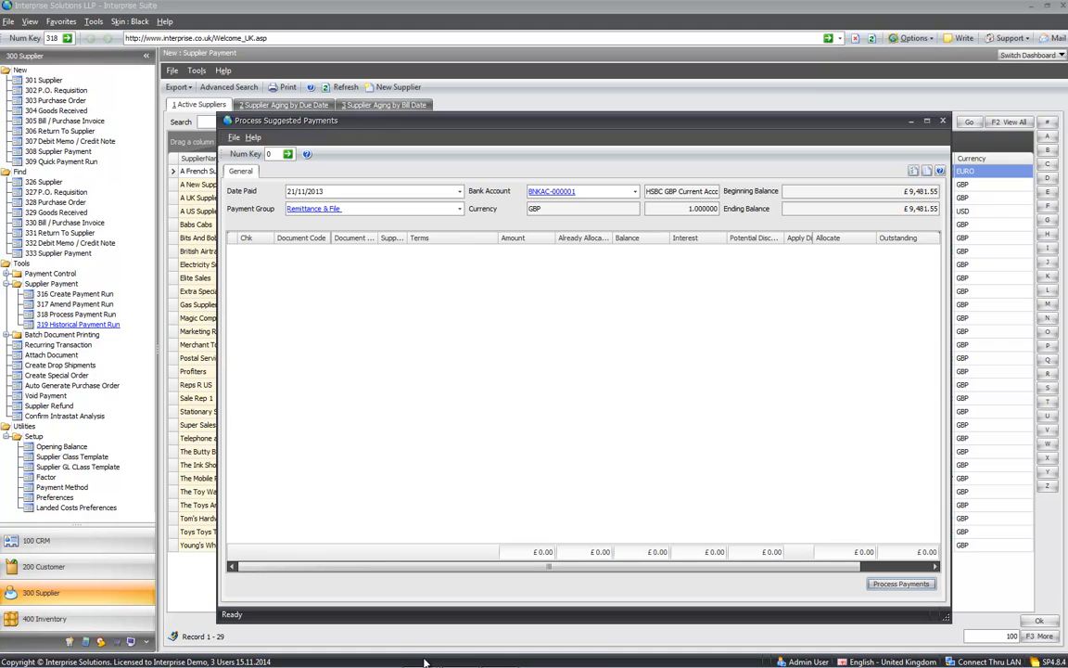
Step: Process the Cheque and Remittance group's payment to Extra Special Stationary with starting check number 5 and send it for printing
key("alt+Down")
key("Return")
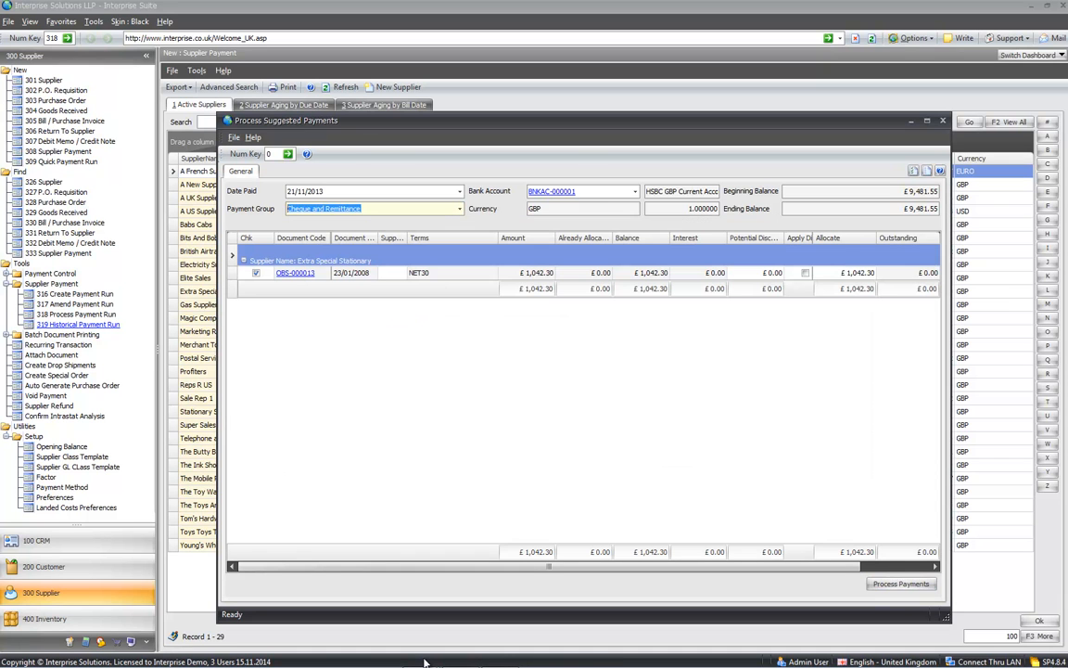
key("Return")
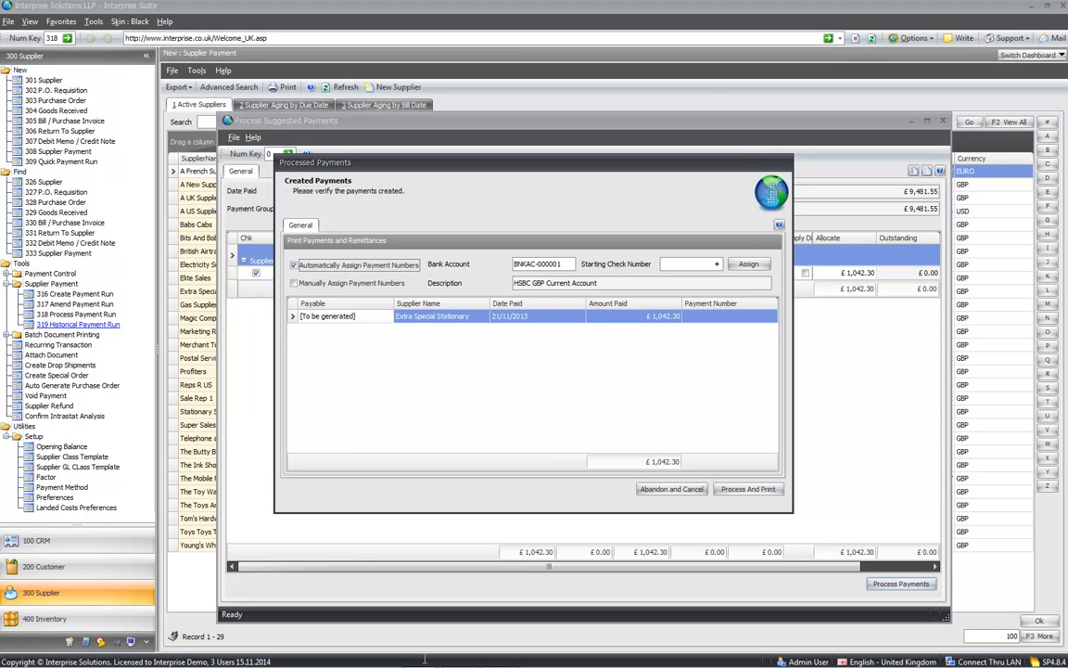
key("Tab")
type("5")
key("Tab")
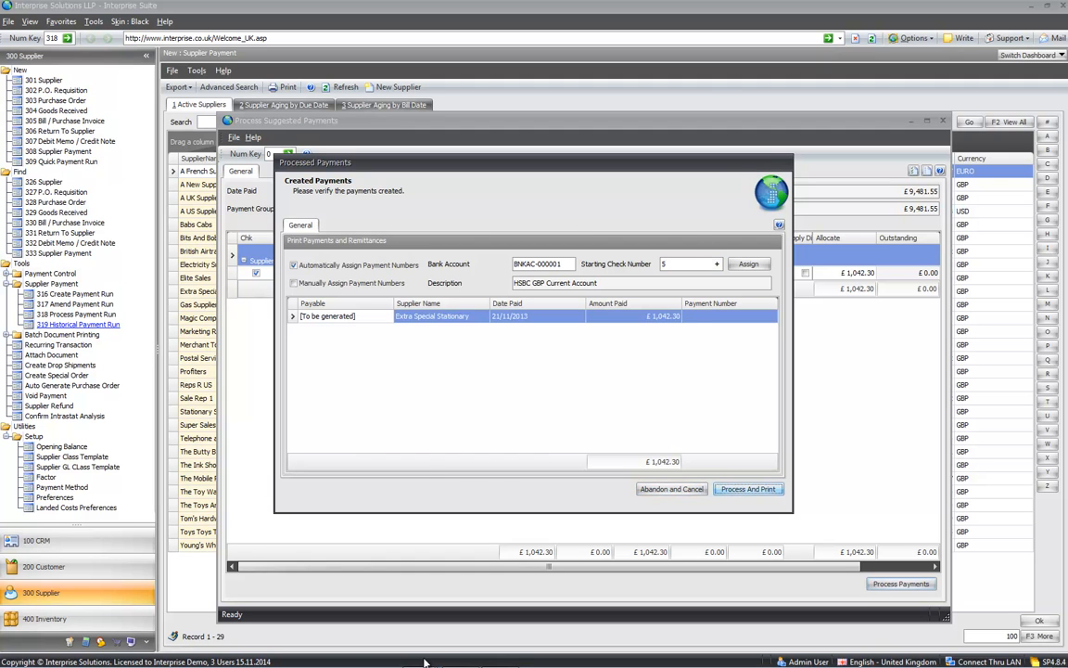
key("Return")
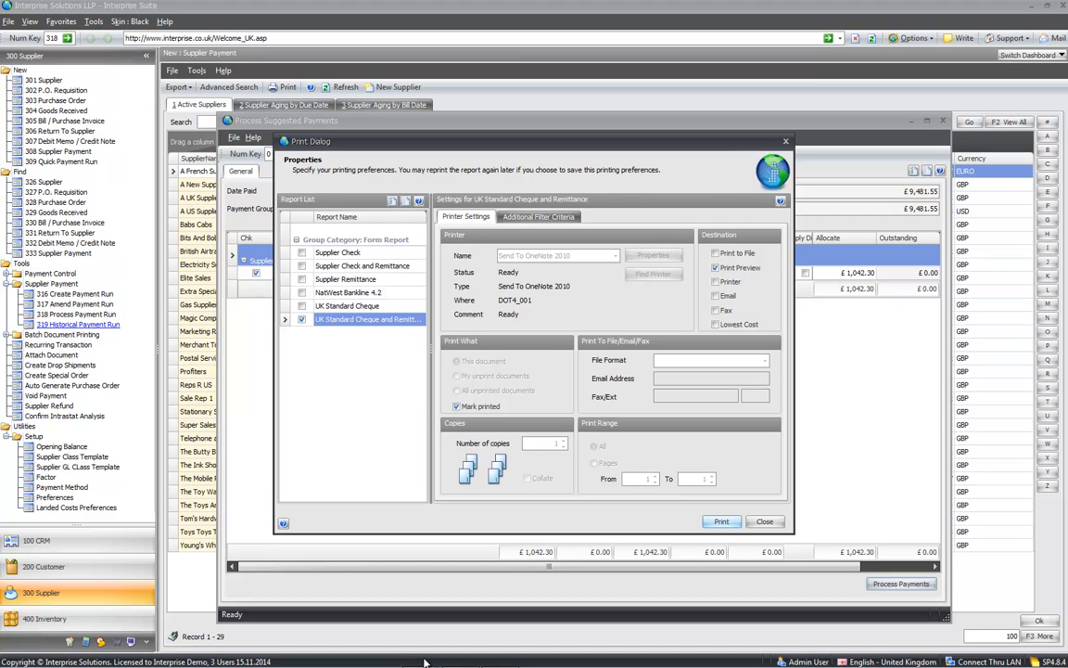
Step: Preview the UK Standard Cheque and Remittance report, close the print dialog, and confirm that the payment printed correctly
key("Return")
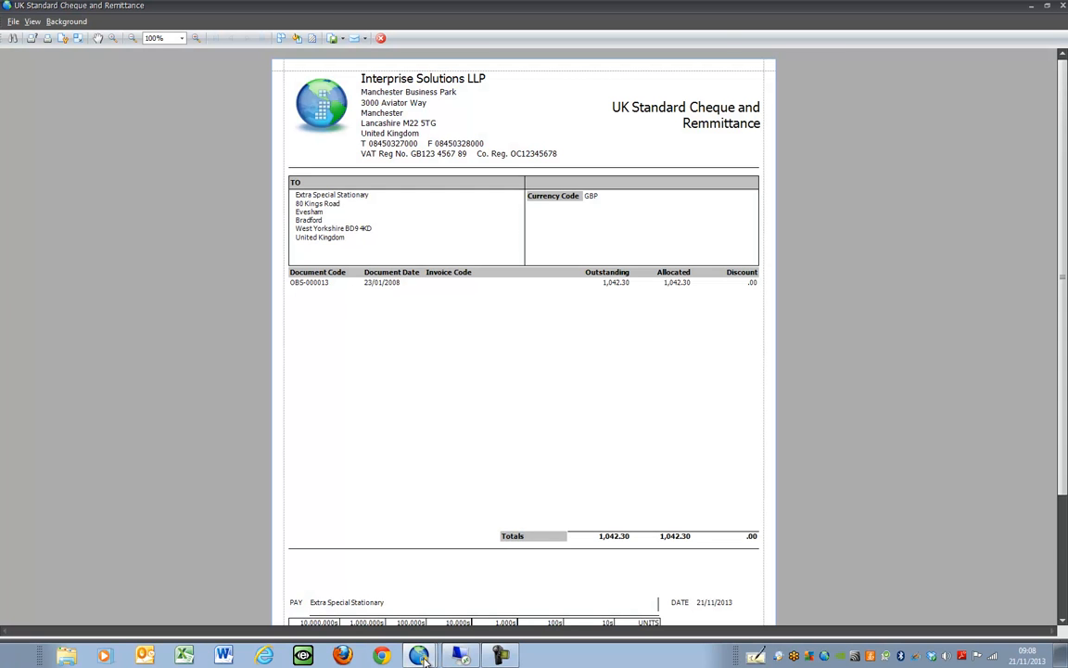
scroll(423, 657, "down", 3)
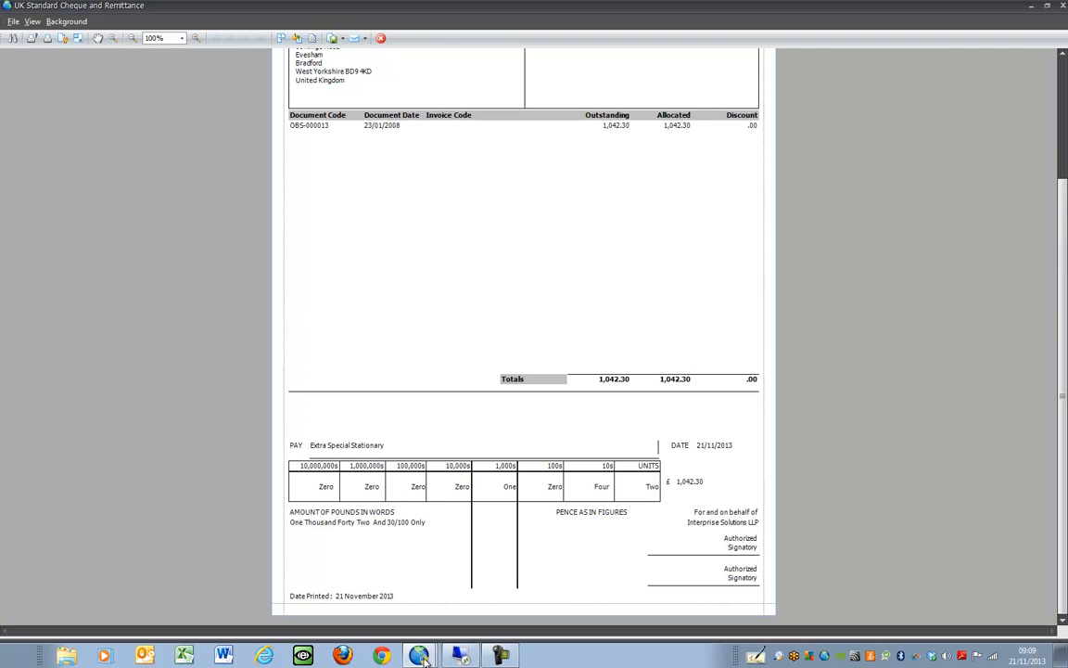
scroll(423, 657, "up", 3)
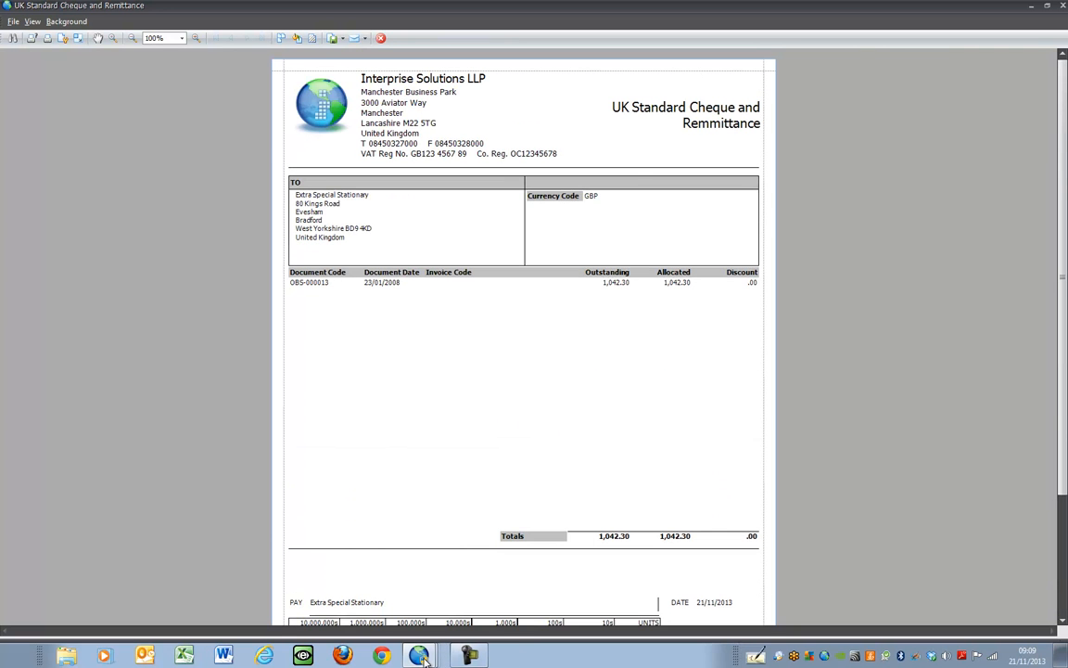
left_click(423, 657)
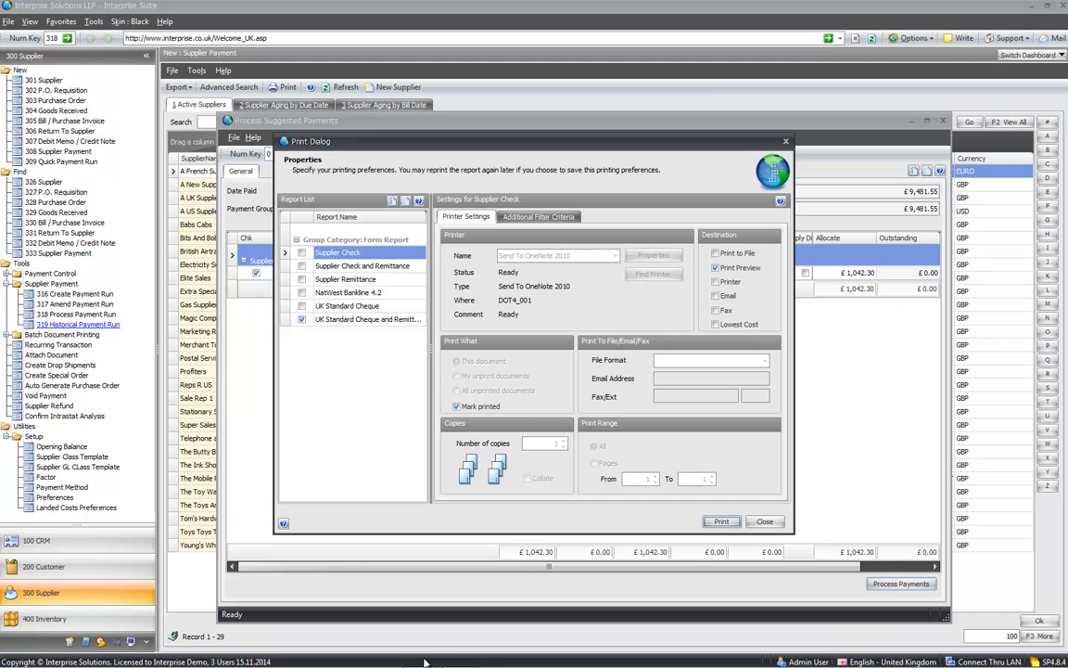
left_click(301, 292)
left_click(765, 522)
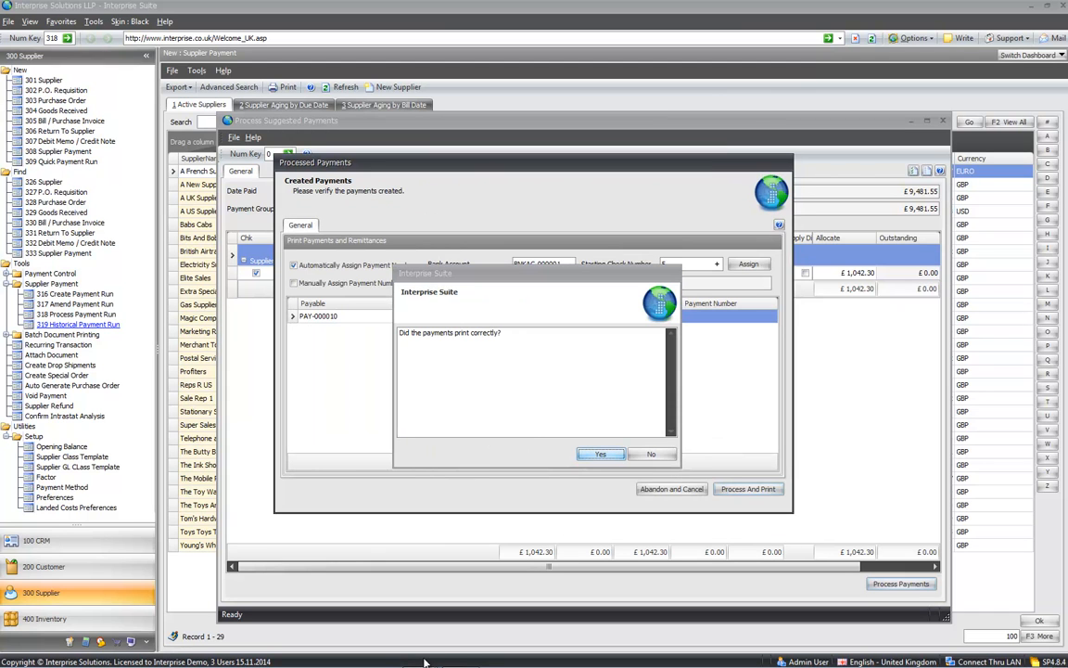
left_click(601, 454)
Step: Close the process suggested payments window without choosing another payment group, and collapse the Supplier Payment tools
left_click(459, 209)
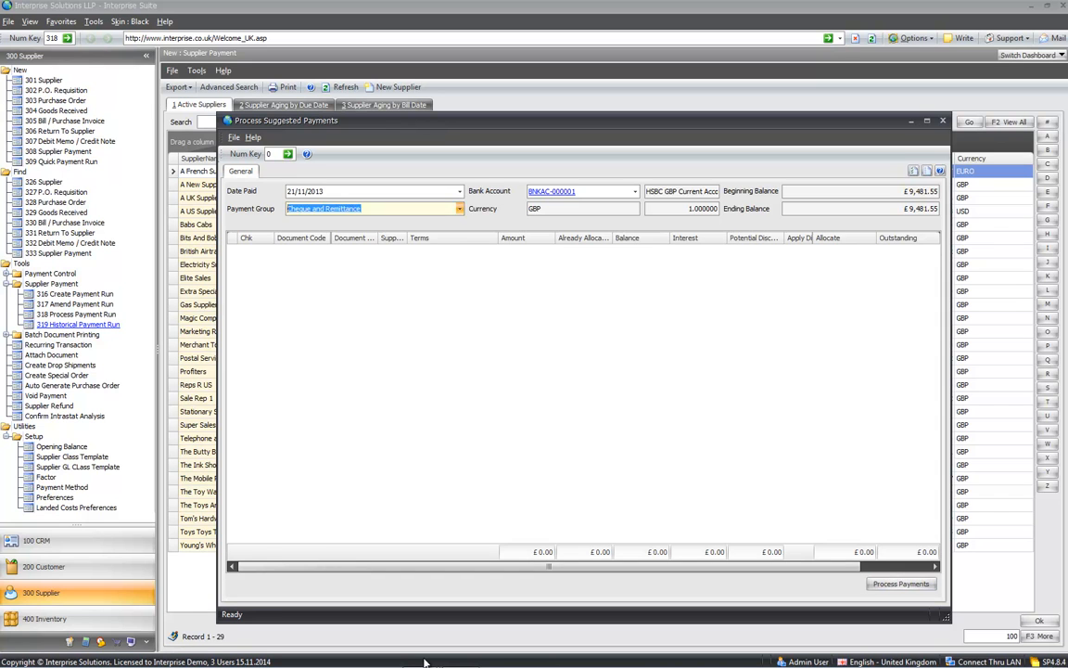
left_click(746, 440)
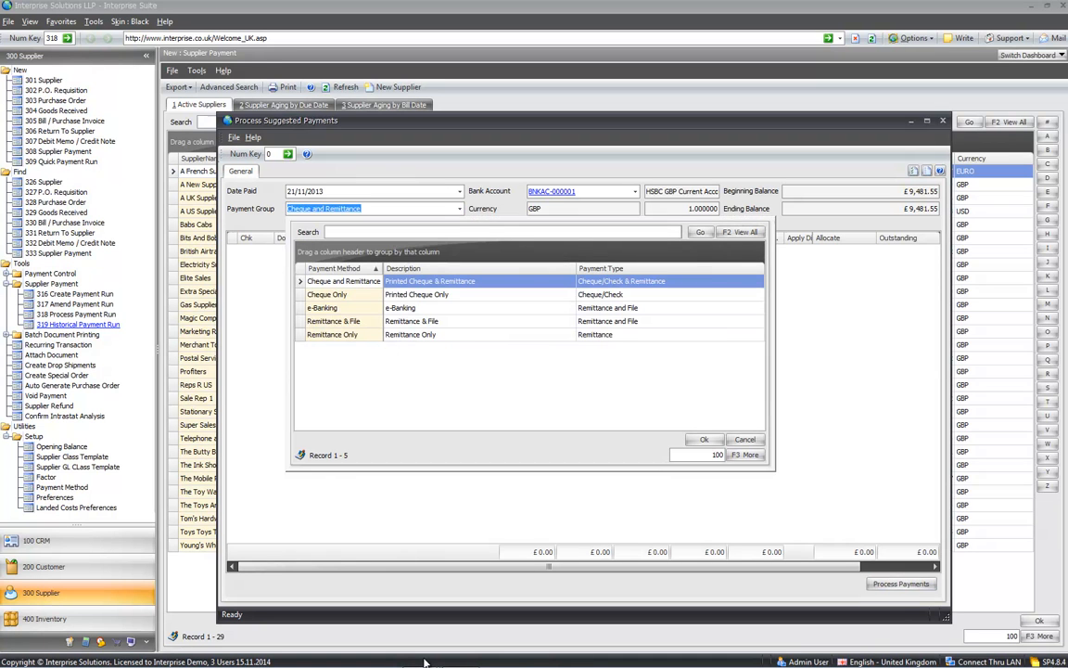
left_click(943, 120)
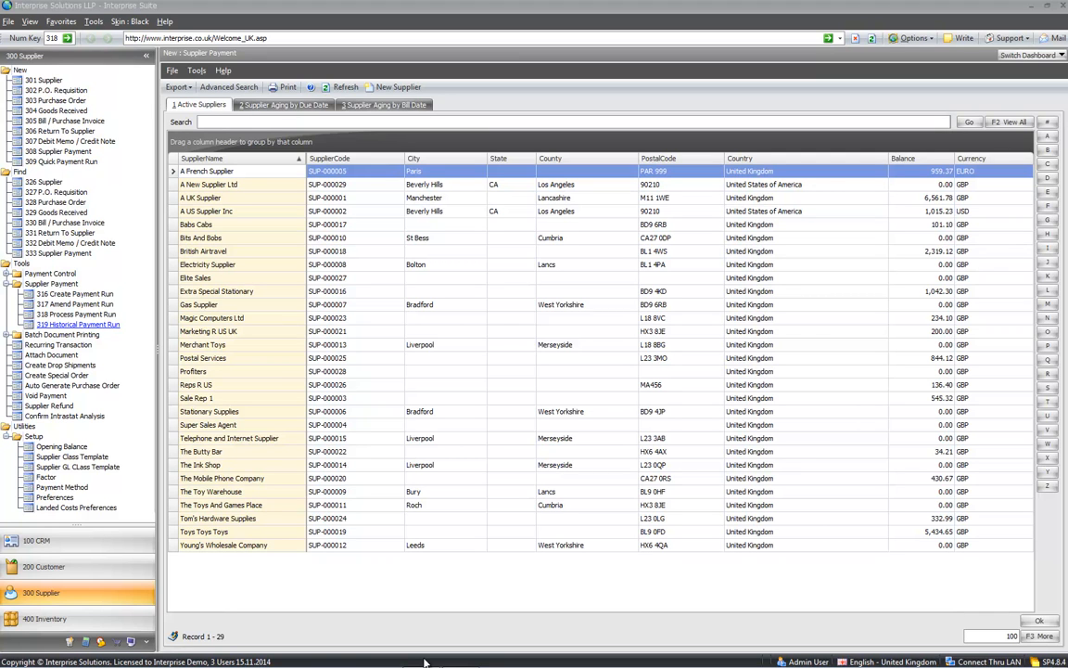
left_click(51, 284)
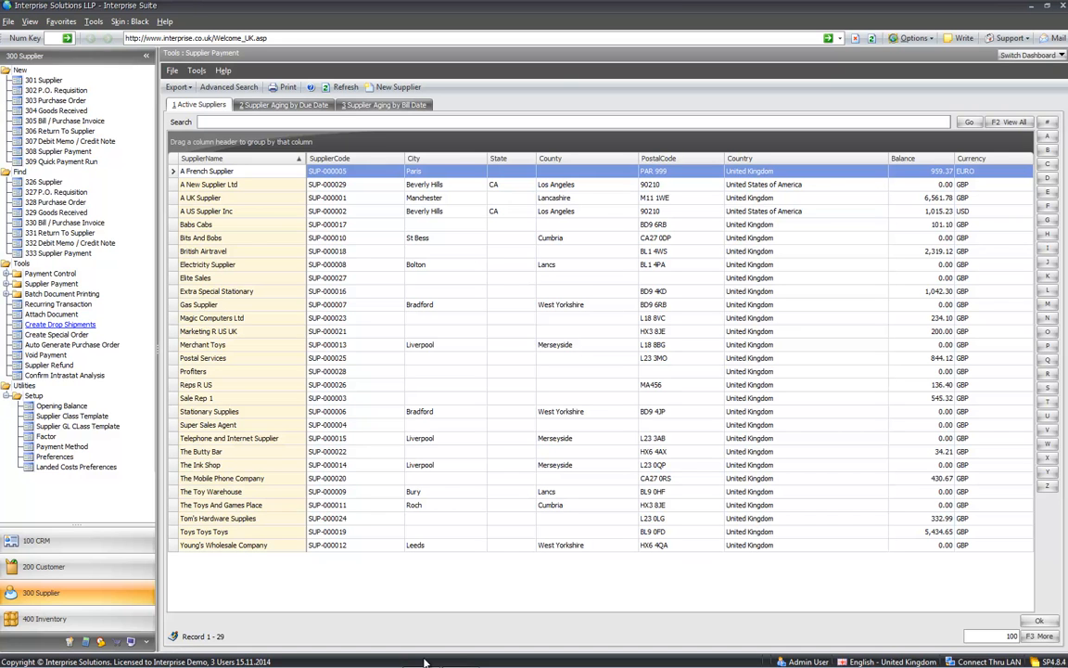
Step: Create a new sales order for A Toy Customer and add the item 1GB RAM
left_click(55, 566)
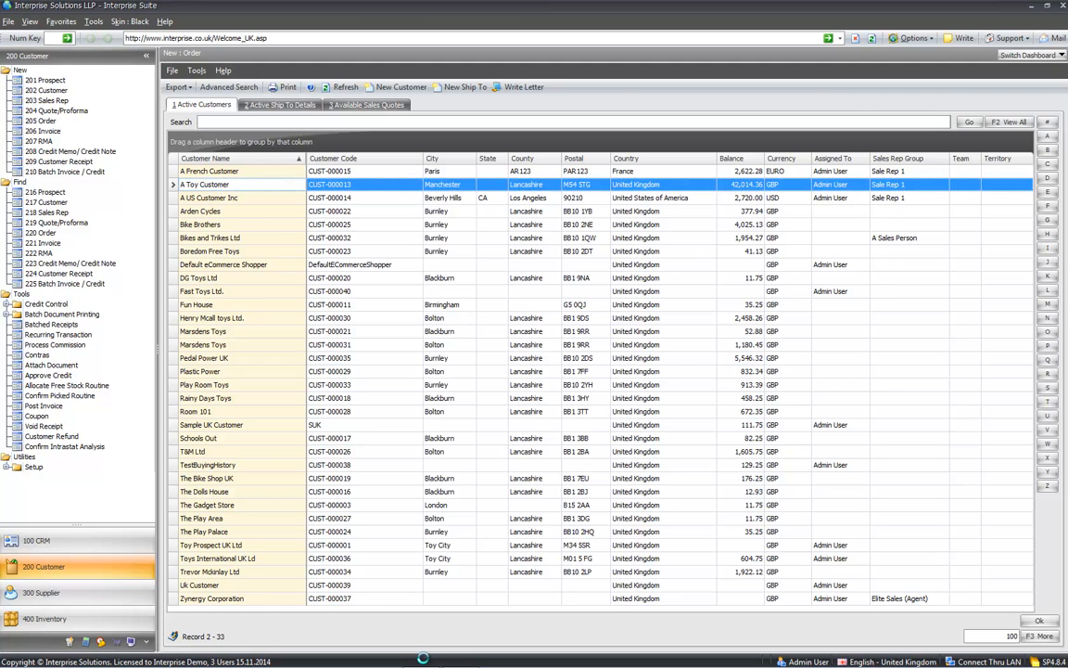
key("Page_Down")
key("F4")
key("Down")
key("Down")
key("Down")
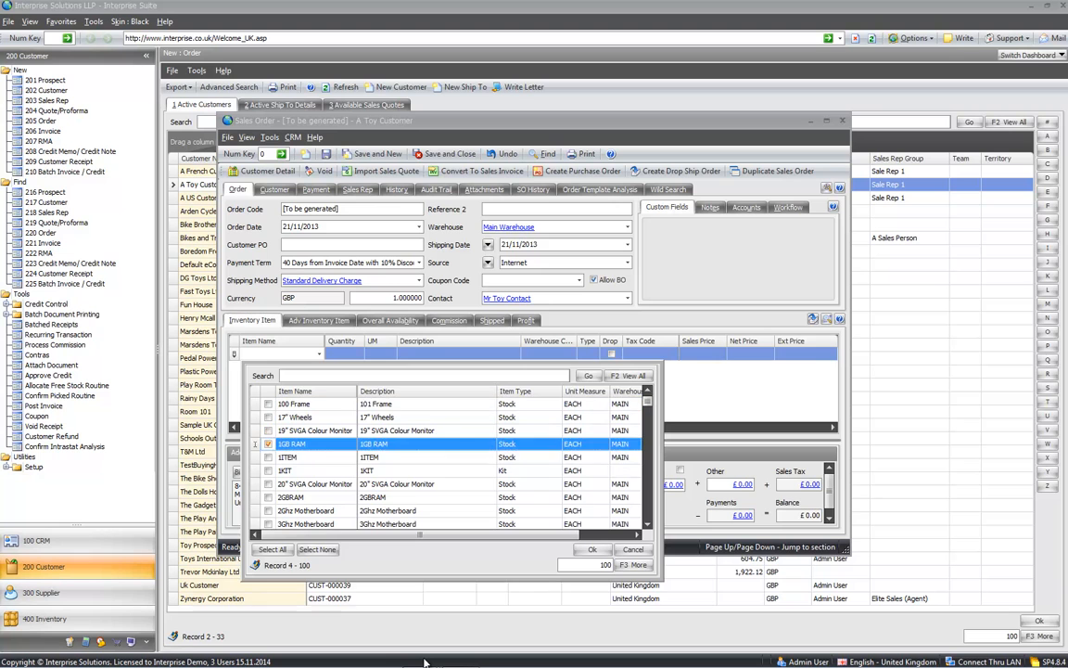
key("Return")
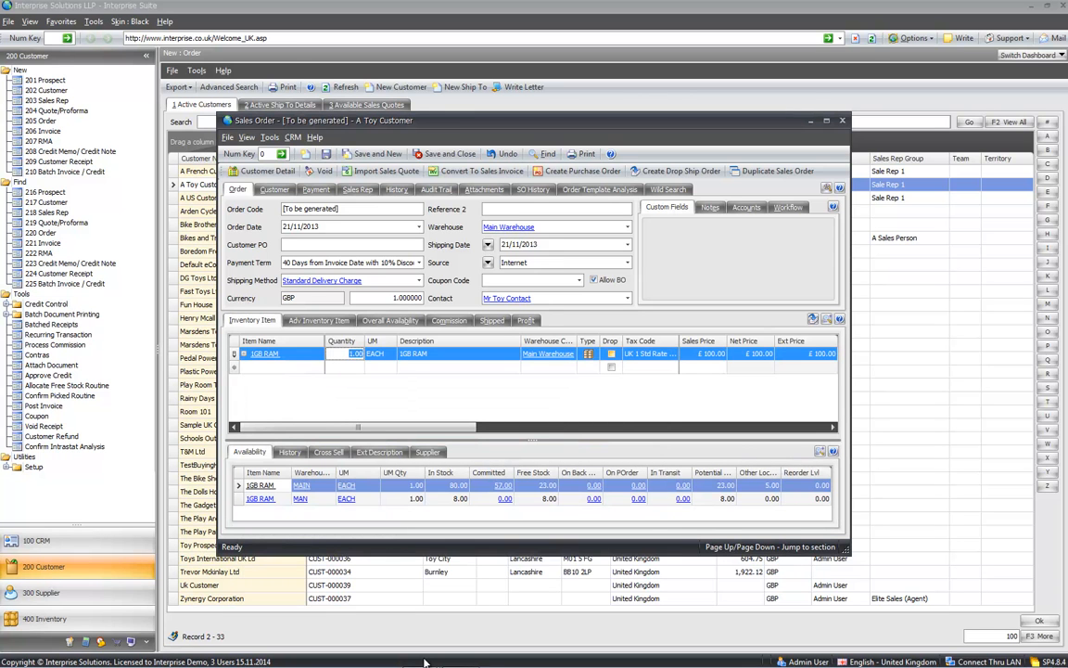
Step: Mark the 1GB RAM line for drop shipping, then save and close the sales order
key("Tab")
key("Tab")
key("Tab")
key("Tab")
key("Tab")
key("space")
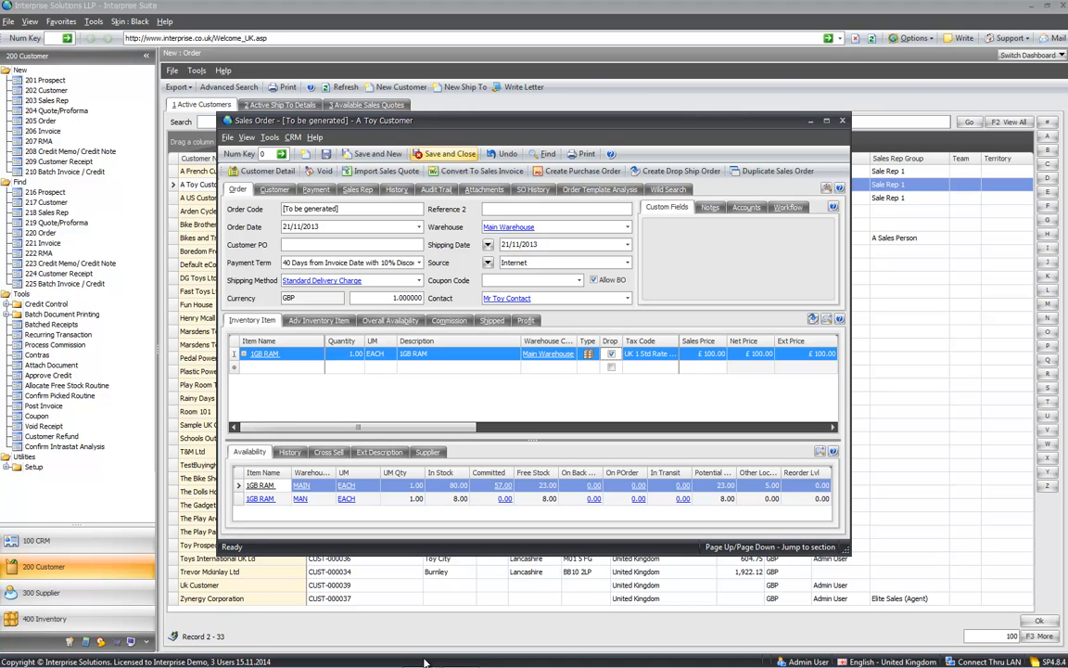
left_click(446, 154)
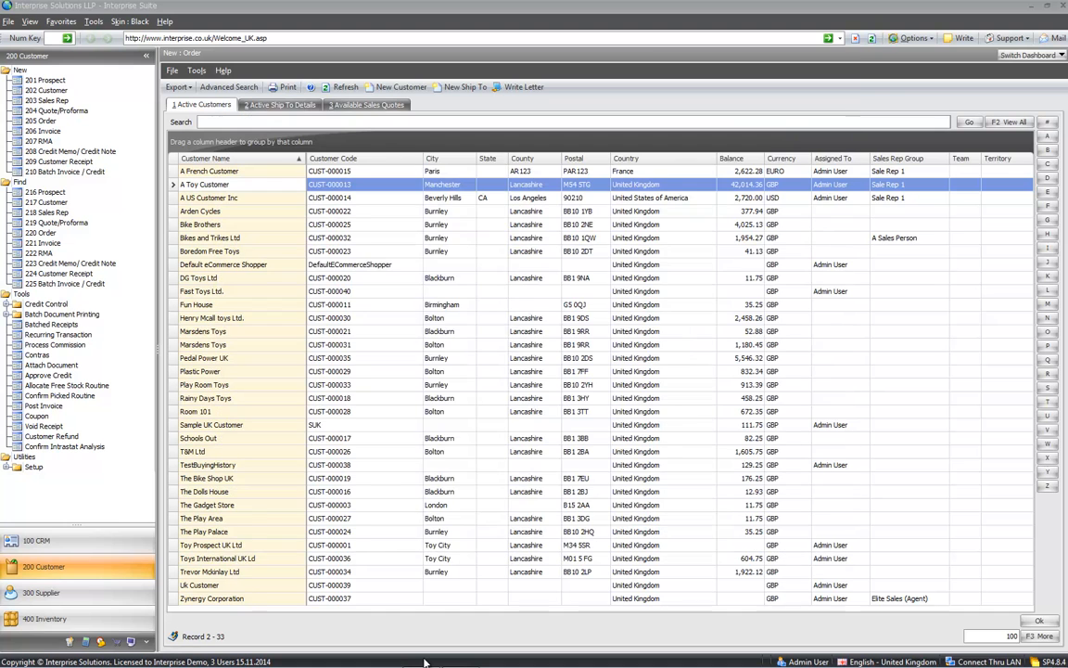
Step: Open the drop shipment creation and assign A New Supplier Ltd to A Toy Customer's newest 1GB RAM line
left_click(54, 592)
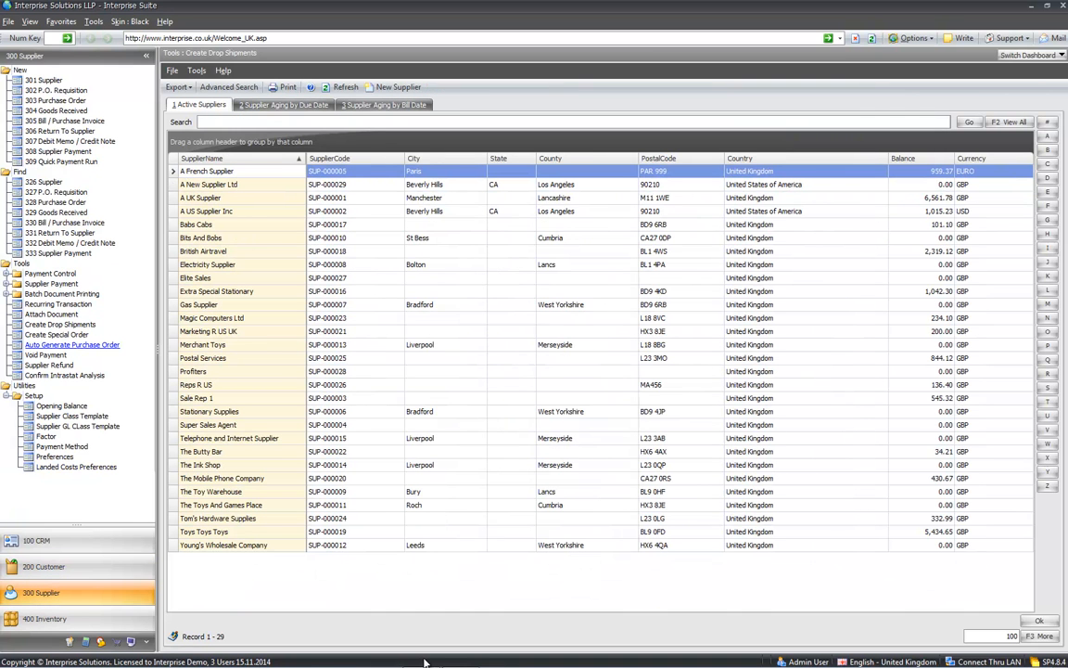
left_click(59, 324)
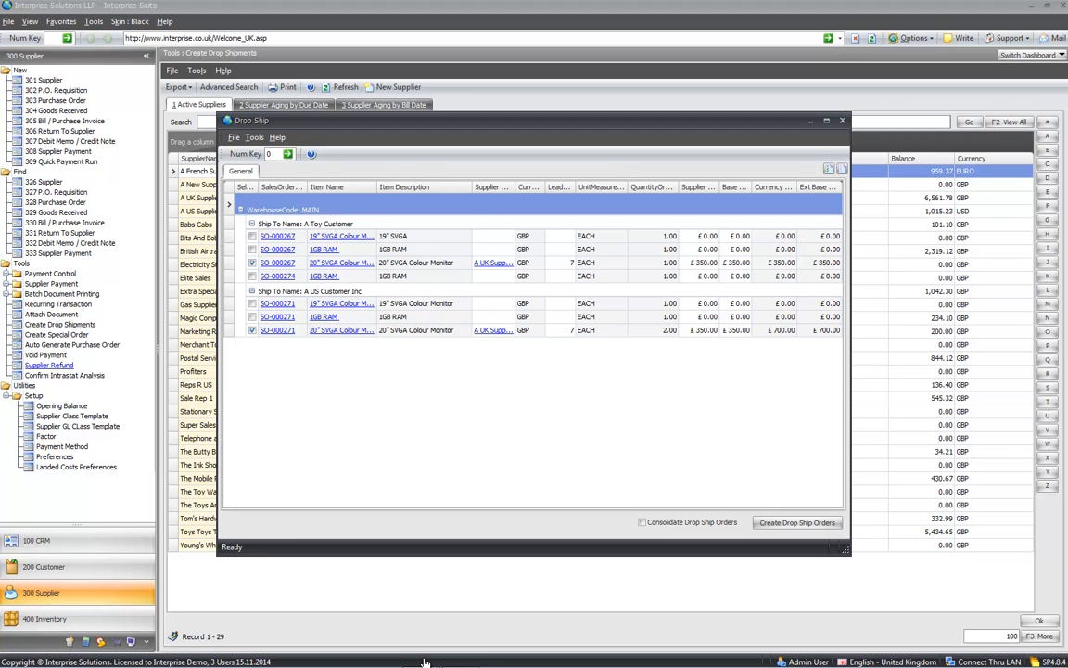
left_click(341, 276)
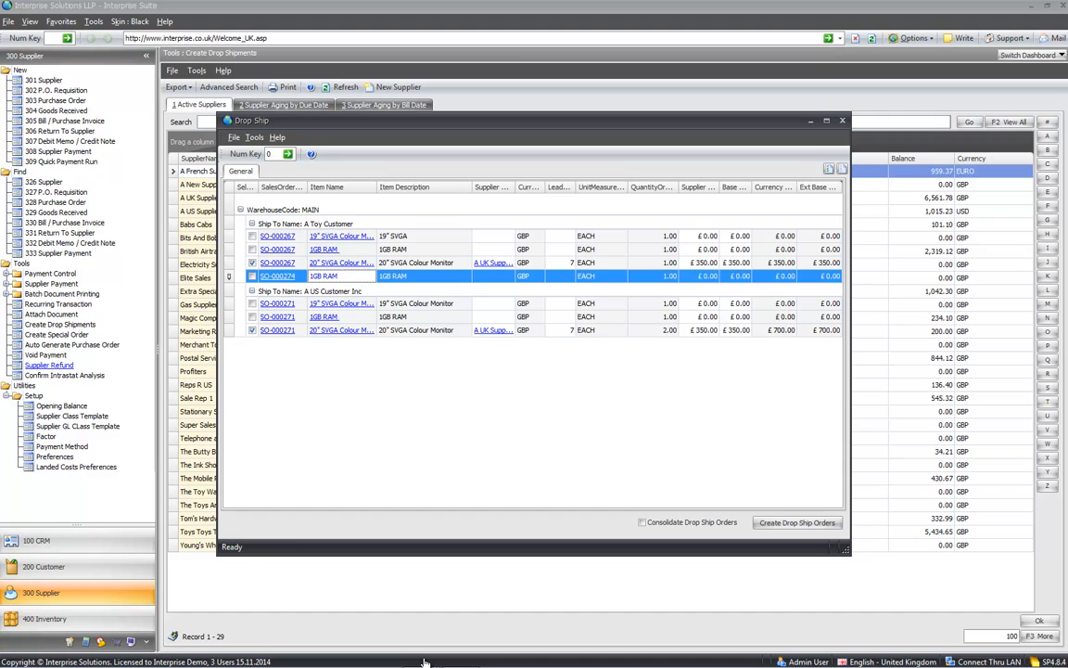
left_click(509, 276)
double_click(525, 358)
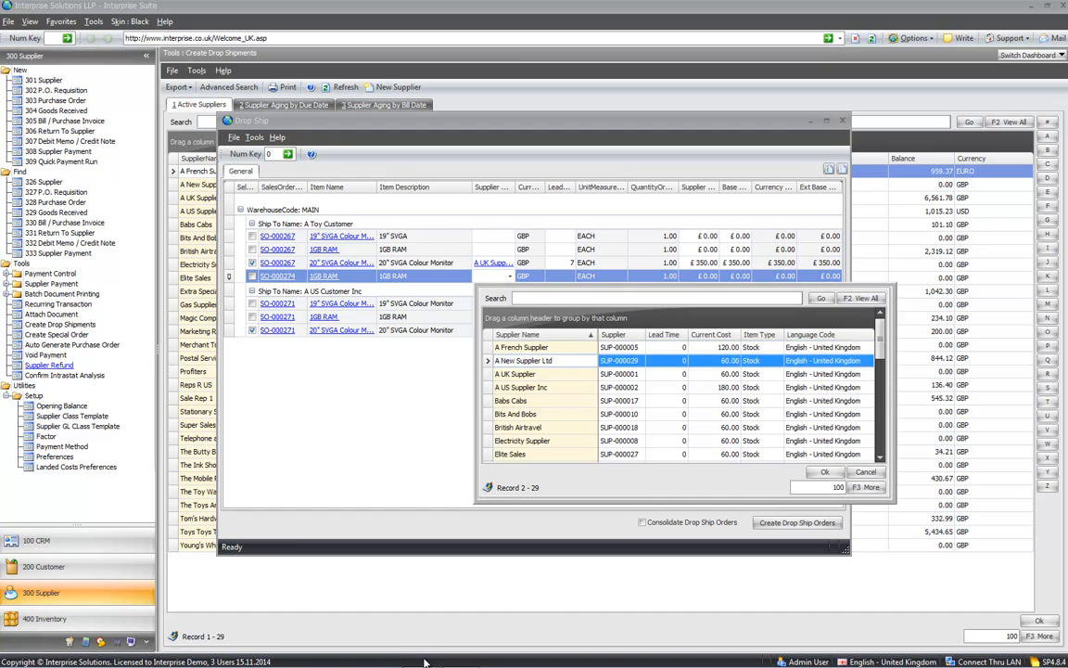
Step: Deselect both 20" SVGA Colour Monitor lines and select the newest 1GB RAM line with A UK Supplier as its supplier
left_click(252, 263)
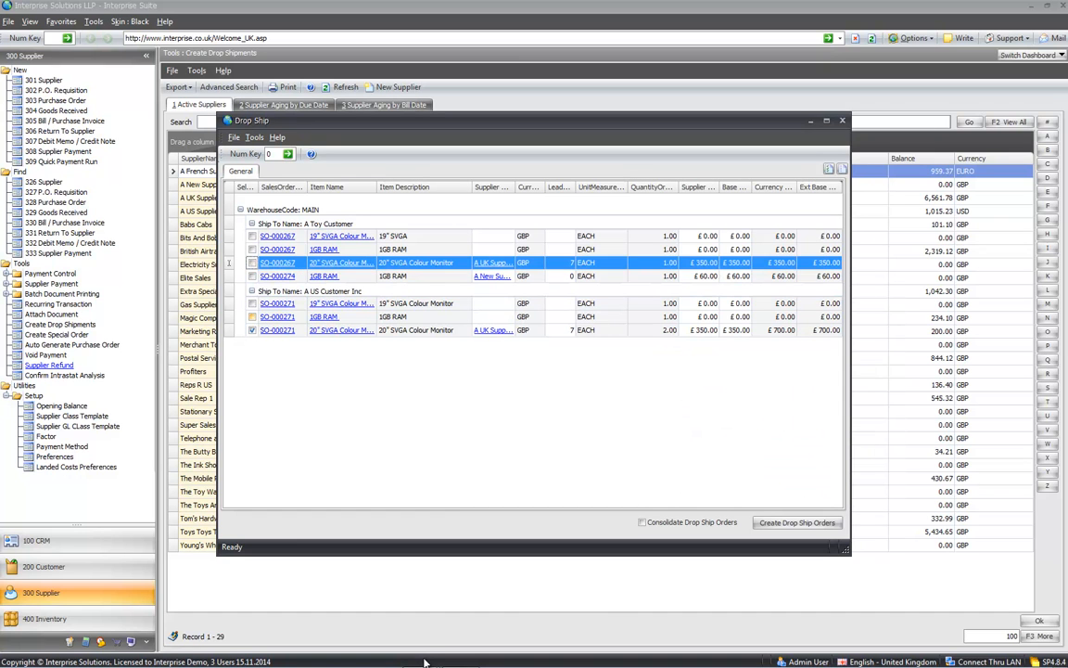
left_click(252, 331)
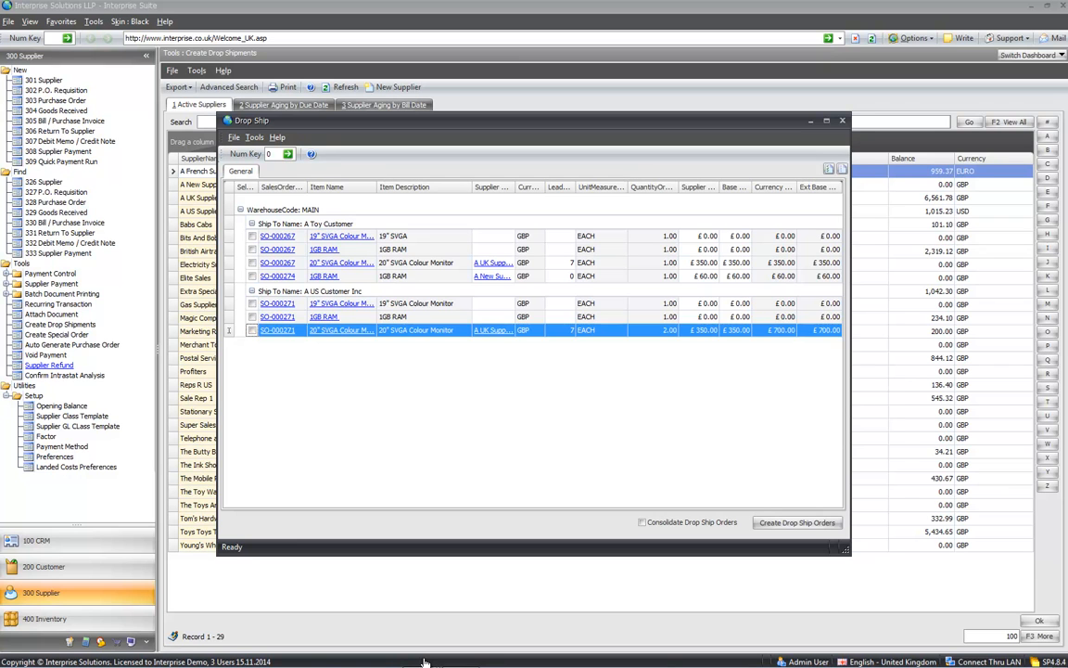
left_click(509, 277)
double_click(525, 374)
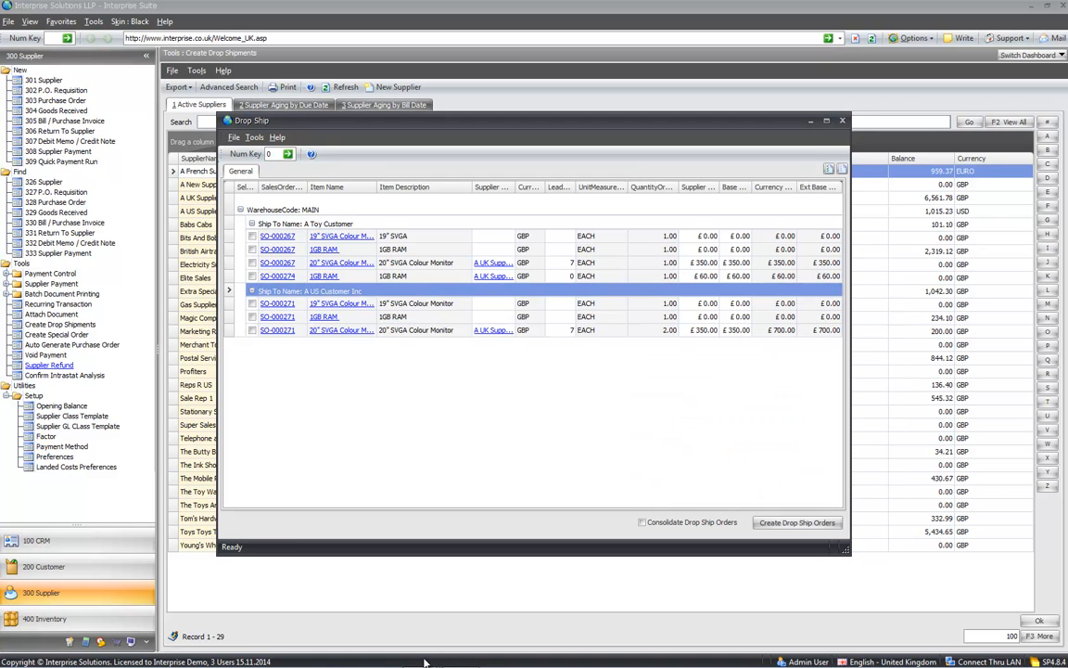
left_click(252, 276)
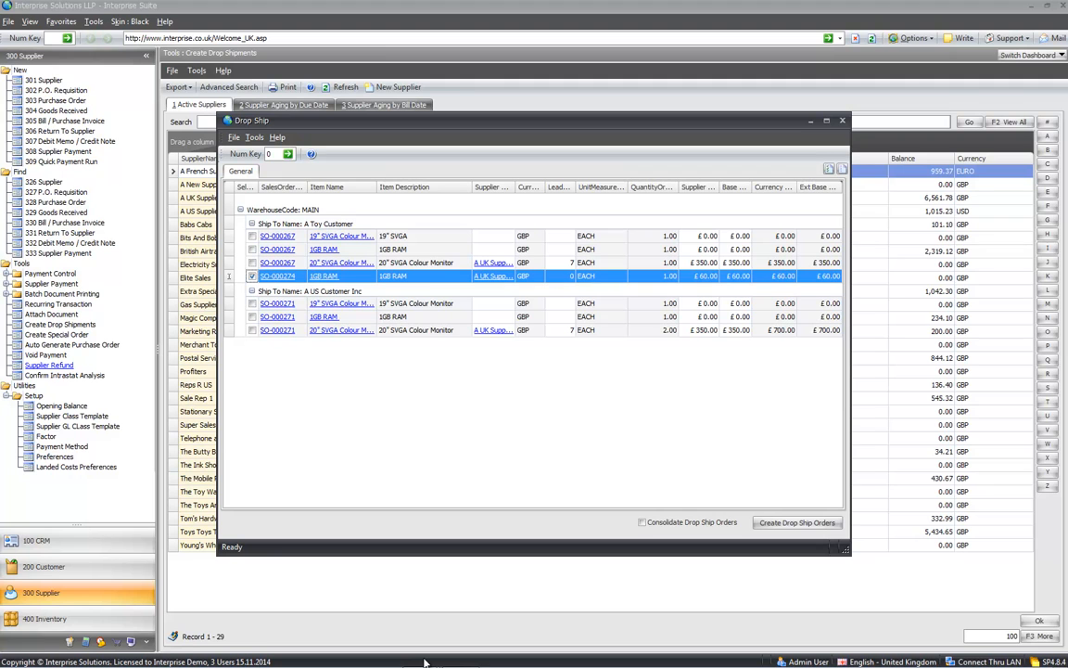
Step: Create the drop ship order for the selected 1GB RAM line, view the generated purchase order, and save and close it
left_click(700, 277)
left_click(700, 277)
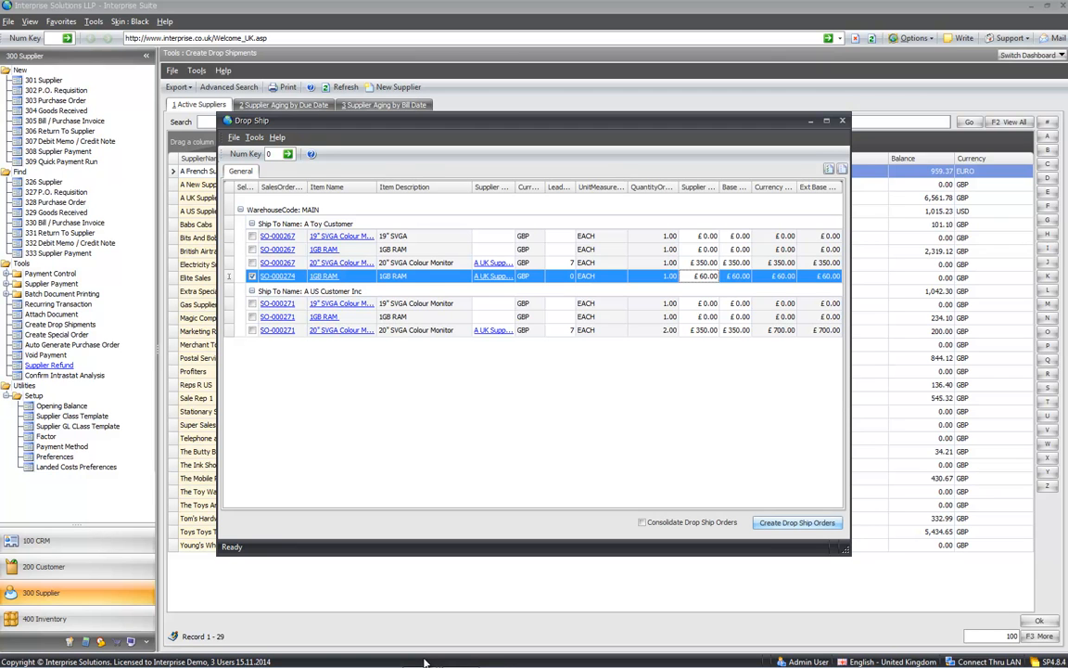
left_click(798, 523)
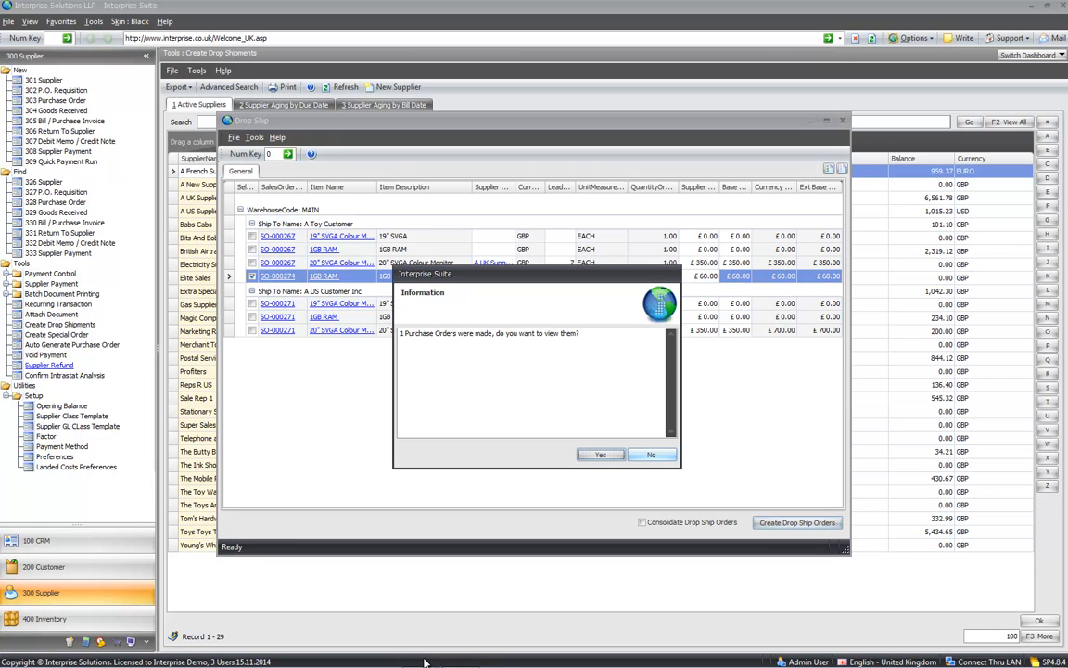
key("Return")
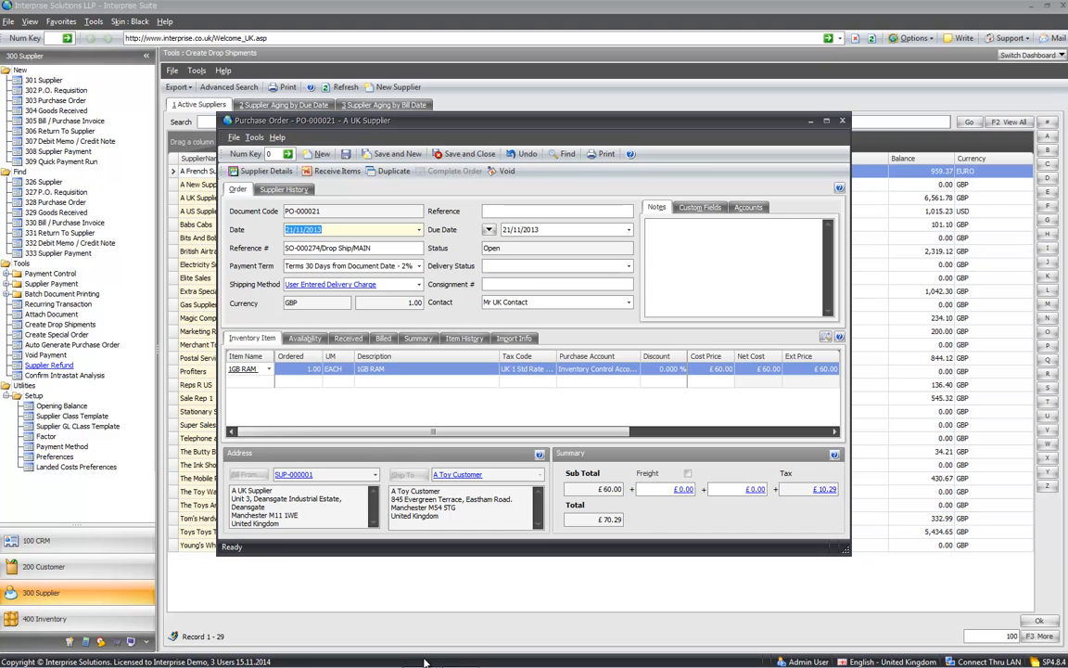
left_click(466, 154)
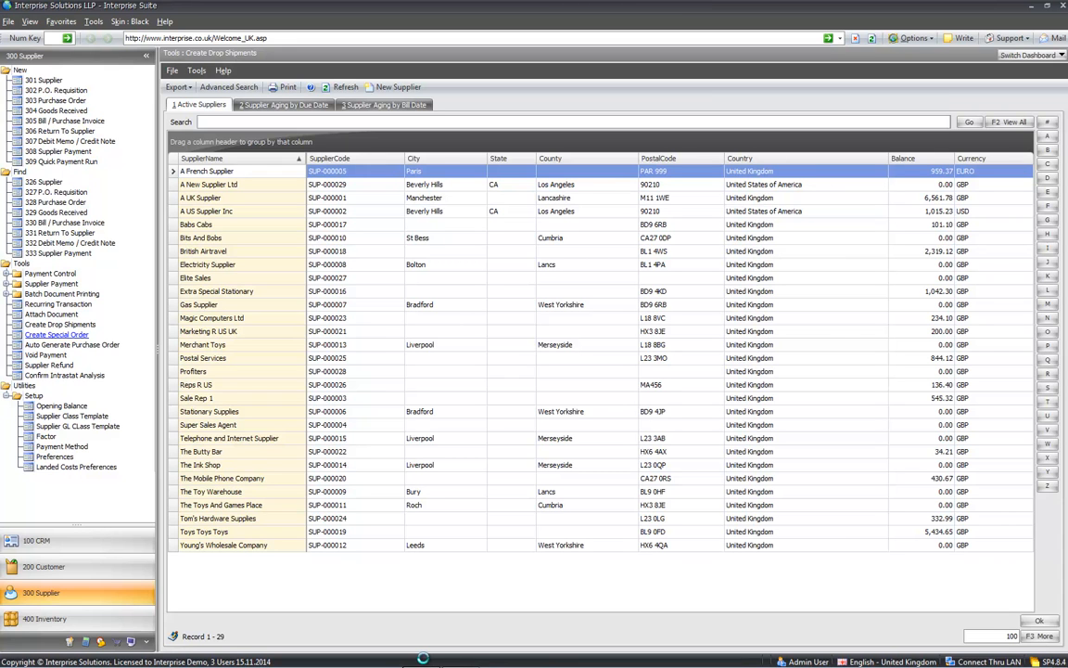
Step: Create a new sales order for A US Customer Inc and add the item 2GBRAM
mouse_move(422, 658)
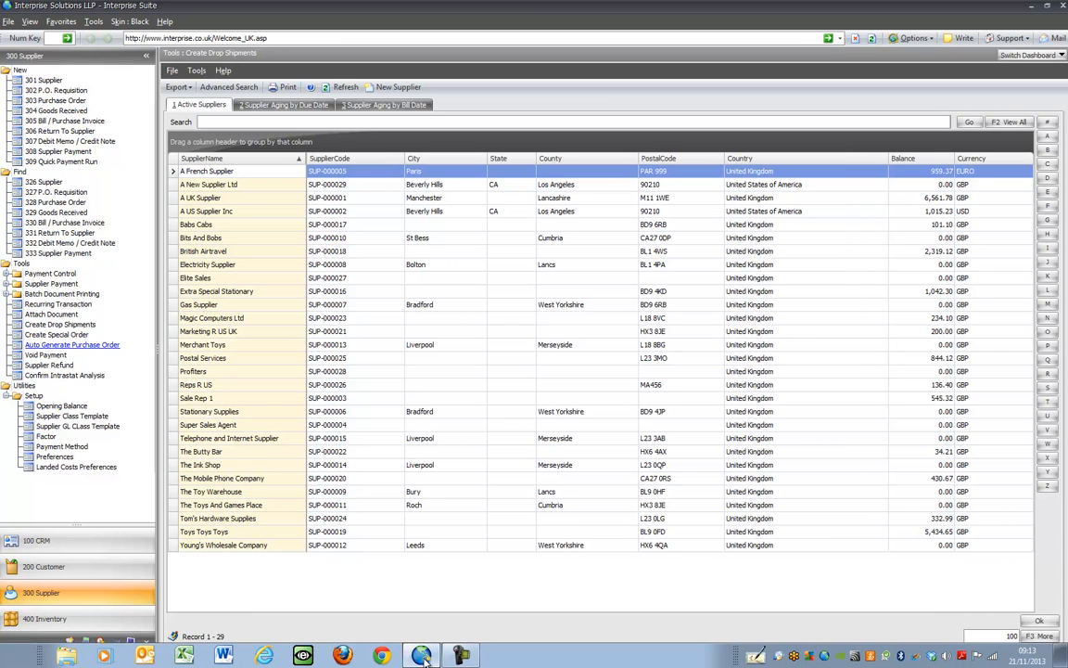
left_click(422, 657)
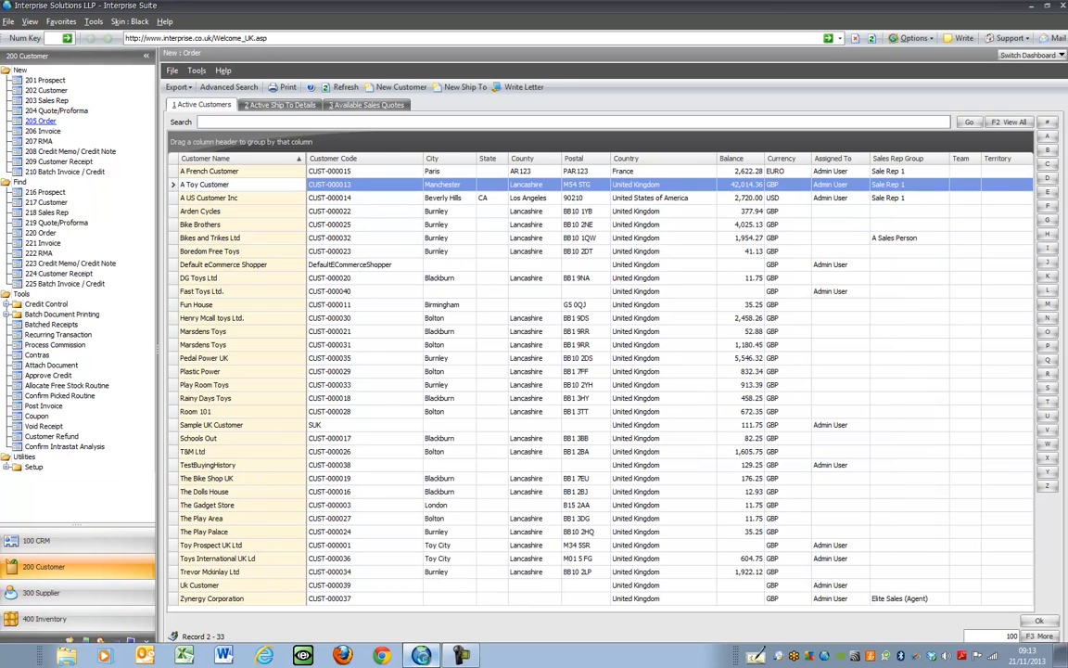
left_click(425, 661)
left_click(210, 197)
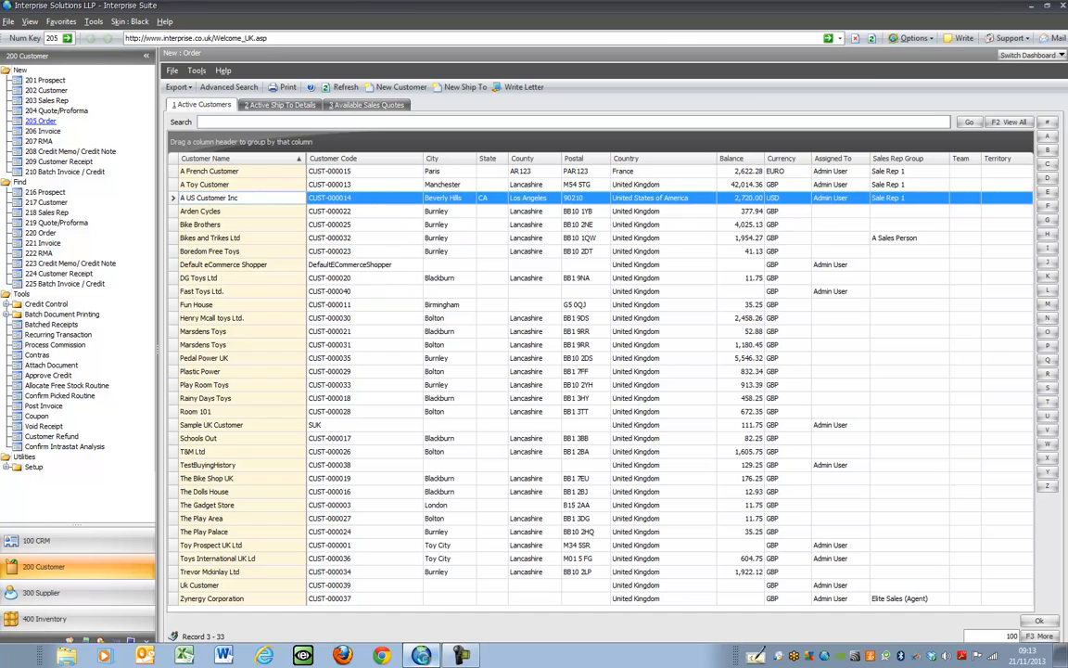
key("Return")
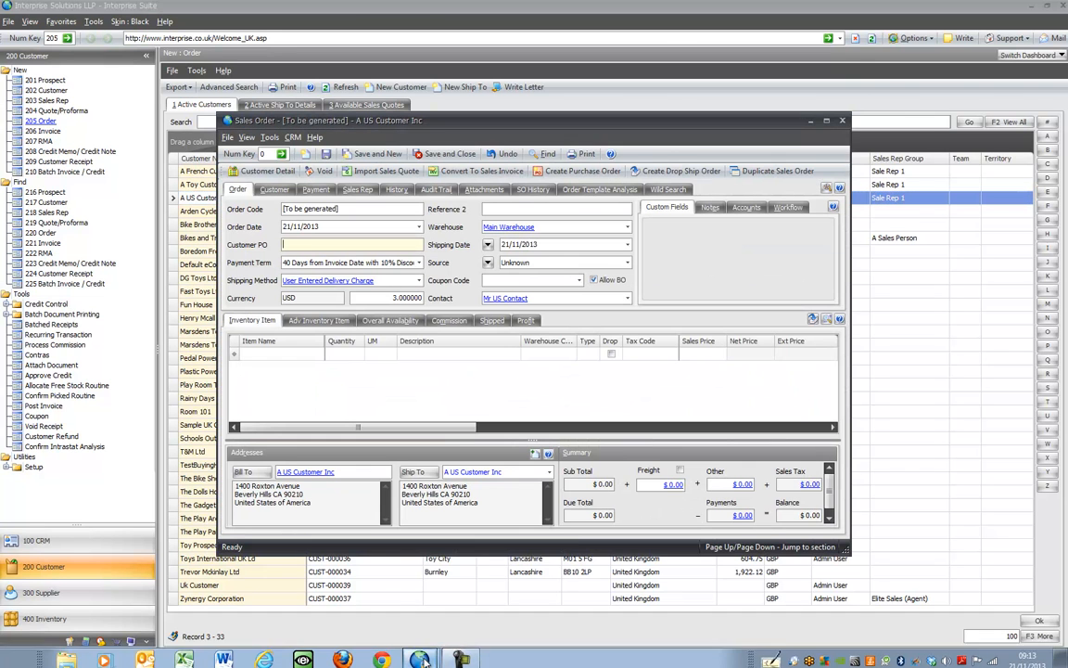
left_click(319, 354)
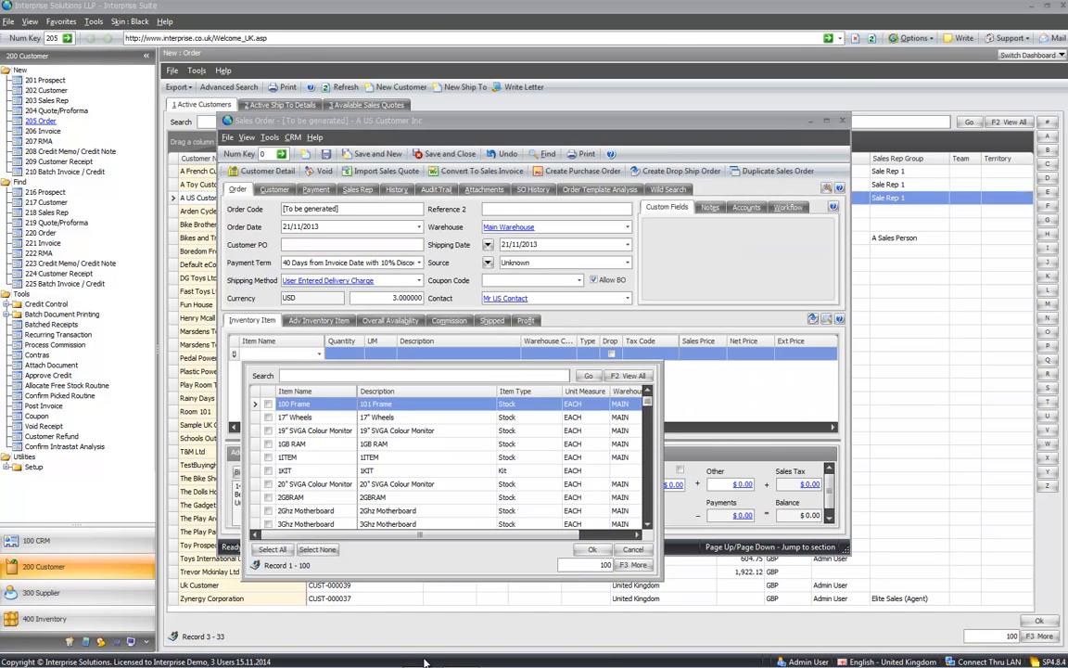
left_click(268, 497)
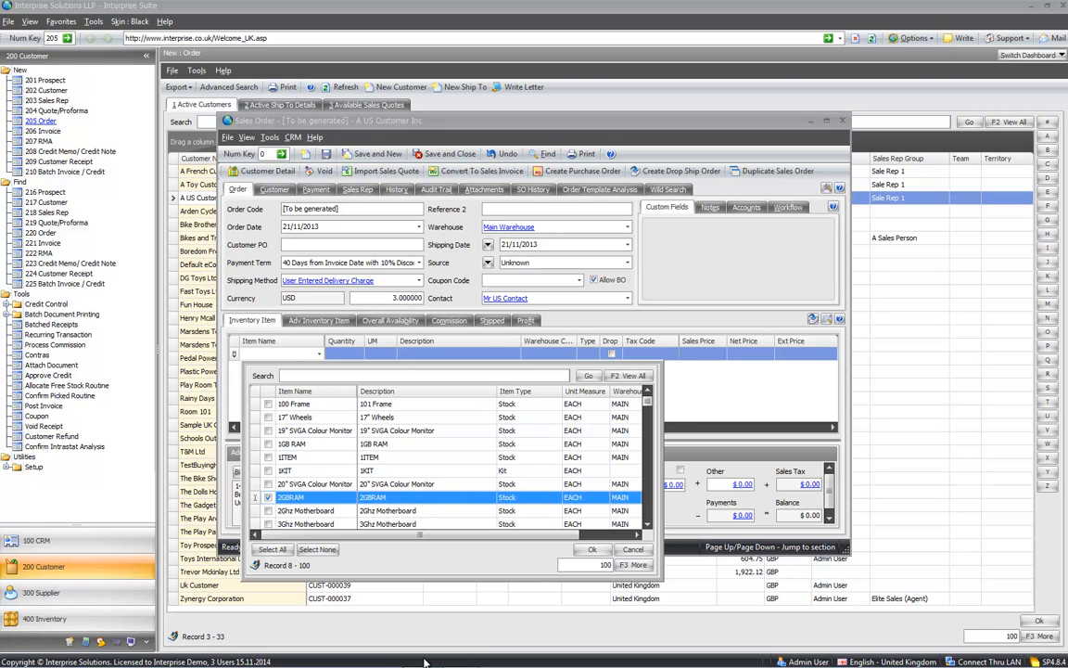
key("Return")
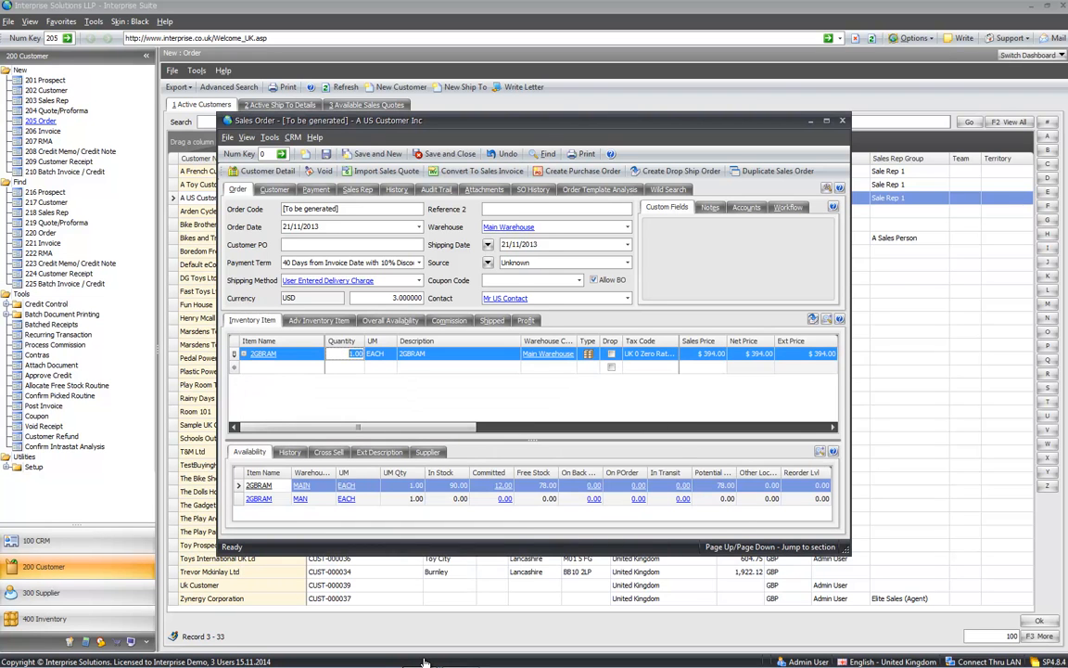
Step: Open the 2GBRAM item record from the order line, check its setup for the Special Order option, and close the record
key("shift+Tab")
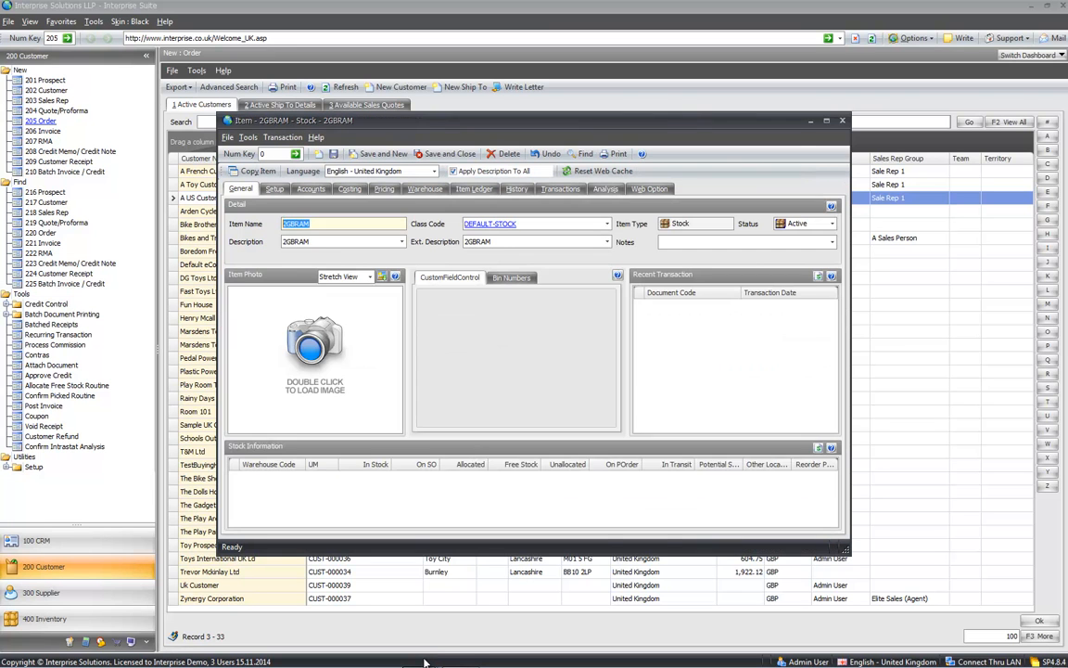
key("alt+s")
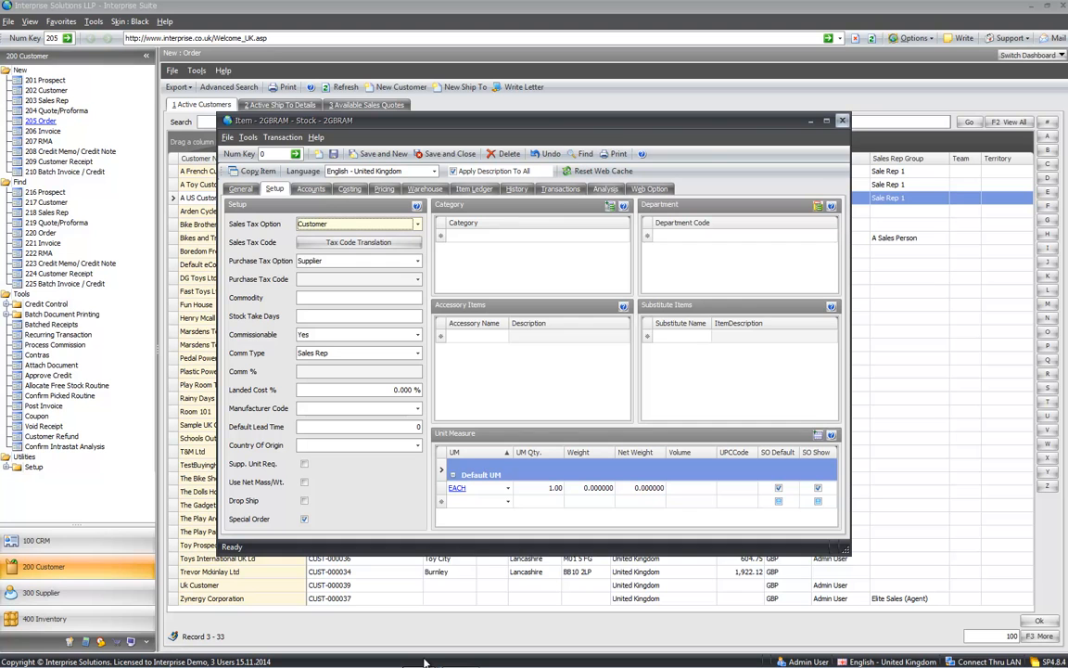
left_click(842, 121)
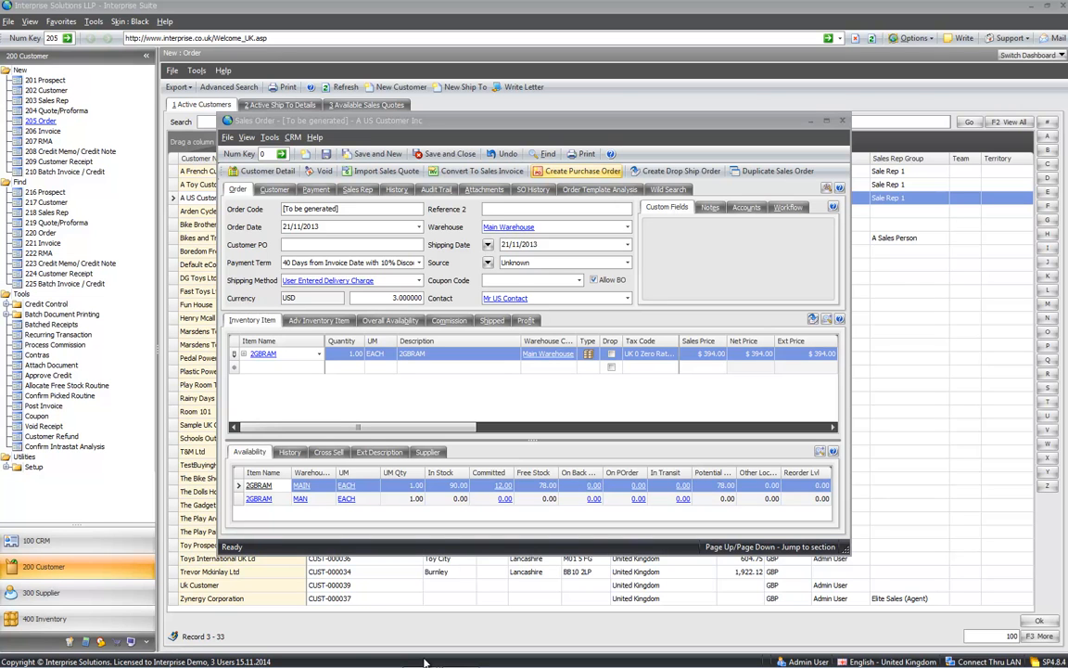
Step: Save and close the sales order for A US Customer Inc and run the supplier tool for creating special orders
left_click(450, 153)
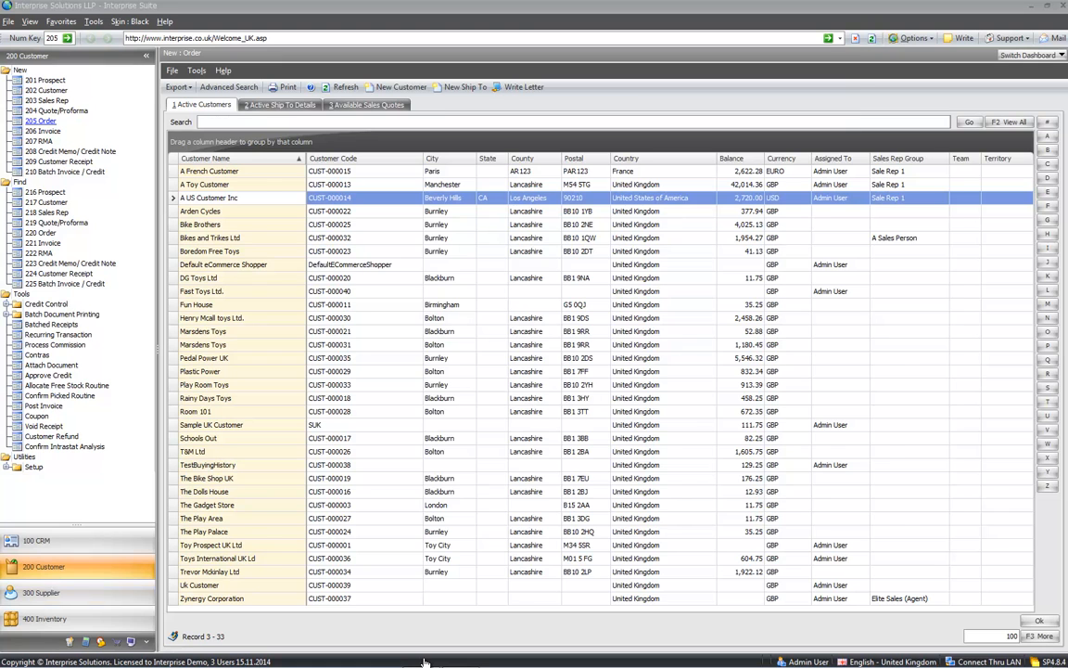
left_click(41, 593)
left_click(56, 335)
mouse_move(423, 659)
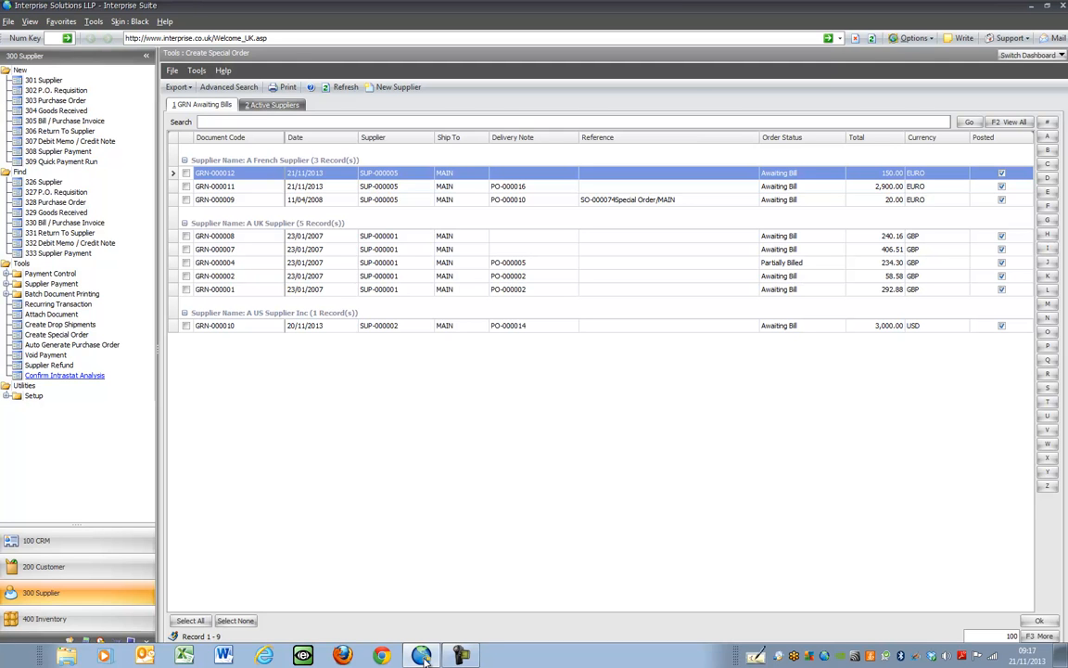
Step: Open the 2GBRAM item in the inventory list to examine its stock information, and close the record
left_click(44, 619)
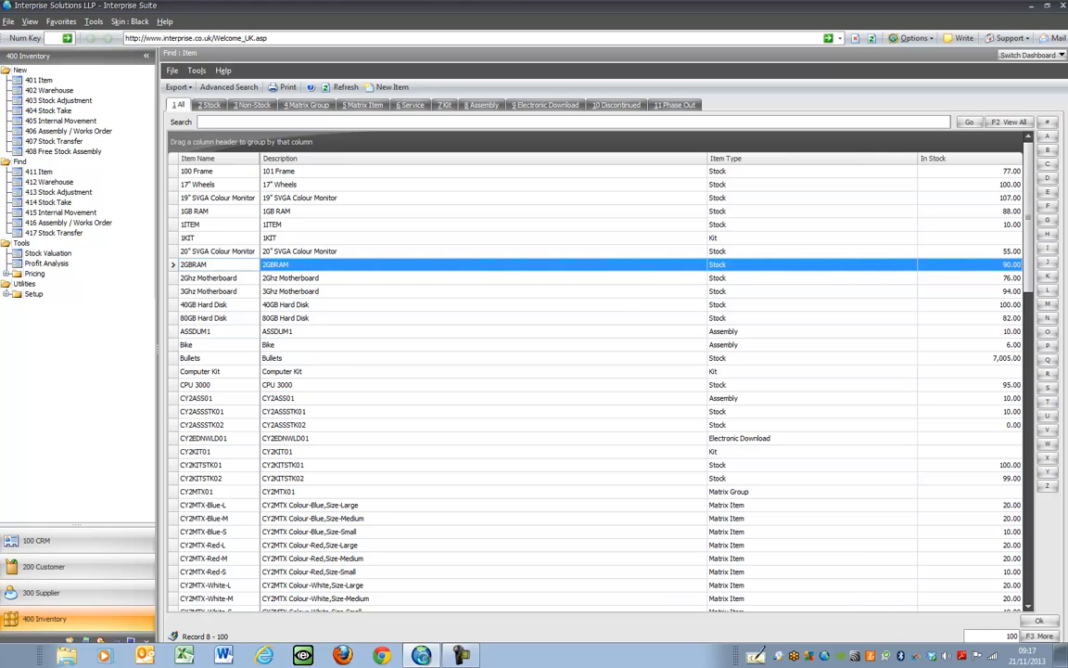
double_click(275, 264)
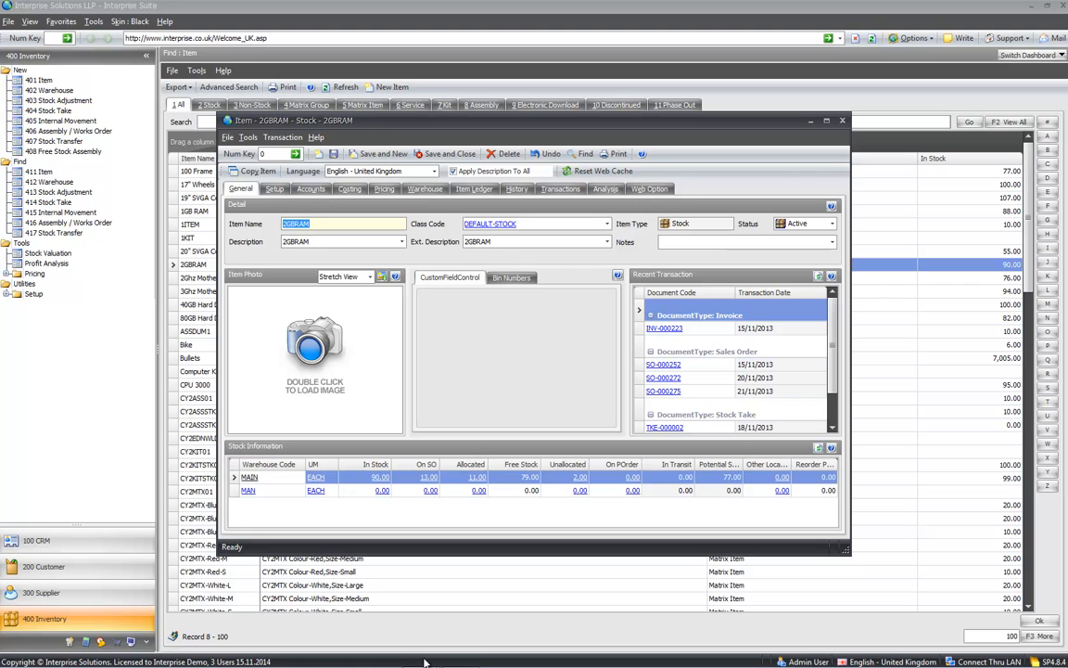
key("Escape")
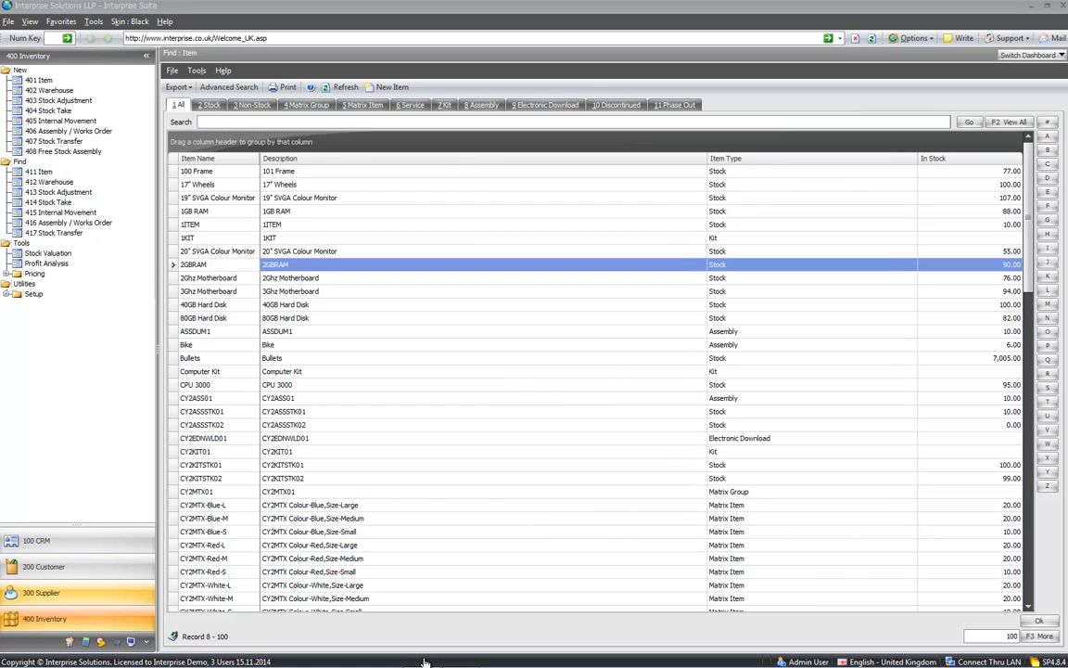
Step: Create a new sales order for A Toy Customer and add the item 2GBRAM
left_click(44, 567)
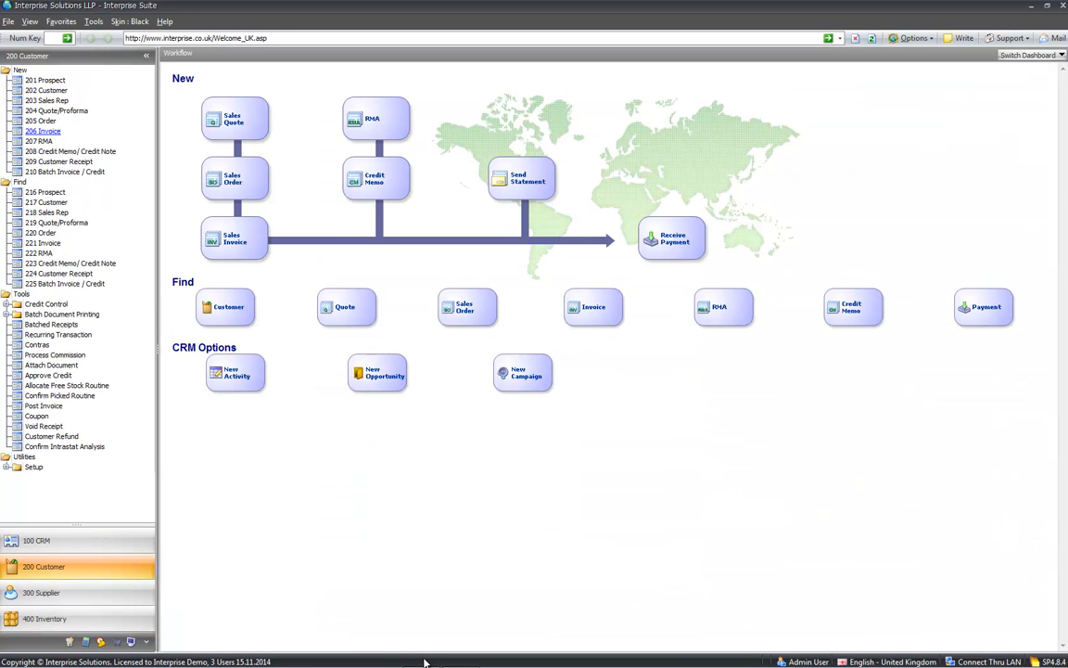
left_click(40, 121)
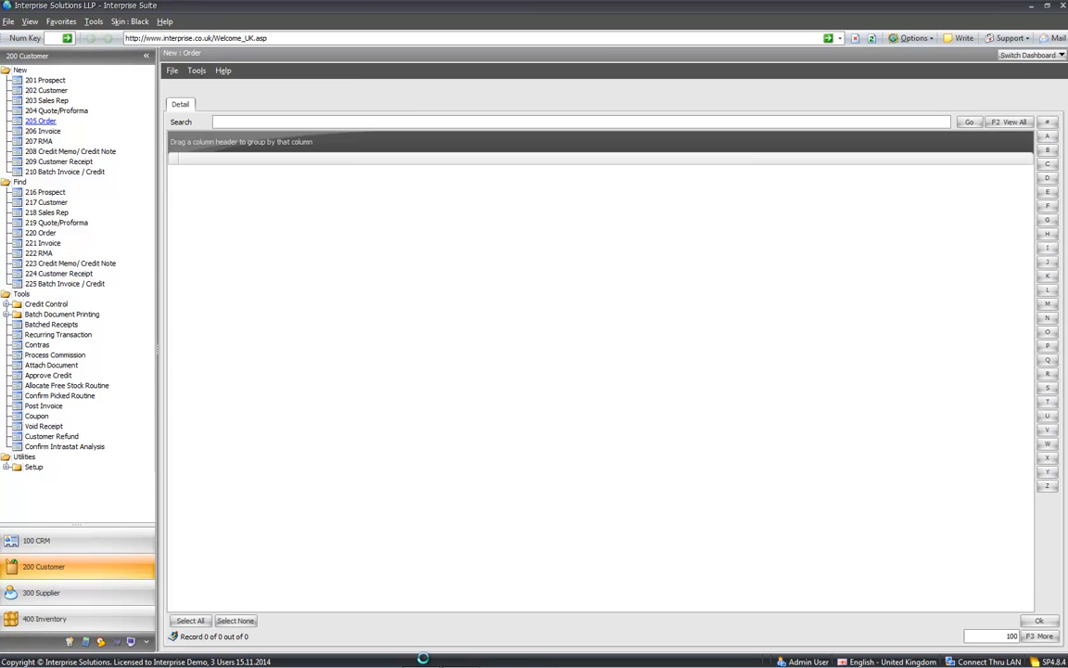
key("Down")
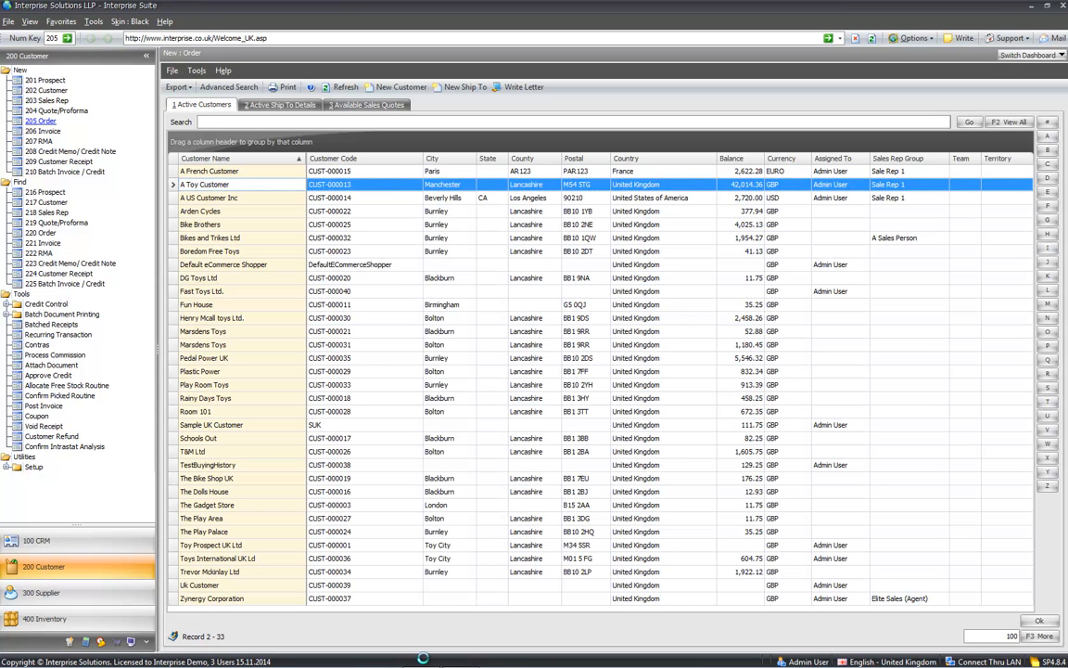
key("Return")
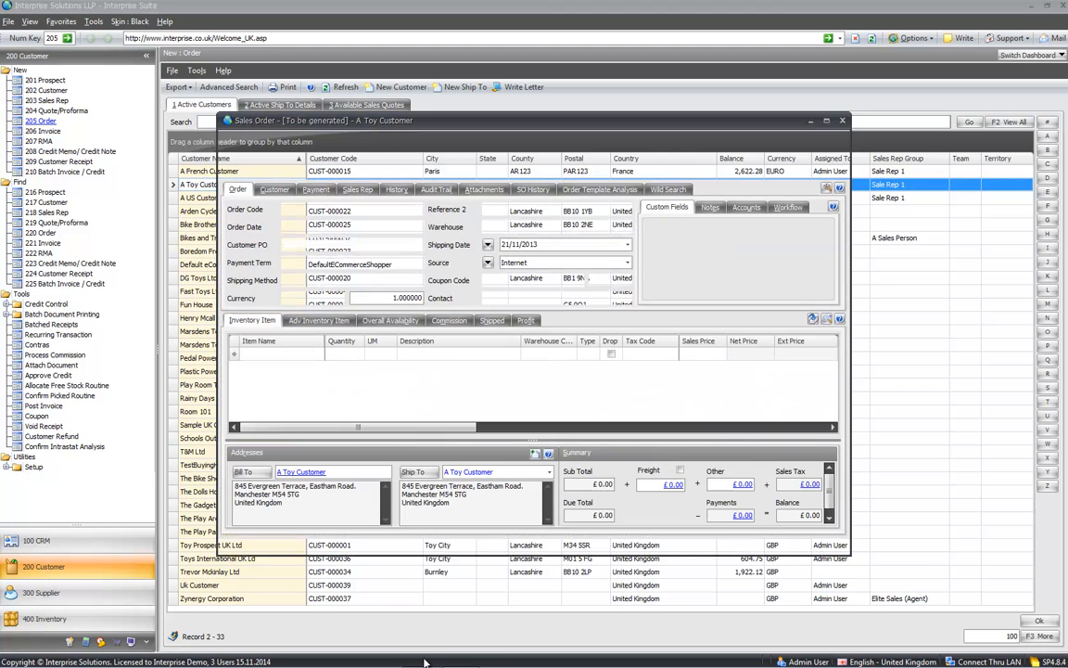
key("F4")
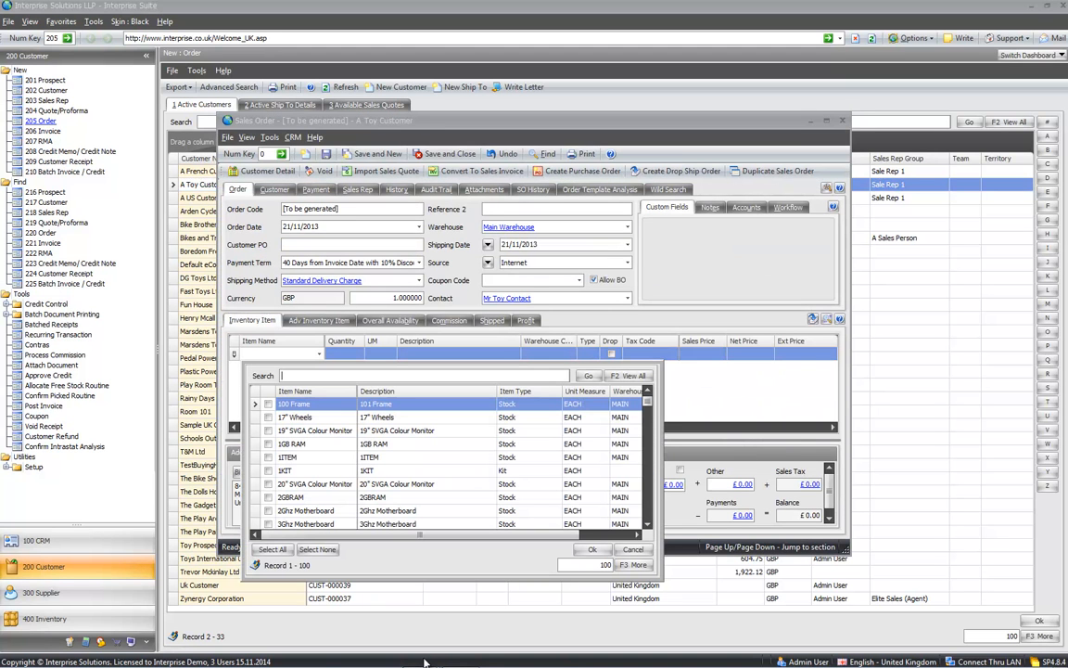
left_click(268, 497)
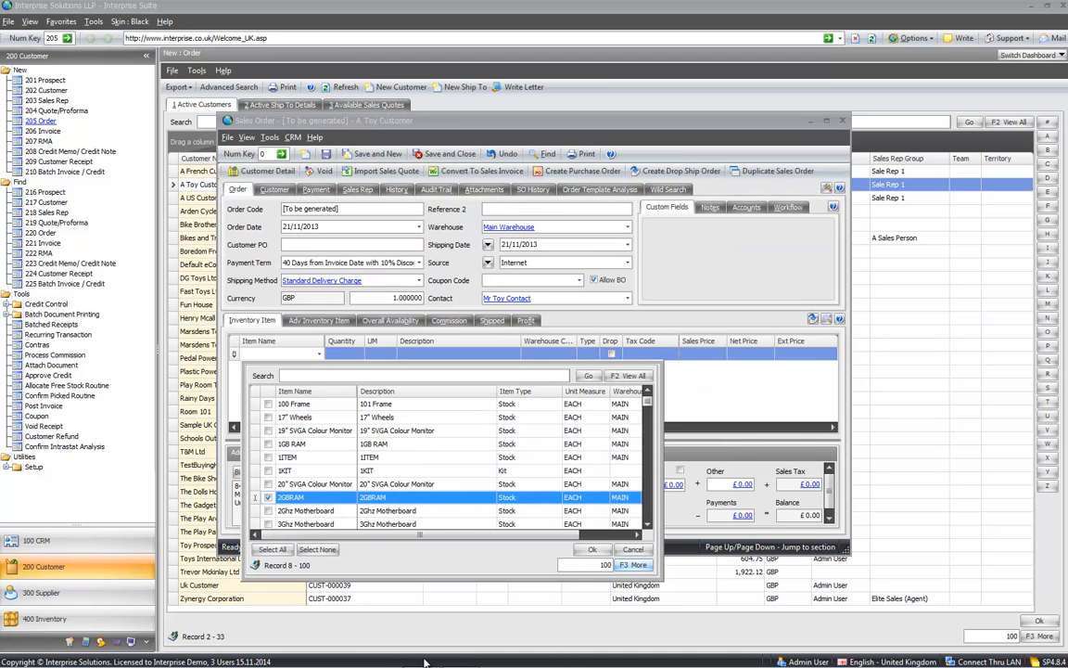
key("Return")
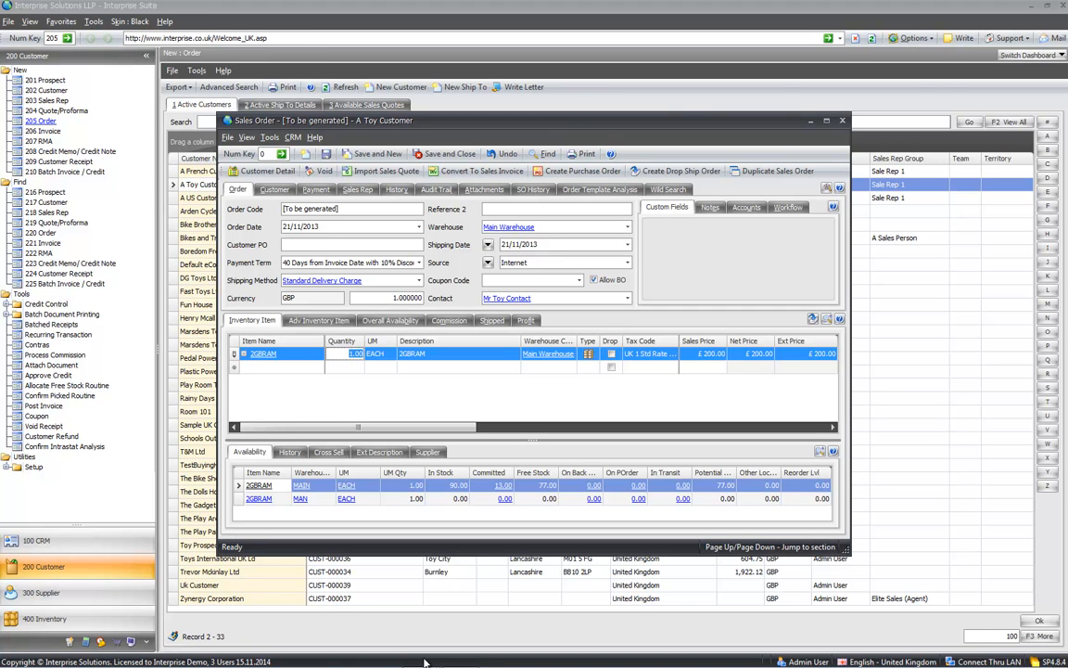
Step: Set the 2GBRAM line's quantity to 100, then save and close the sales order
type("100")
key("Tab")
left_click(445, 154)
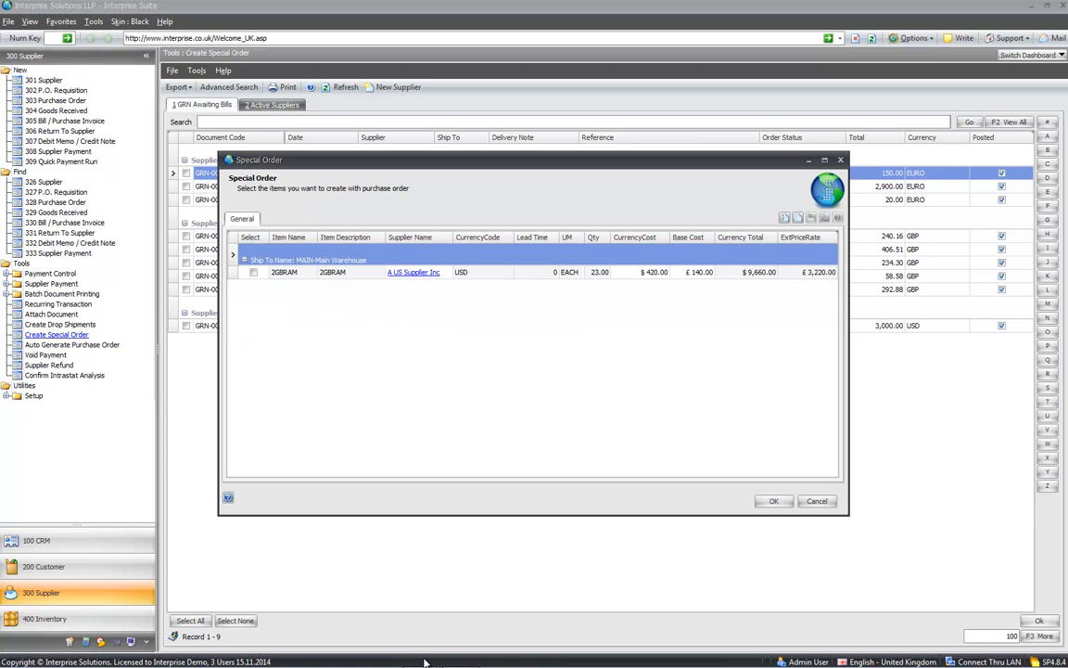
Step: Select the 2GBRAM line from A US Supplier Inc for a special order, open its quantity, and cancel the dialog
left_click(253, 272)
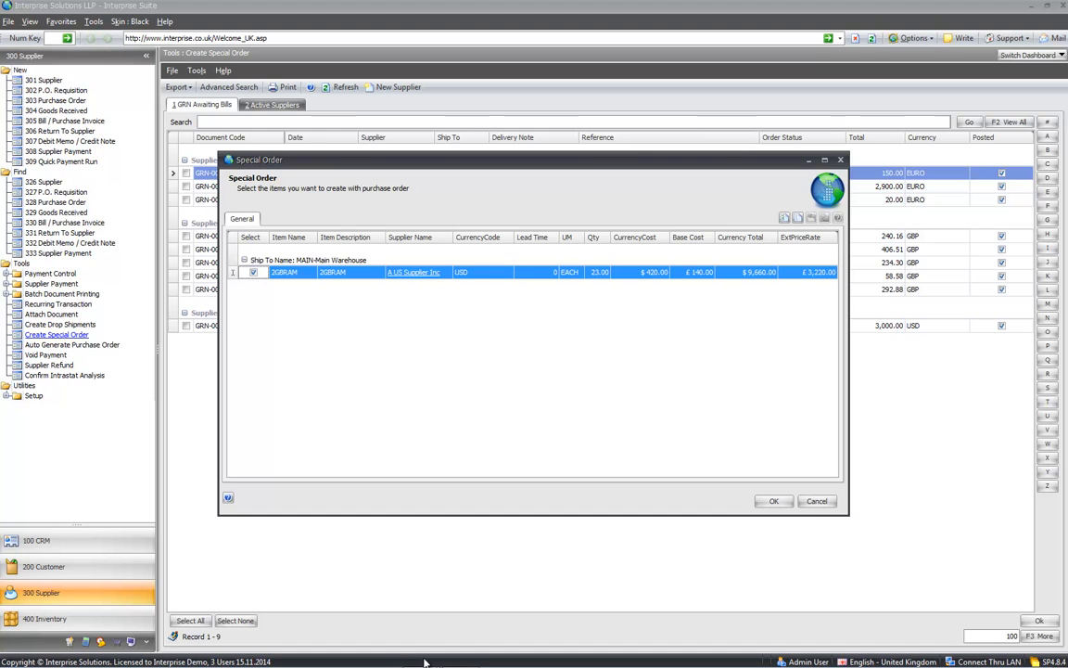
left_click(601, 273)
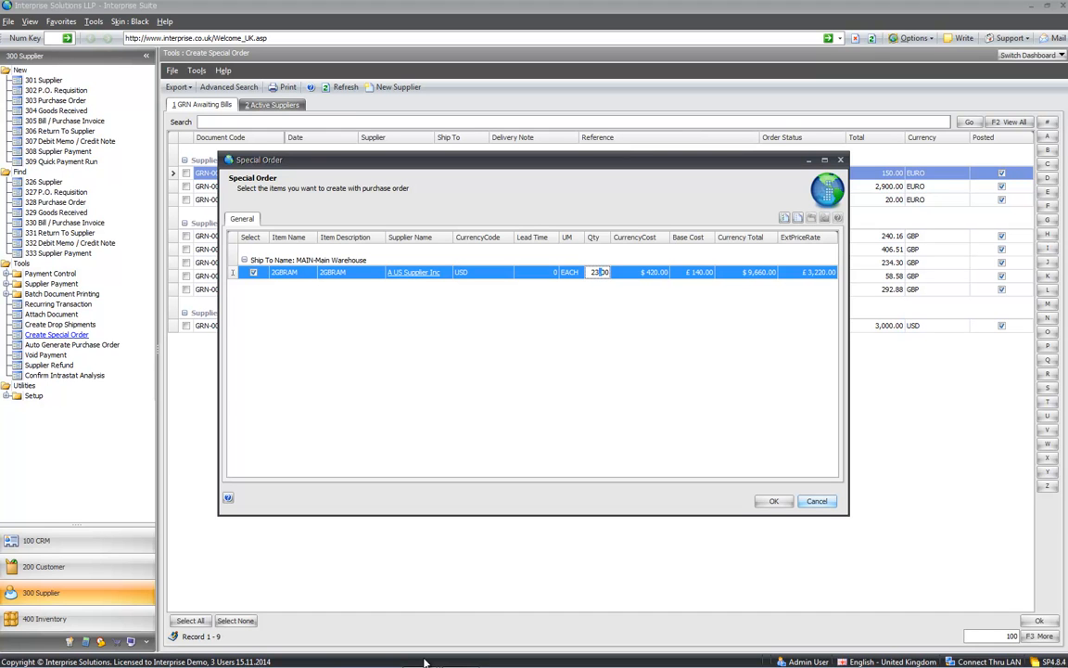
left_click(817, 501)
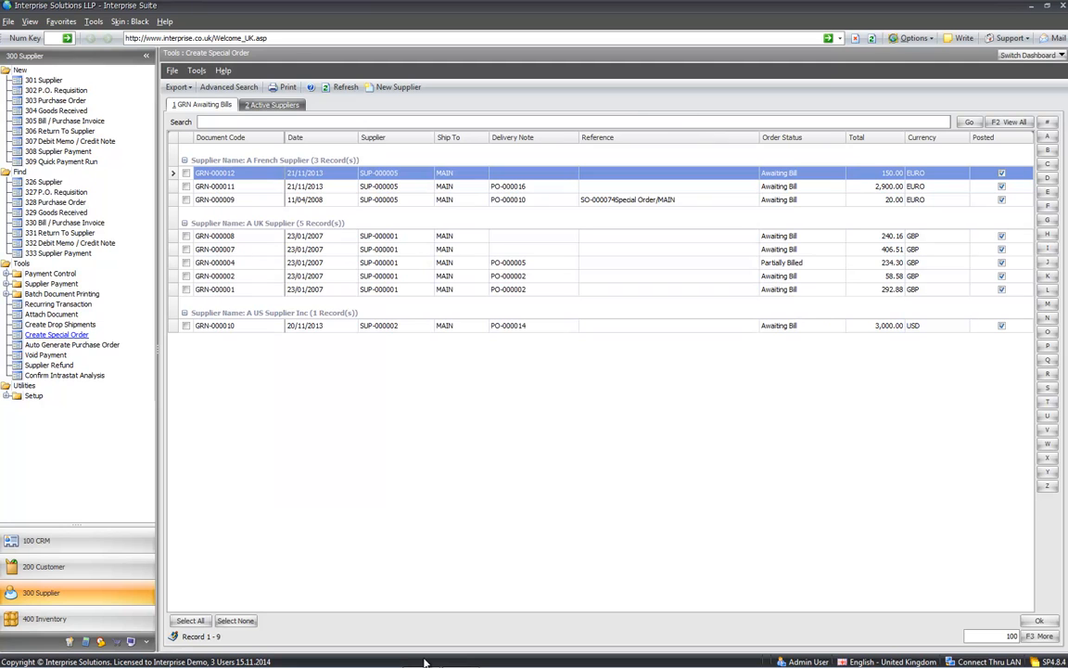
Step: Generate automatic purchase order suggestions from one month of sales trends, storing one month of stock, for all warehouses and suppliers
left_click(72, 345)
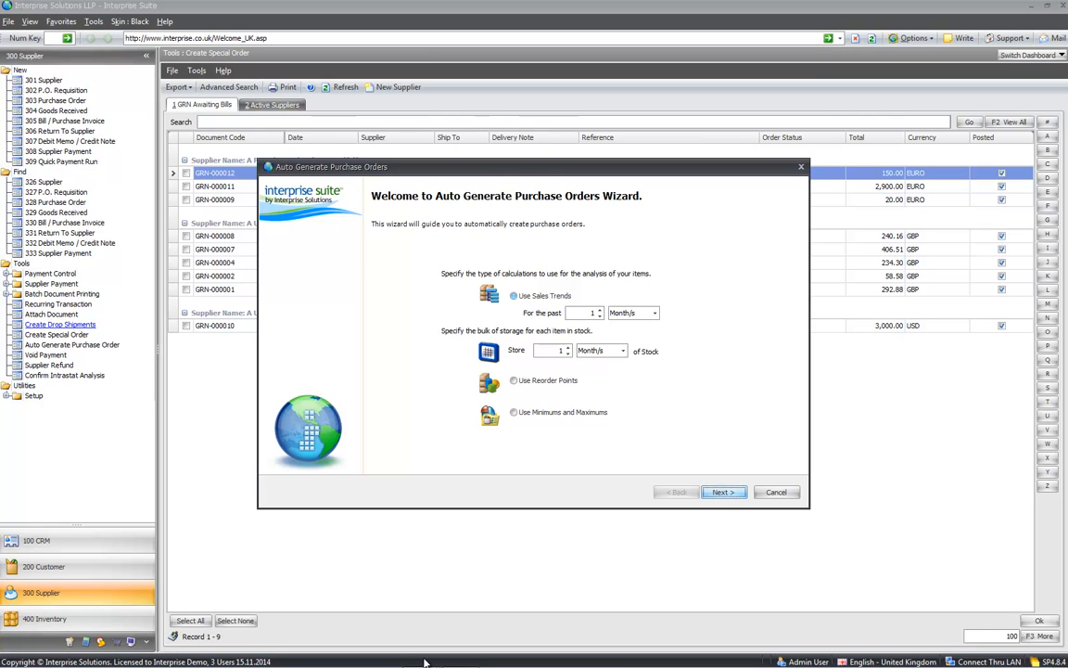
key("Return")
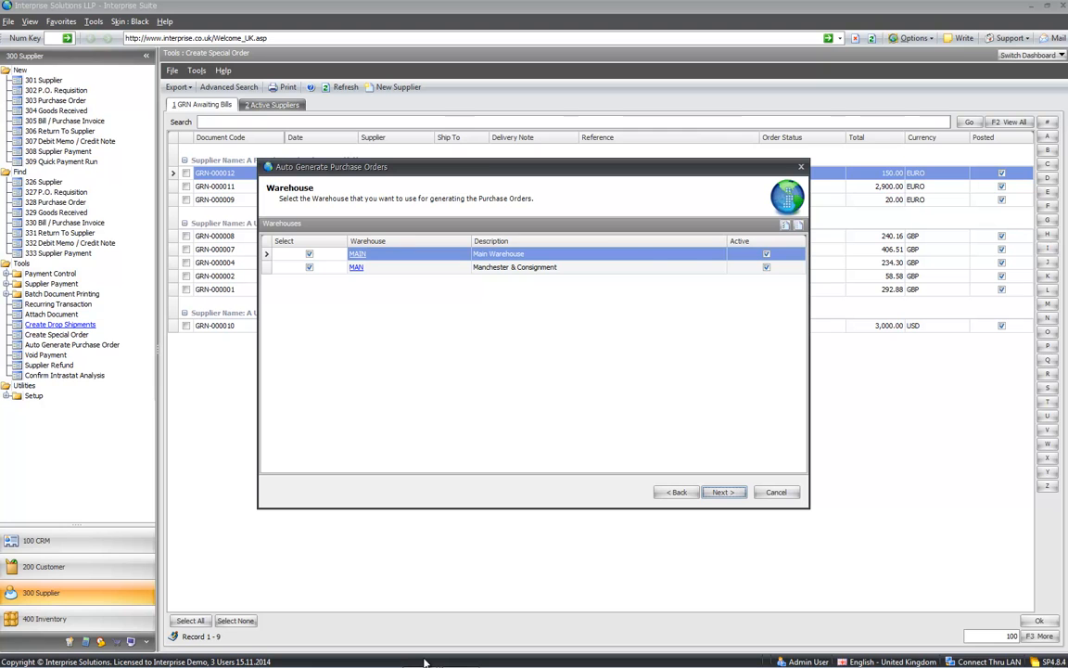
key("Return")
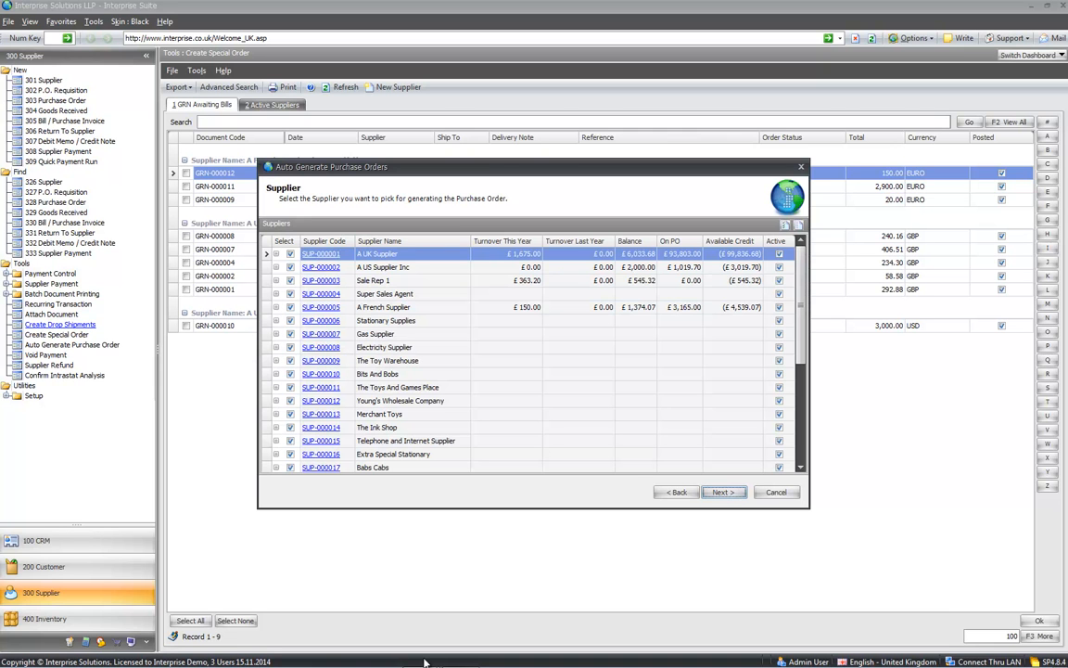
key("Return")
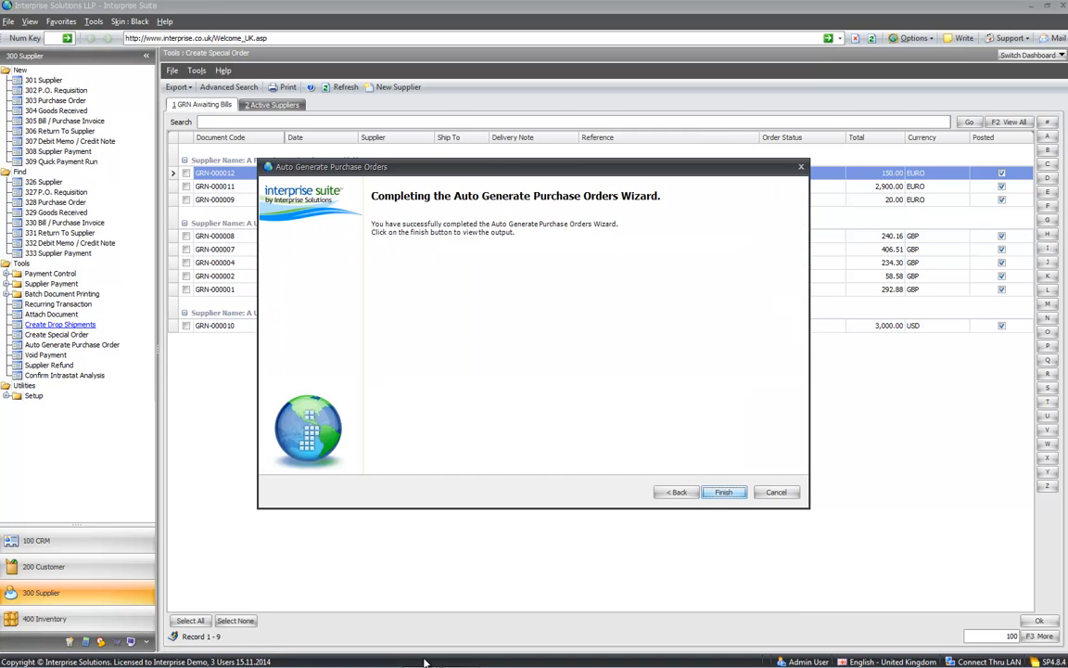
key("Return")
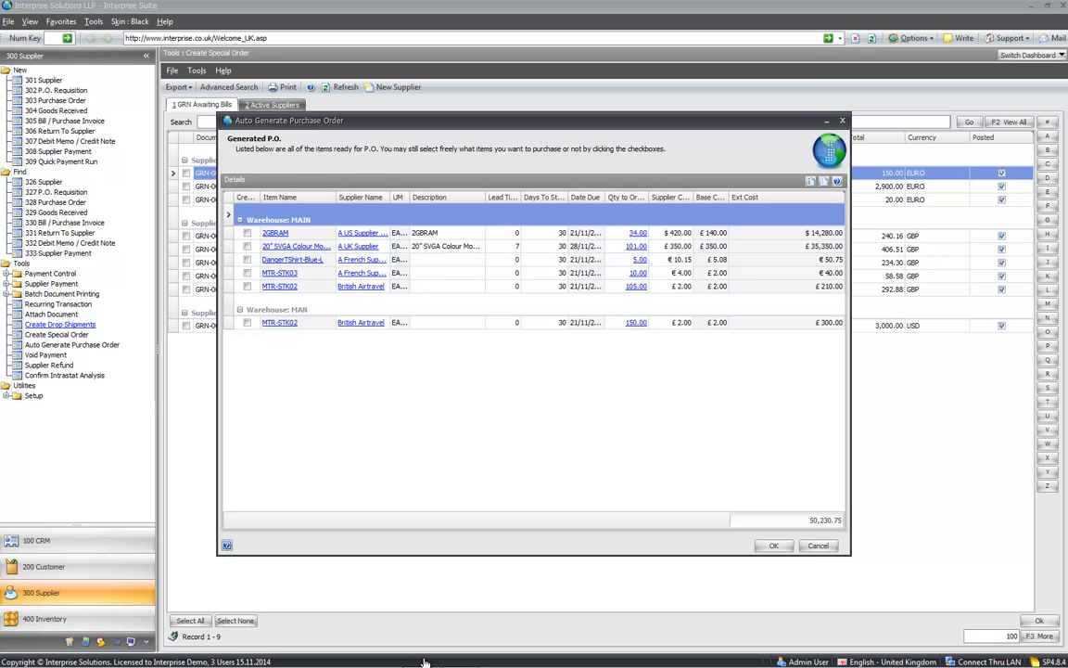
Step: Examine the reorder calculations behind the 20" SVGA Colour Monitor's order quantity for warehouse MAIN, and close the generated list
left_click(296, 247)
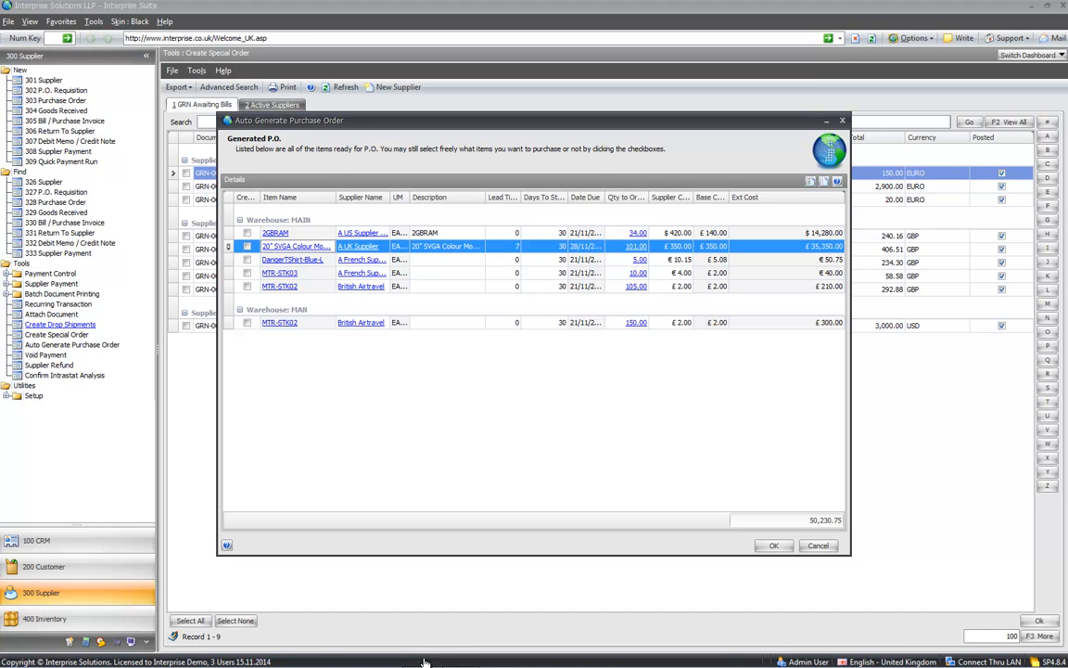
left_click(636, 246)
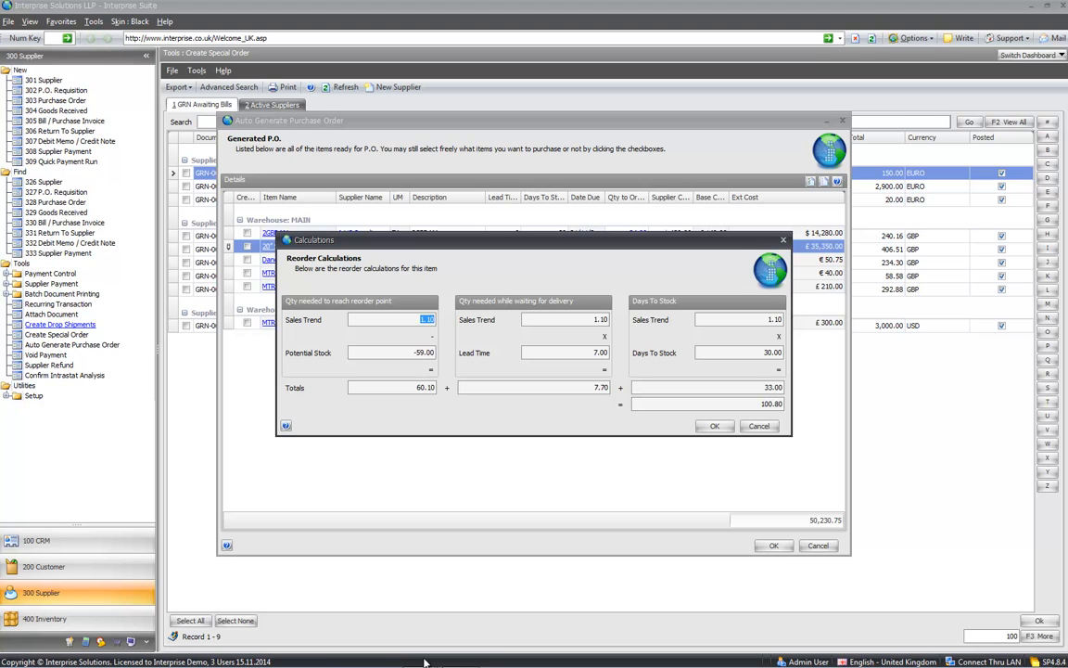
key("Tab")
key("Tab")
key("Tab")
key("Tab")
key("Tab")
key("Tab")
key("Tab")
key("Tab")
key("Tab")
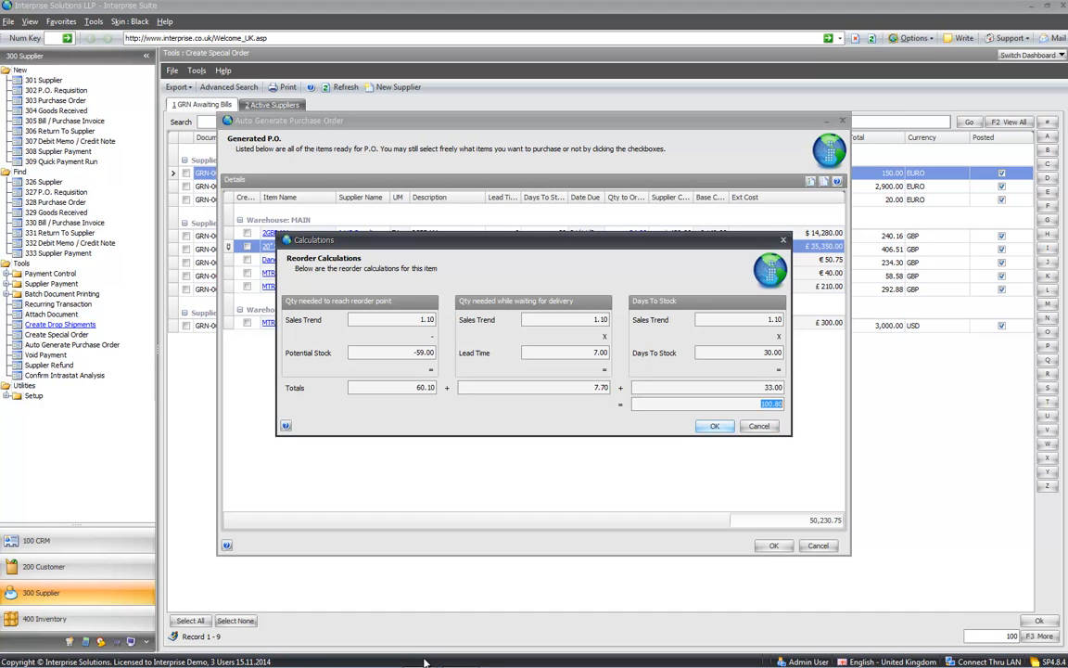
key("Return")
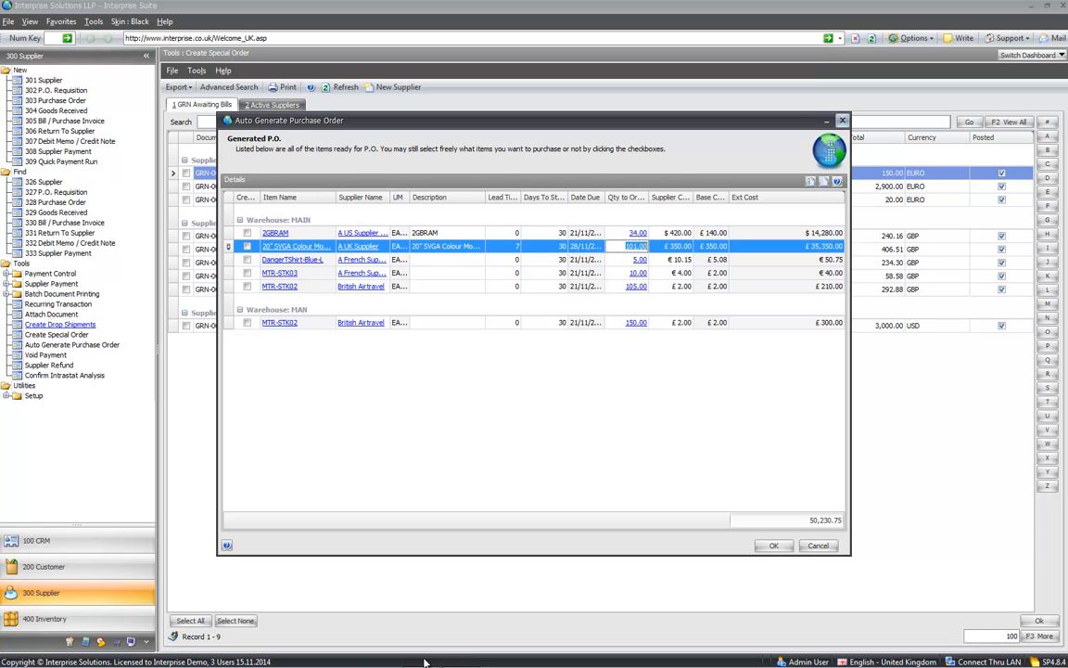
key("Escape")
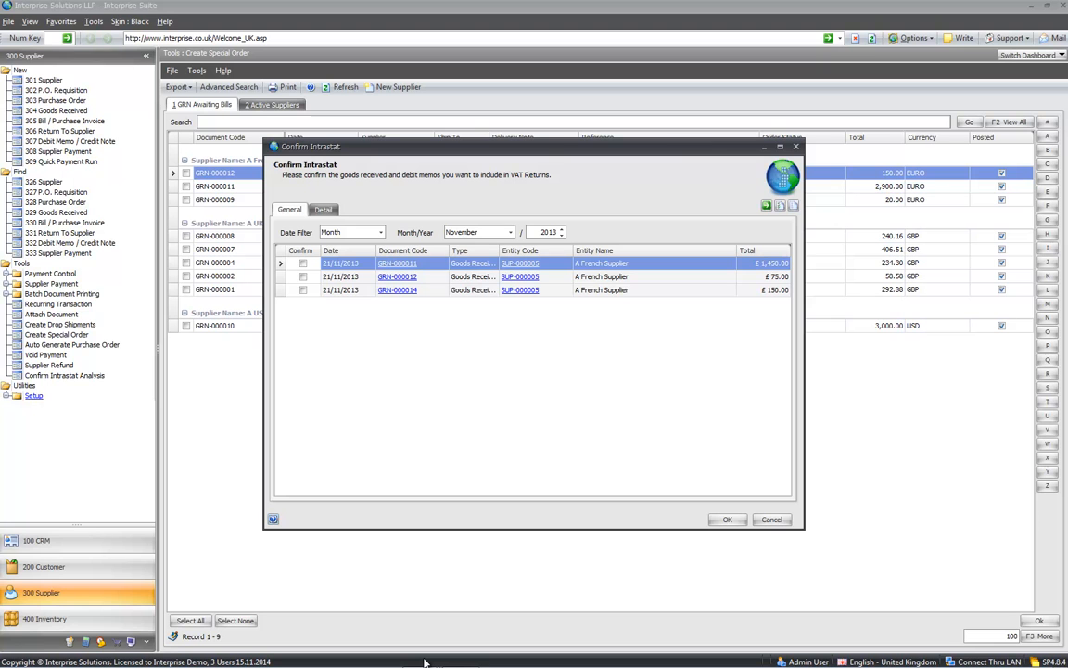
Step: Open the details of the £1,450.00 goods receipt from A French Supplier in Confirm Intrastat and widen the dialog
key("Down")
key("Down")
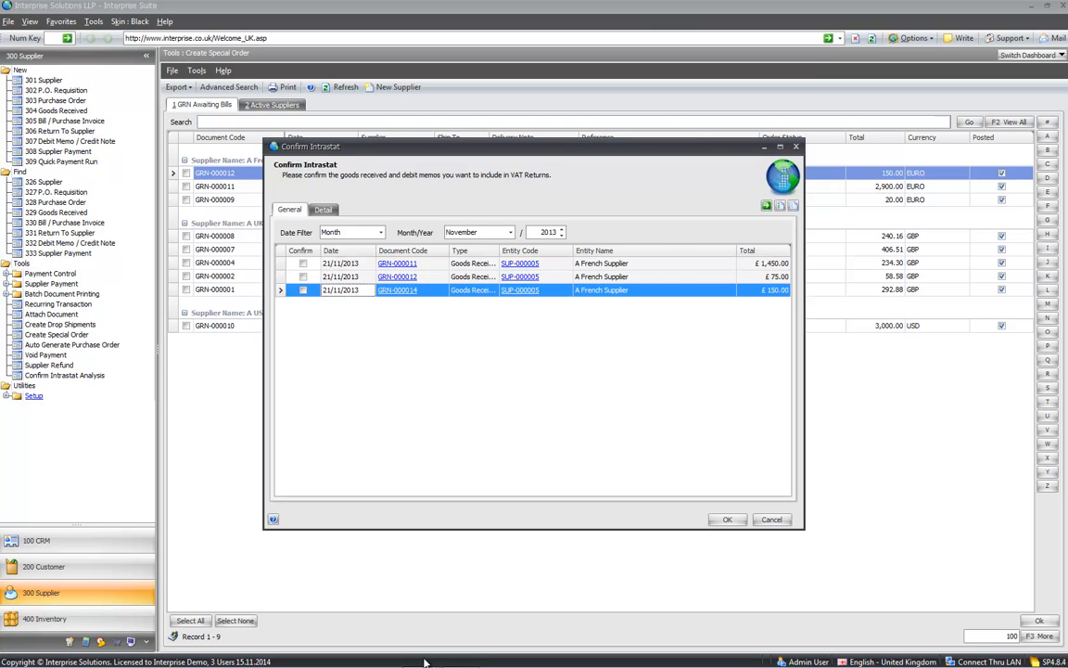
key("Up")
key("Up")
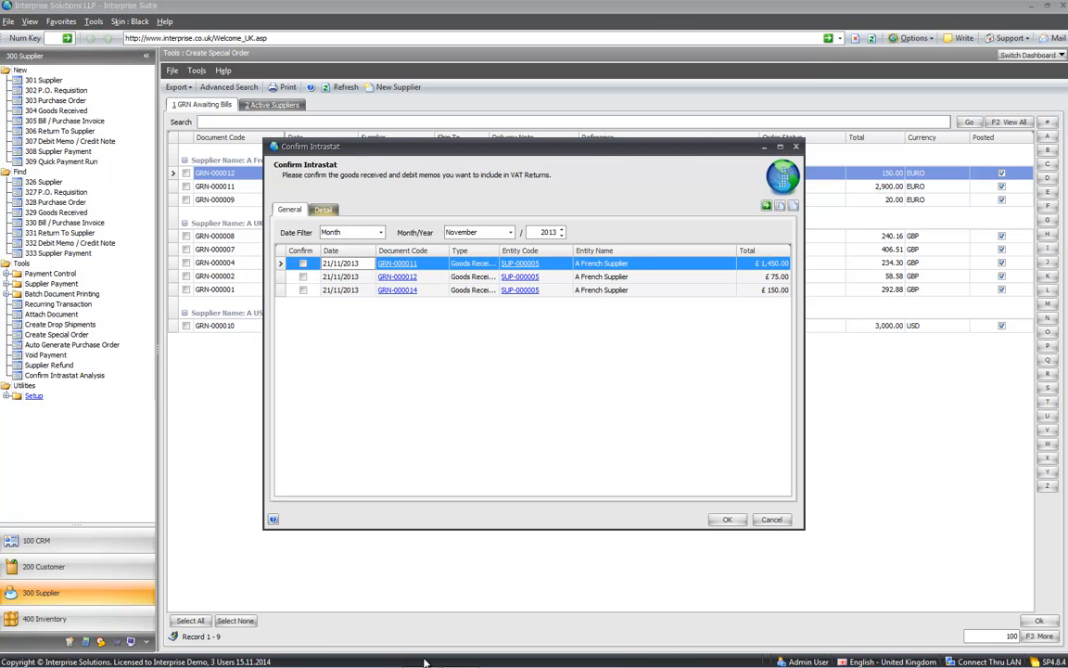
left_click(323, 209)
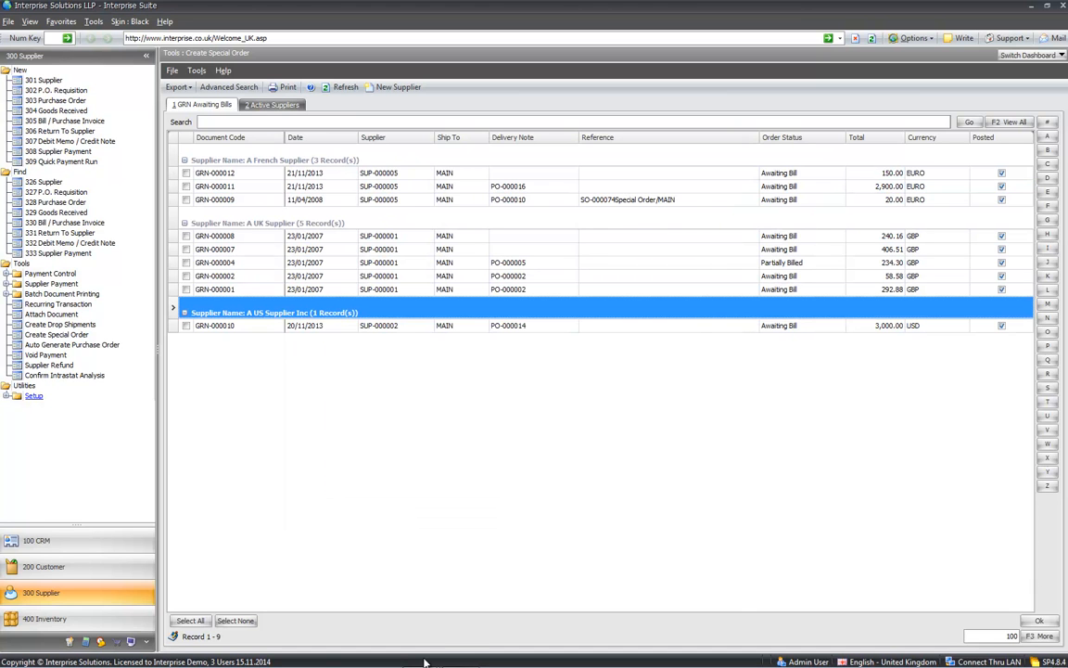
left_click(421, 657)
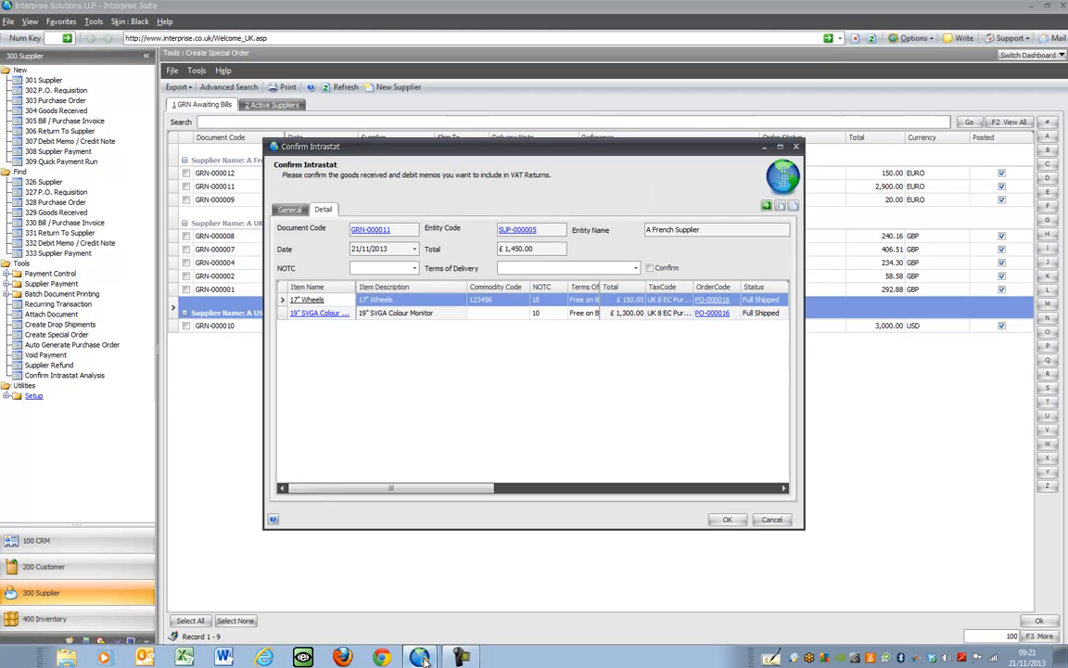
left_click_drag(263, 353, 48, 352)
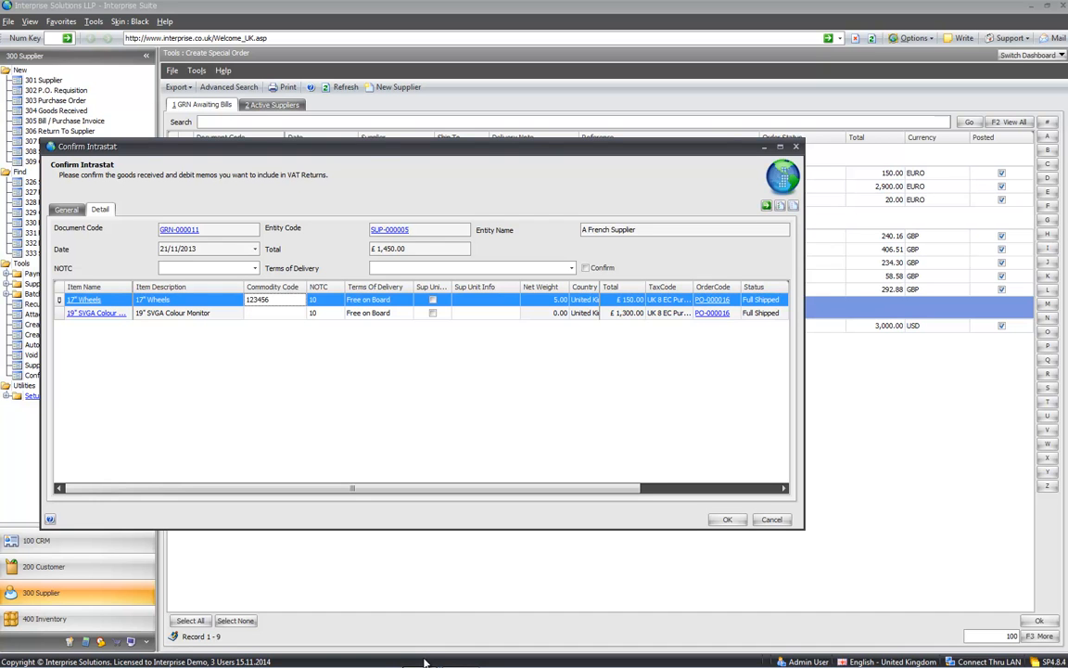
Step: Examine the NOTC codes, terms of delivery and net weight of the 17" Wheels line, plus the receipt's NOTC options
left_click(340, 299)
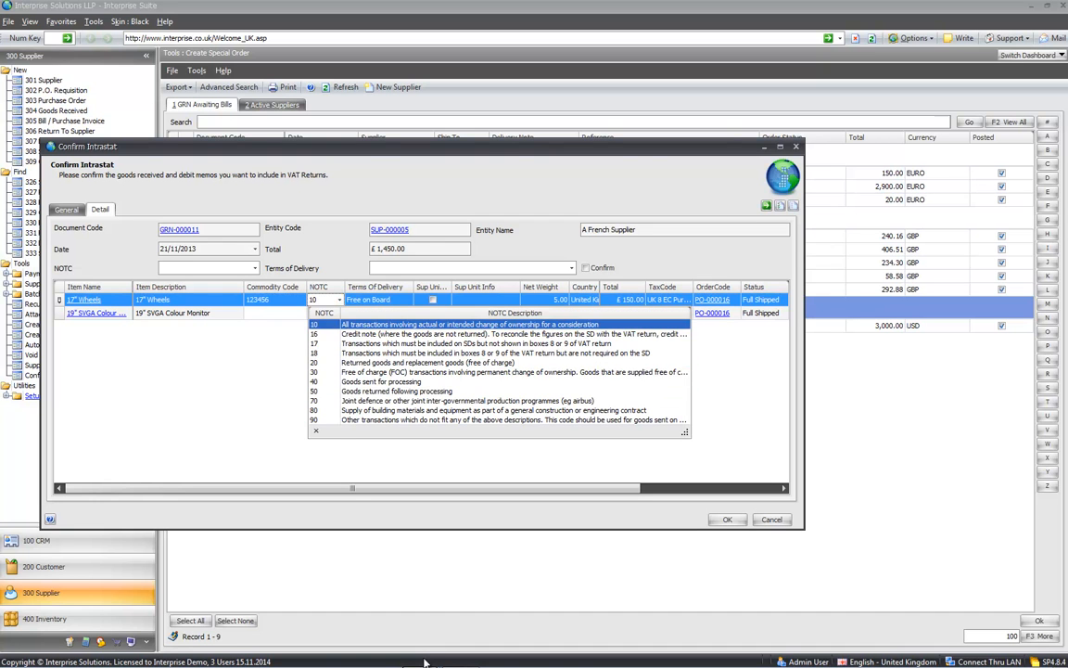
left_click(408, 300)
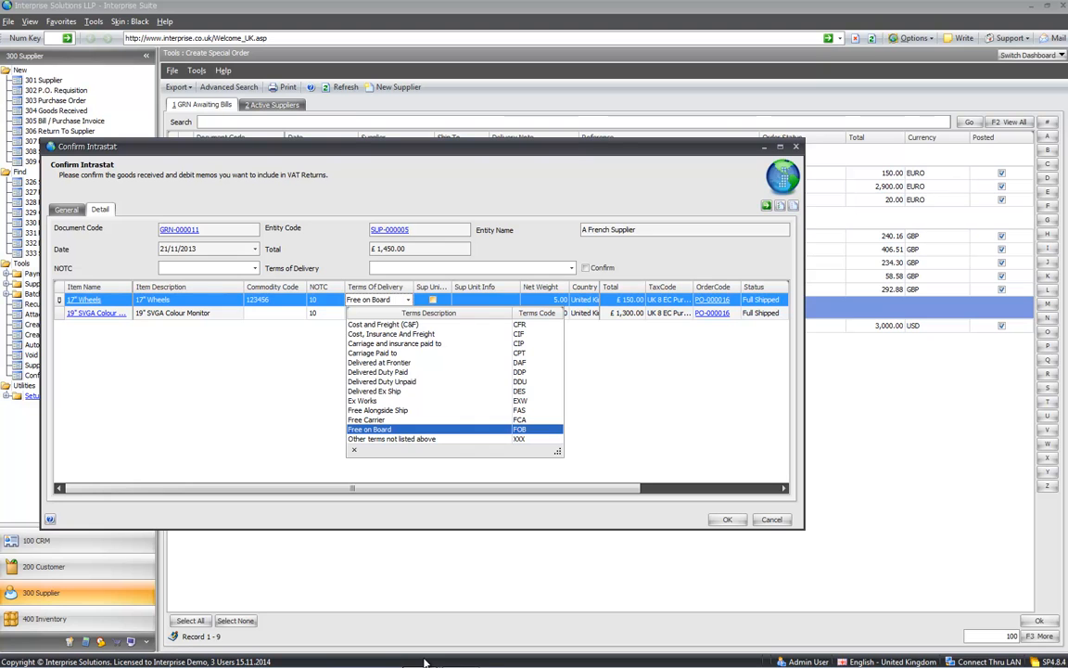
left_click(546, 299)
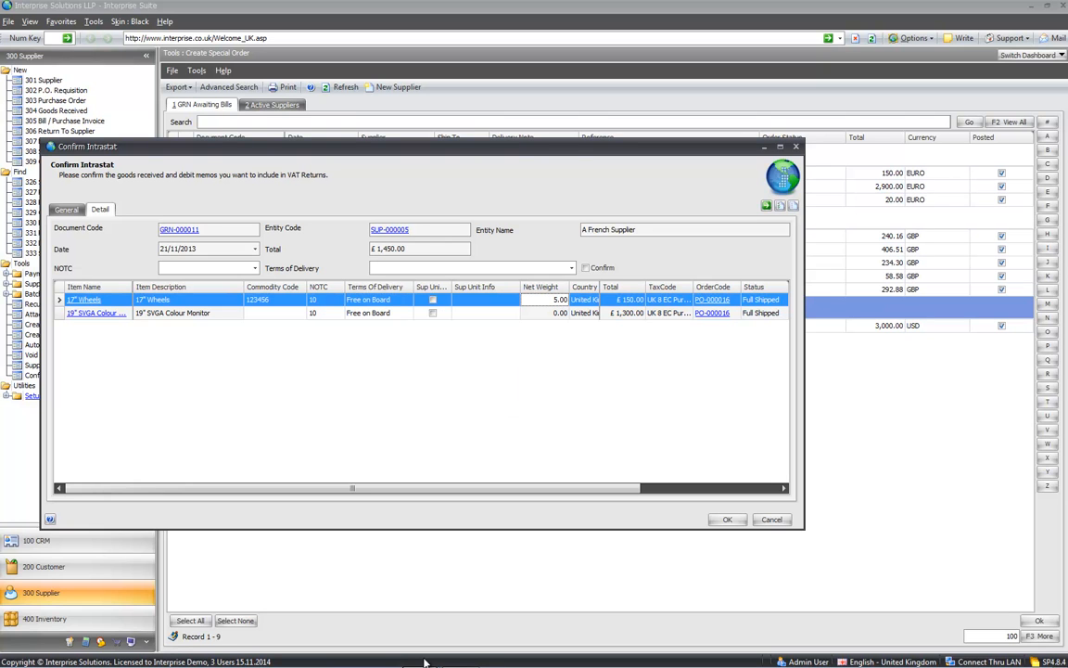
left_click_drag(804, 371, 970, 371)
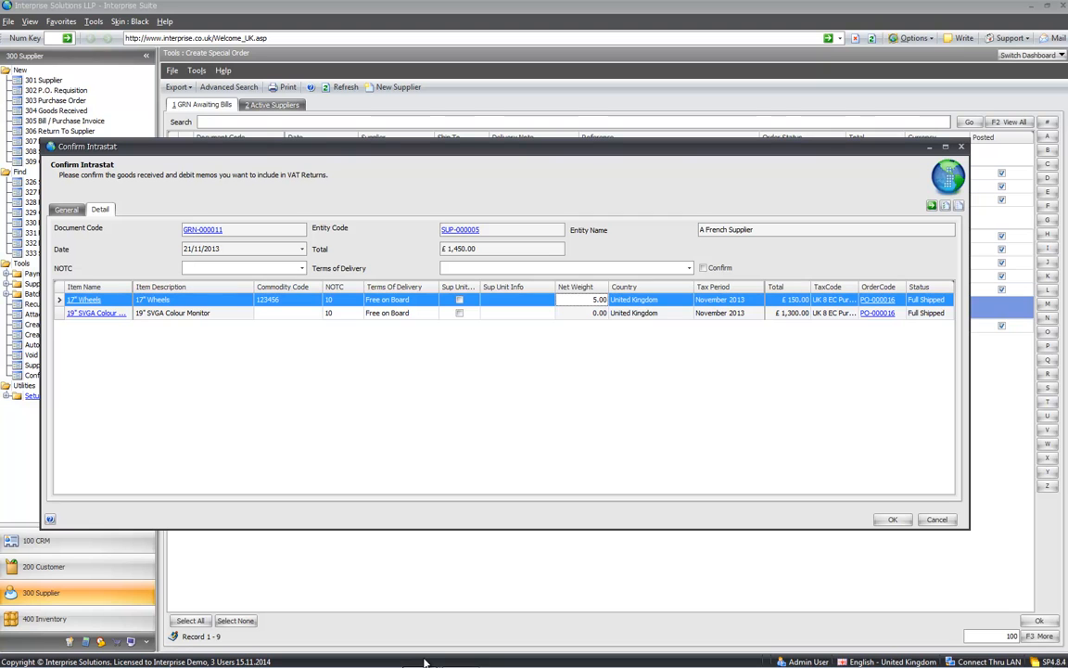
left_click(302, 268)
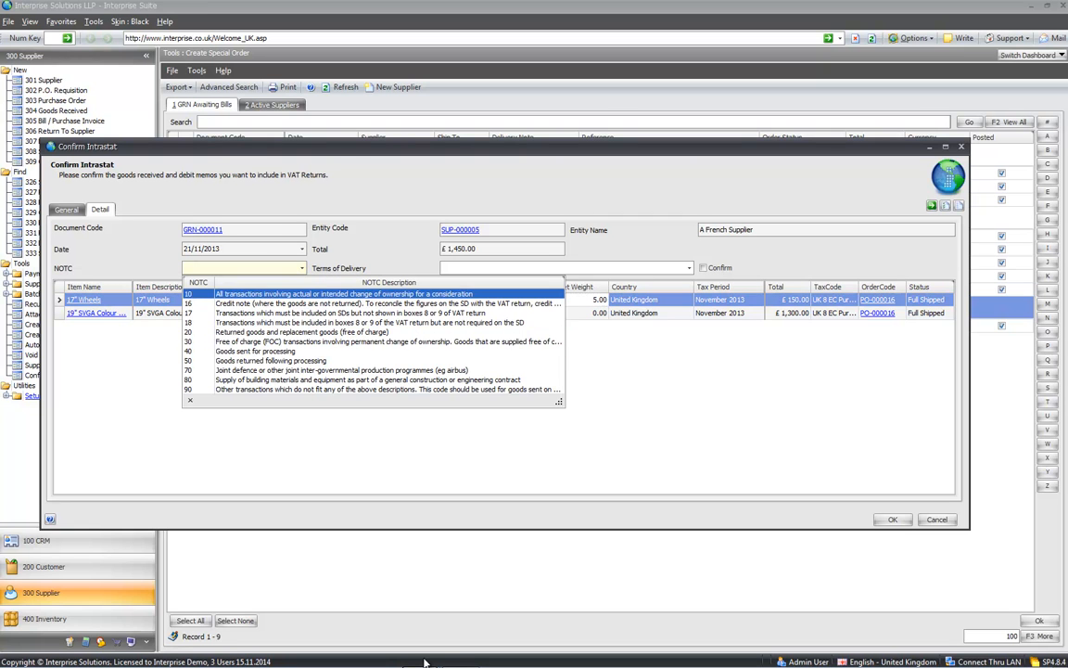
left_click(301, 268)
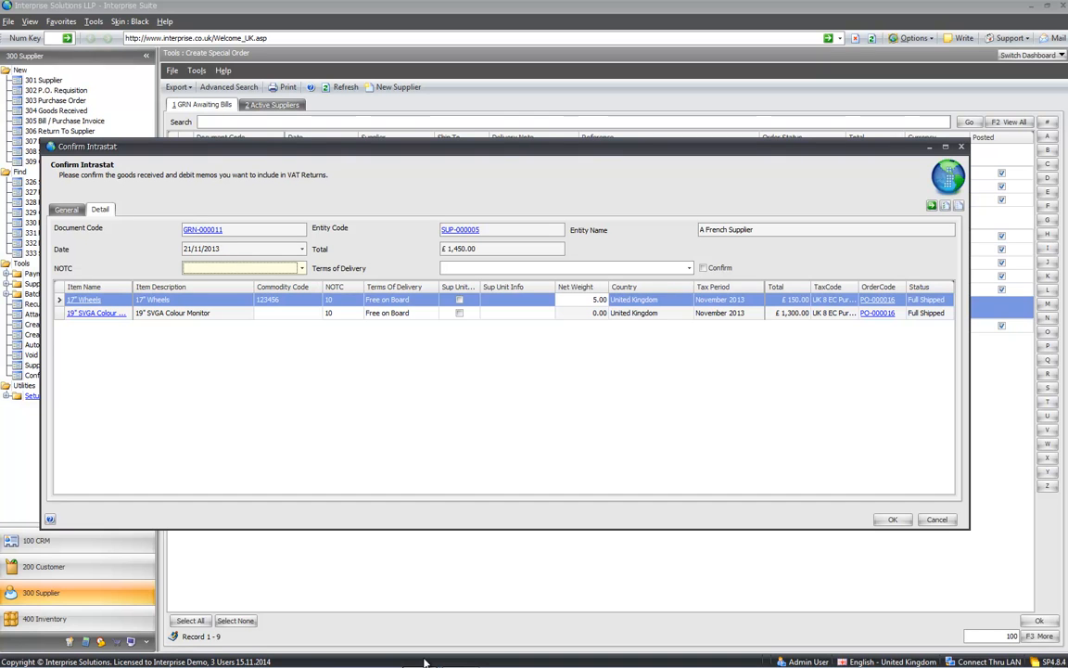
Step: Set the 19" SVGA Colour Monitor line's commodity code to 3333
left_click(287, 313)
type("3333")
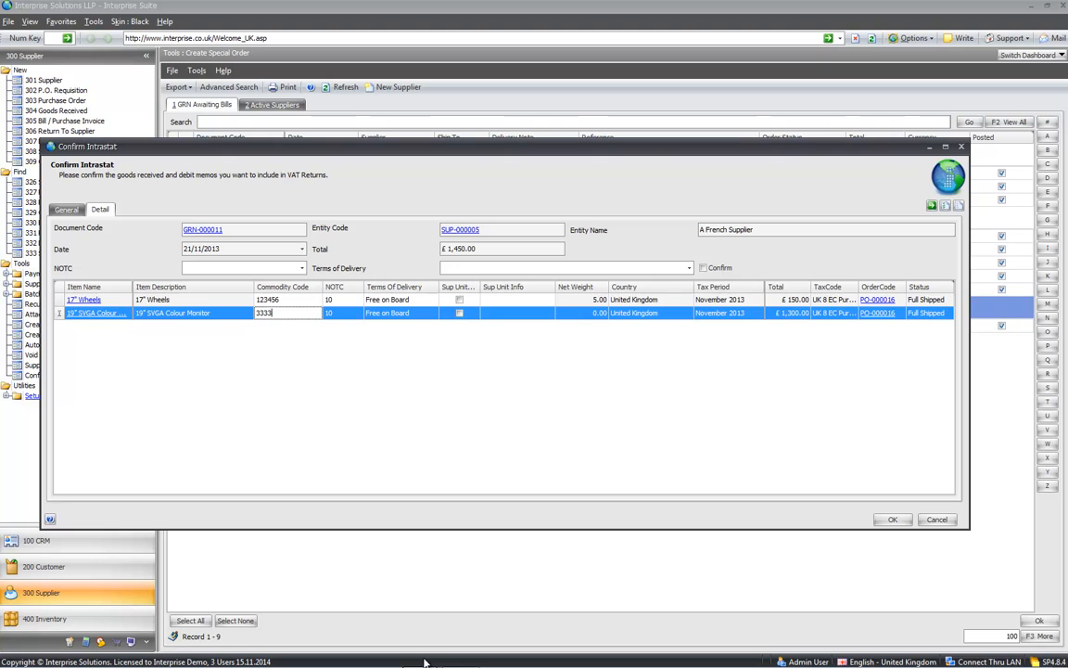
key("Tab")
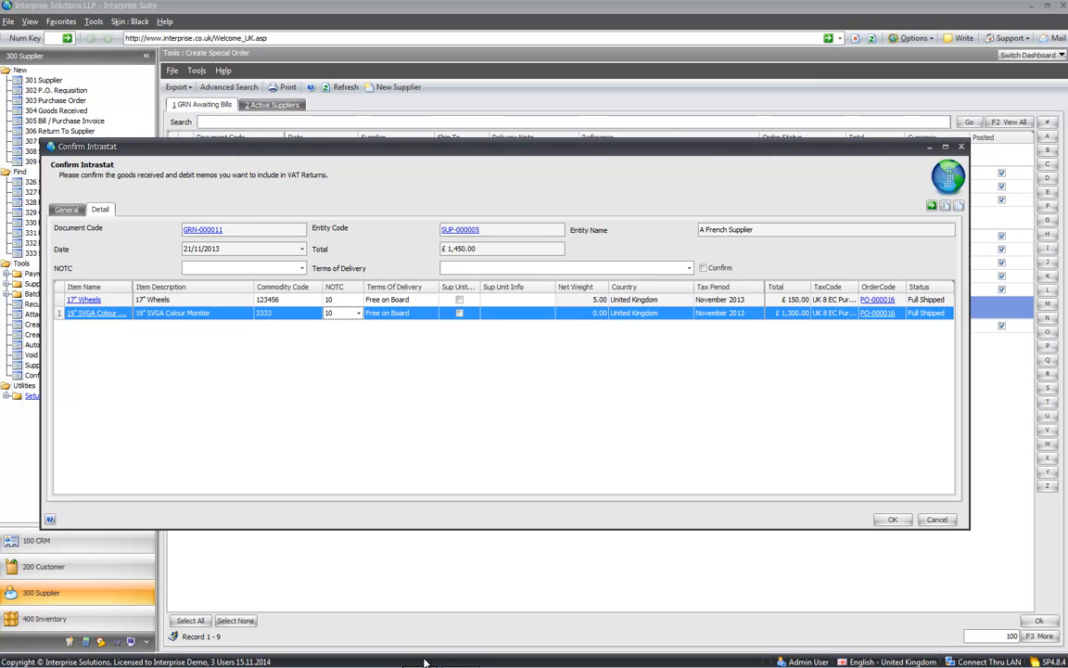
Step: Confirm the £1,450.00 goods receipt for Intrastat, and reopen the Intrastat analysis to check which receipts remain
left_click(66, 209)
left_click(94, 264)
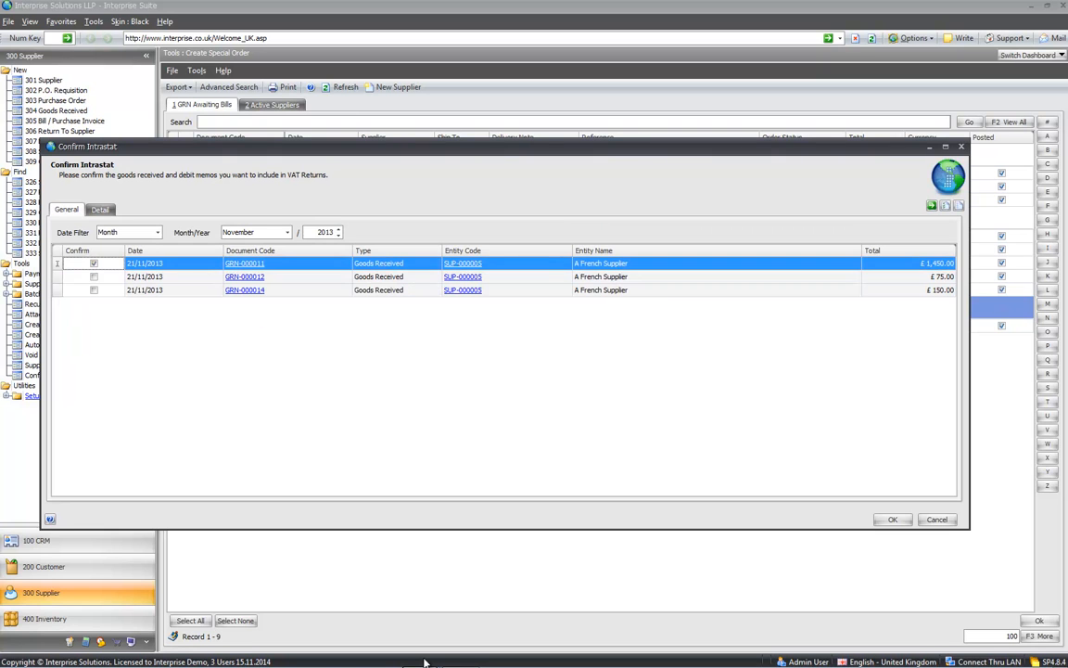
left_click(893, 519)
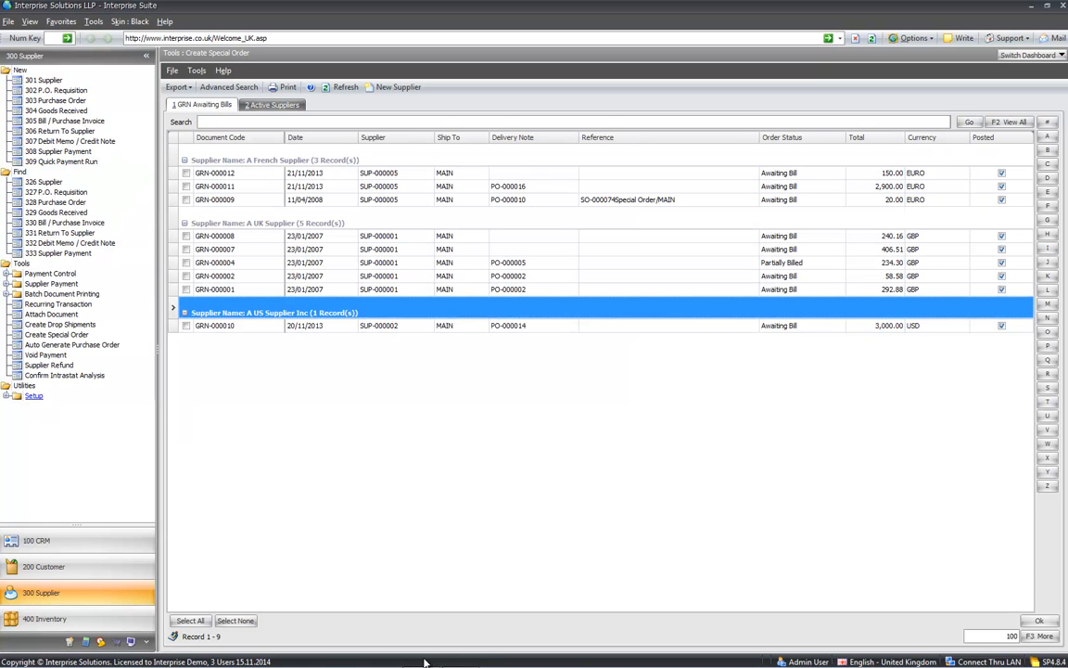
left_click(65, 375)
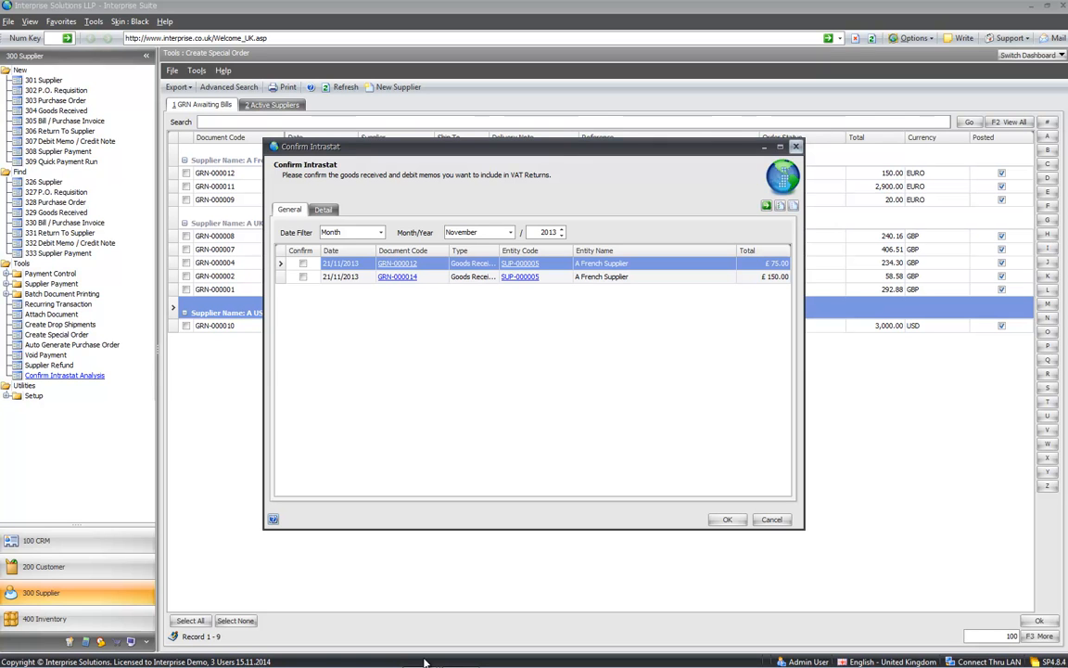
key("Escape")
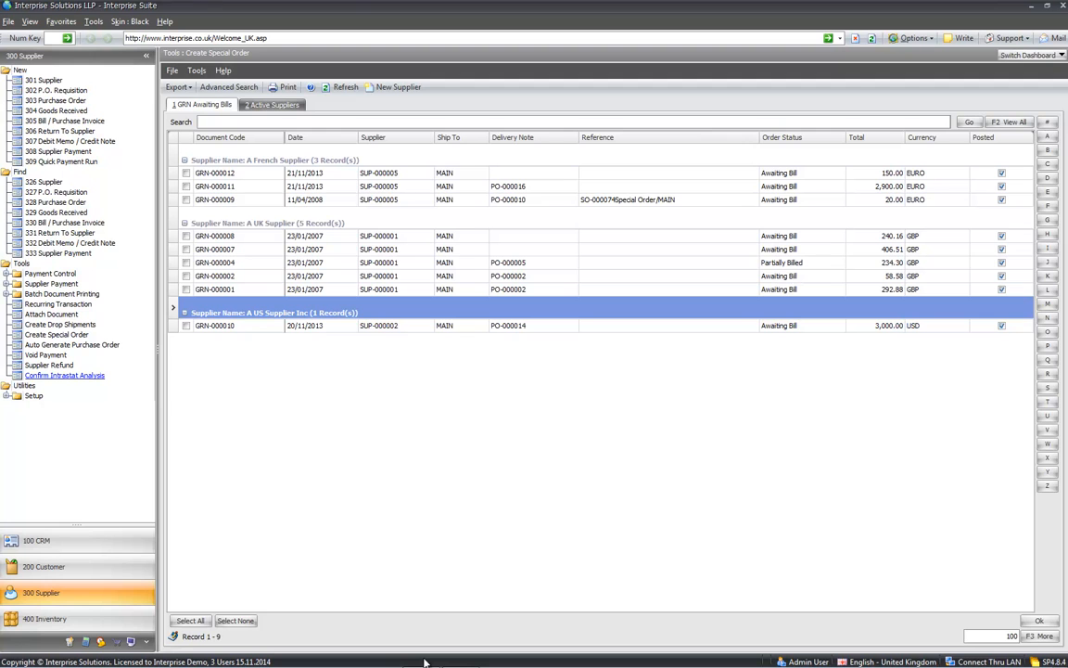
Step: Open the supplier setup preferences to examine the general, bills, accounts payable and EC settings, and close them without changes
key("Right")
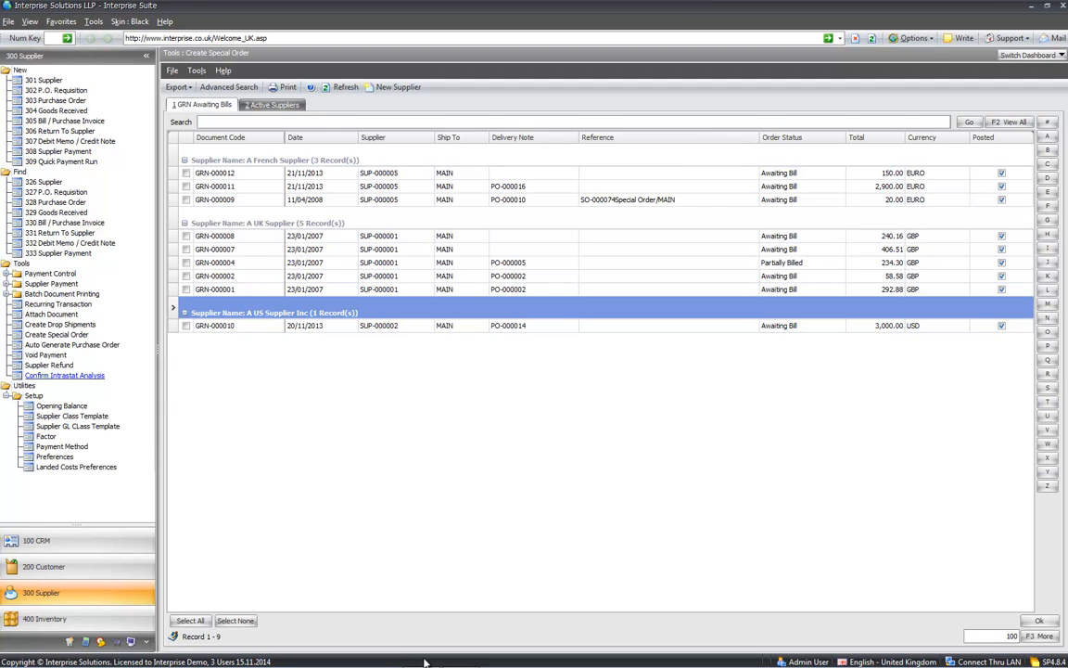
key("Down")
key("Down")
key("Down")
key("Down")
key("Down")
key("Down")
key("Down")
key("Down")
key("Return")
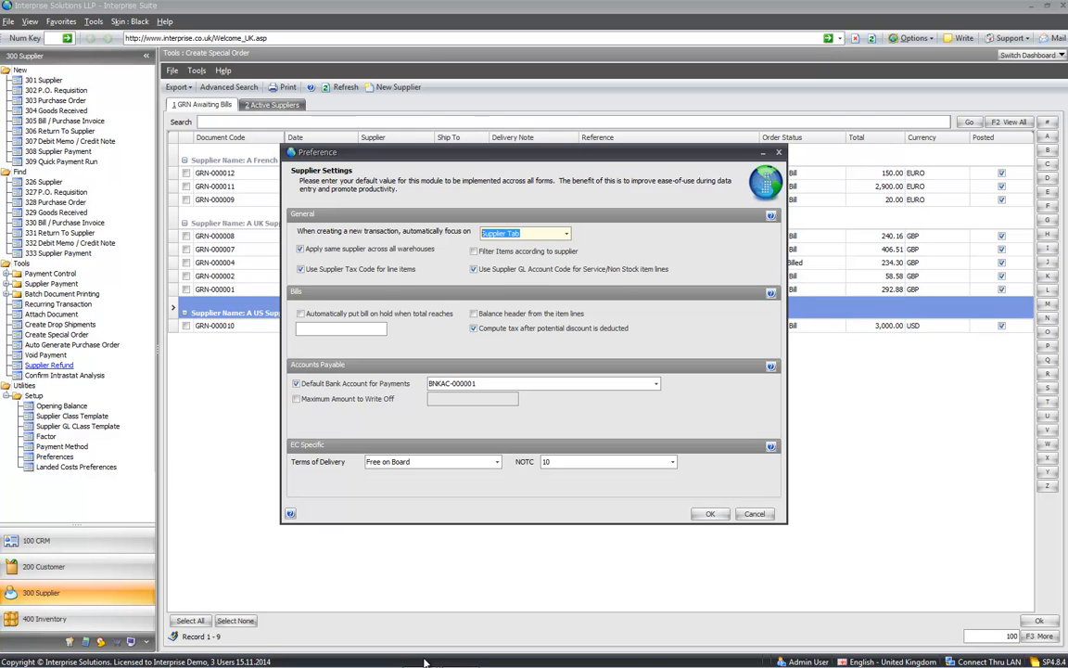
key("Escape")
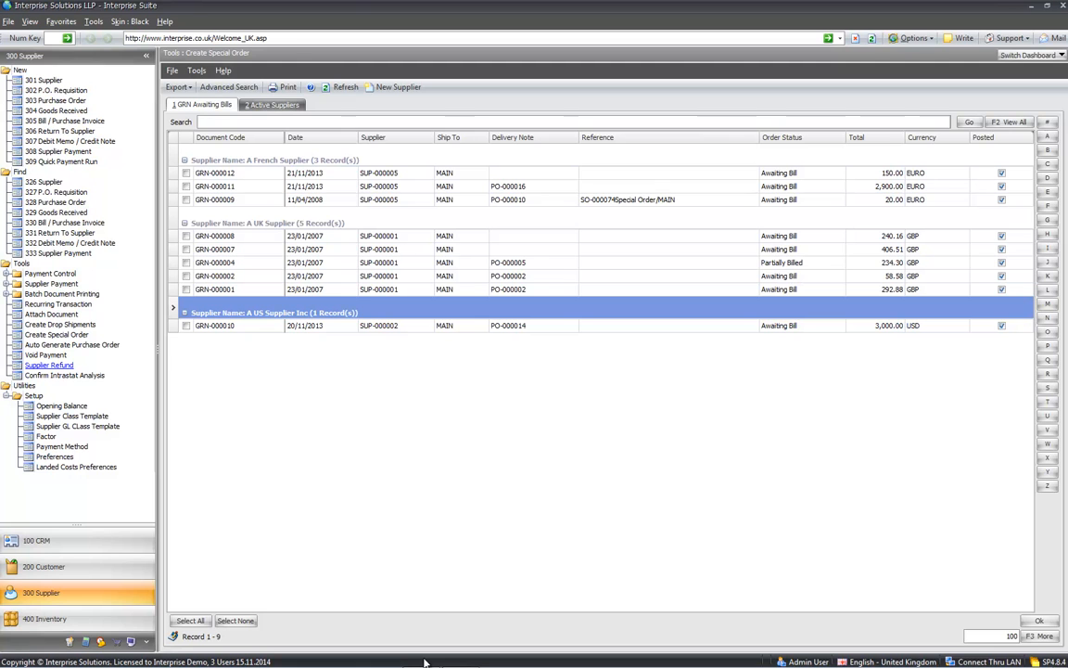
Step: Switch the supplier dashboard to the Report view
left_click(1031, 56)
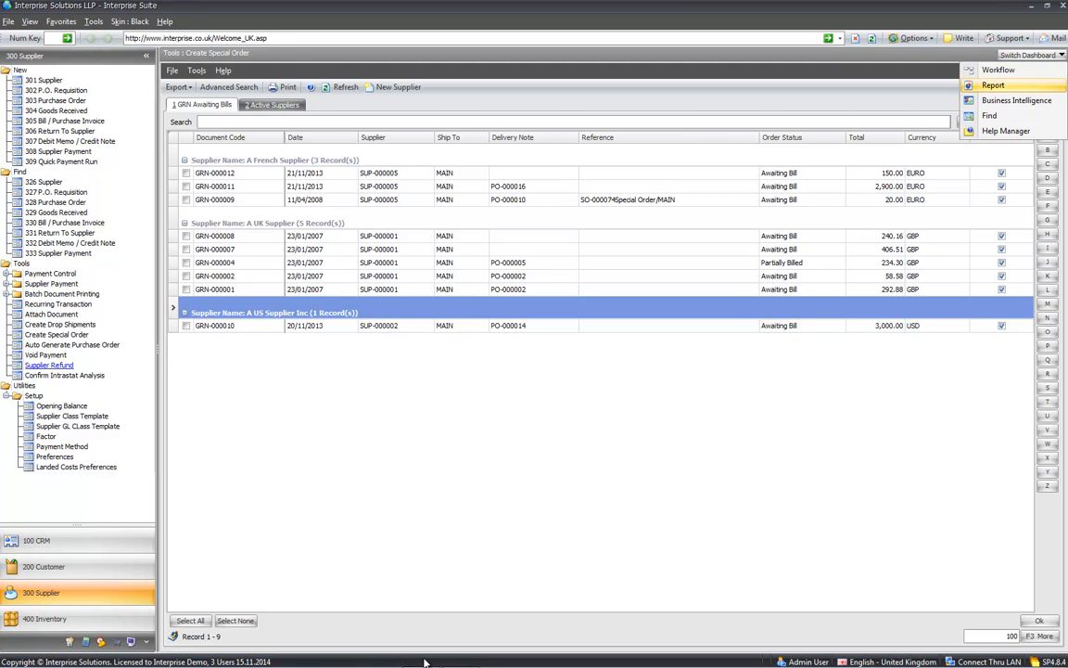
left_click(998, 85)
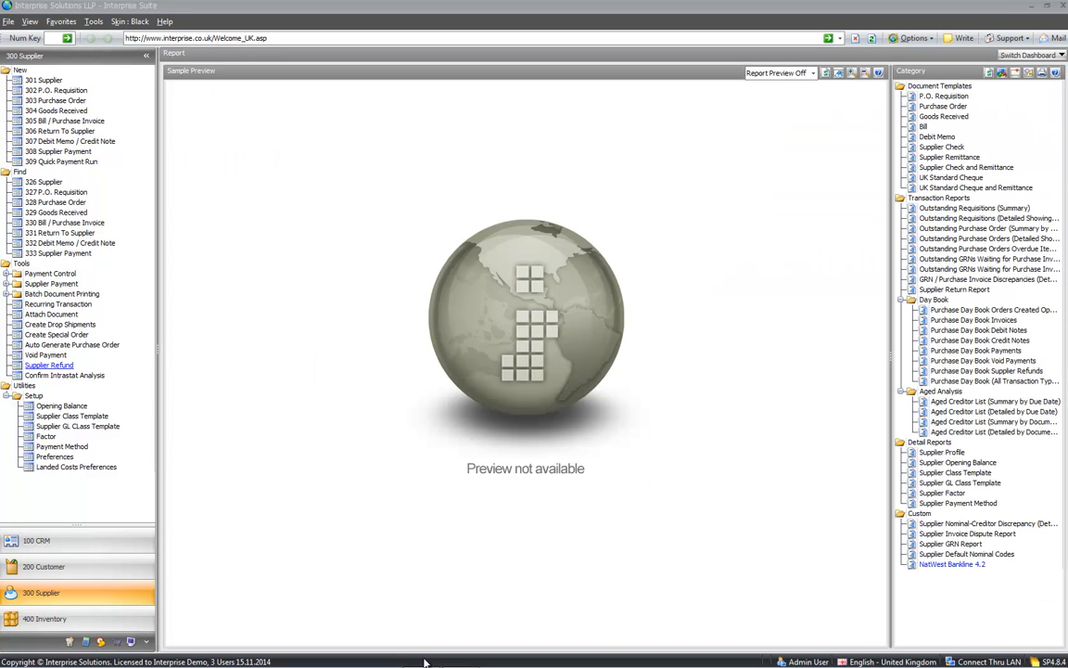
Step: Review the filter criteria of the Purchase Day Book Invoices report, generate its print preview with all records, and return to the report list
double_click(974, 320)
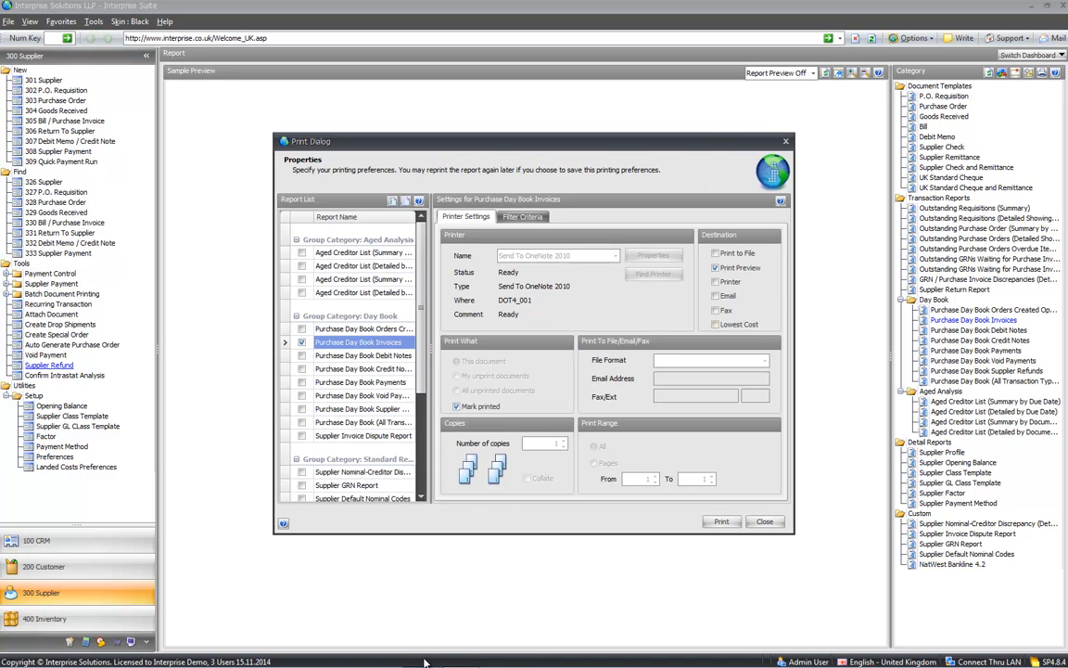
left_click(523, 216)
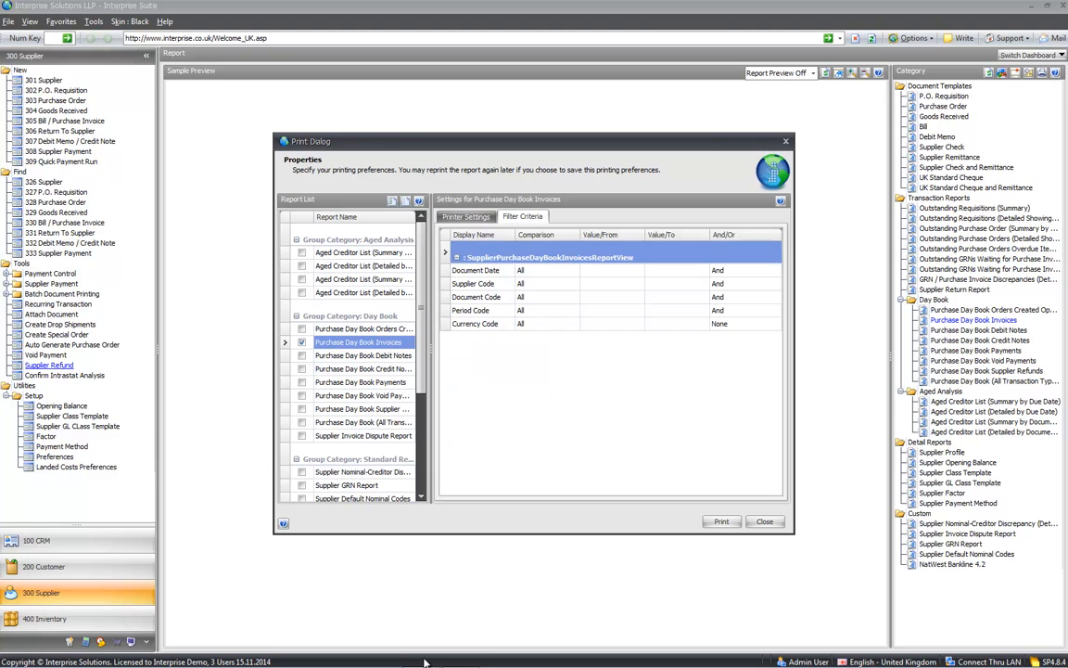
left_click(466, 216)
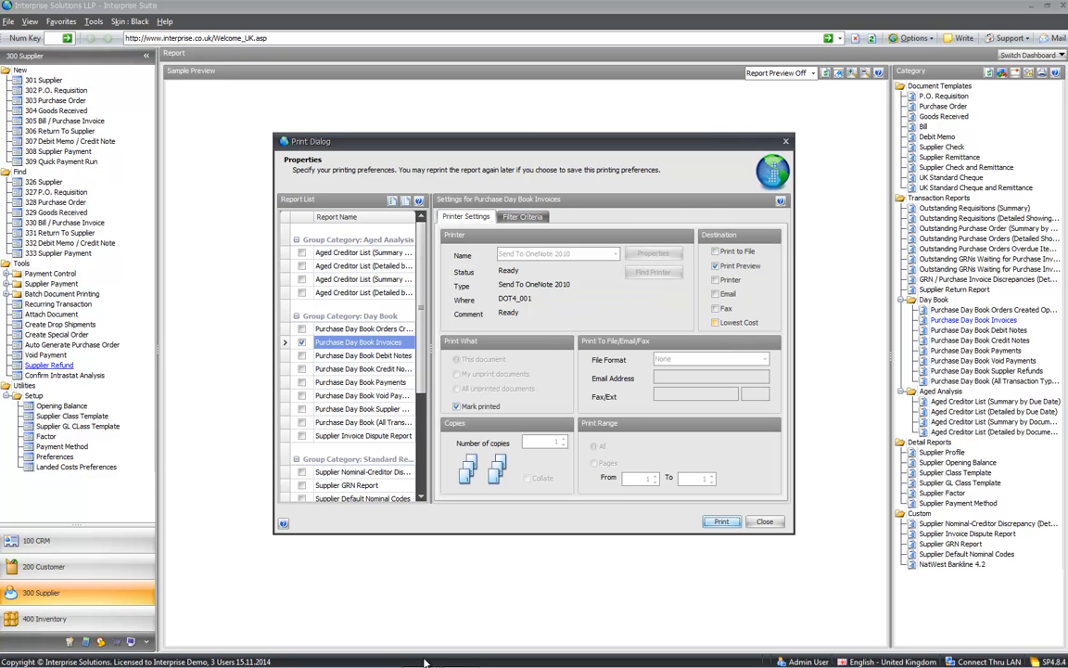
left_click(722, 522)
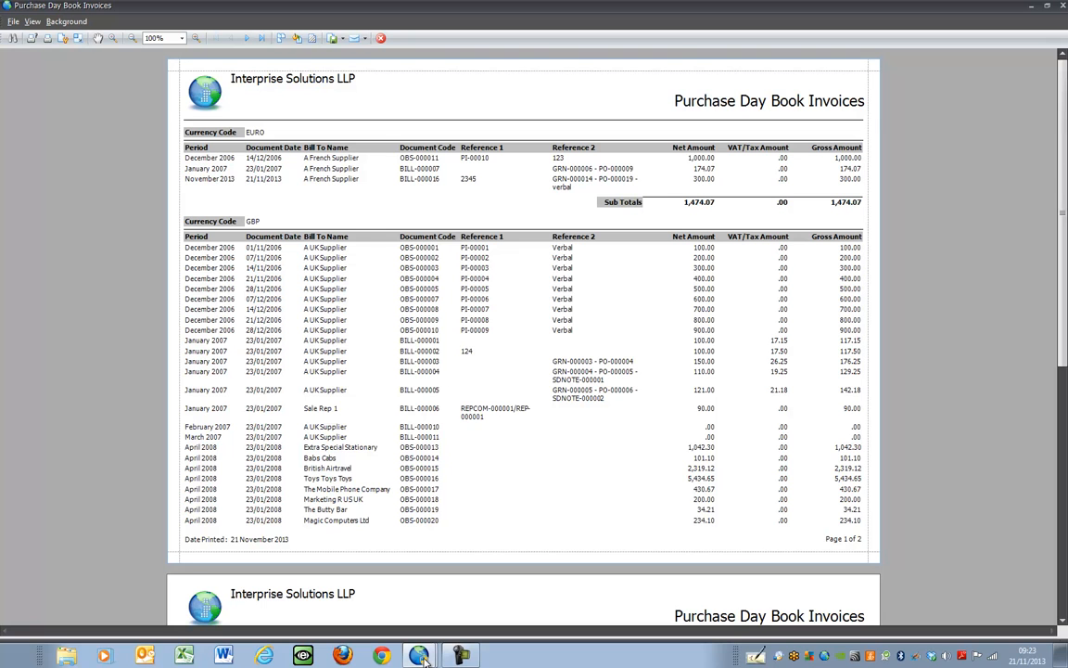
left_click(421, 655)
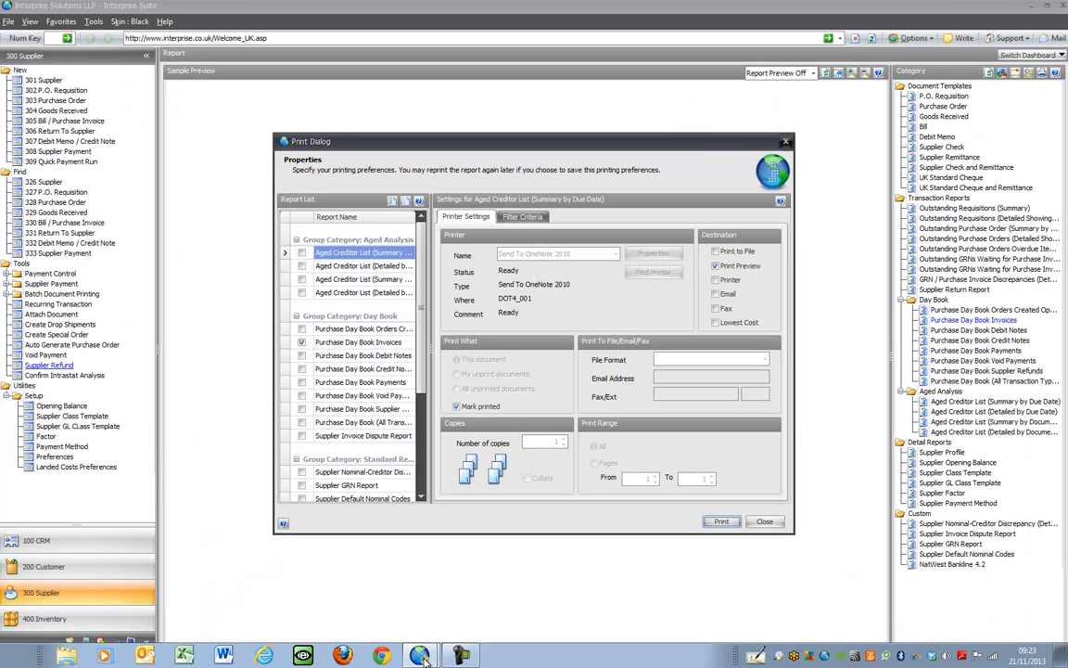
left_click(786, 142)
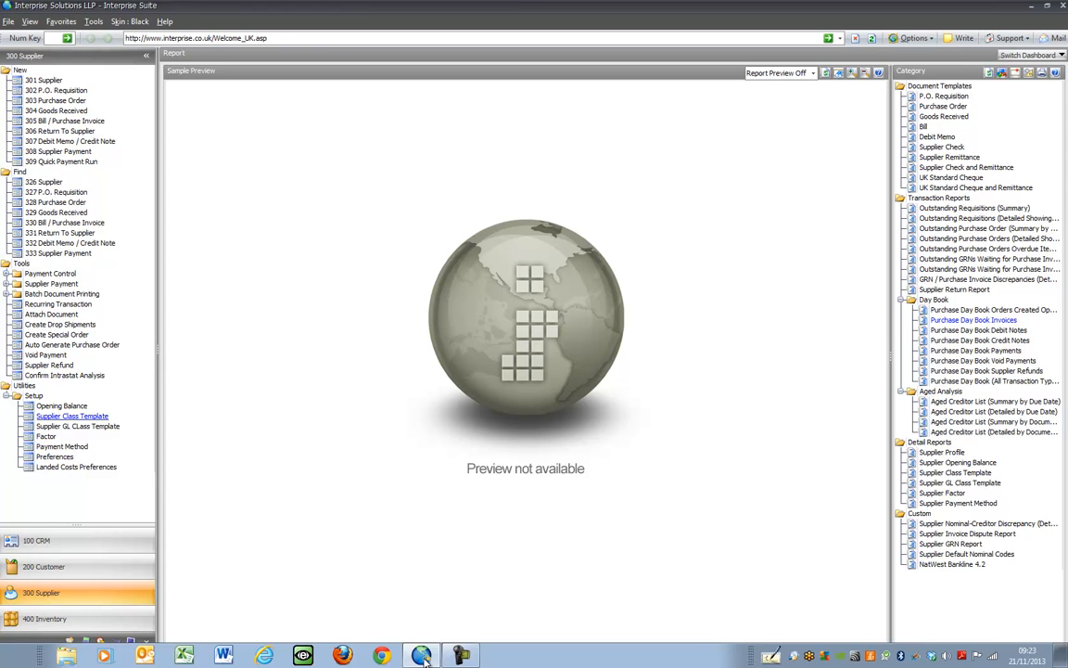